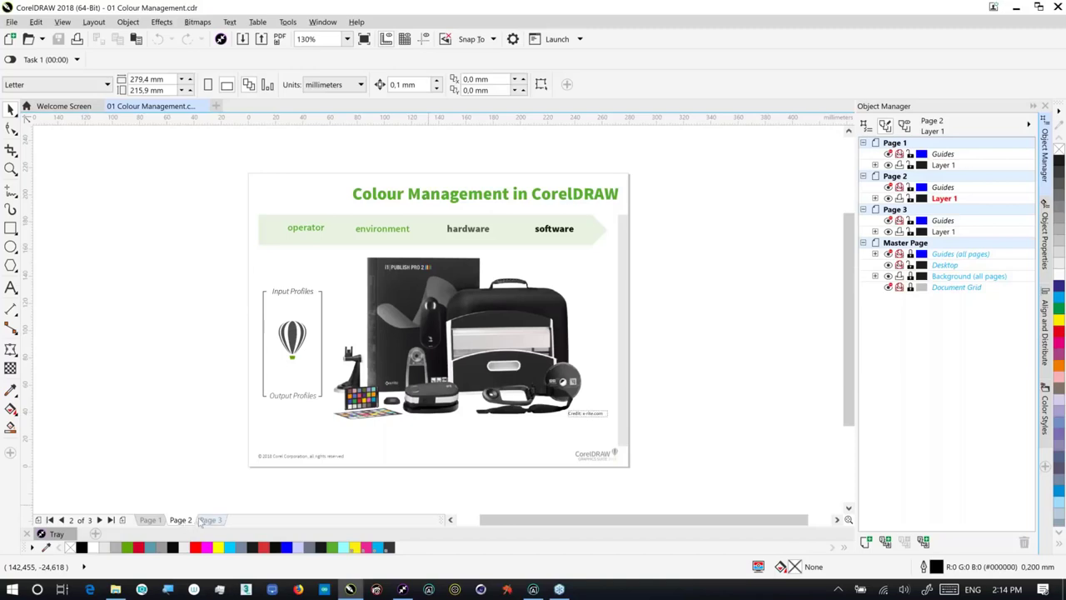
Go to page 3 with the colour test chart and open the default color management settings
{"action": "left_click", "coordinate": [209, 519]}
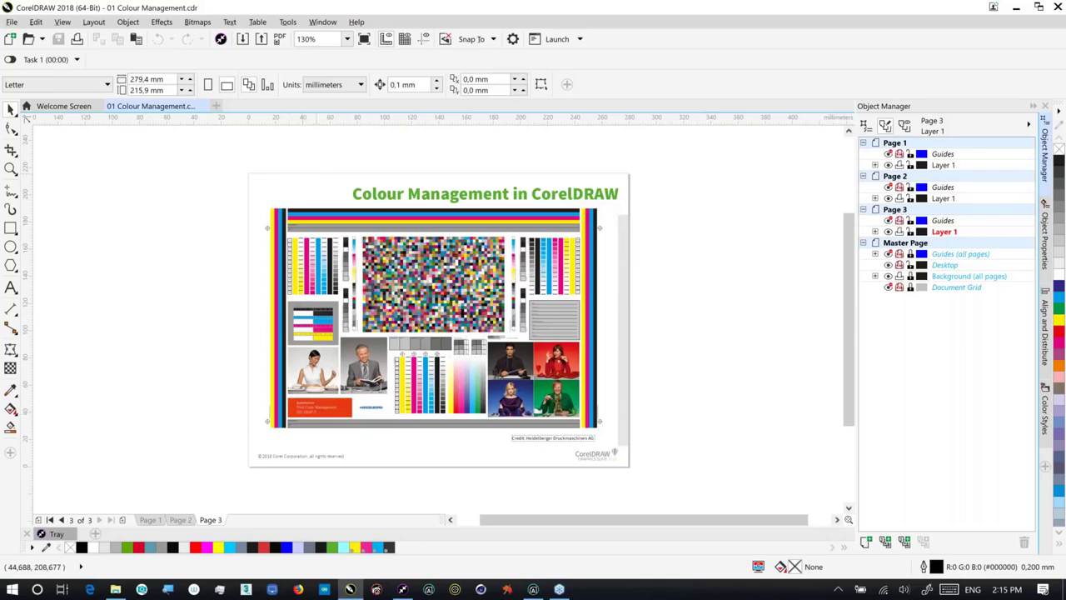
{"action": "left_click", "coordinate": [297, 23]}
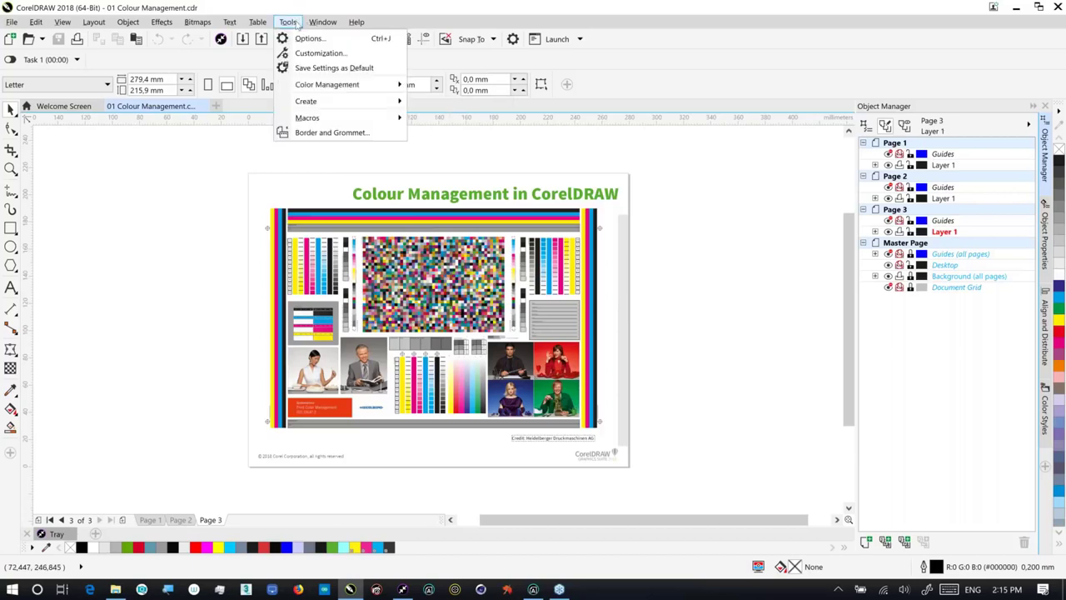
{"action": "mouse_move", "coordinate": [316, 84]}
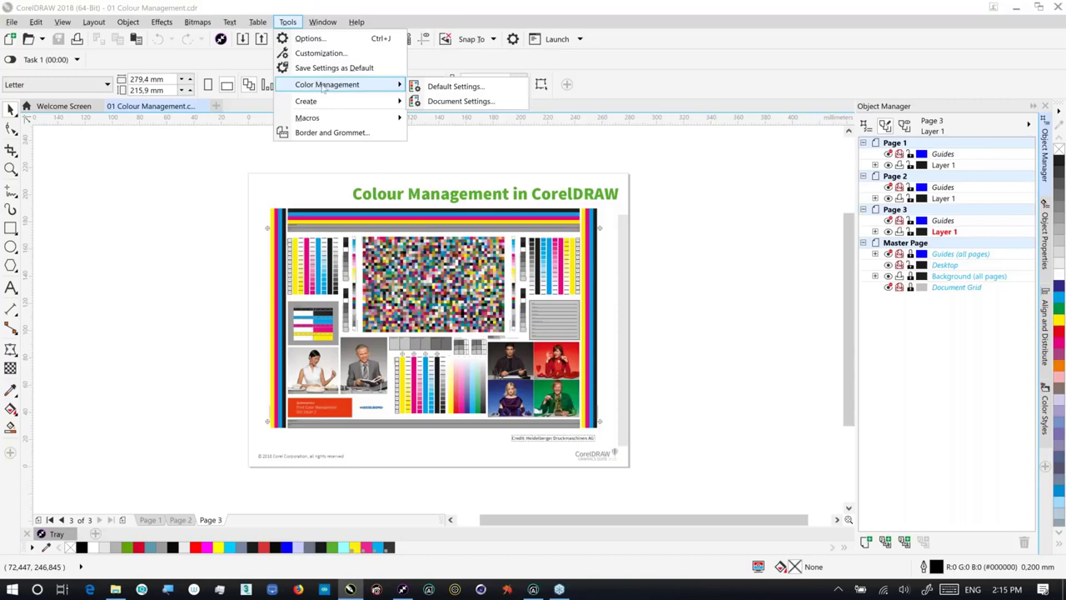
{"action": "left_click", "coordinate": [426, 88]}
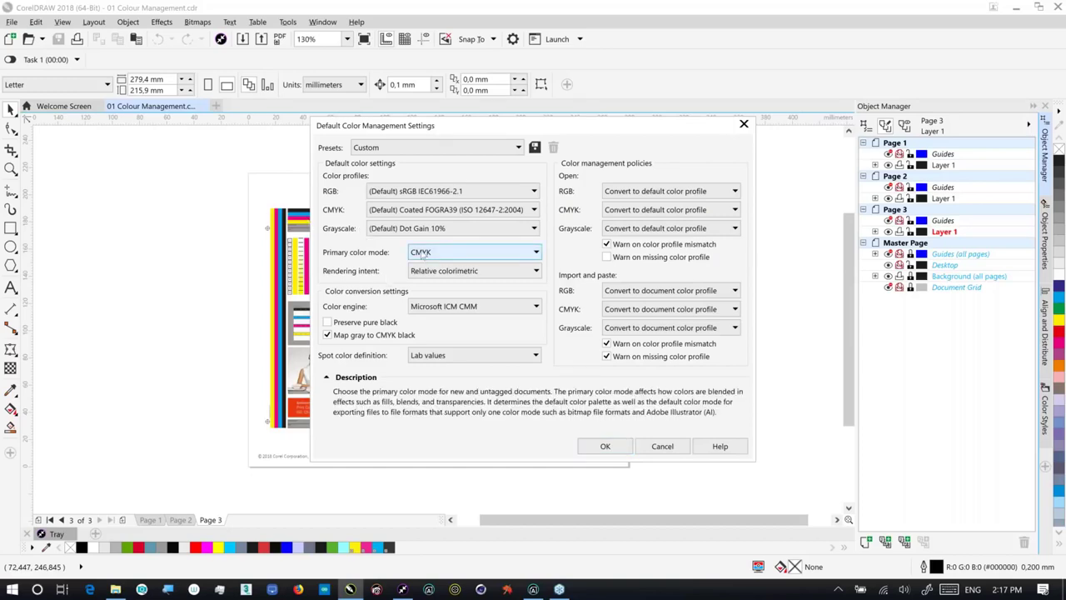
Check the primary color mode choices and set the default rendering intent to Perceptual
{"action": "left_click", "coordinate": [423, 255]}
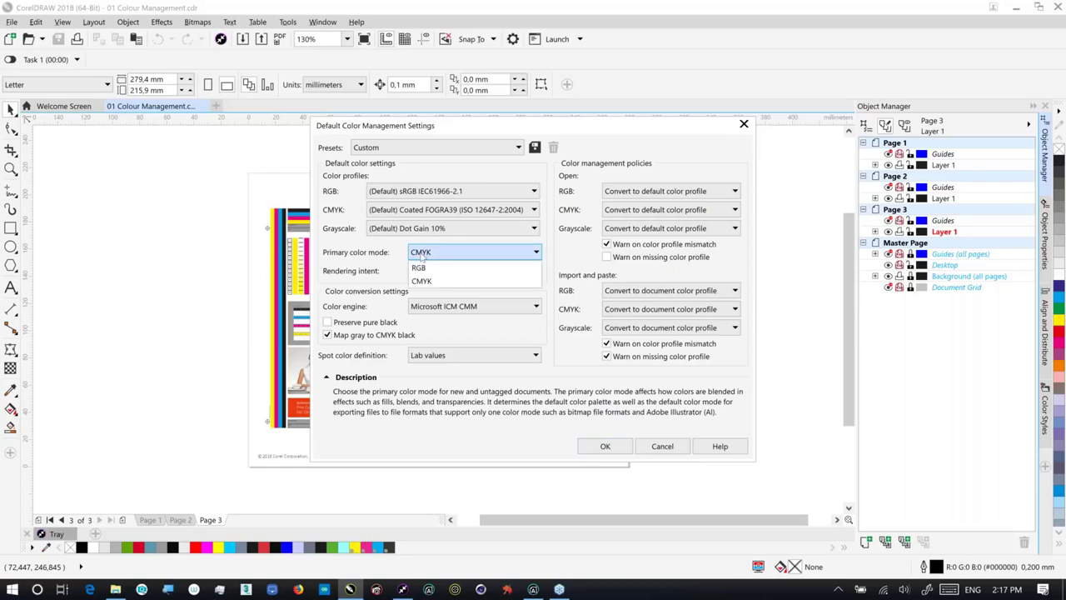
{"action": "left_click", "coordinate": [391, 275]}
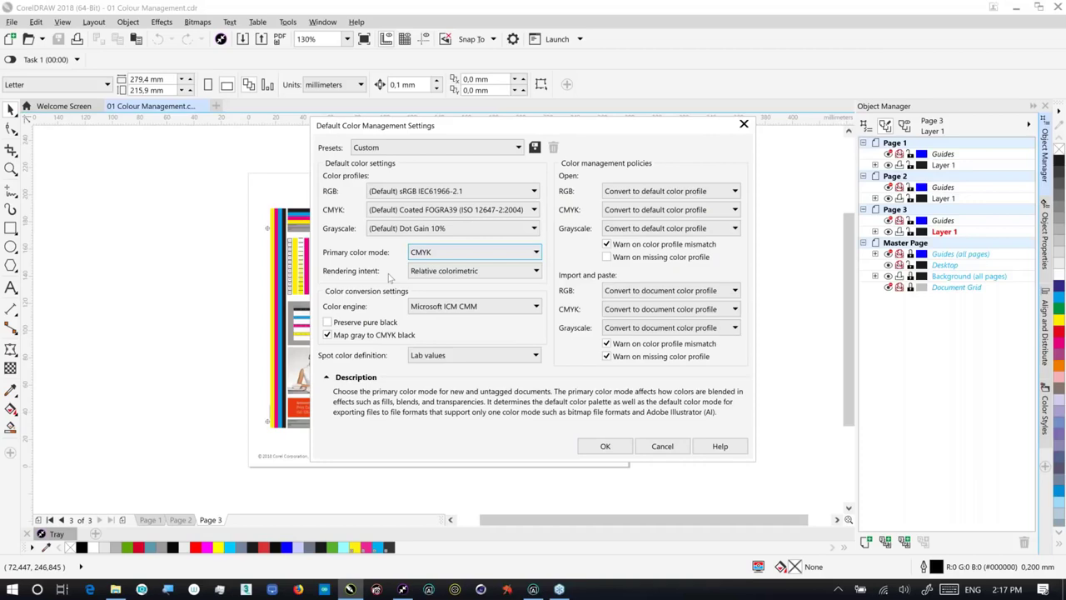
{"action": "mouse_move", "coordinate": [428, 275]}
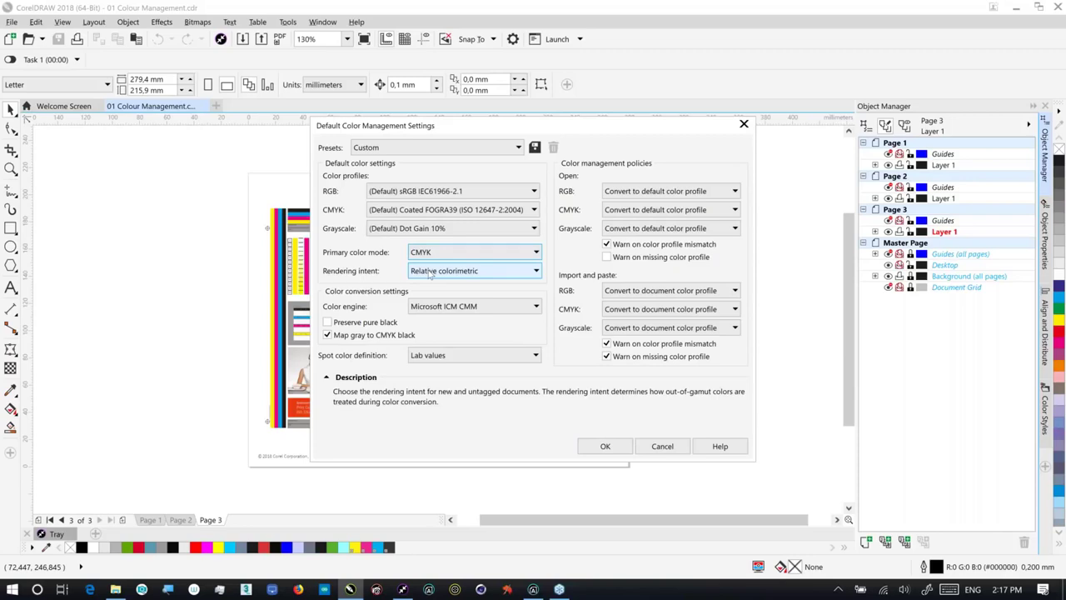
{"action": "left_click", "coordinate": [429, 273]}
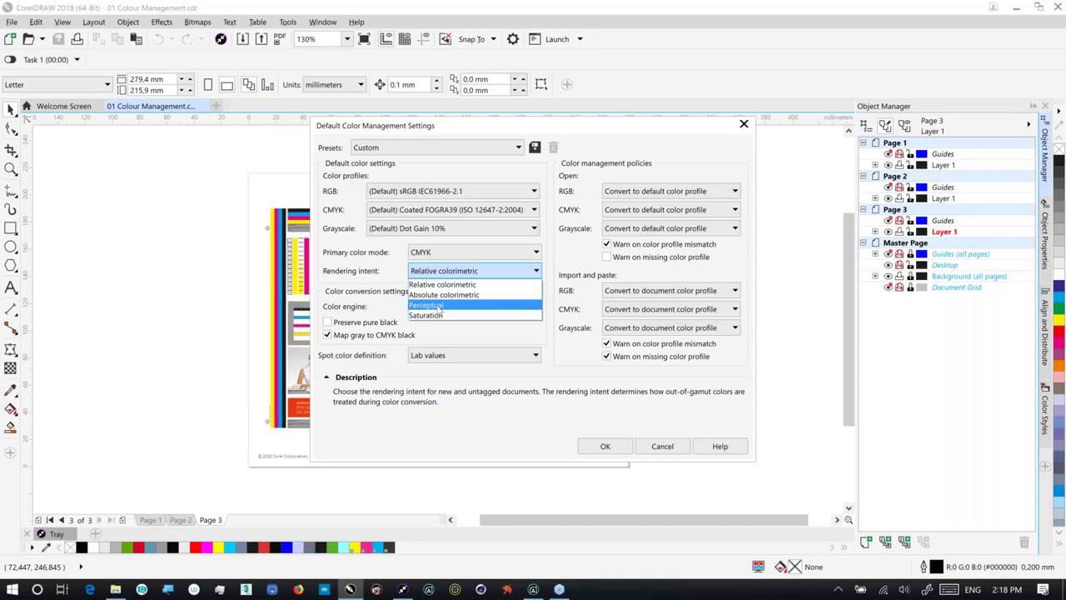
{"action": "left_click", "coordinate": [439, 306]}
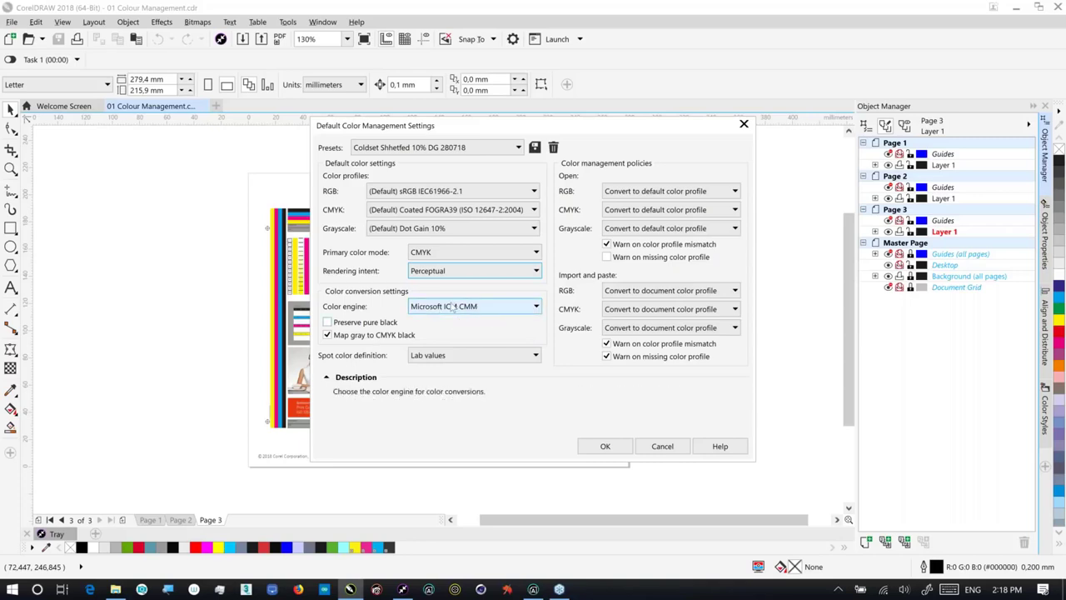
Select Microsoft ICM CMM as the color engine, enable the missing color profile warning for opened documents, and apply the default settings
{"action": "left_click", "coordinate": [454, 307]}
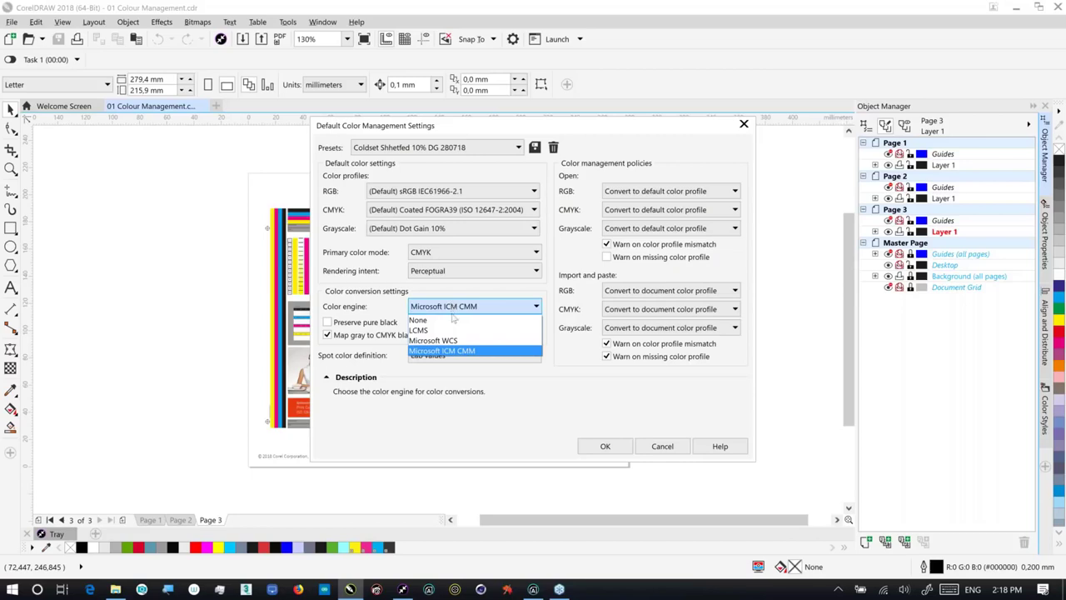
{"action": "left_click", "coordinate": [447, 350]}
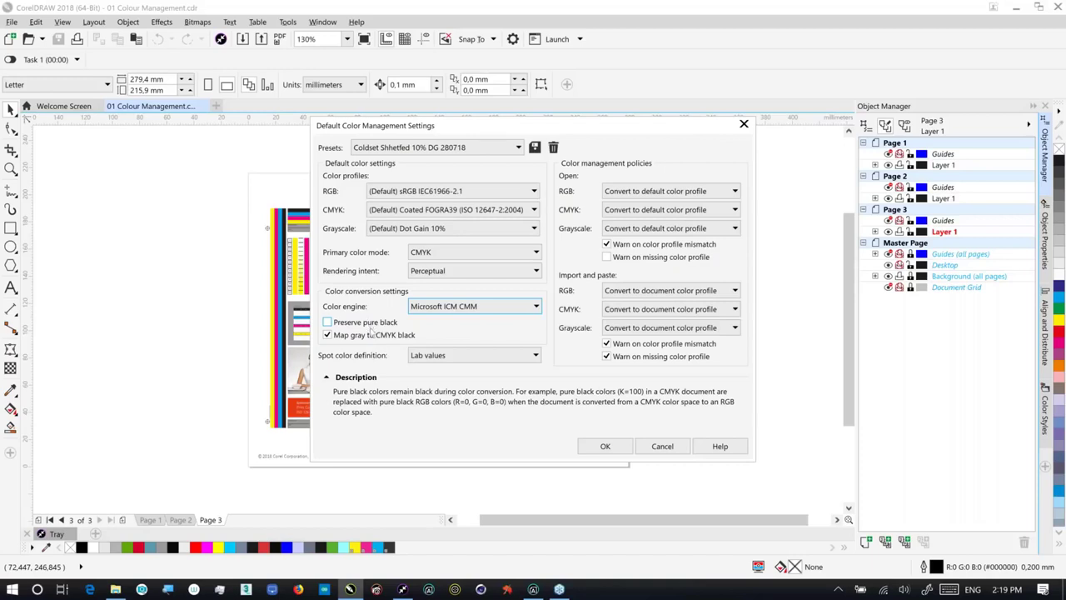
{"action": "mouse_move", "coordinate": [372, 337]}
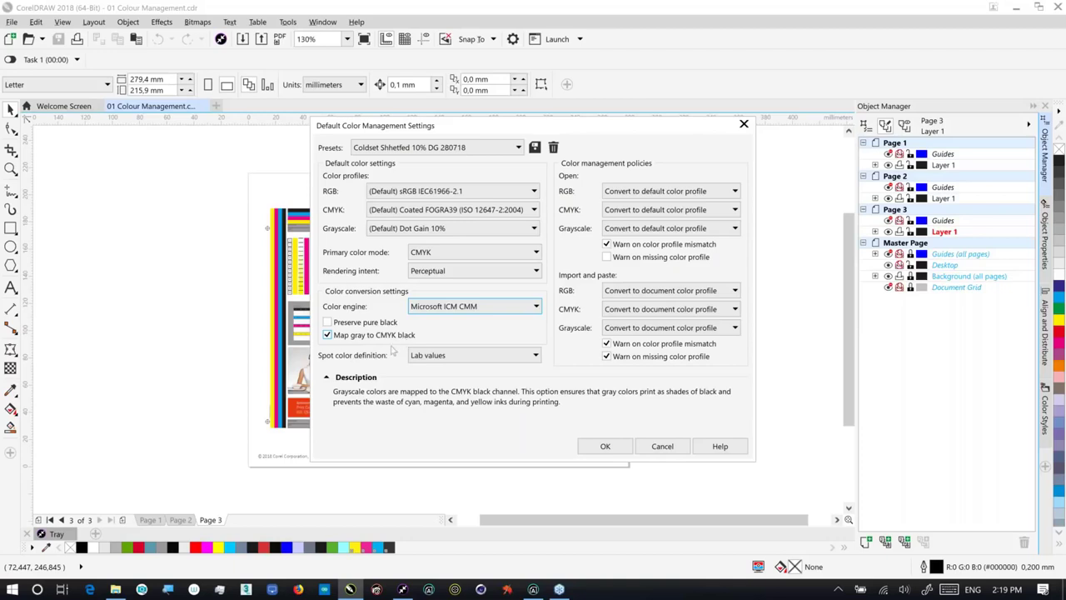
{"action": "mouse_move", "coordinate": [424, 361]}
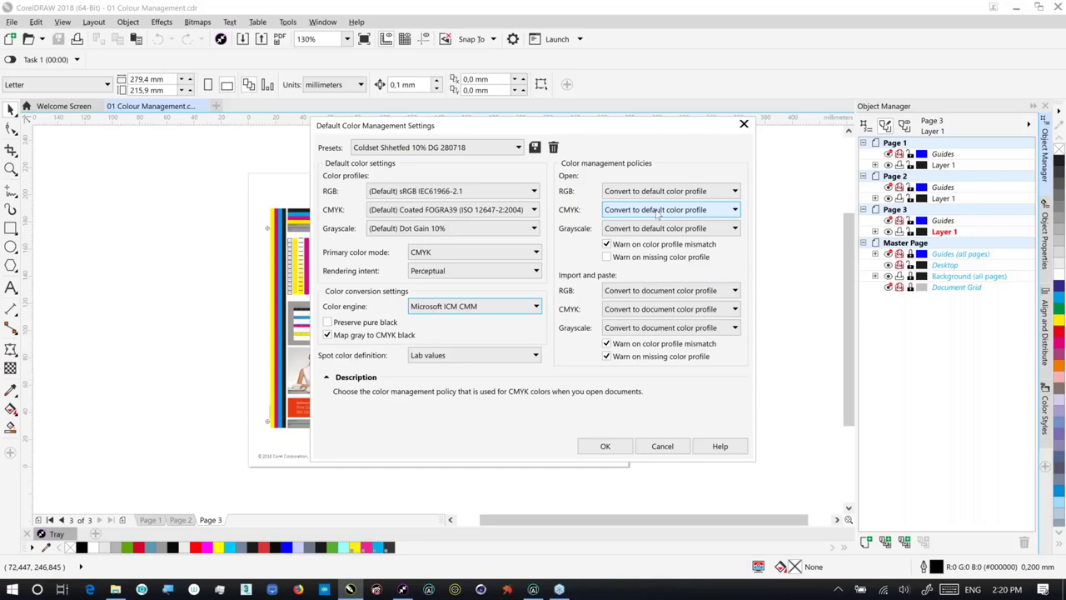
{"action": "left_click", "coordinate": [606, 256]}
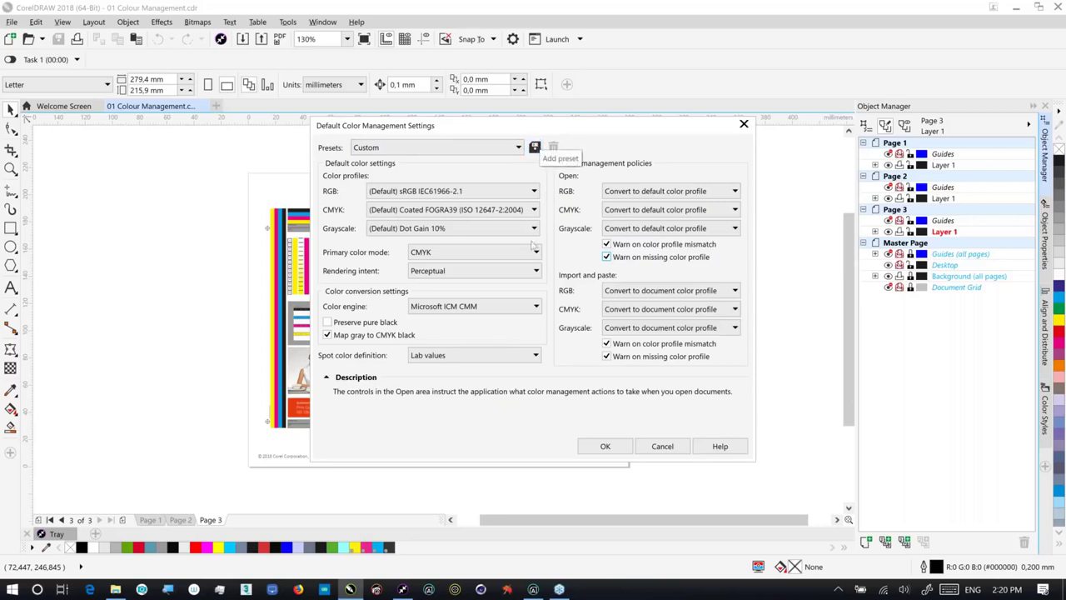
{"action": "left_click", "coordinate": [603, 447]}
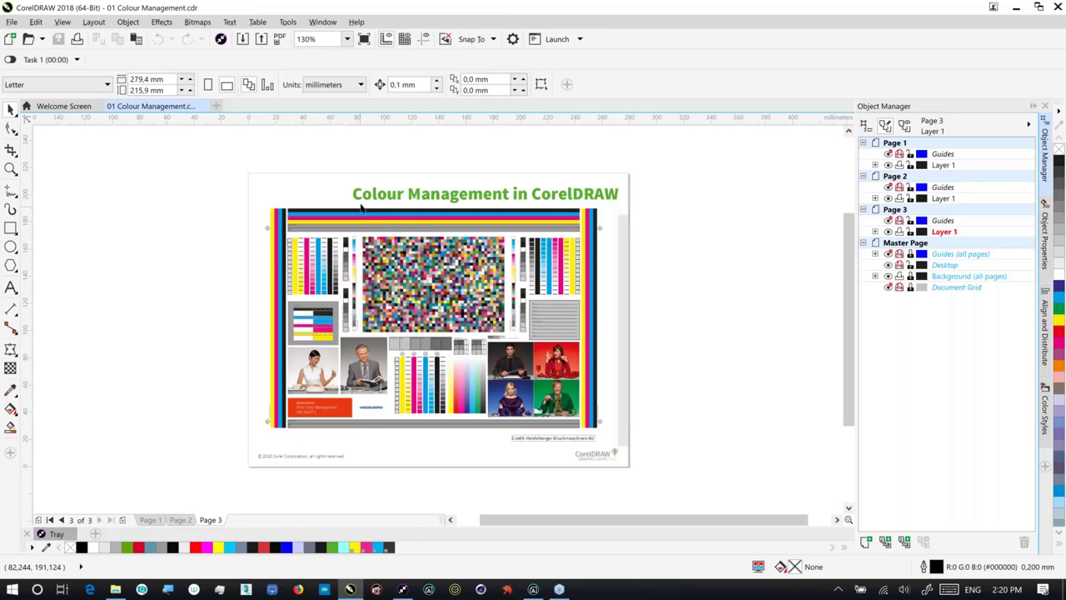
{"action": "left_click", "coordinate": [288, 22]}
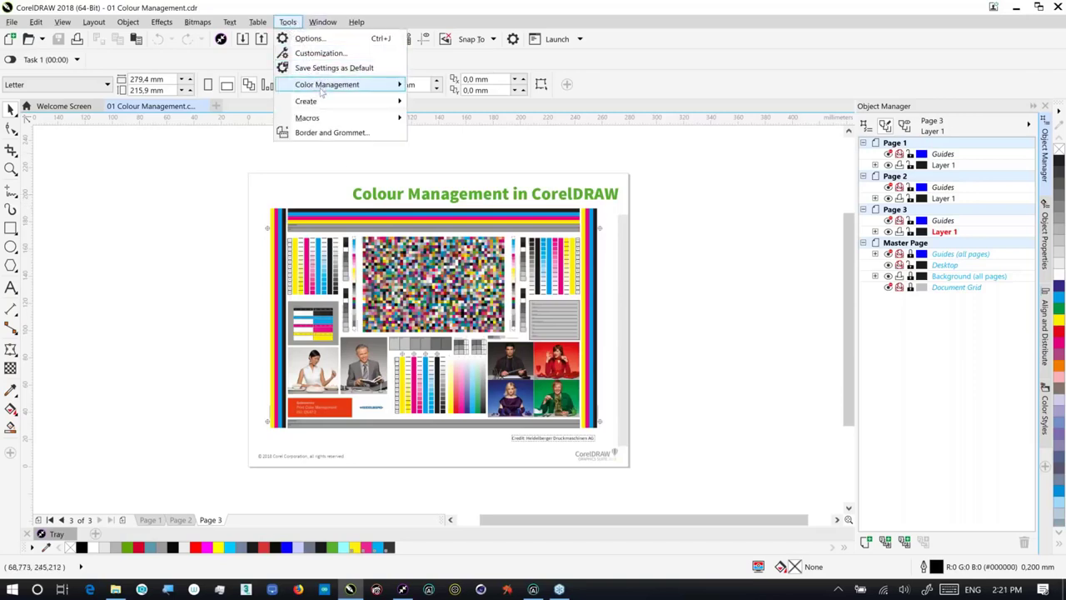
{"action": "mouse_move", "coordinate": [324, 93]}
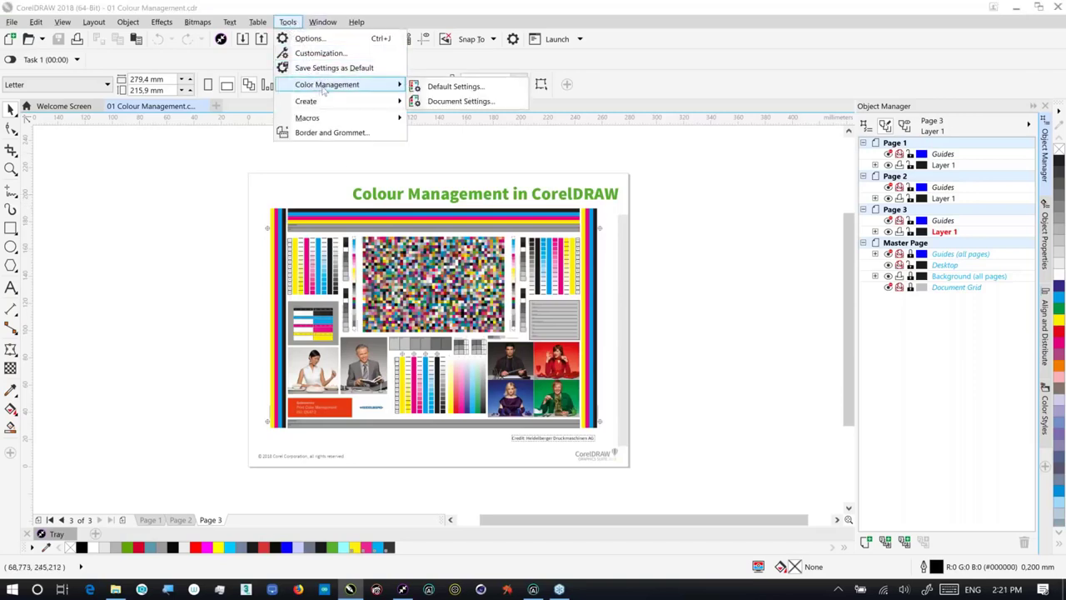
{"action": "left_click", "coordinate": [425, 103]}
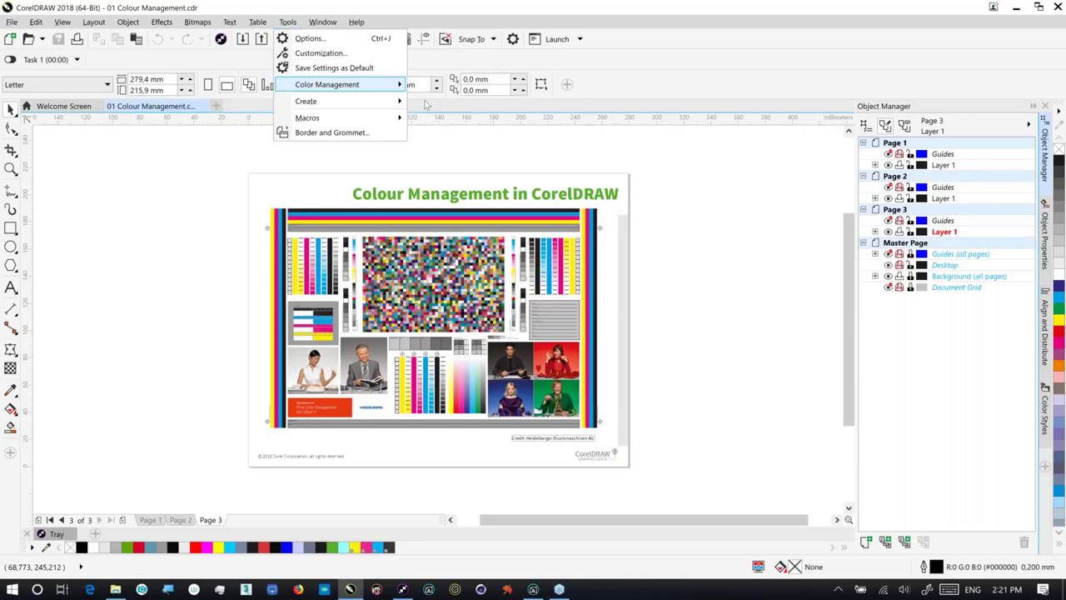
{"action": "left_click", "coordinate": [425, 103]}
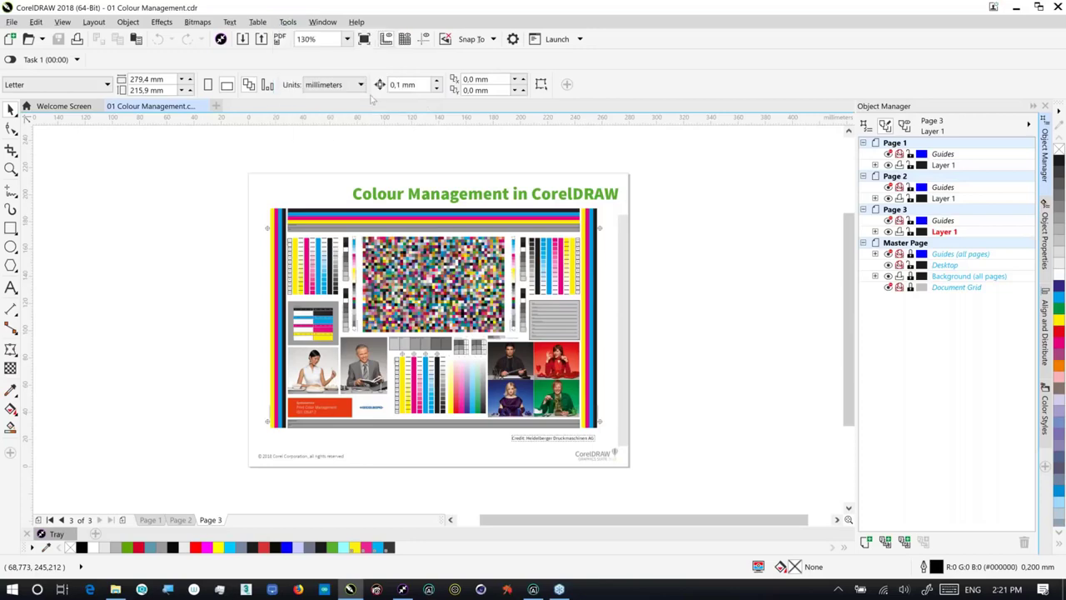
Turn on Proof Colors and assign Euroscale Uncoated v2 as the document's CMYK color profile
{"action": "left_click", "coordinate": [63, 22]}
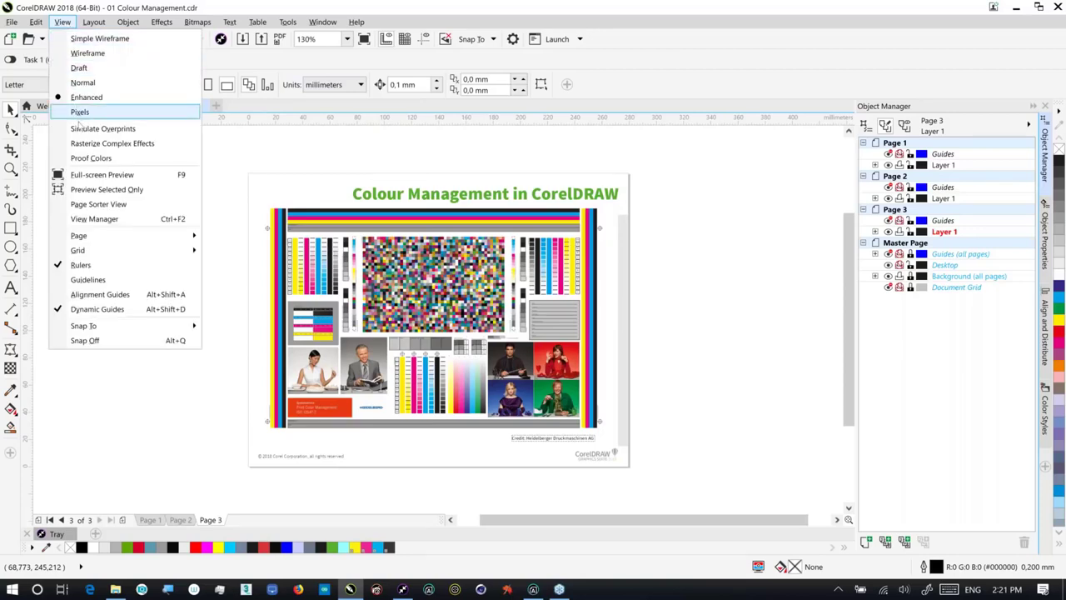
{"action": "left_click", "coordinate": [91, 158]}
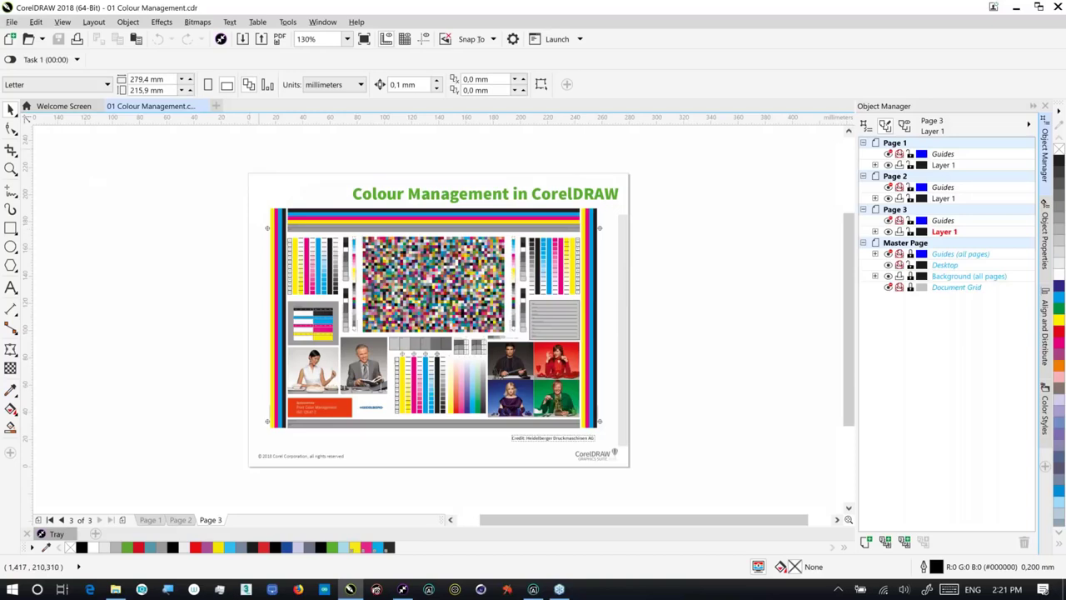
{"action": "left_click", "coordinate": [288, 23]}
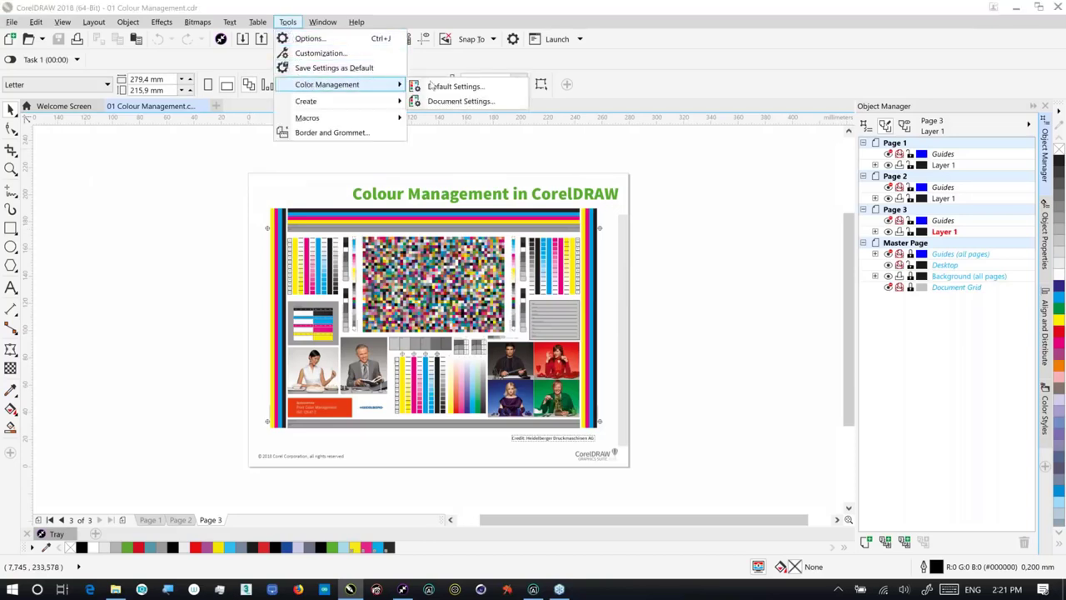
{"action": "left_click", "coordinate": [475, 101]}
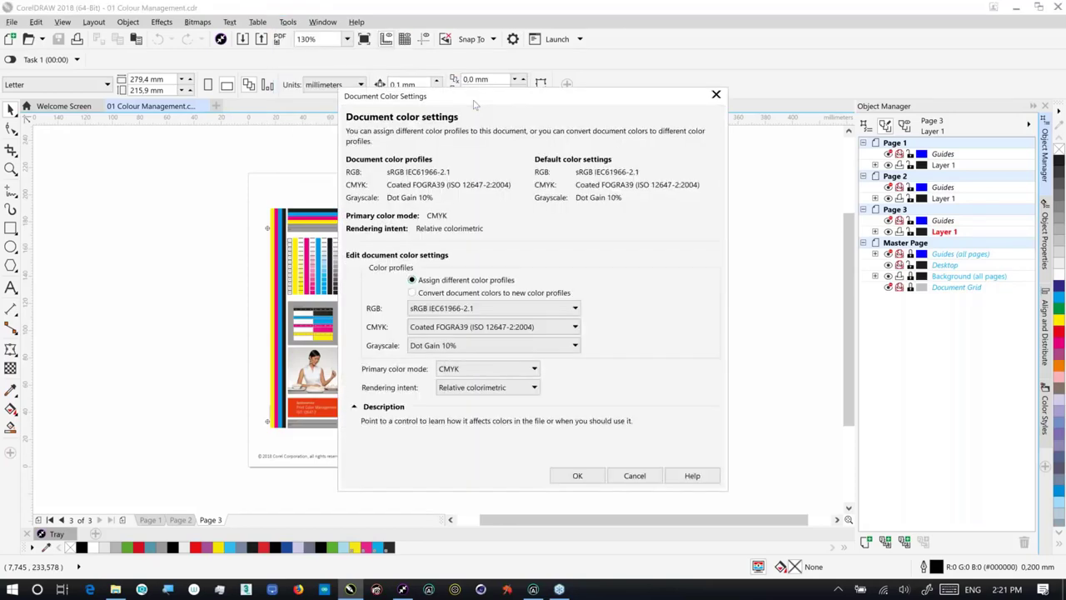
{"action": "left_click", "coordinate": [525, 328]}
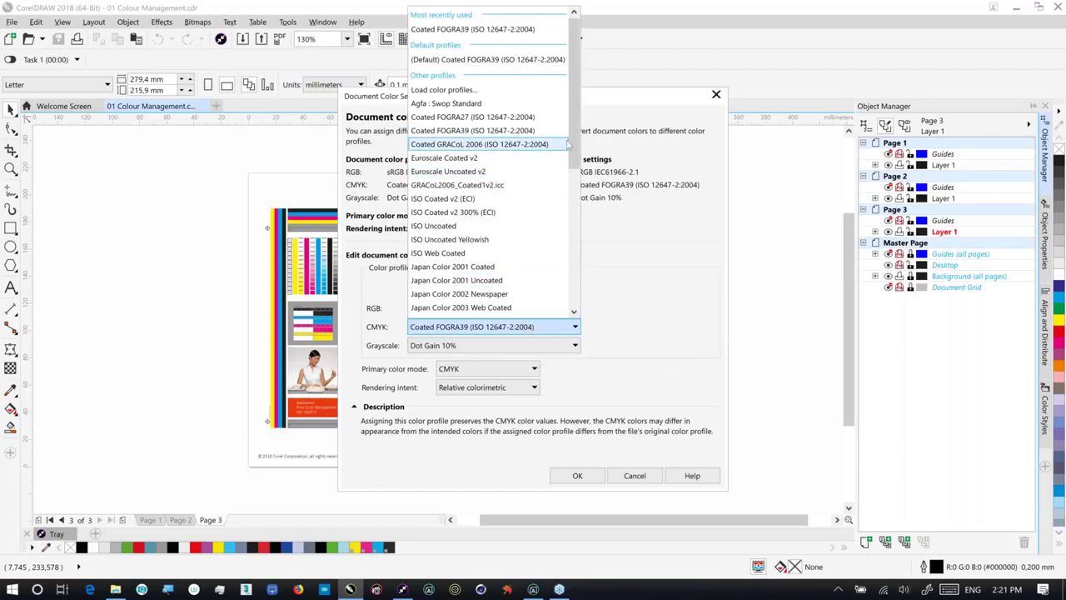
{"action": "left_click_drag", "start_coordinate": [572, 144], "coordinate": [570, 190]}
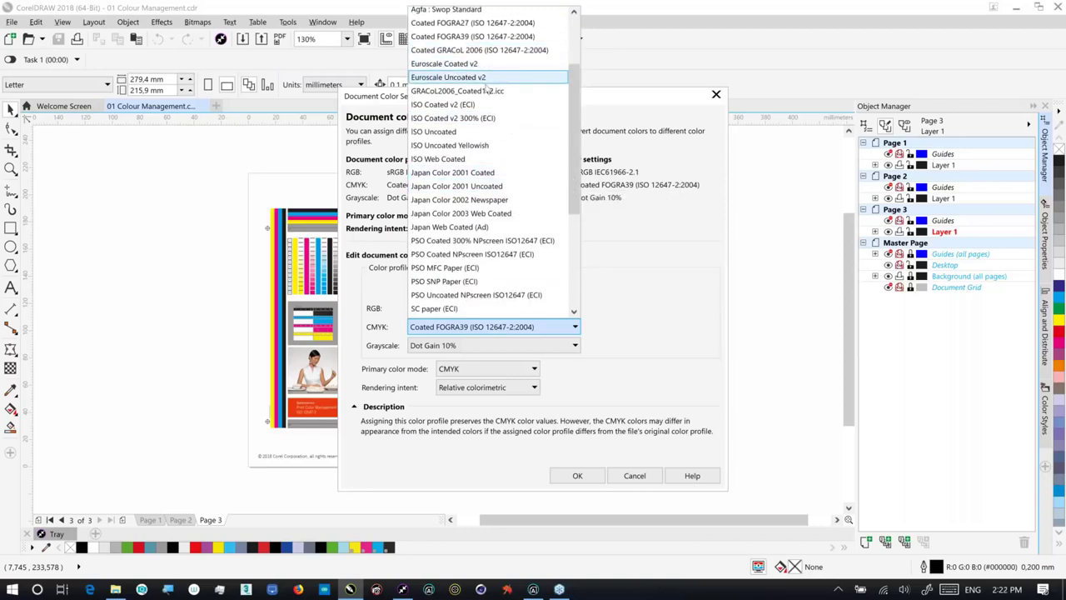
{"action": "key", "text": "Escape"}
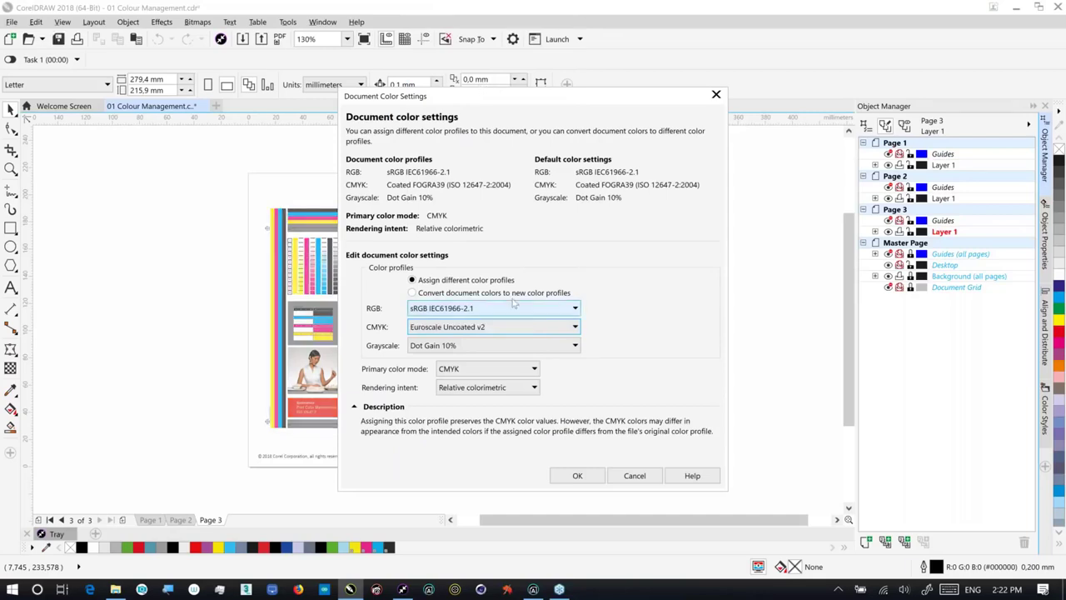
{"action": "left_click", "coordinate": [577, 475]}
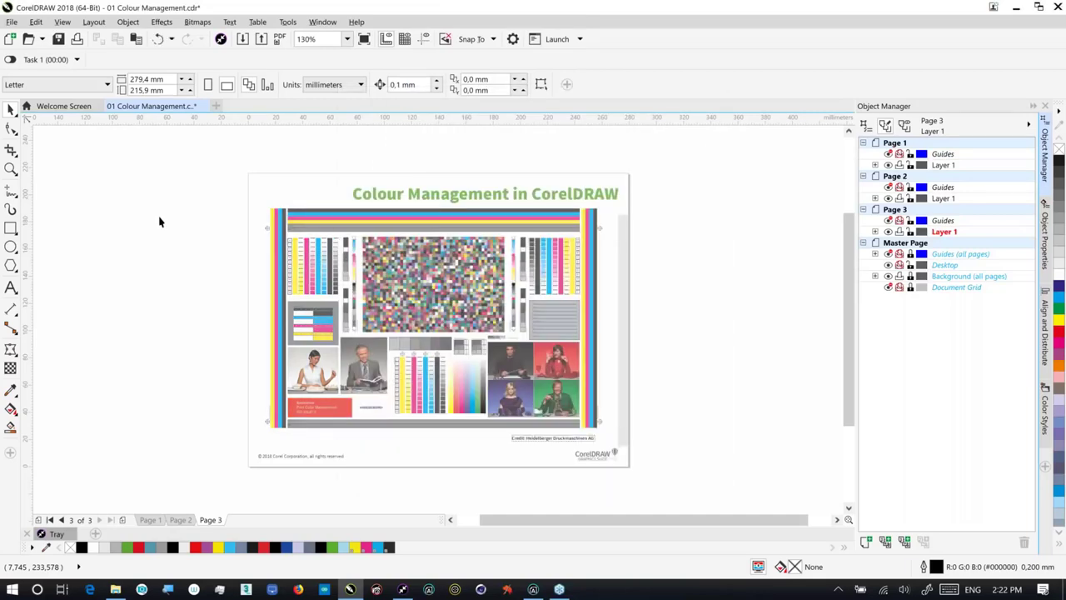
Switch Proof Colors off and back on to compare how the test chart's colours look
{"action": "left_click", "coordinate": [62, 21]}
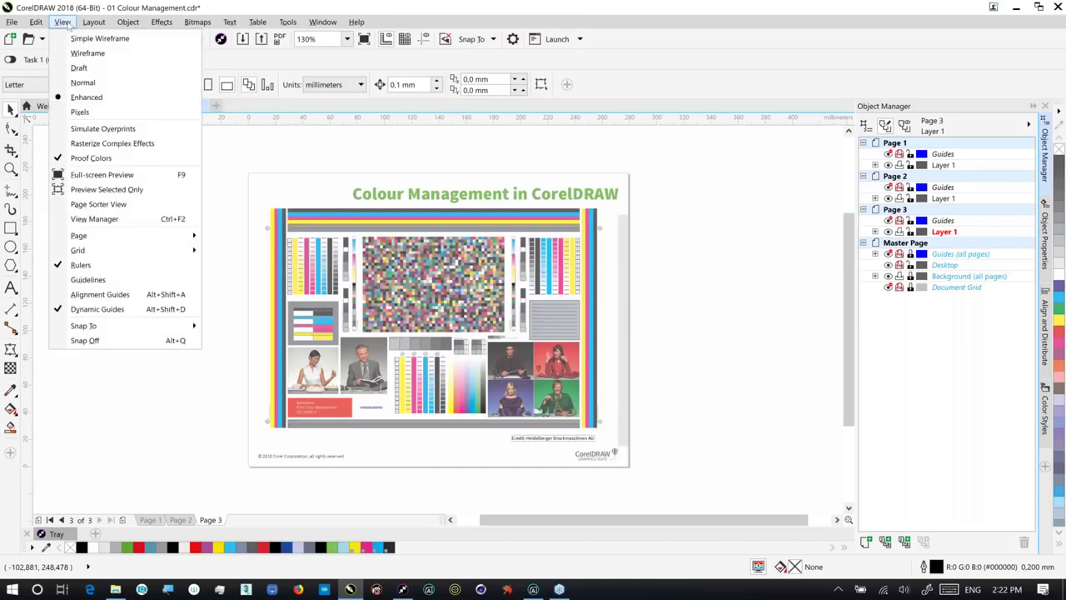
{"action": "left_click", "coordinate": [103, 158]}
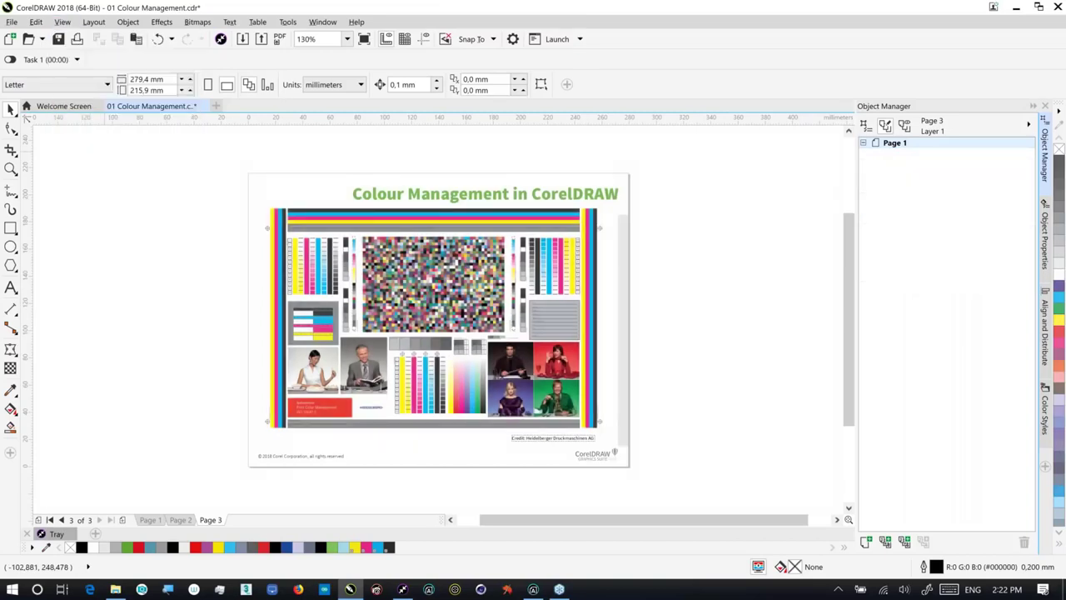
{"action": "left_click", "coordinate": [63, 22]}
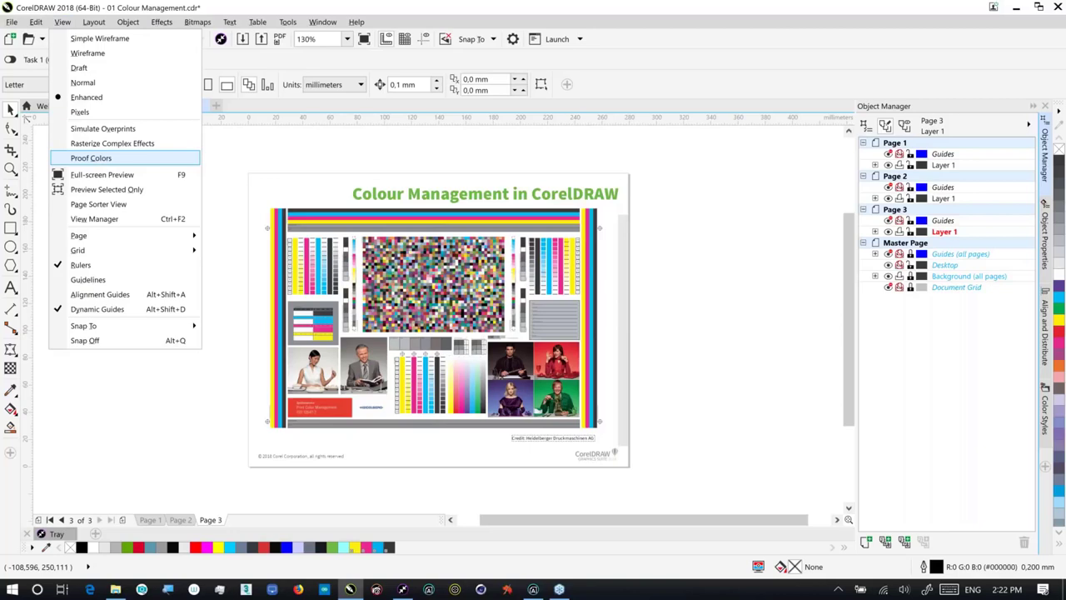
{"action": "left_click", "coordinate": [91, 157]}
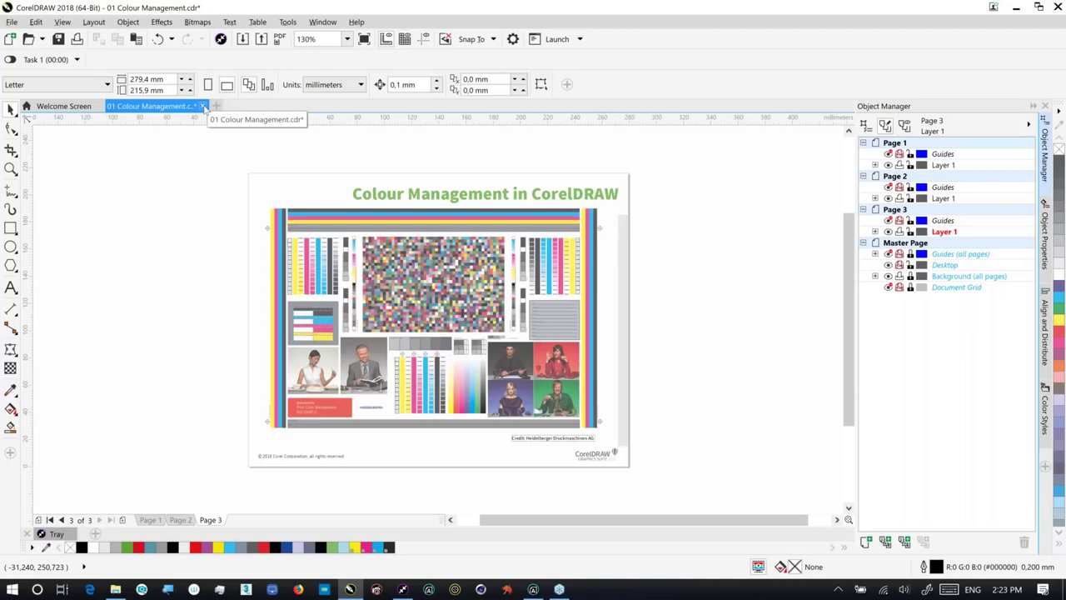
Close the 01 Colour Management document without saving its changes
{"action": "left_click", "coordinate": [202, 106]}
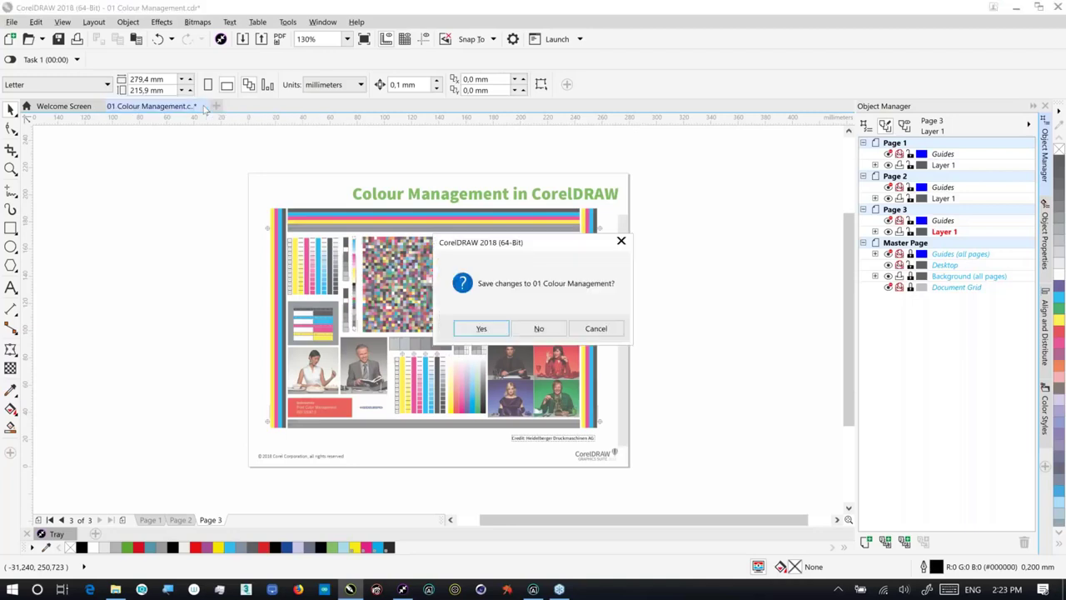
{"action": "left_click", "coordinate": [544, 331]}
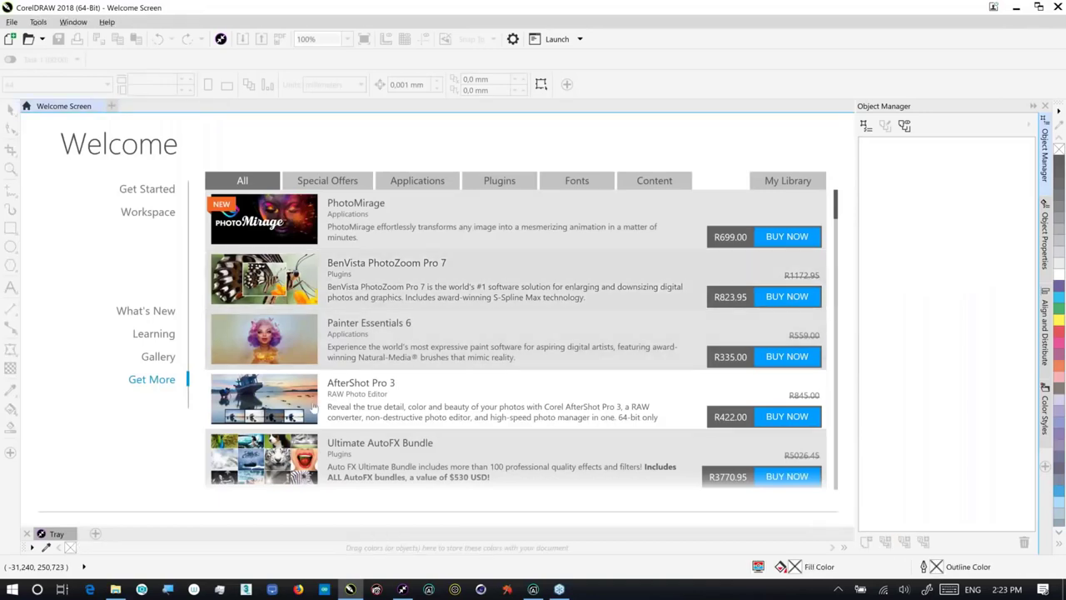
Switch to File Explorer and preview the Color_Management_Guide PDF in the 01 Colour Management folder
{"action": "left_click", "coordinate": [116, 590]}
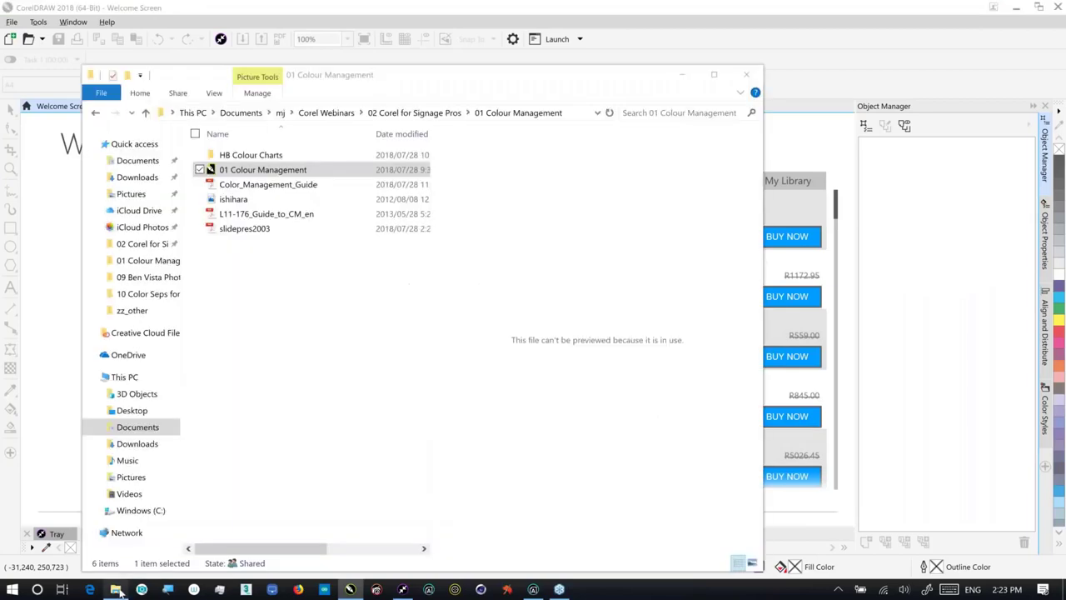
{"action": "left_click", "coordinate": [259, 184]}
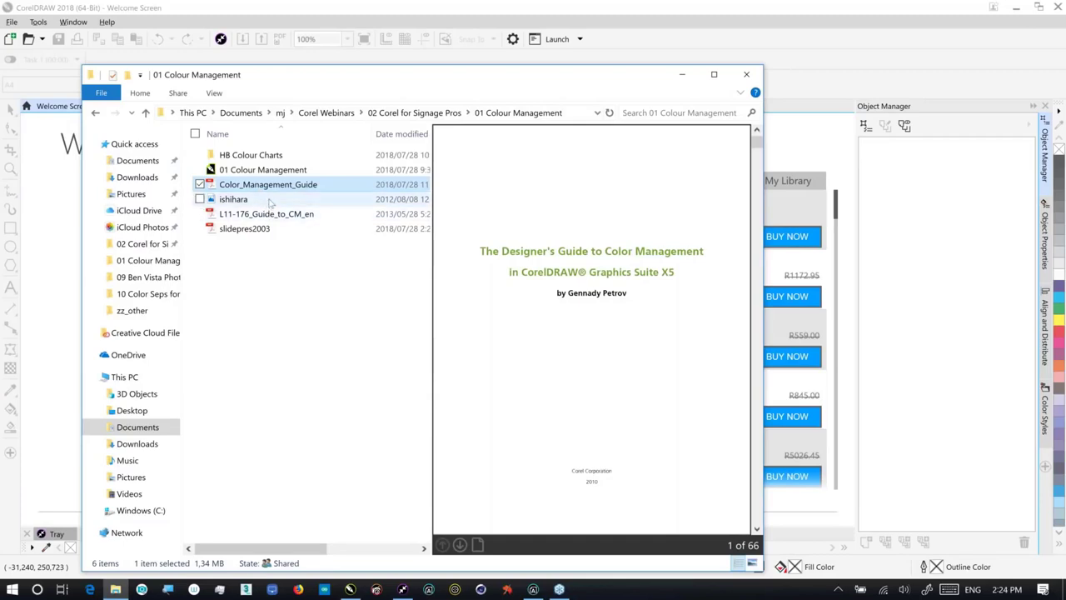
Preview the ishihara image and the L11-176_Guide_to_CM_en and slidepres2003 PDFs in the 01 Colour Management folder
{"action": "left_click", "coordinate": [248, 200]}
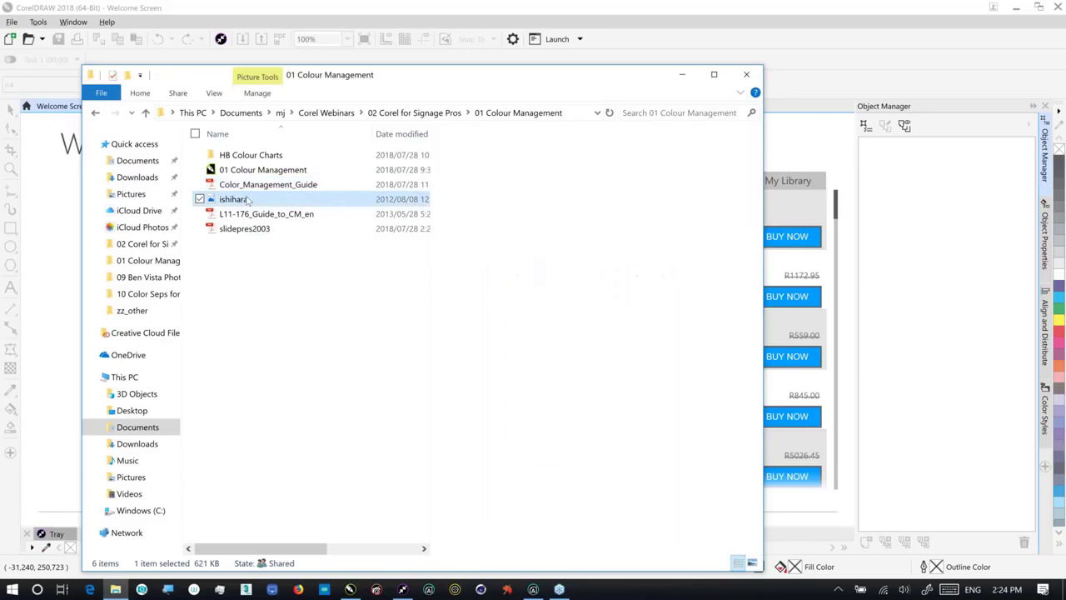
{"action": "key", "text": "Down"}
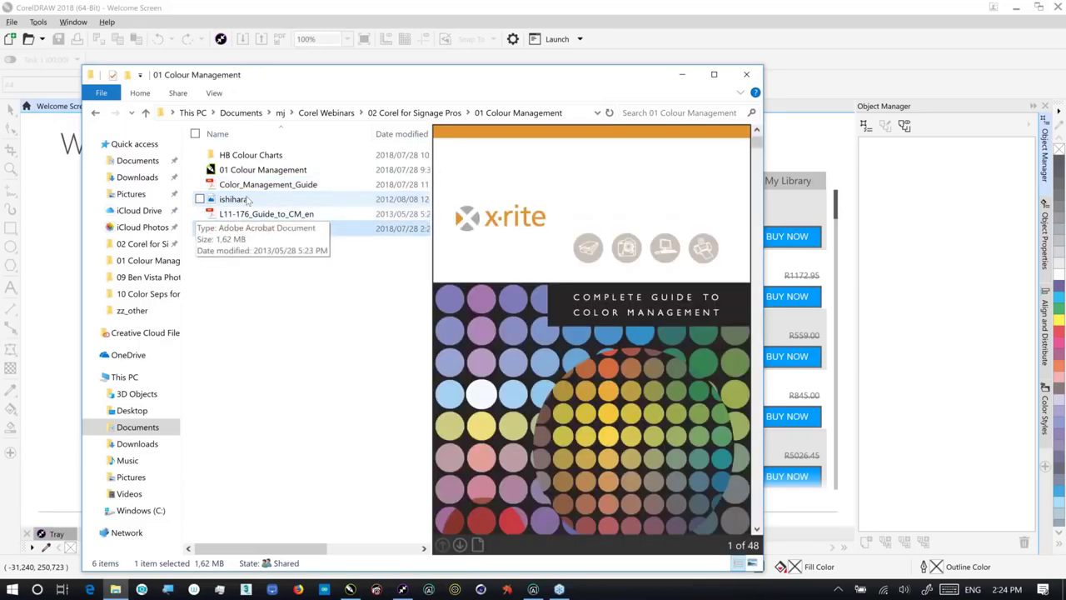
{"action": "key", "text": "Down"}
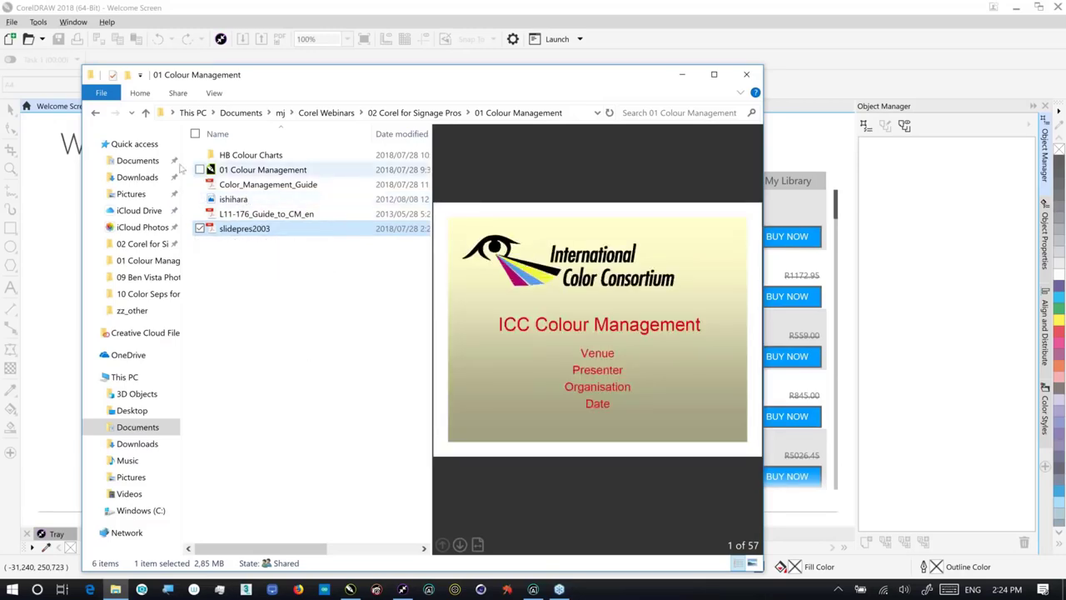
Go back to 02 Corel for Signage Pros and open its 02 Vehicle Wrapping folder
{"action": "left_click", "coordinate": [96, 114]}
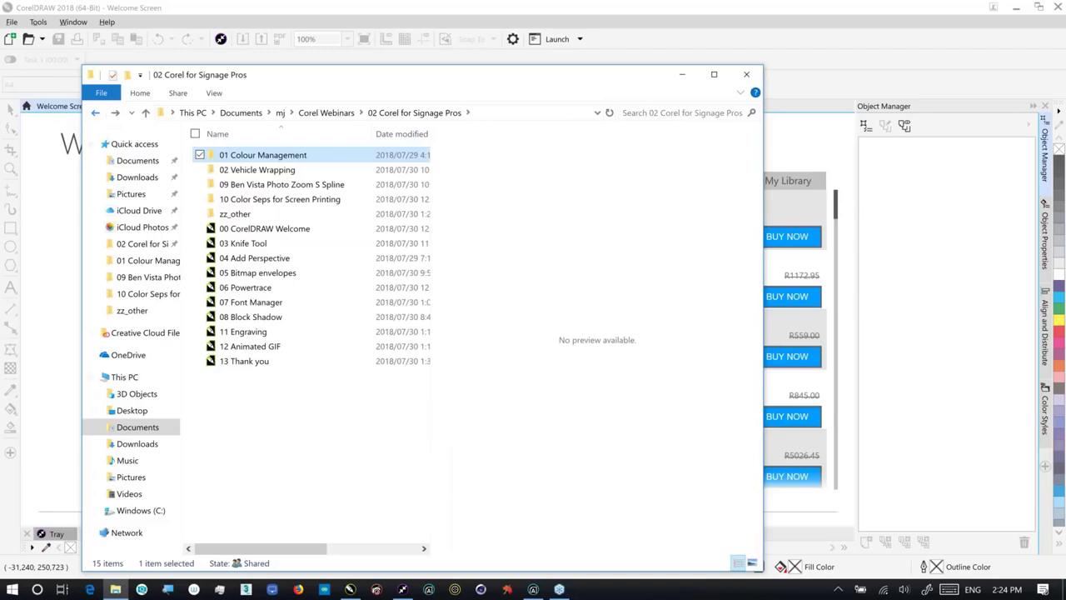
{"action": "double_click", "coordinate": [250, 171]}
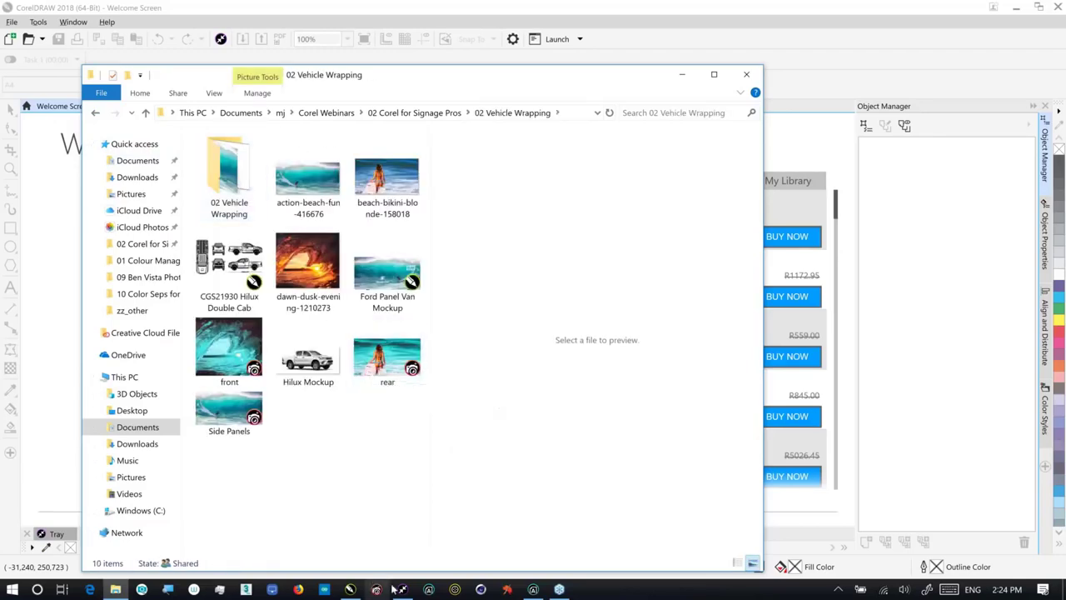
Switch to Corel CONNECT and look through the artwork collected in the Corel 4 SPs tray
{"action": "mouse_move", "coordinate": [404, 591]}
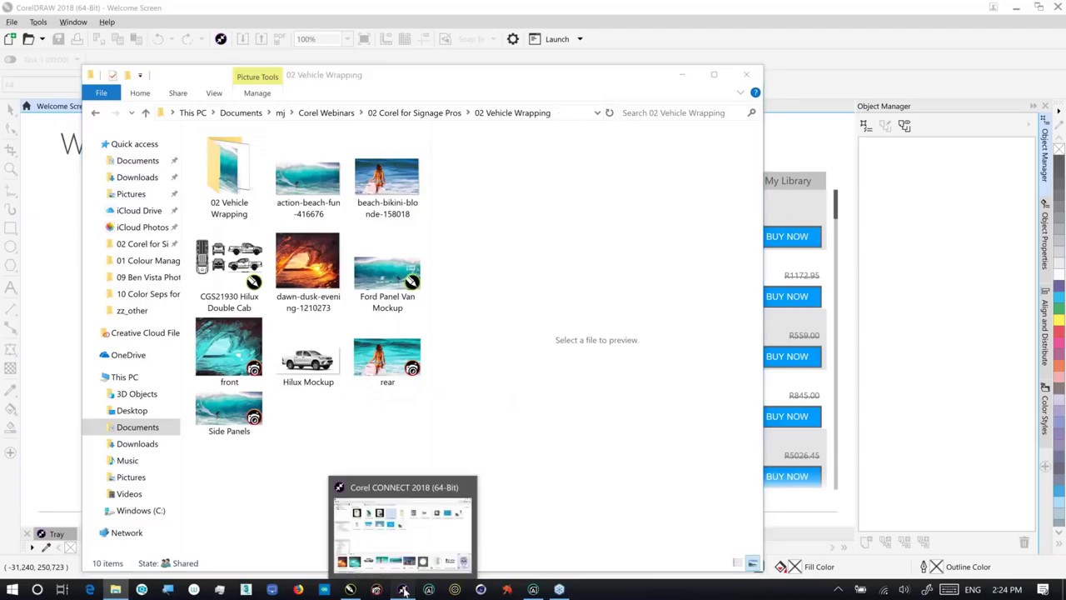
{"action": "left_click", "coordinate": [404, 591]}
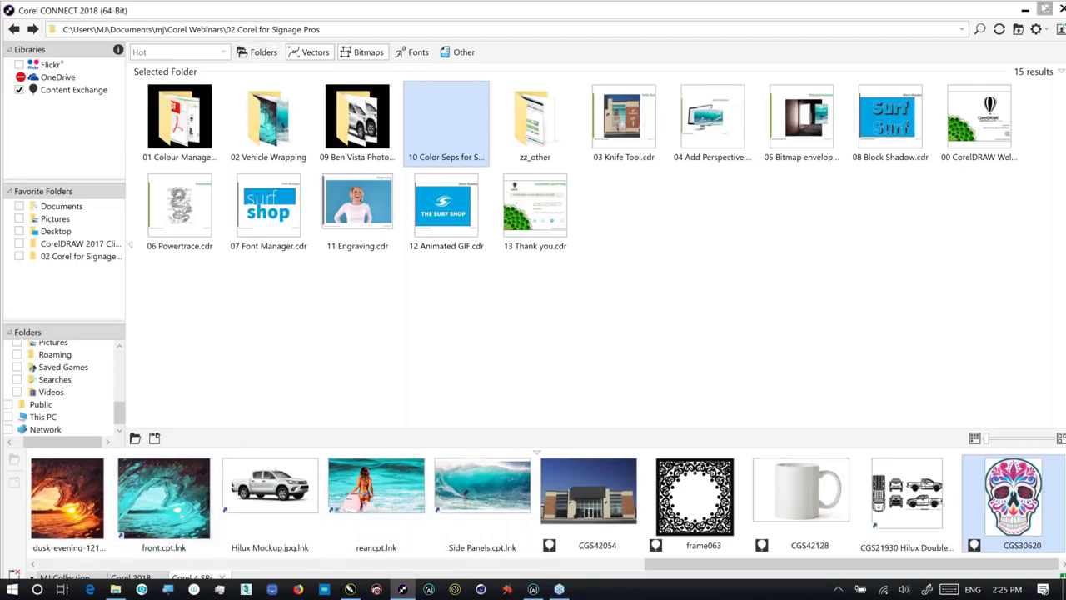
{"action": "left_click", "coordinate": [1044, 8]}
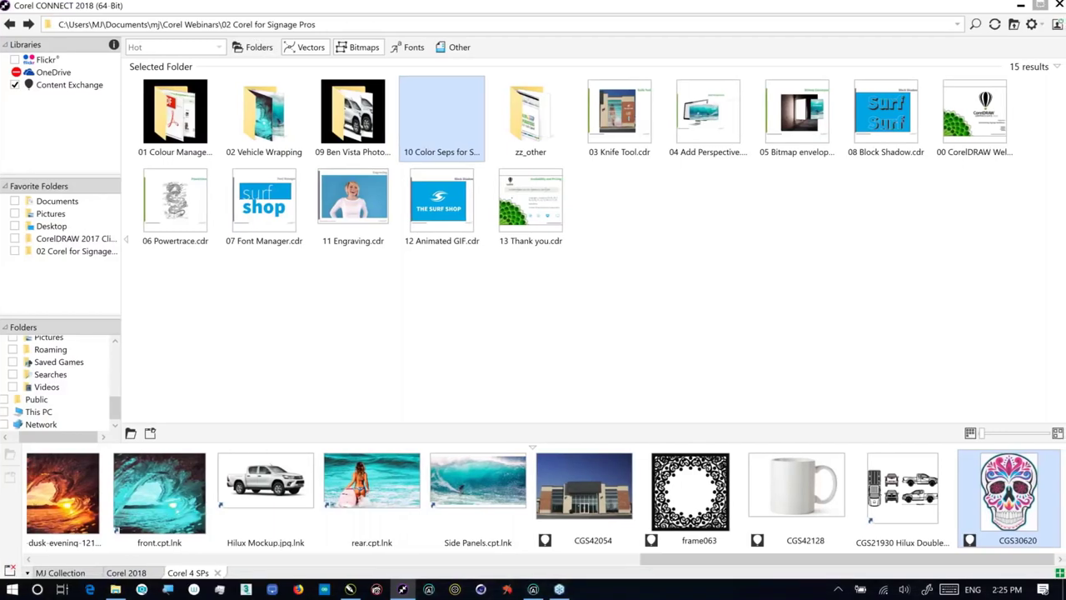
{"action": "key", "text": "super+Down"}
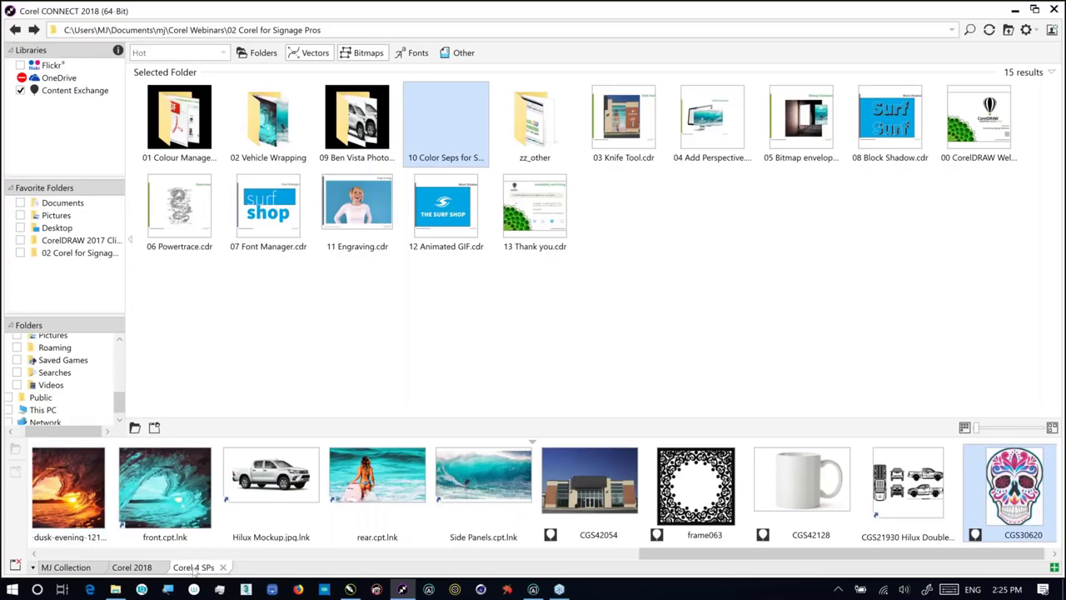
{"action": "left_click", "coordinate": [432, 553]}
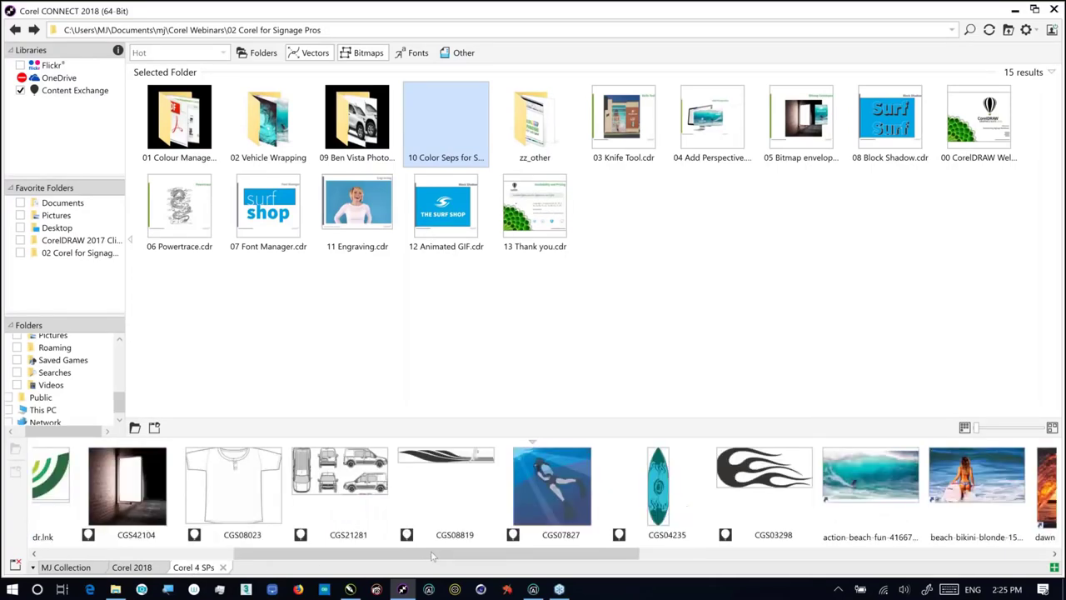
{"action": "left_click", "coordinate": [200, 555]}
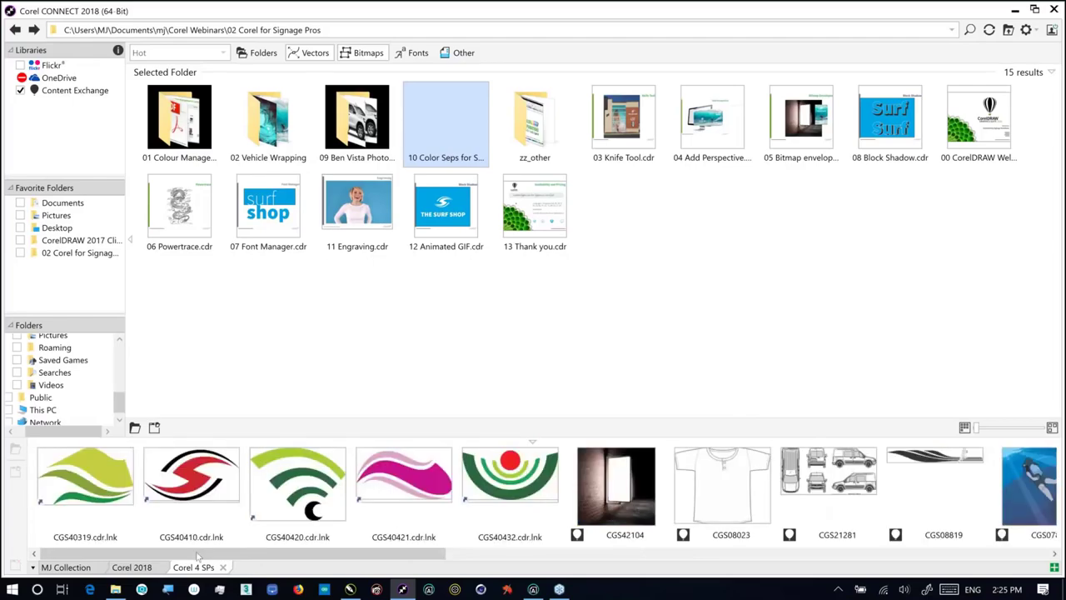
{"action": "left_click_drag", "start_coordinate": [198, 557], "coordinate": [543, 591]}
{"action": "mouse_move", "coordinate": [531, 588]}
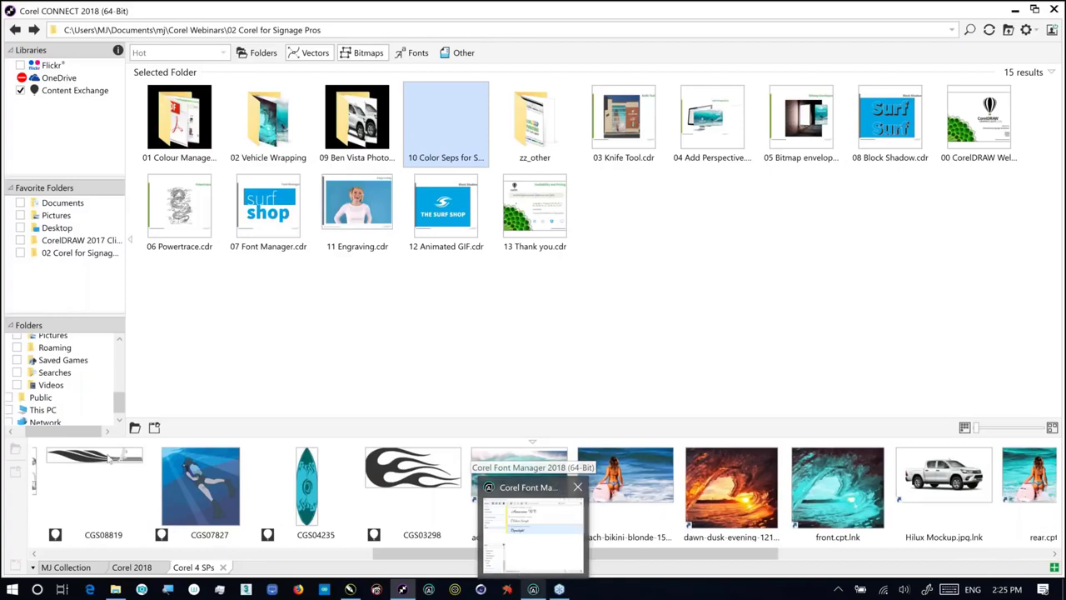
Browse the Content Exchange library and the favorite folder 02 Corel for Signage Pros in Corel CONNECT
{"action": "left_click", "coordinate": [75, 92]}
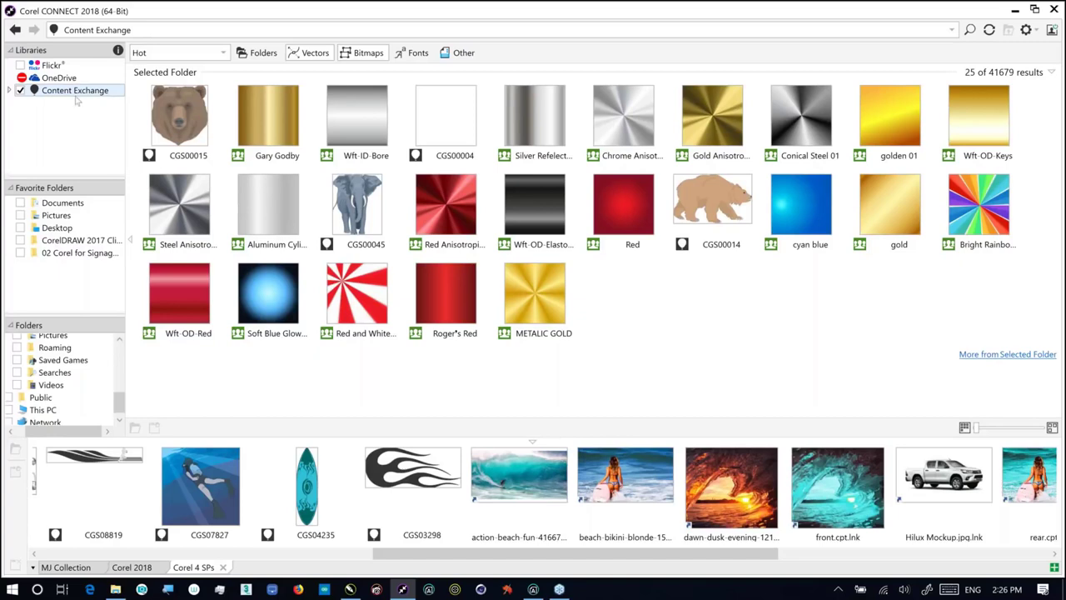
{"action": "left_click", "coordinate": [105, 87]}
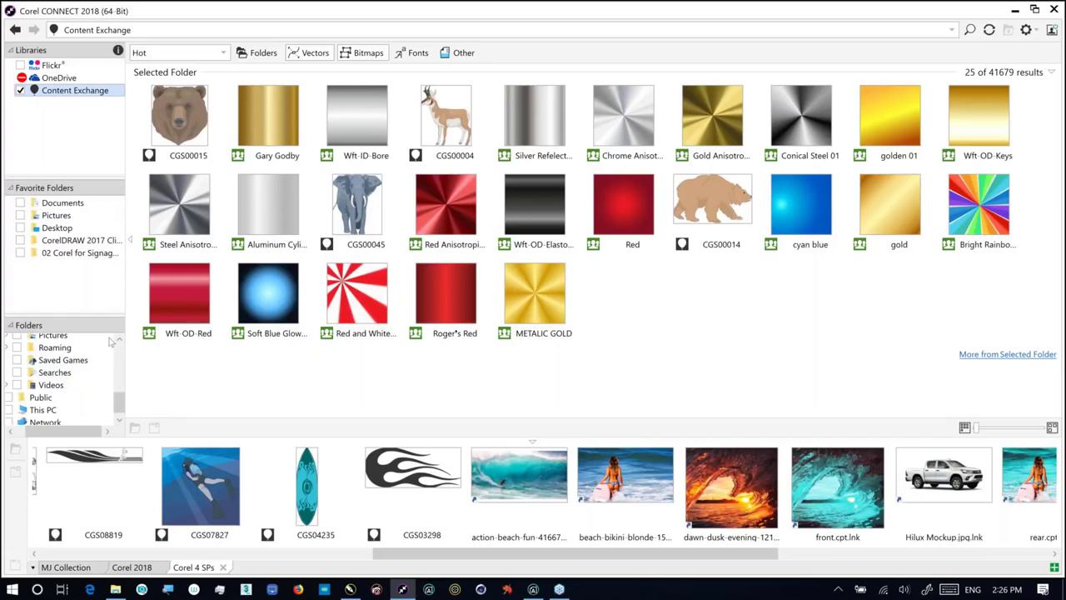
{"action": "left_click", "coordinate": [77, 252]}
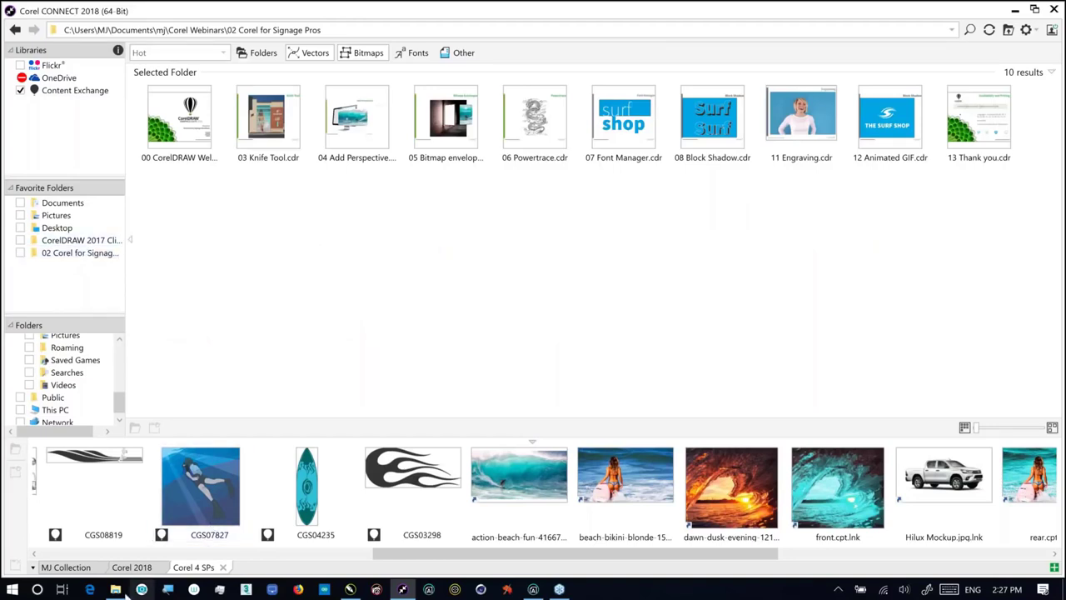
{"action": "left_click", "coordinate": [125, 592]}
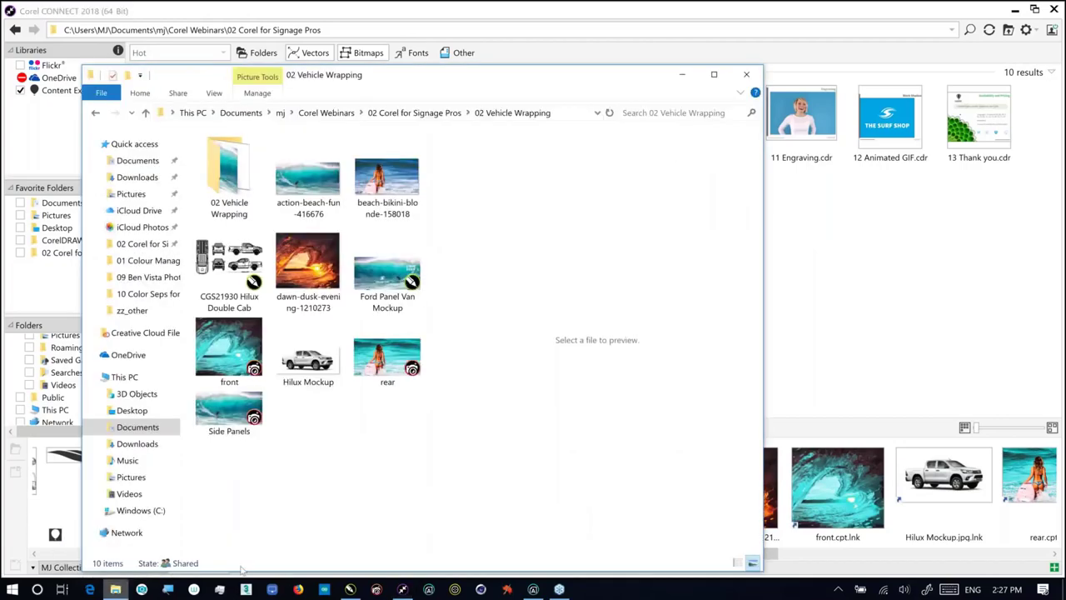
{"action": "left_click", "coordinate": [902, 359]}
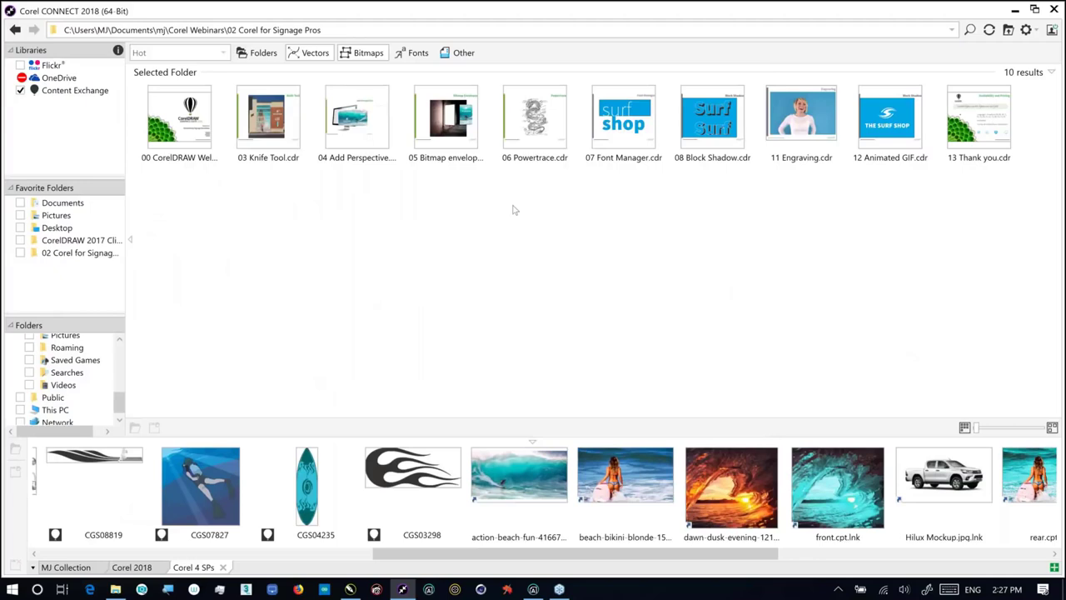
Search Corel CONNECT for "ford", inspect the details of the Ford vehicle templates, and look through the Corel 4 SPs tray again
{"action": "left_click", "coordinate": [345, 29]}
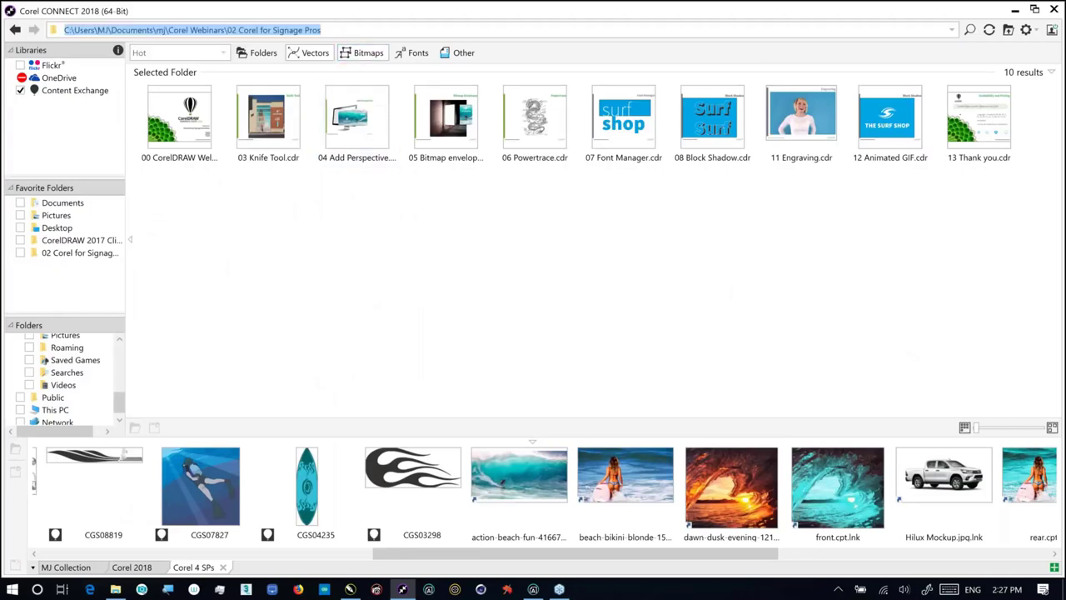
{"action": "type", "text": "ford"}
{"action": "key", "text": "Return"}
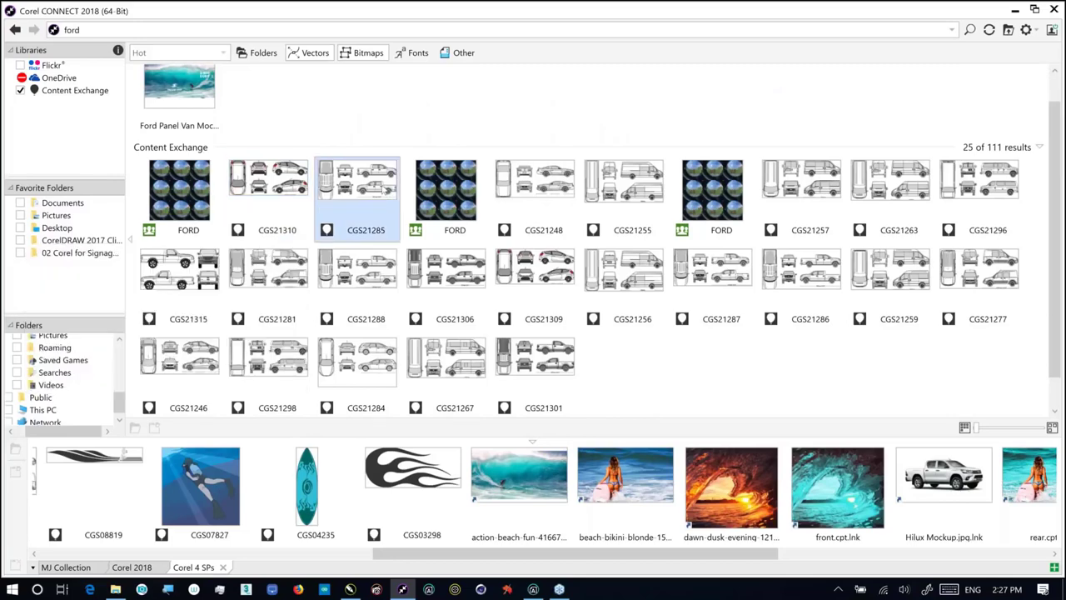
{"action": "mouse_move", "coordinate": [384, 190]}
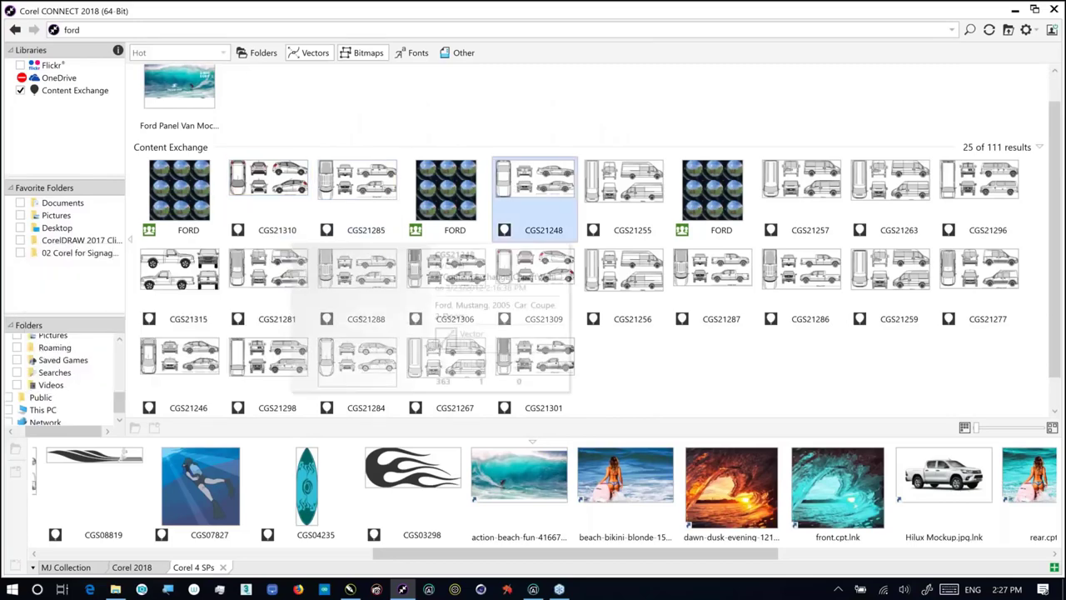
{"action": "mouse_move", "coordinate": [624, 190]}
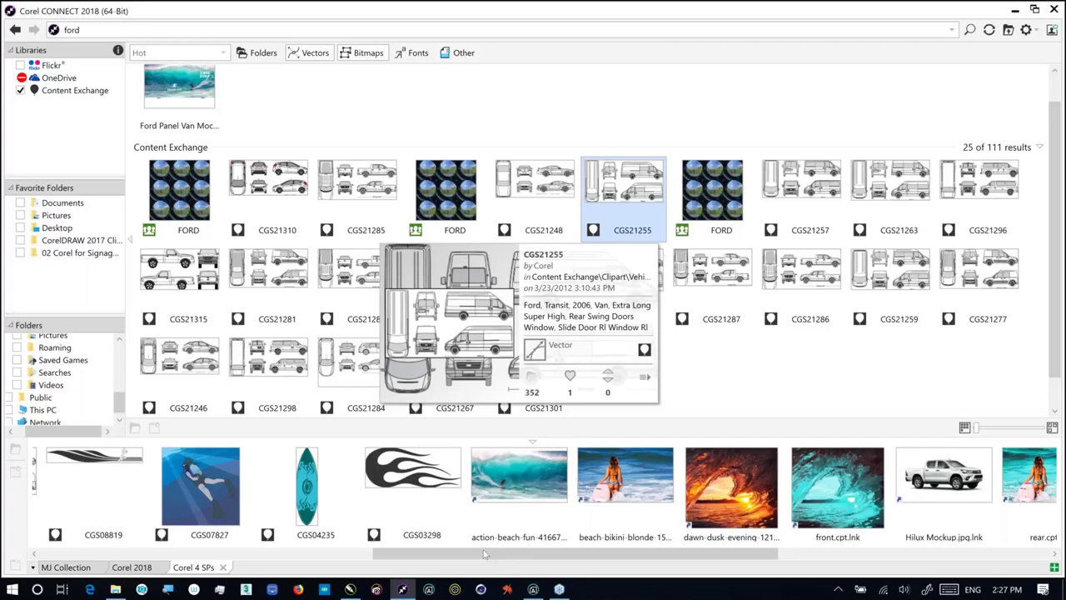
{"action": "left_click_drag", "start_coordinate": [426, 552], "coordinate": [145, 547]}
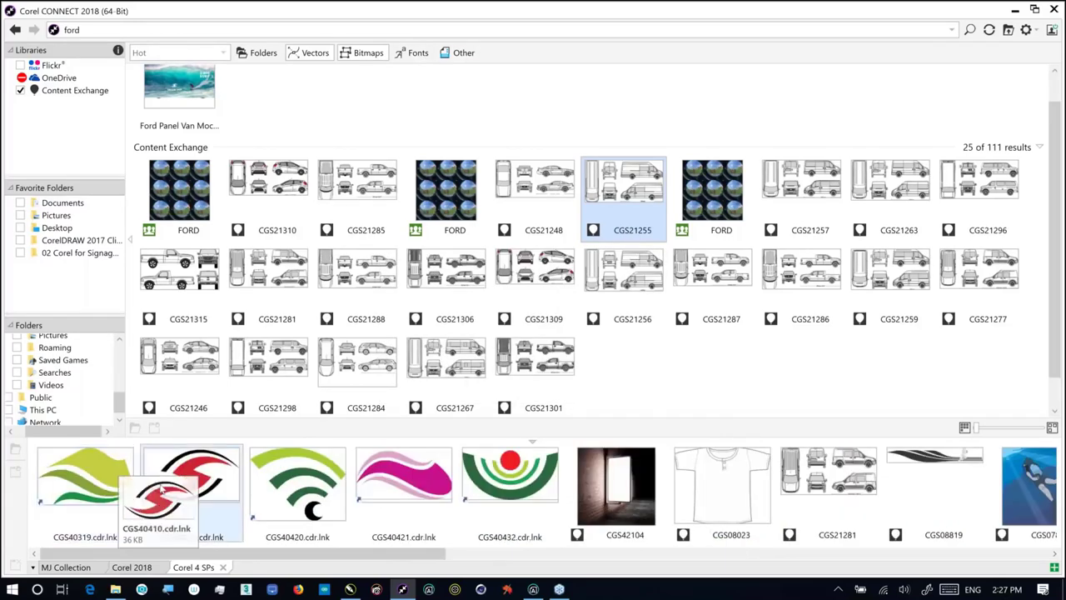
{"action": "left_click_drag", "start_coordinate": [307, 554], "coordinate": [921, 555]}
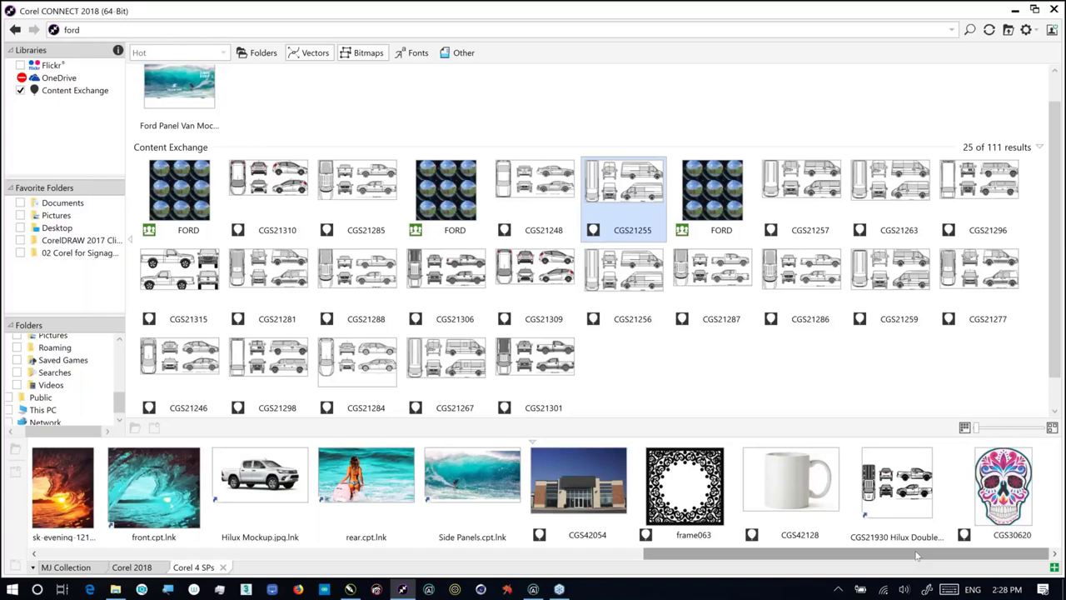
Switch to File Explorer and open the 02 Vehicle Wrapping drawing from the nested 02 Vehicle Wrapping folder in CorelDRAW
{"action": "left_click", "coordinate": [116, 590]}
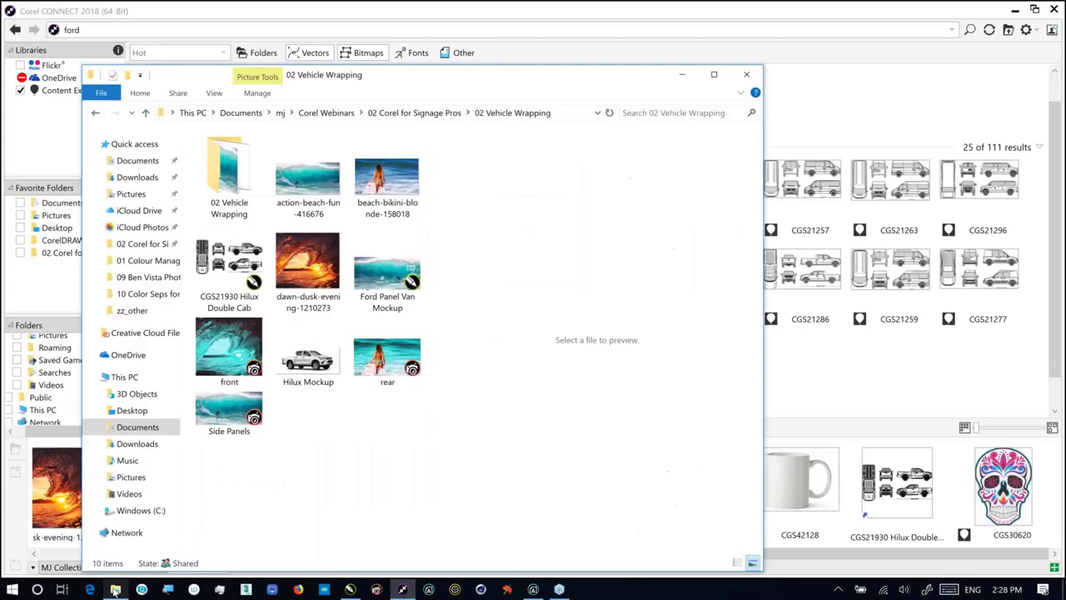
{"action": "double_click", "coordinate": [229, 185]}
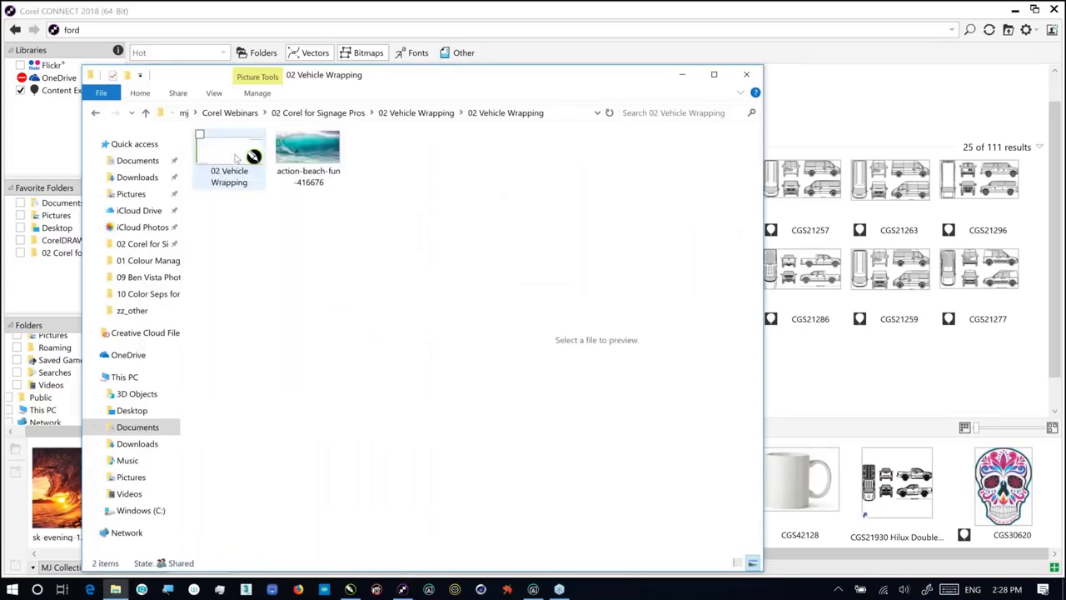
{"action": "left_click", "coordinate": [235, 162]}
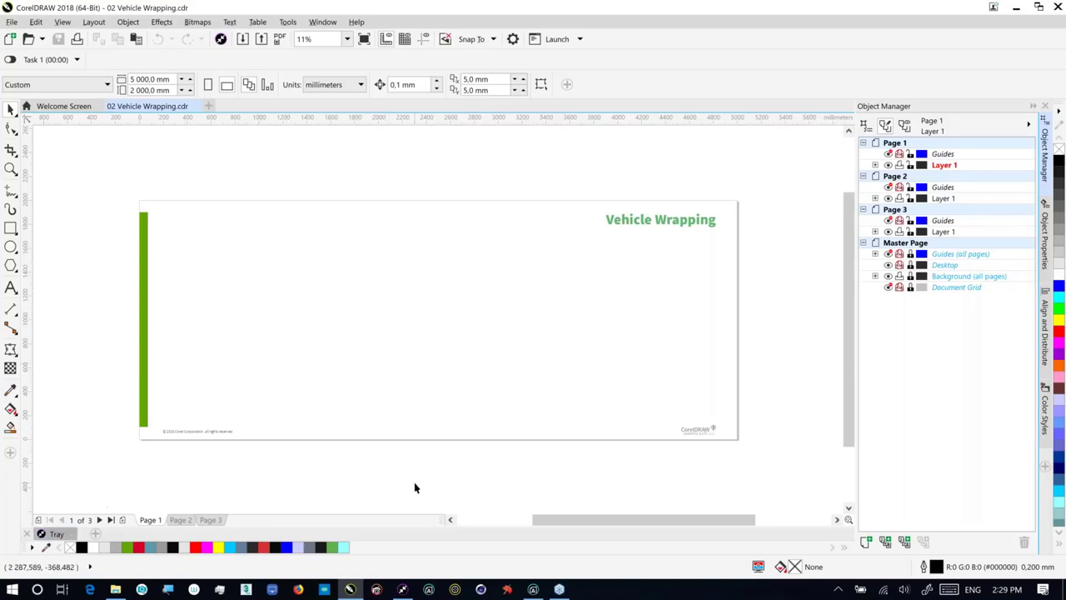
Check that Tray is enabled in the list of available dockers and expand the Tray docker below the page
{"action": "left_click", "coordinate": [1045, 467]}
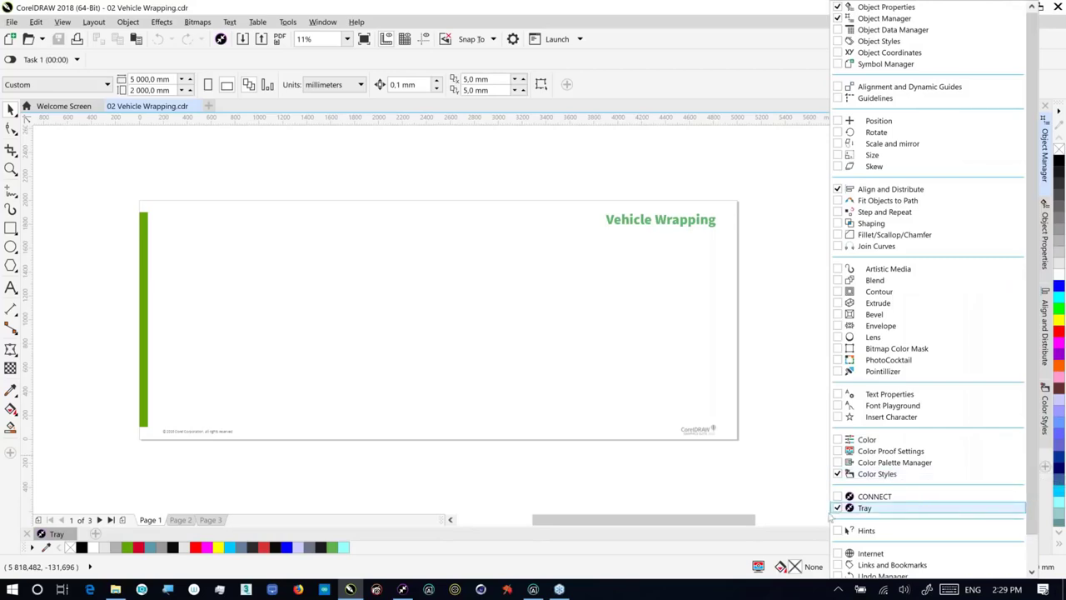
{"action": "left_click", "coordinate": [605, 502]}
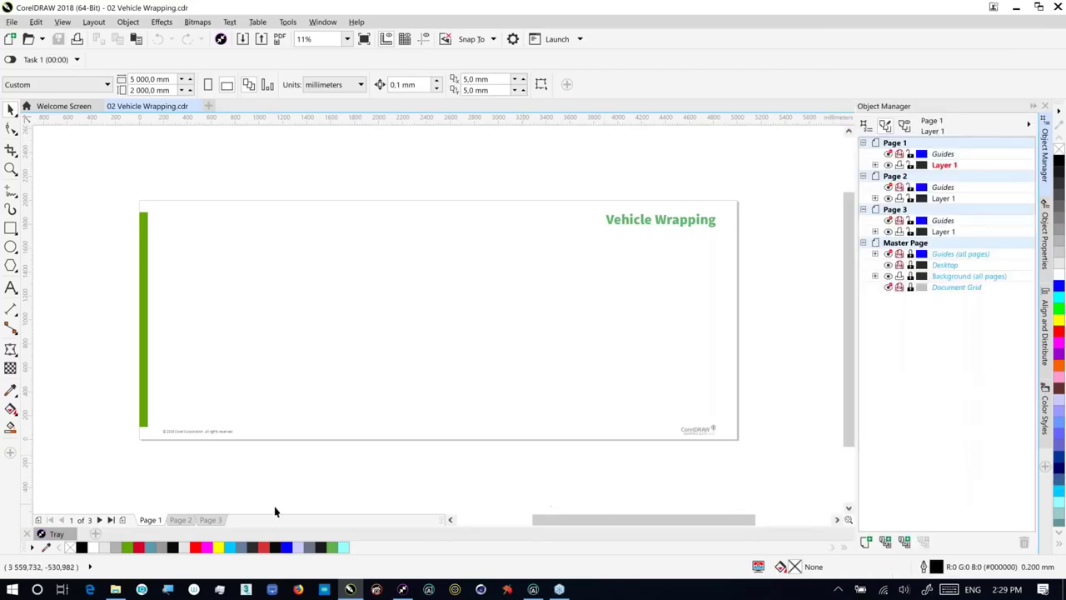
{"action": "left_click", "coordinate": [56, 534]}
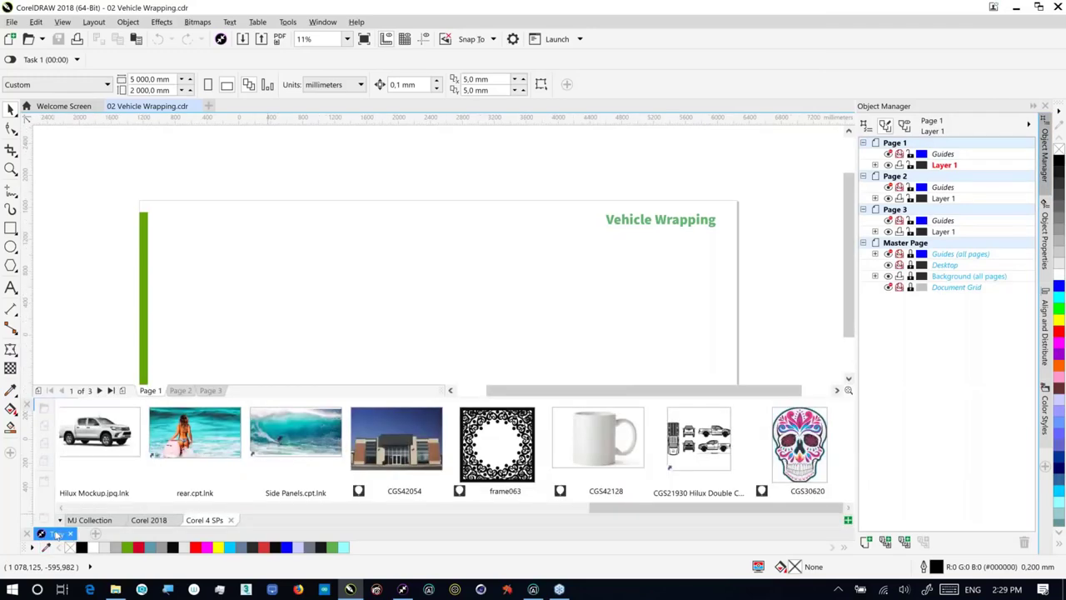
{"action": "key", "text": "shift+F4"}
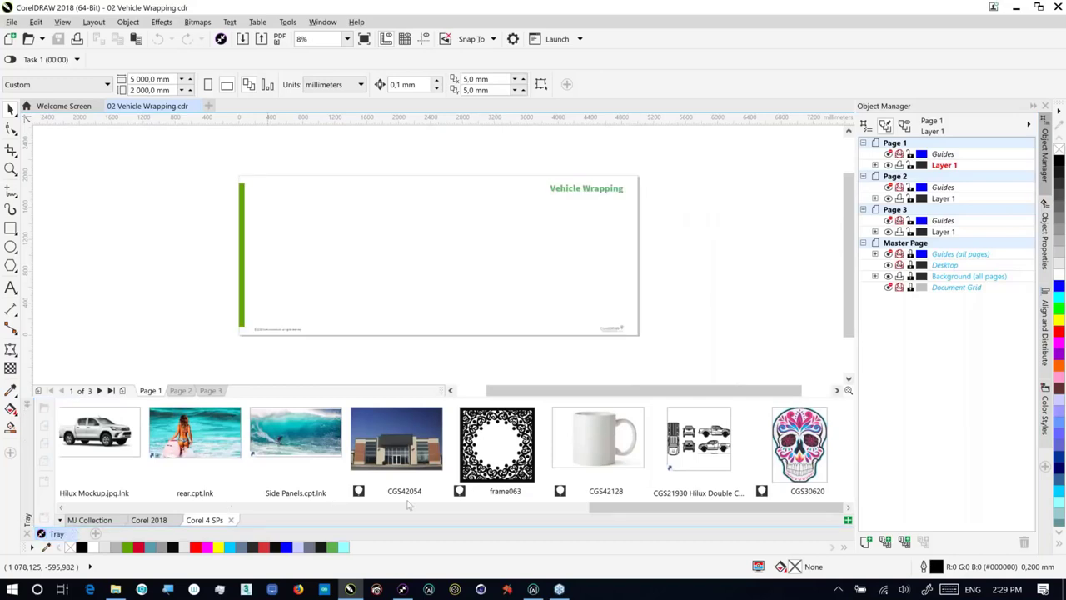
Place CGS21930 Hilux Double Cab from the tray near the middle of Page 1, assigning the default sRGB IEC61966-2.1 and Coated FOGRA39 profiles
{"action": "left_click_drag", "start_coordinate": [595, 507], "coordinate": [121, 464]}
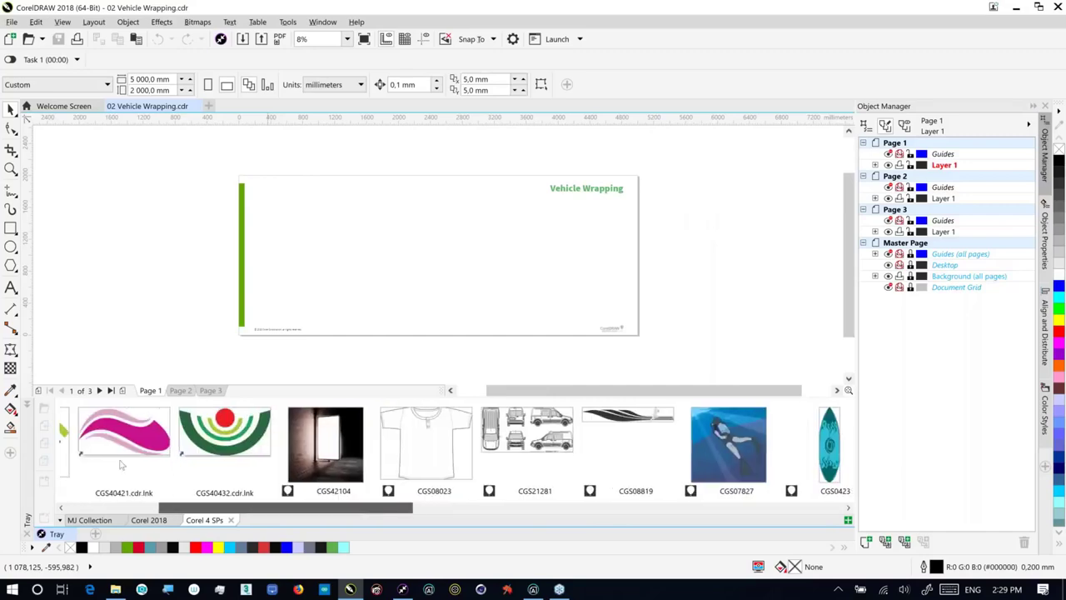
{"action": "scroll", "coordinate": [121, 465], "scroll_direction": "left", "scroll_amount": 1}
{"action": "scroll", "coordinate": [333, 491], "scroll_direction": "right", "scroll_amount": 6}
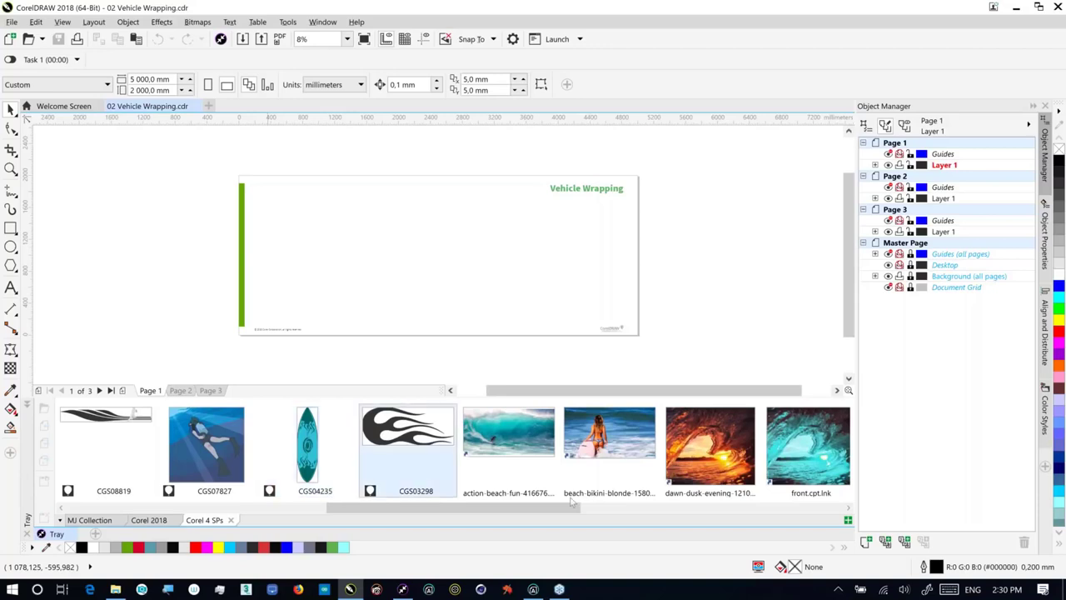
{"action": "left_click_drag", "start_coordinate": [549, 509], "coordinate": [806, 522]}
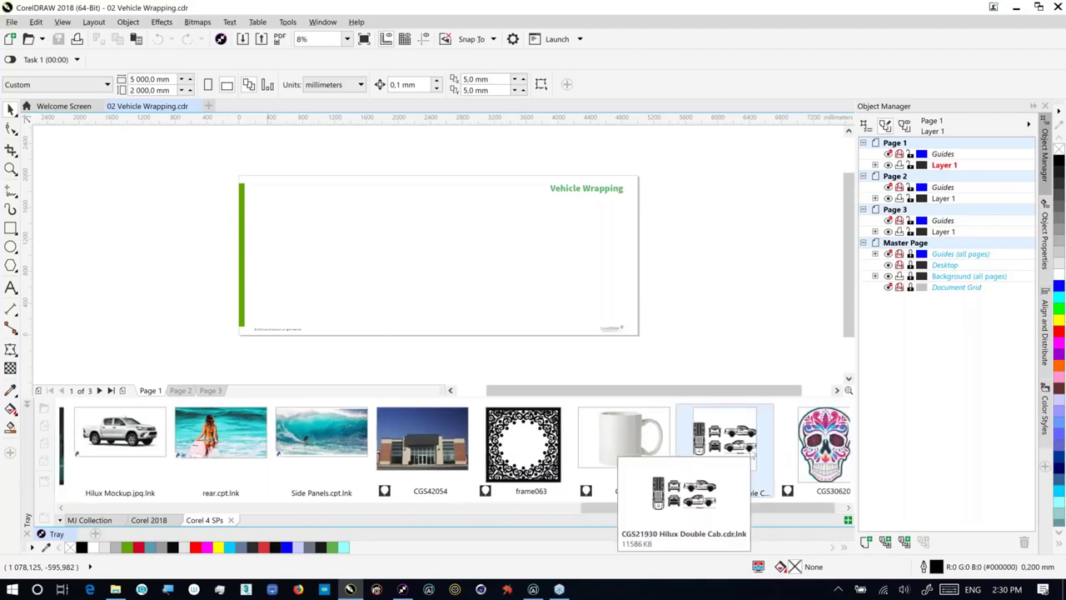
{"action": "left_click_drag", "start_coordinate": [695, 487], "coordinate": [458, 254]}
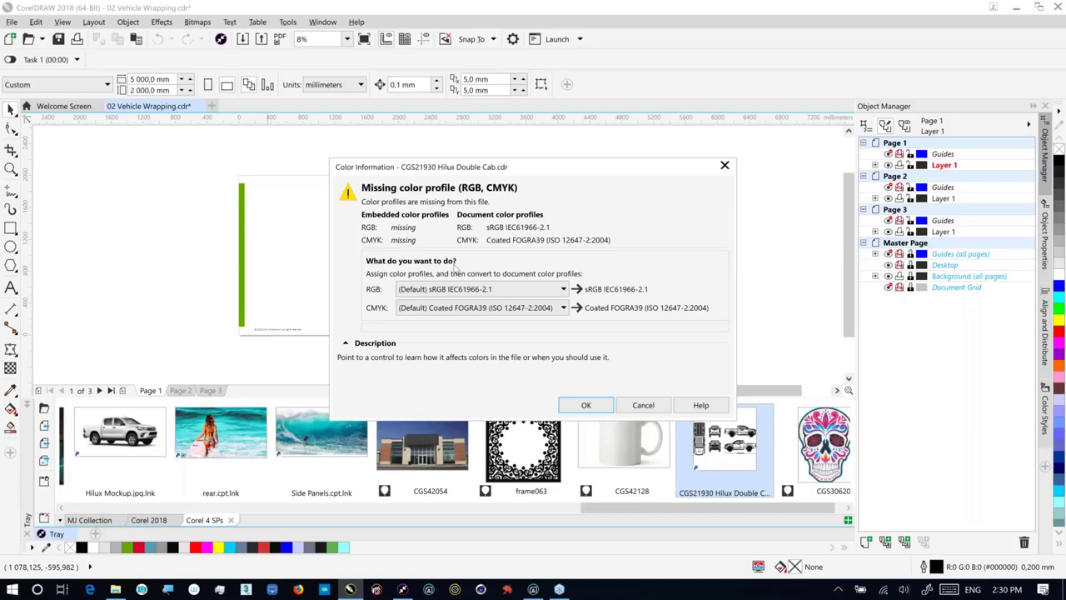
{"action": "left_click", "coordinate": [585, 406]}
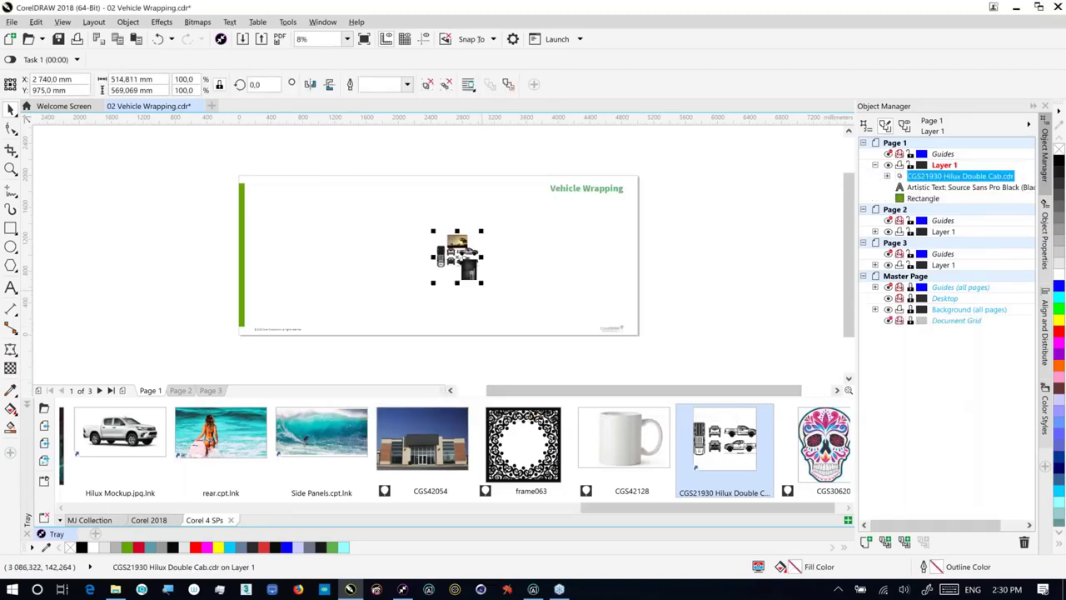
Replace the Hilux artwork on Page 1 with CGS21281 from the tray, merging styles and assigning default sRGB IEC61966-2.1 and Coated FOGRA39 profiles
{"action": "left_click_drag", "start_coordinate": [480, 284], "coordinate": [580, 394]}
{"action": "key", "text": "Delete"}
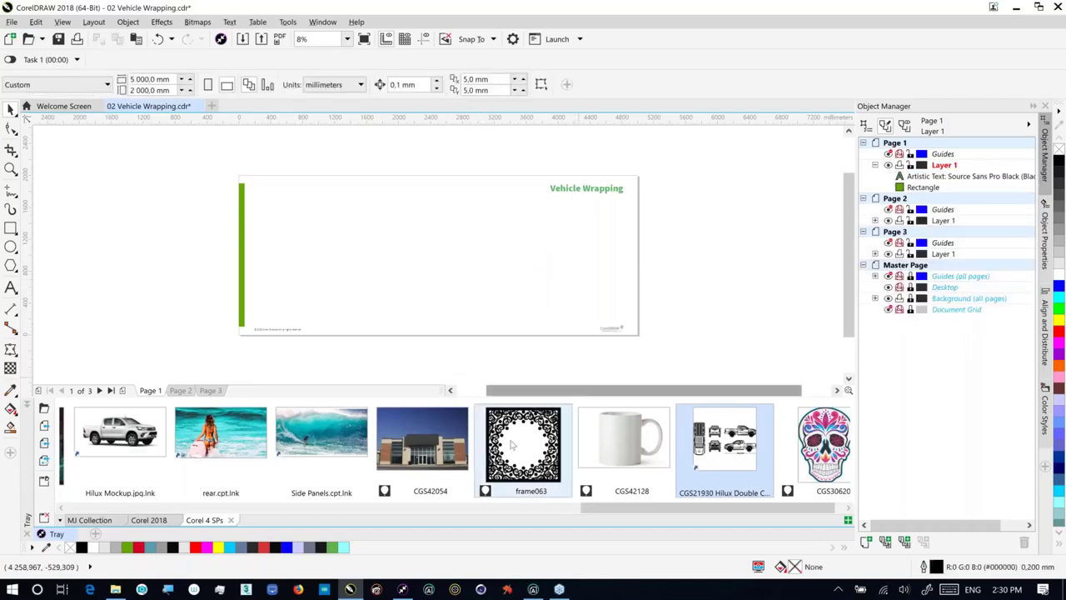
{"action": "left_click_drag", "start_coordinate": [583, 471], "coordinate": [198, 507]}
{"action": "left_click_drag", "start_coordinate": [433, 429], "coordinate": [402, 254]}
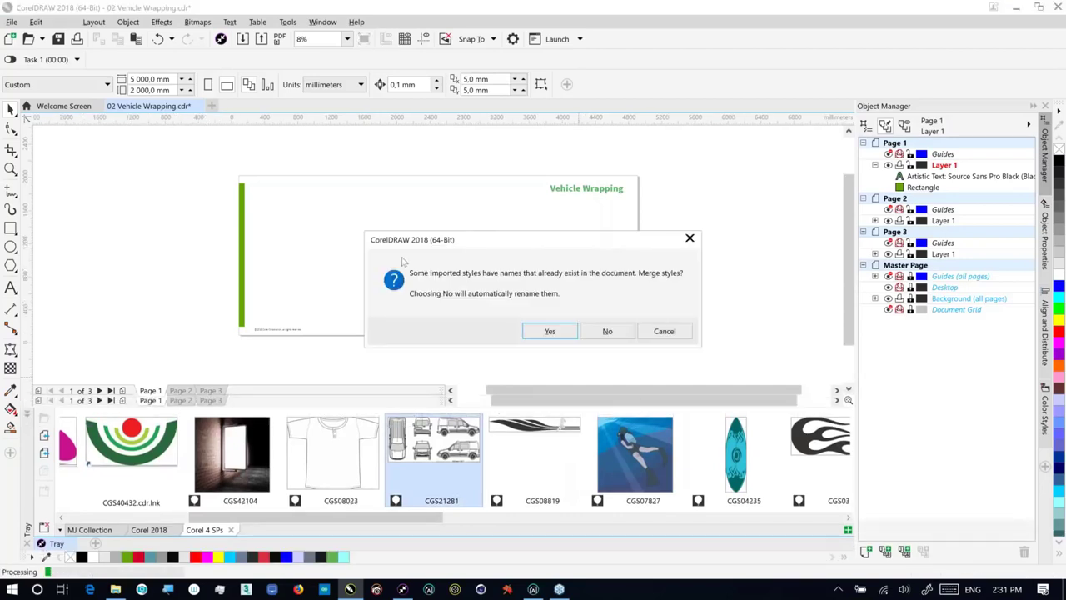
{"action": "left_click", "coordinate": [550, 331]}
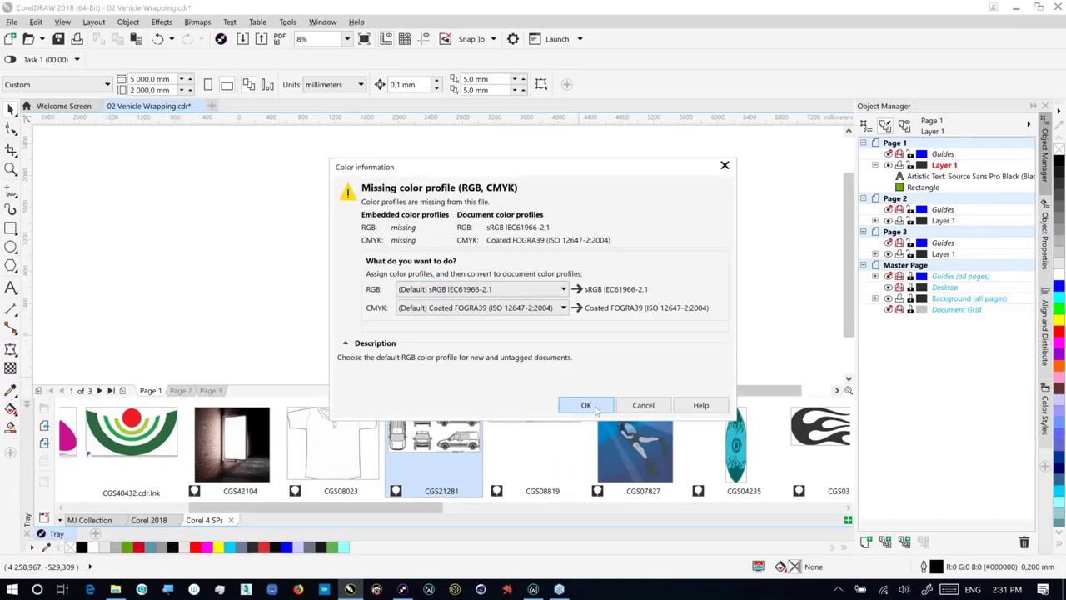
{"action": "left_click", "coordinate": [588, 406]}
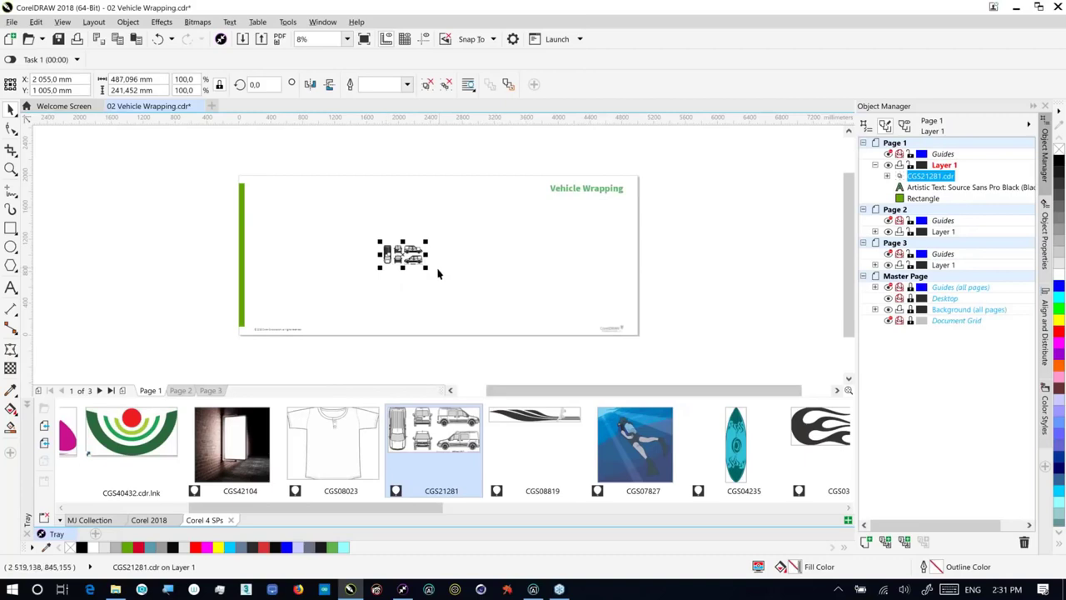
Enlarge the CGS21281 van template proportionally to about 2459 by 1219 mm and move it inside the page
{"action": "left_click_drag", "start_coordinate": [428, 267], "coordinate": [577, 302]}
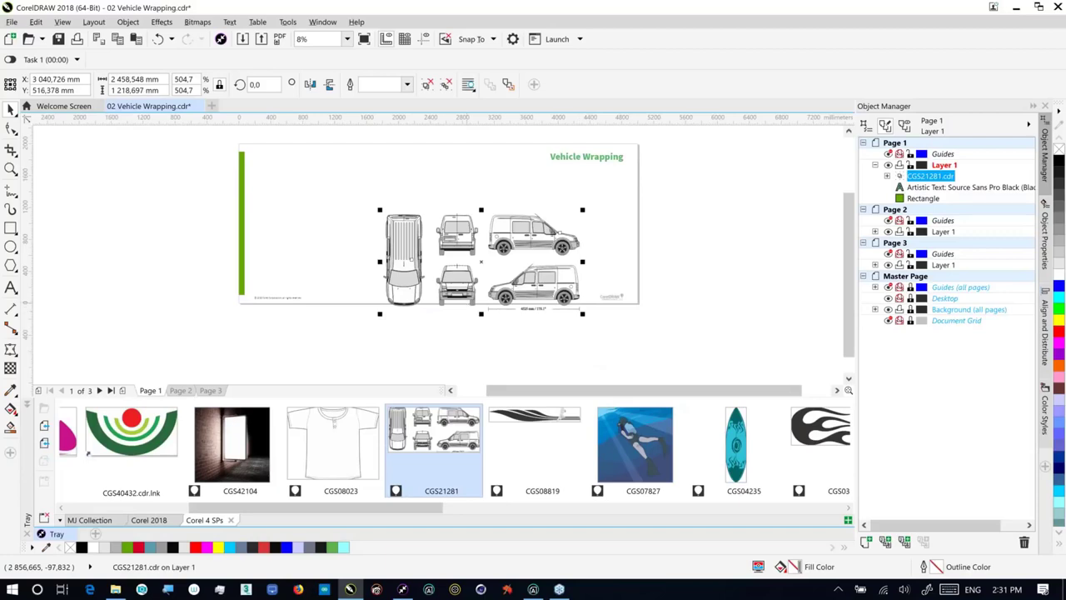
{"action": "left_click_drag", "start_coordinate": [502, 228], "coordinate": [389, 194]}
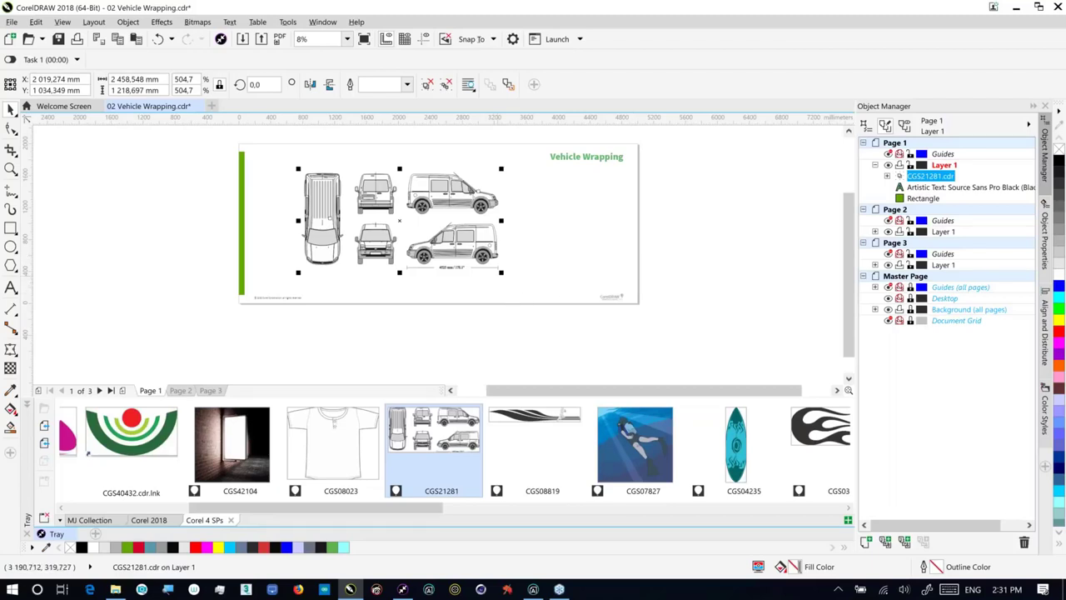
{"action": "left_click", "coordinate": [501, 278]}
{"action": "left_click", "coordinate": [491, 252]}
{"action": "left_click_drag", "start_coordinate": [497, 254], "coordinate": [626, 340]}
{"action": "left_click", "coordinate": [537, 305]}
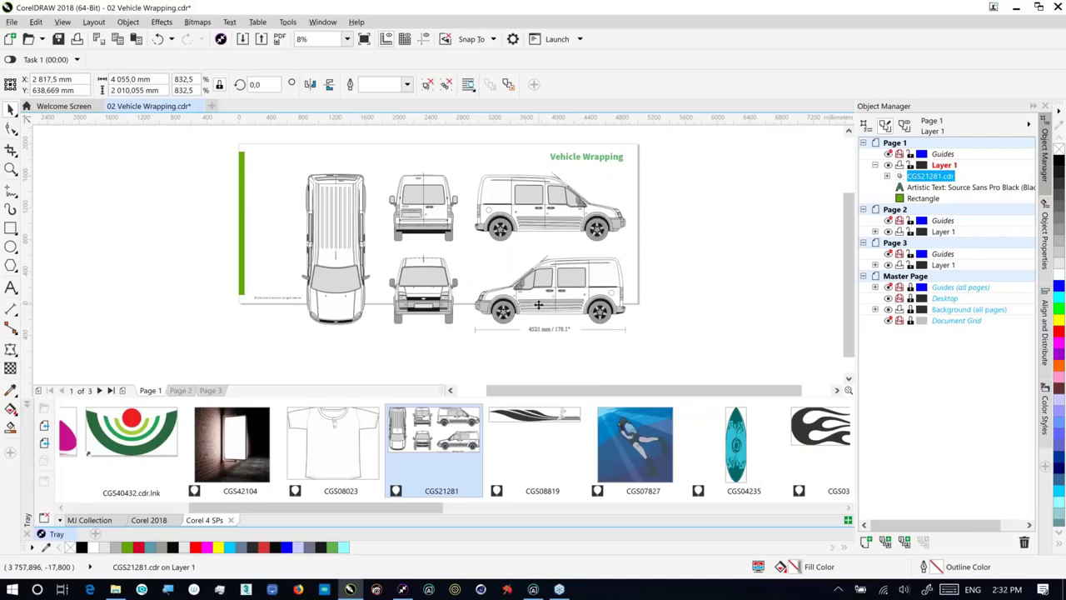
{"action": "key", "text": "ctrl+z"}
{"action": "key", "text": "ctrl+z"}
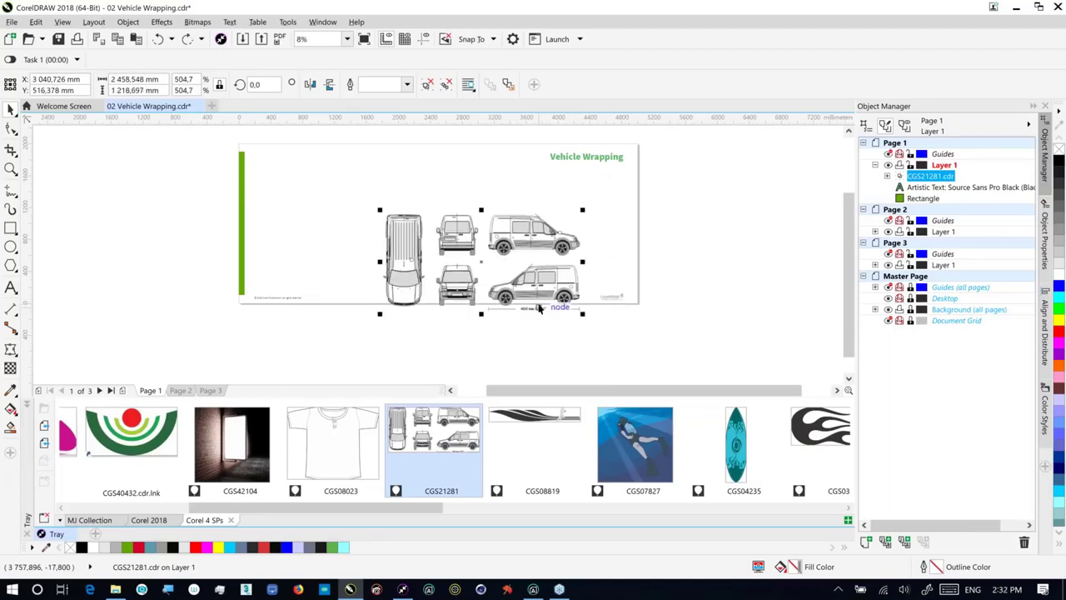
Move the van template near the page's middle and draw a rectangle about 1105 by 428 mm across the van's top view
{"action": "left_click_drag", "start_coordinate": [525, 286], "coordinate": [497, 260]}
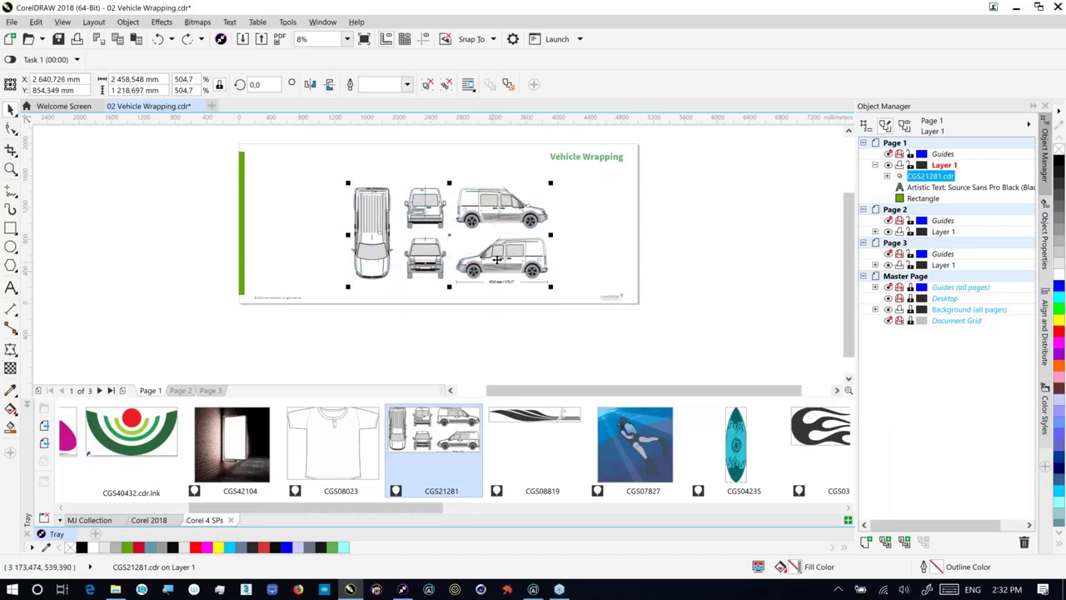
{"action": "left_click", "coordinate": [11, 228]}
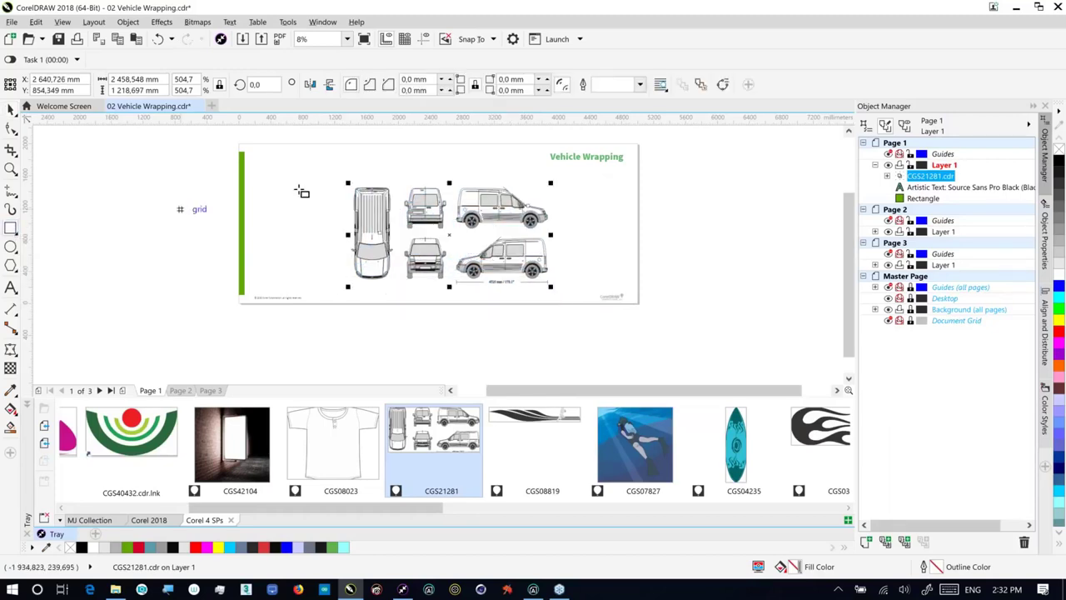
{"action": "left_click_drag", "start_coordinate": [308, 202], "coordinate": [399, 238]}
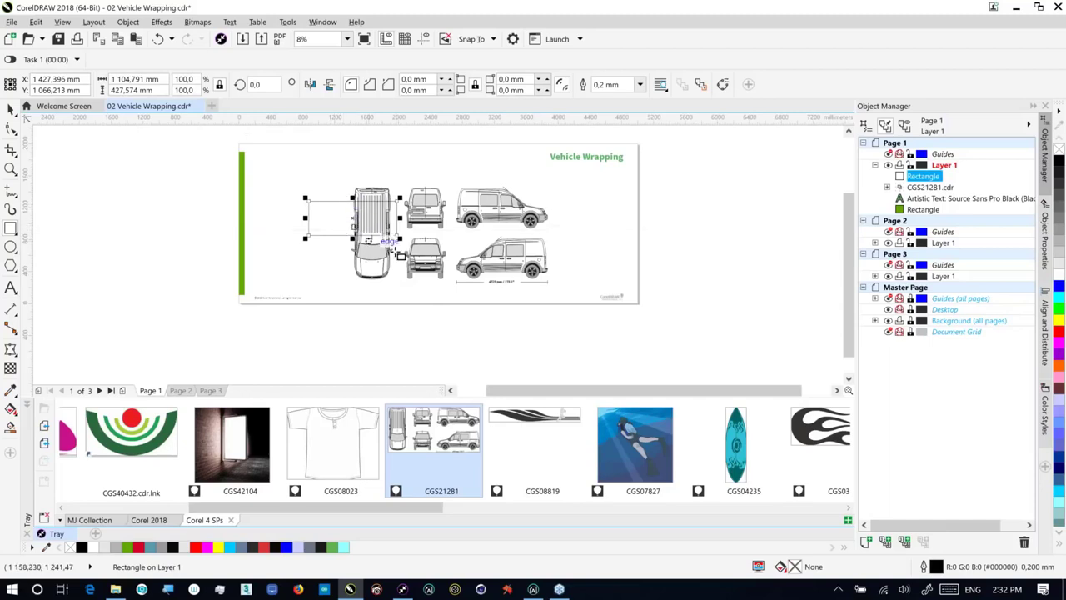
{"action": "left_click_drag", "start_coordinate": [340, 206], "coordinate": [527, 253]}
{"action": "left_click_drag", "start_coordinate": [526, 255], "coordinate": [507, 251]}
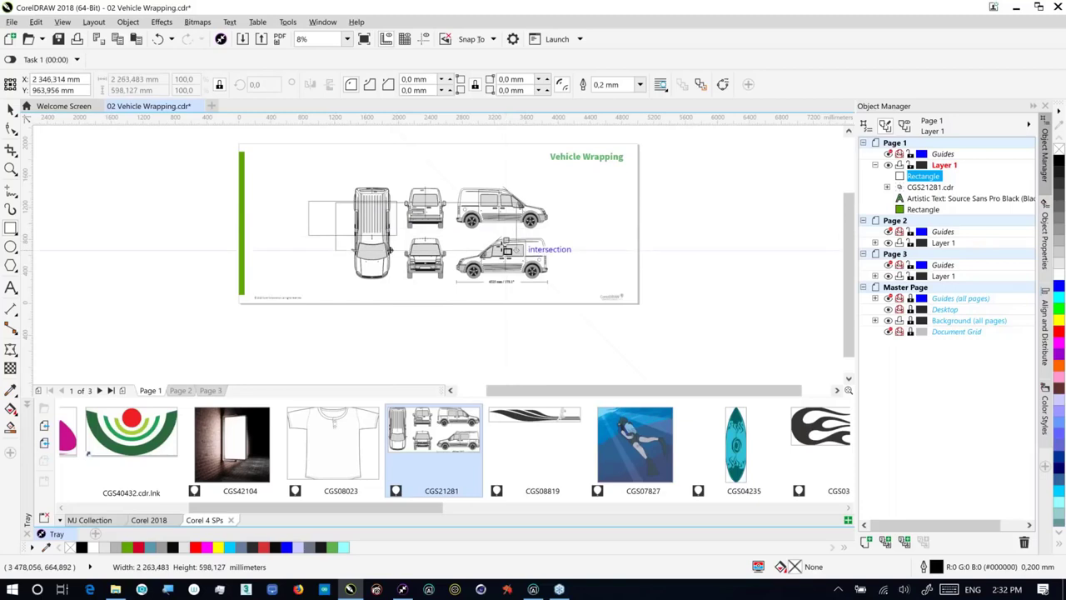
{"action": "key", "text": "Escape"}
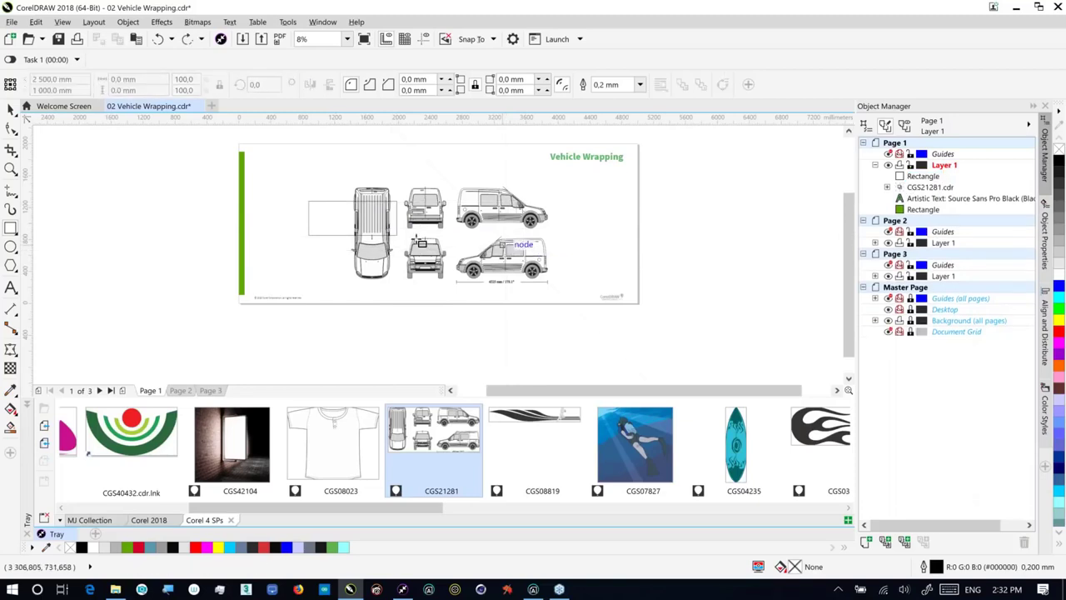
Move the rectangle onto the front door of the lower side-view van and fit it to about 298 by 128 mm
{"action": "left_click_drag", "start_coordinate": [327, 221], "coordinate": [491, 248]}
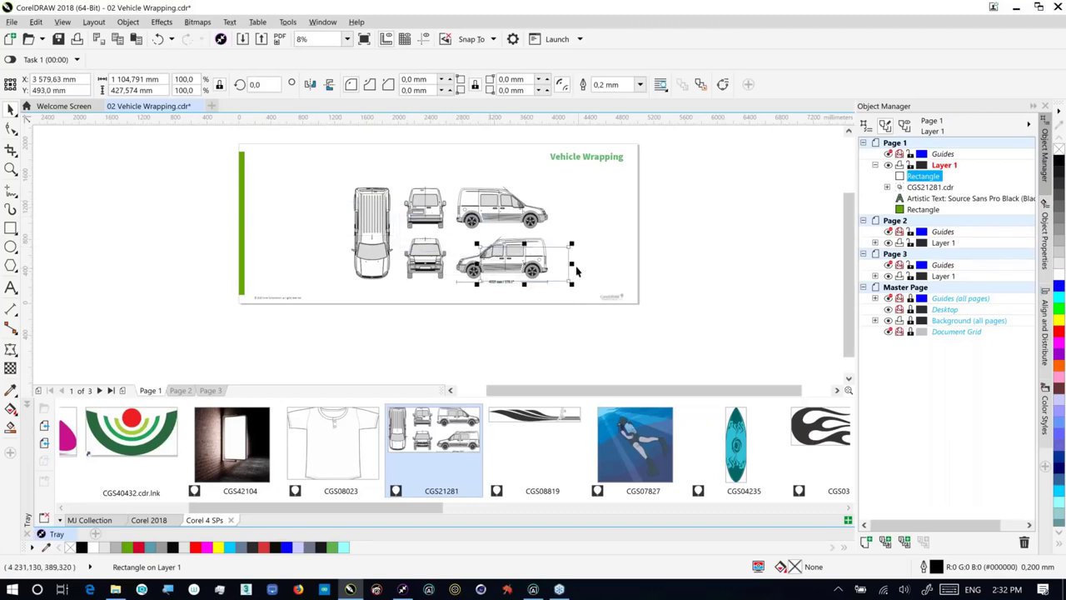
{"action": "left_click_drag", "start_coordinate": [564, 264], "coordinate": [495, 262]}
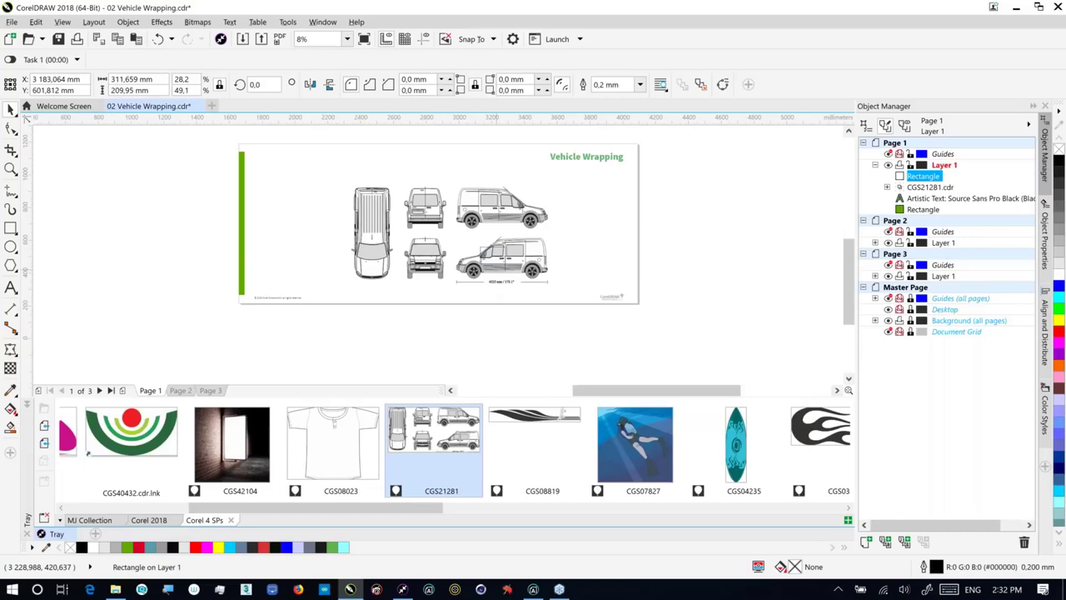
{"action": "scroll", "coordinate": [495, 263], "scroll_direction": "up", "scroll_amount": 5}
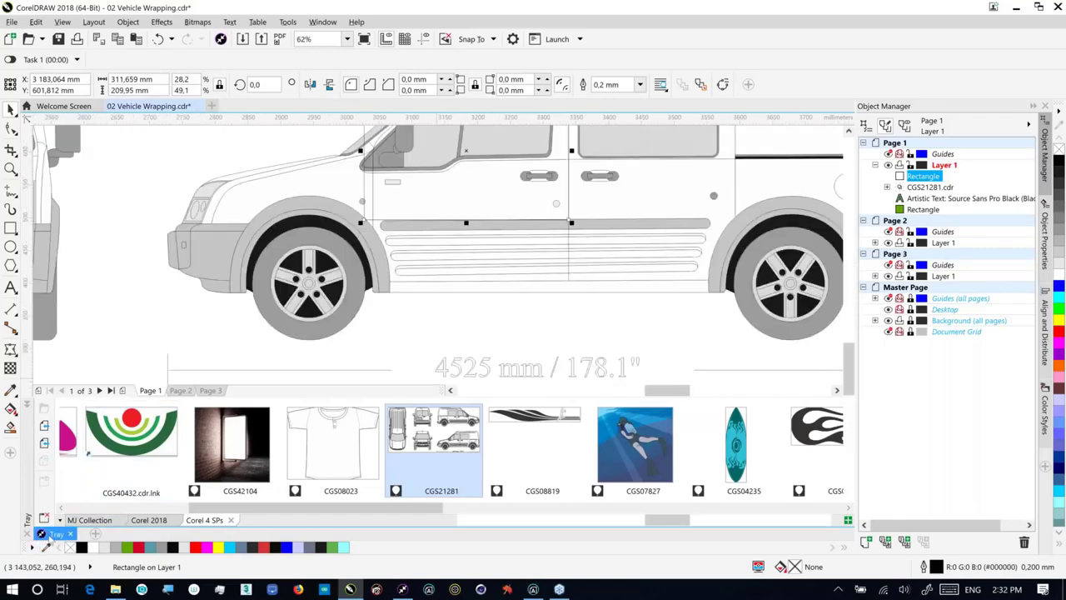
{"action": "left_click", "coordinate": [50, 537]}
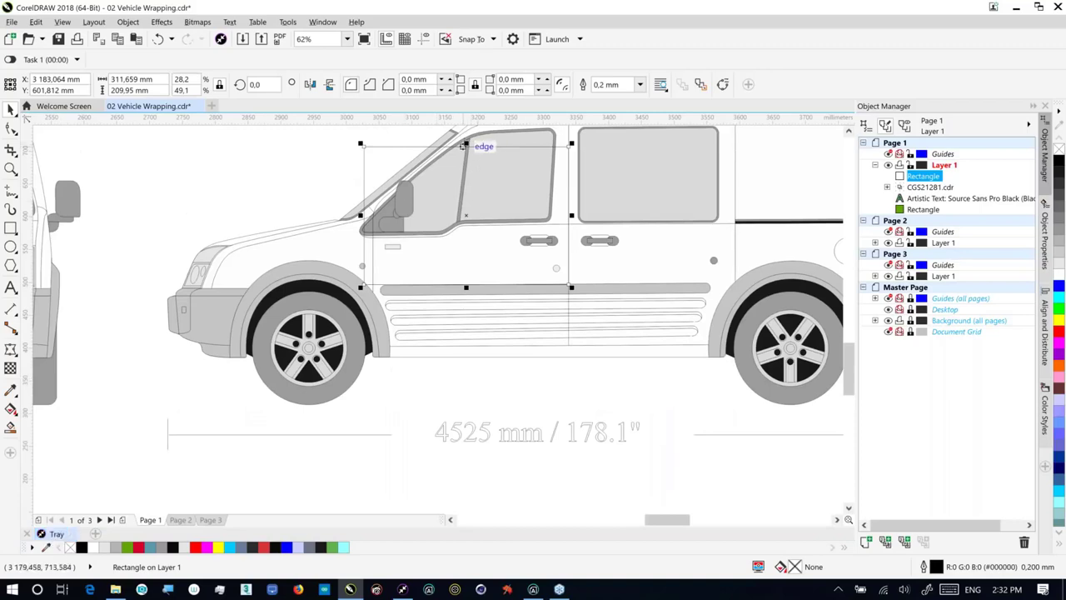
{"action": "left_click_drag", "start_coordinate": [467, 148], "coordinate": [468, 195]}
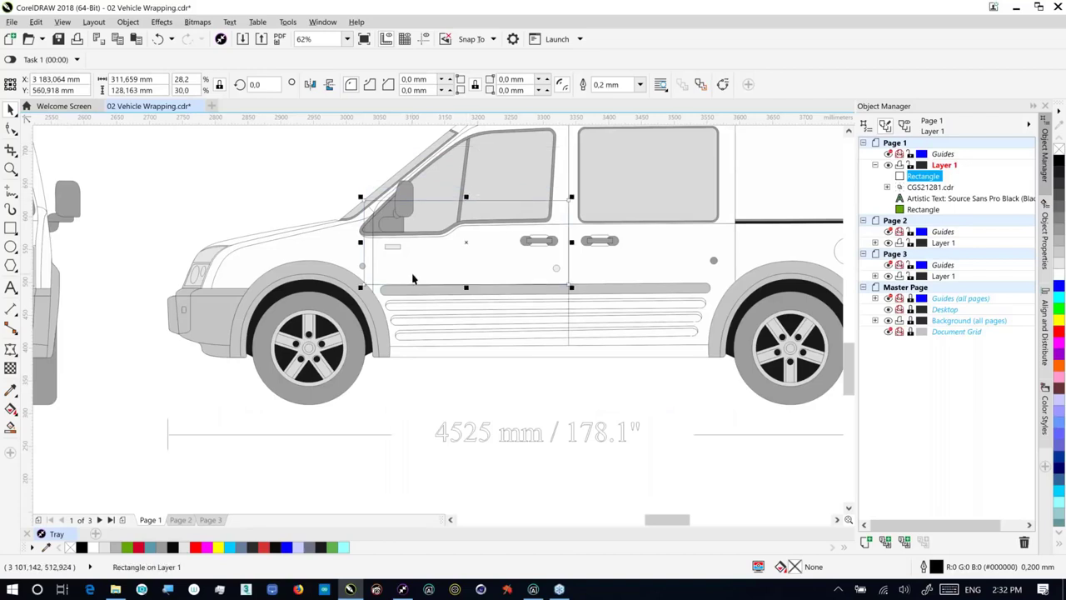
{"action": "left_click_drag", "start_coordinate": [360, 241], "coordinate": [371, 245]}
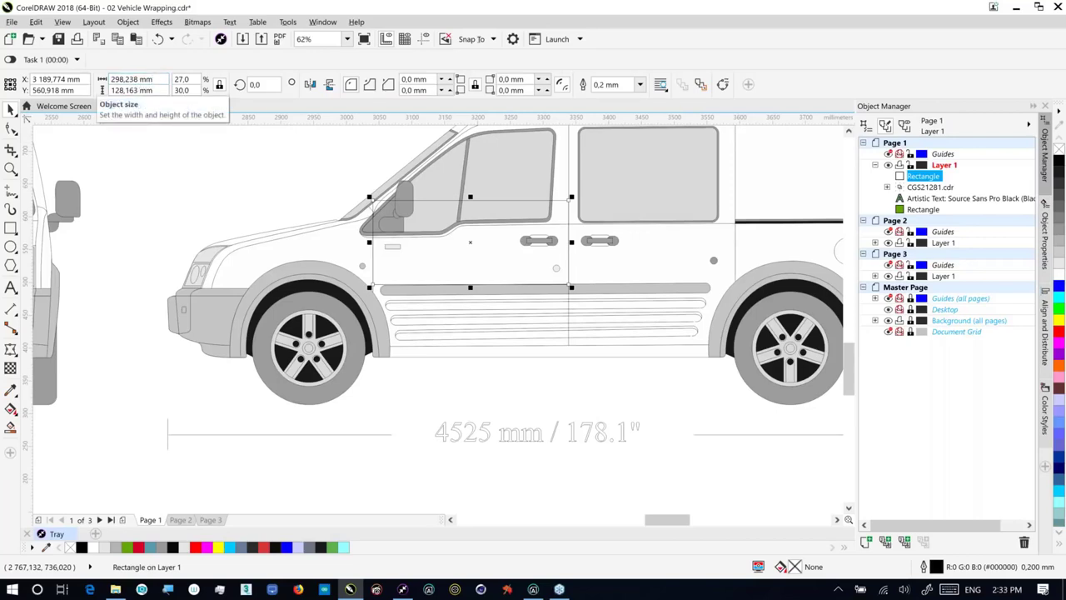
Switch to Calculator to work out the scale percentage by dividing 1050 by 298 and multiplying by 100, and close it
{"action": "left_click", "coordinate": [38, 589]}
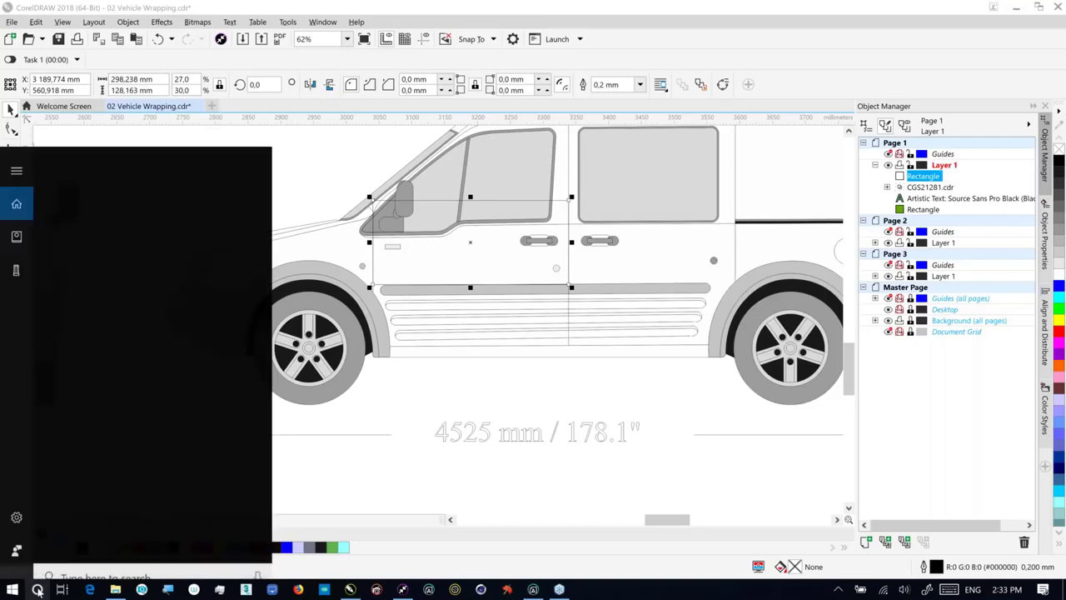
{"action": "type", "text": "calc"}
{"action": "key", "text": "Return"}
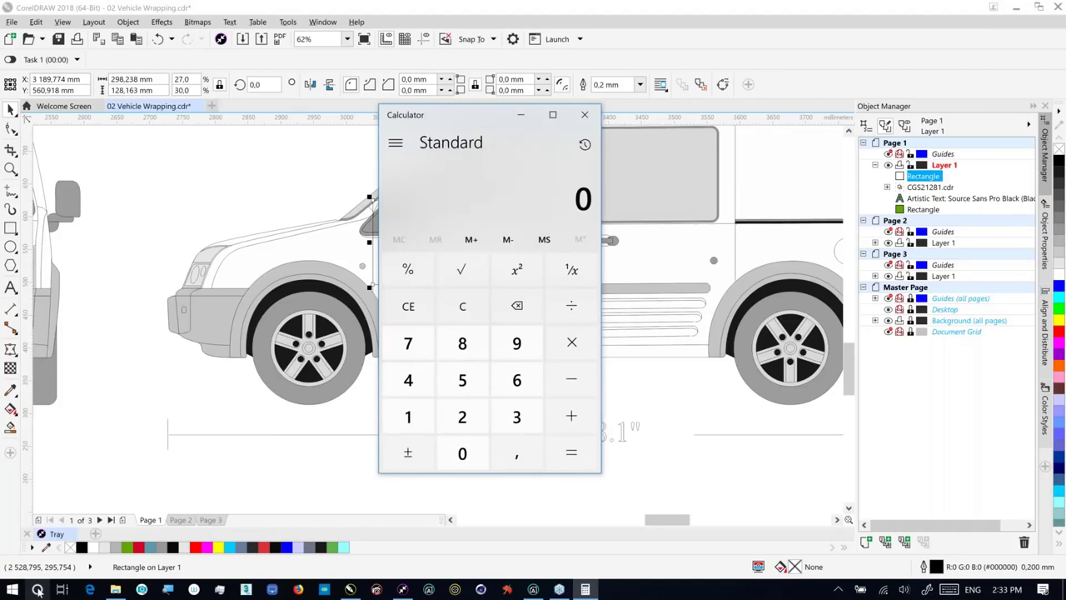
{"action": "key", "text": "1"}
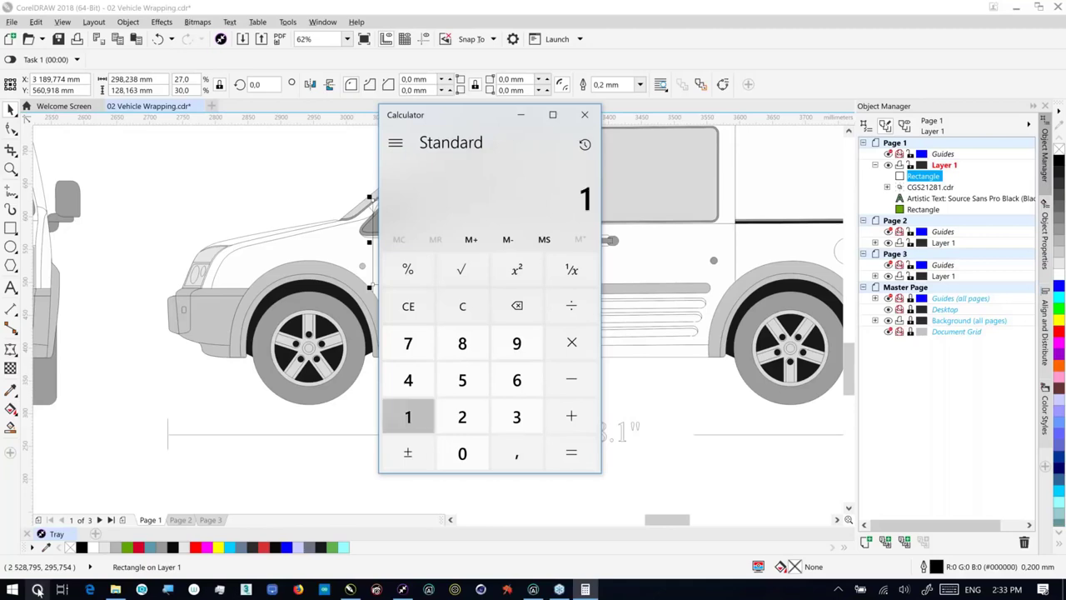
{"action": "type", "text": "05"}
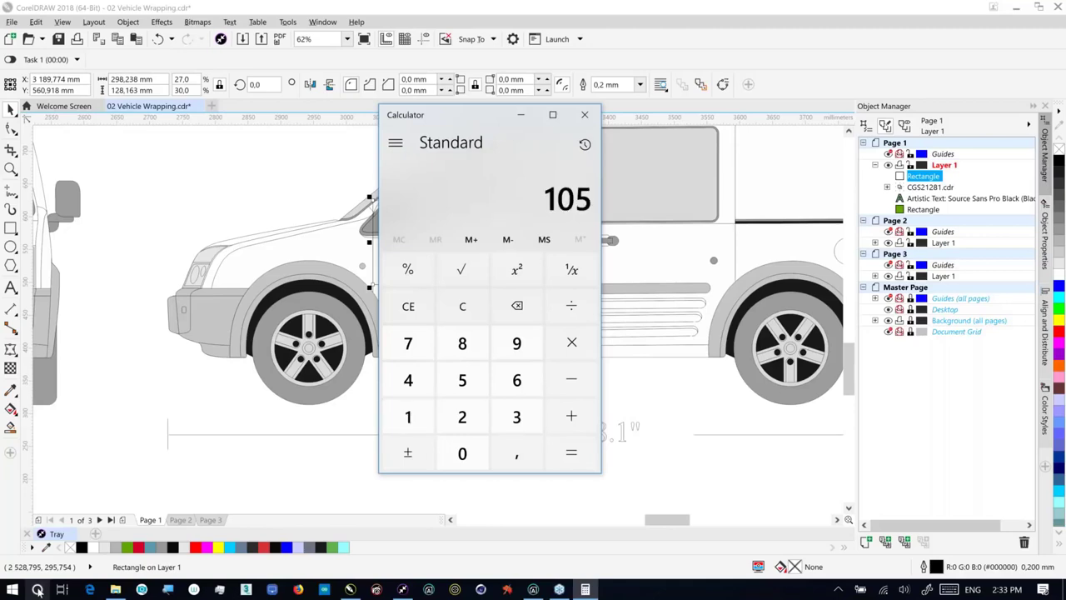
{"action": "type", "text": "0"}
{"action": "key", "text": "slash"}
{"action": "key", "text": "2"}
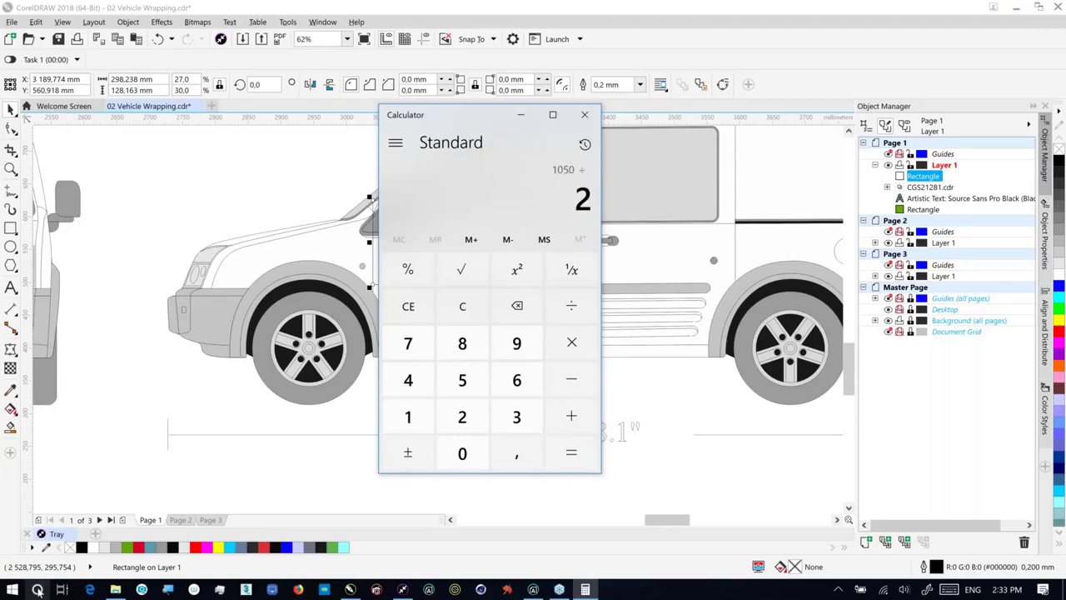
{"action": "type", "text": "98"}
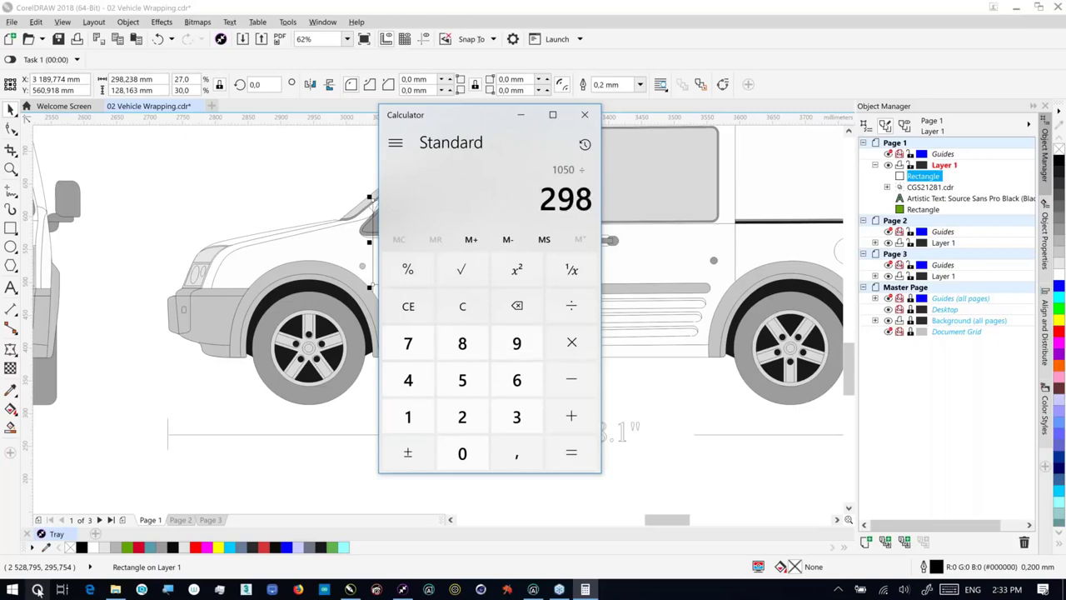
{"action": "key", "text": "Return"}
{"action": "key", "text": "asterisk"}
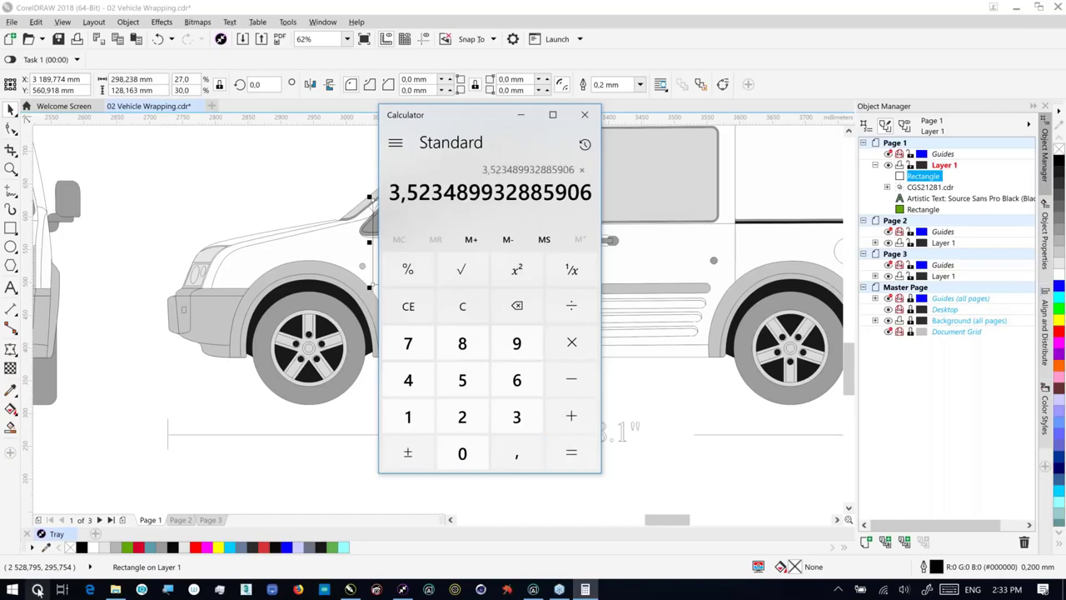
{"action": "type", "text": "100"}
{"action": "key", "text": "Return"}
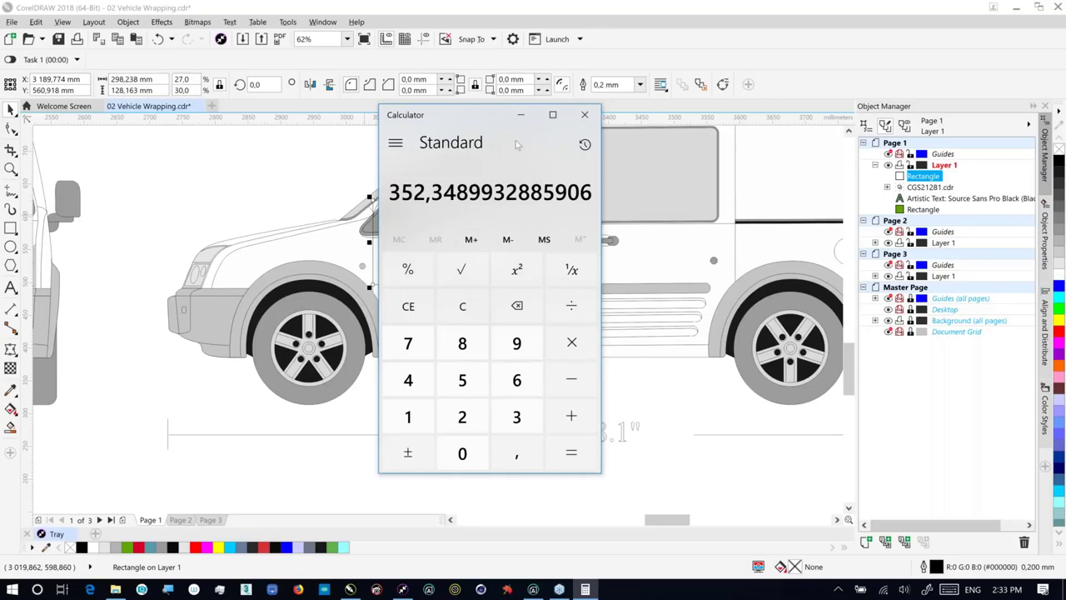
{"action": "left_click", "coordinate": [585, 116]}
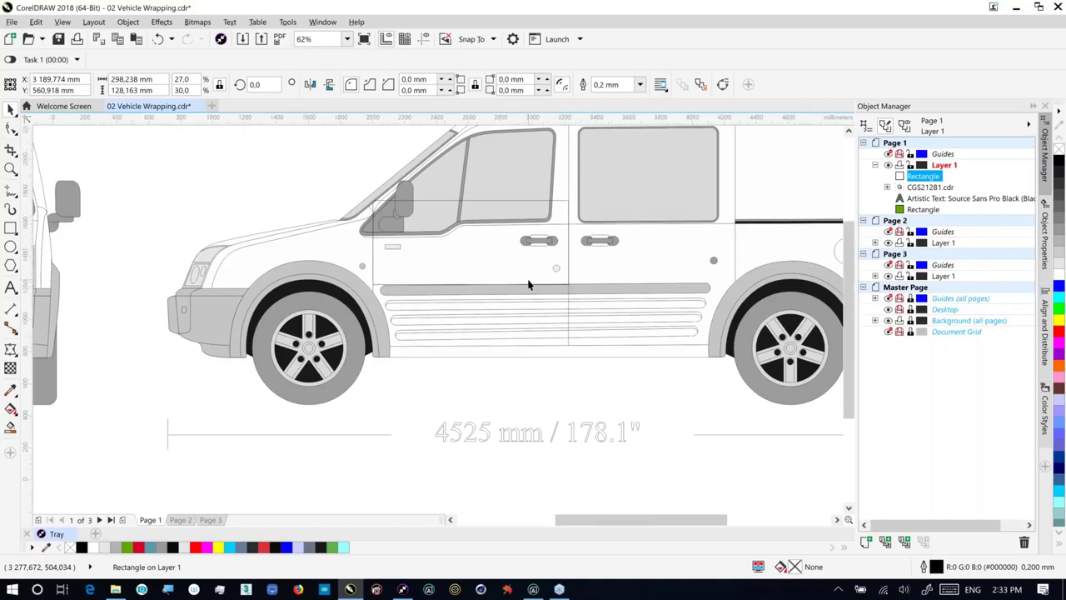
Select the van template together with the door rectangle and scale both proportionally to 352%
{"action": "key", "text": "shift+F4"}
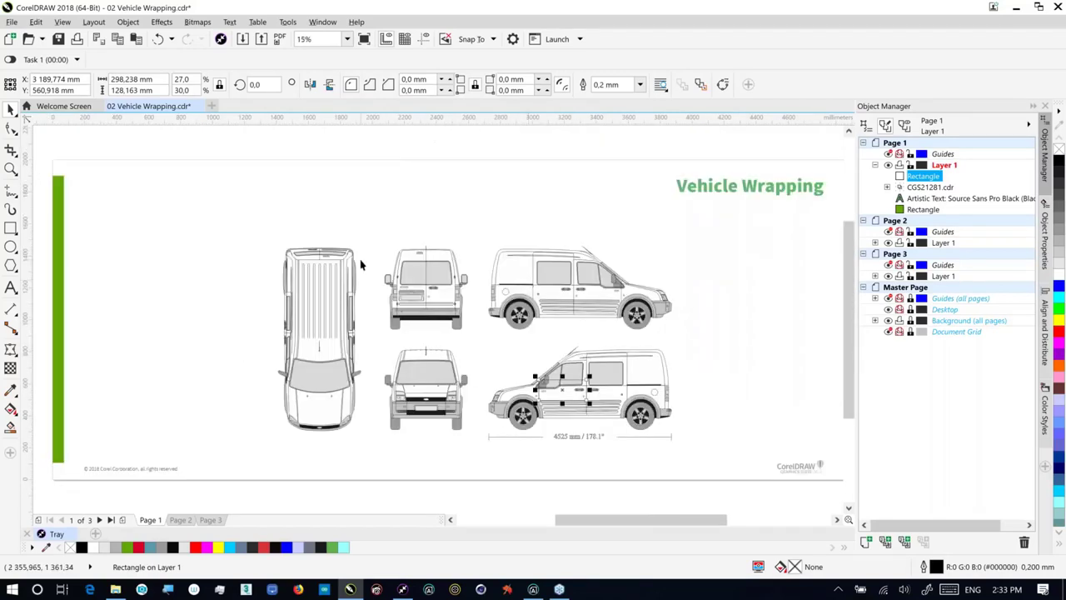
{"action": "left_click_drag", "start_coordinate": [254, 234], "coordinate": [671, 447]}
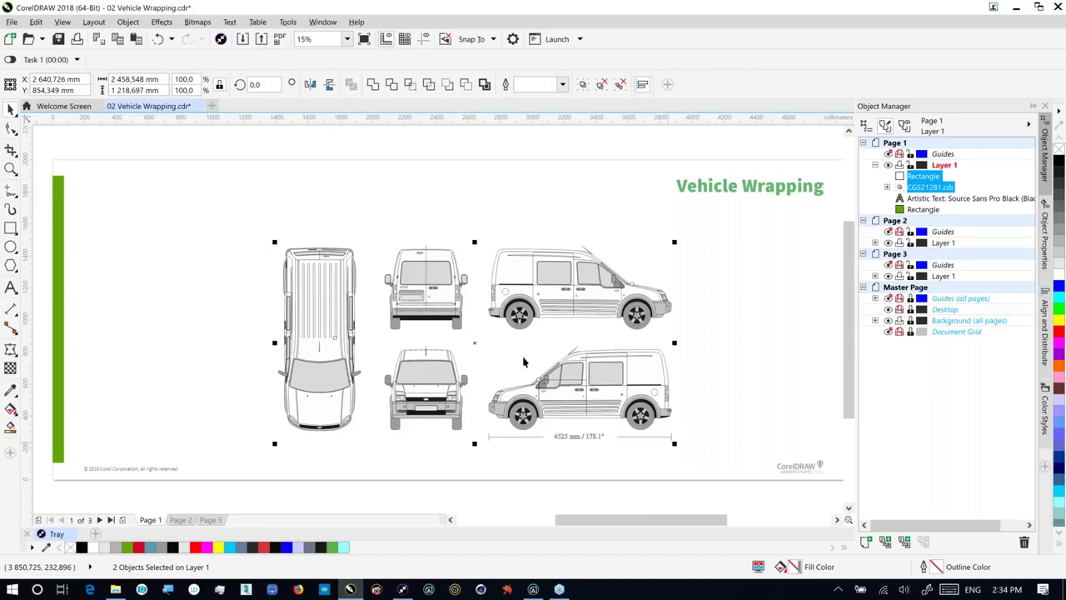
{"action": "left_click", "coordinate": [183, 77]}
{"action": "double_click", "coordinate": [183, 77]}
{"action": "type", "text": "352"}
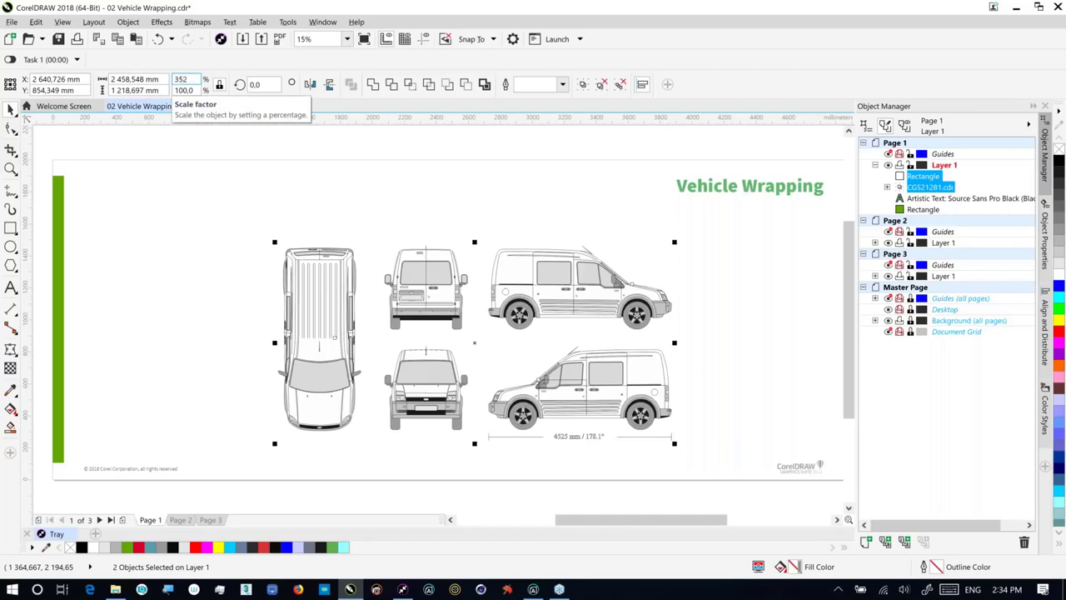
{"action": "left_click", "coordinate": [220, 85]}
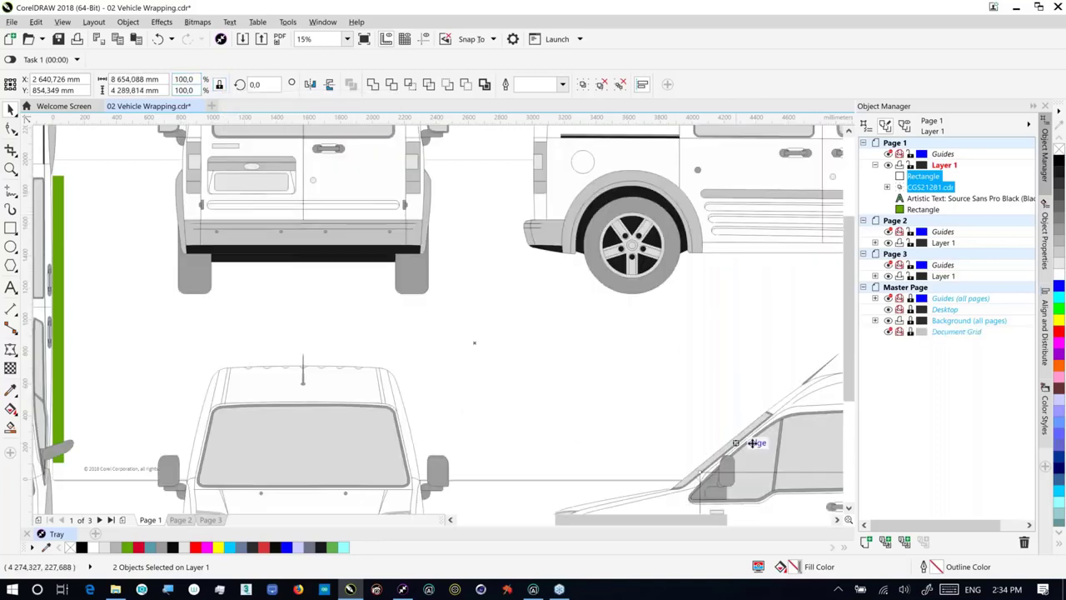
Move the scaled template and rectangle so the lower side view sits over the page, and check the door rectangle's width
{"action": "left_click_drag", "start_coordinate": [748, 445], "coordinate": [563, 298]}
{"action": "left_click", "coordinate": [553, 318]}
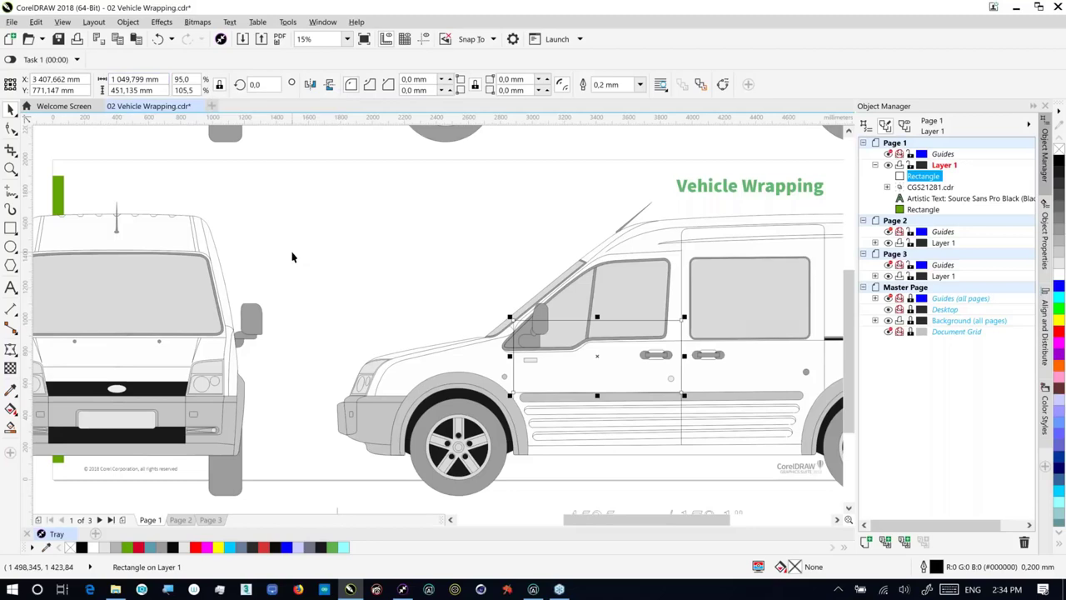
{"action": "key", "text": "F3"}
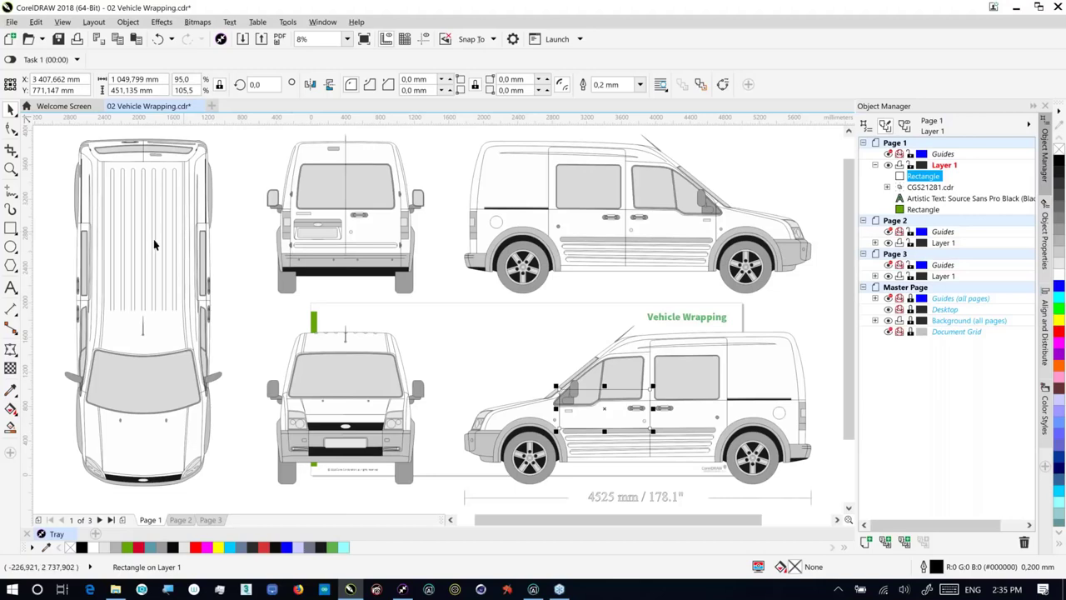
Go to Page 2 of the drawing, which holds the surf shop wrap artwork
{"action": "left_click", "coordinate": [180, 519]}
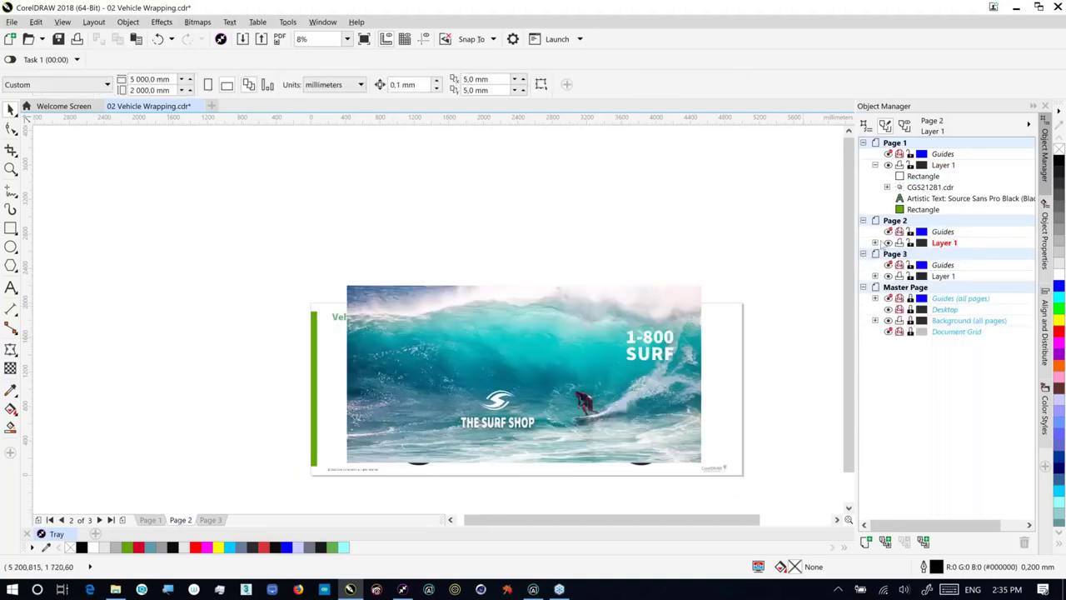
List the objects on Page 2's Layer 1 and hide the Vinyl Art Side object covering the van
{"action": "left_click", "coordinate": [876, 244]}
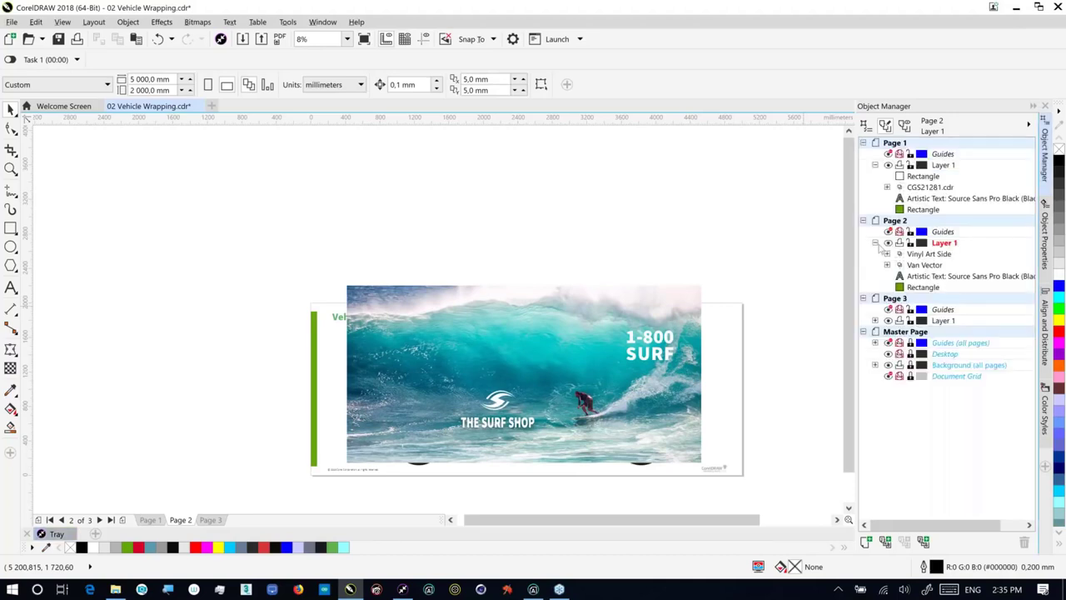
{"action": "left_click", "coordinate": [930, 253]}
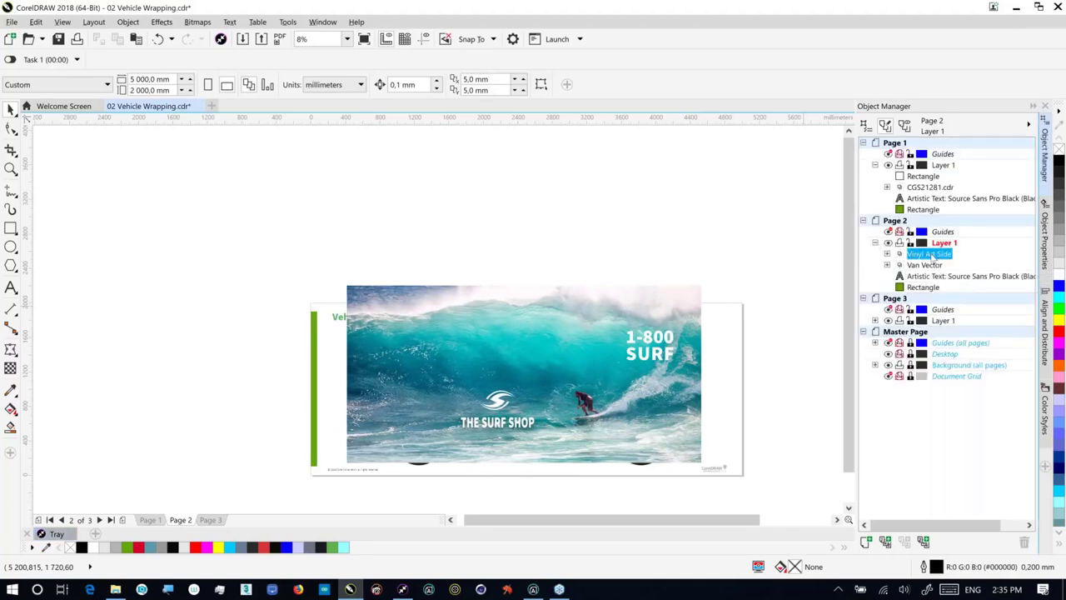
{"action": "right_click", "coordinate": [933, 258]}
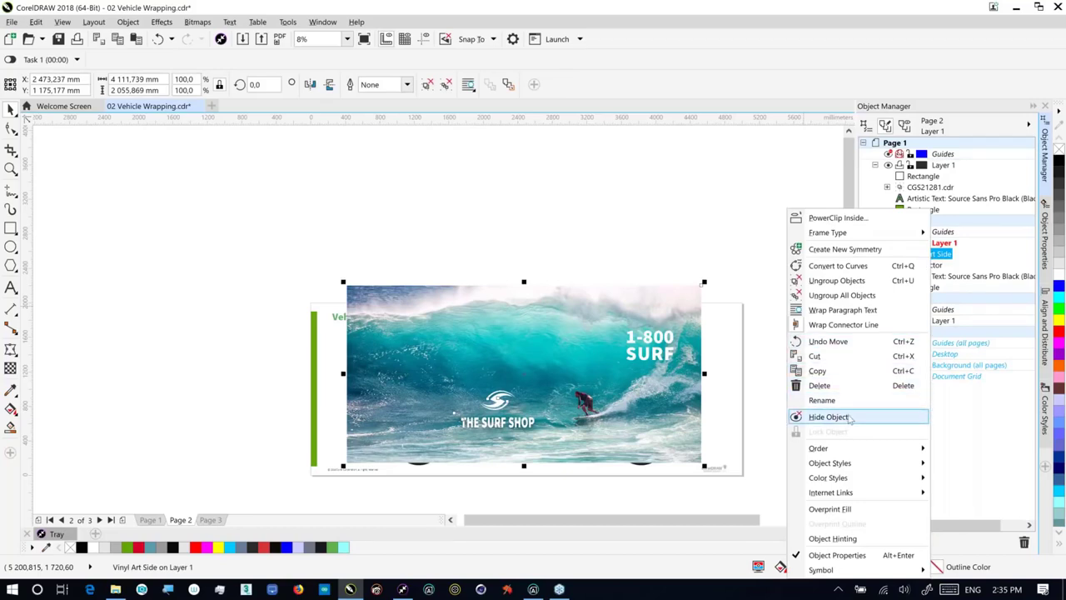
{"action": "key", "text": "Escape"}
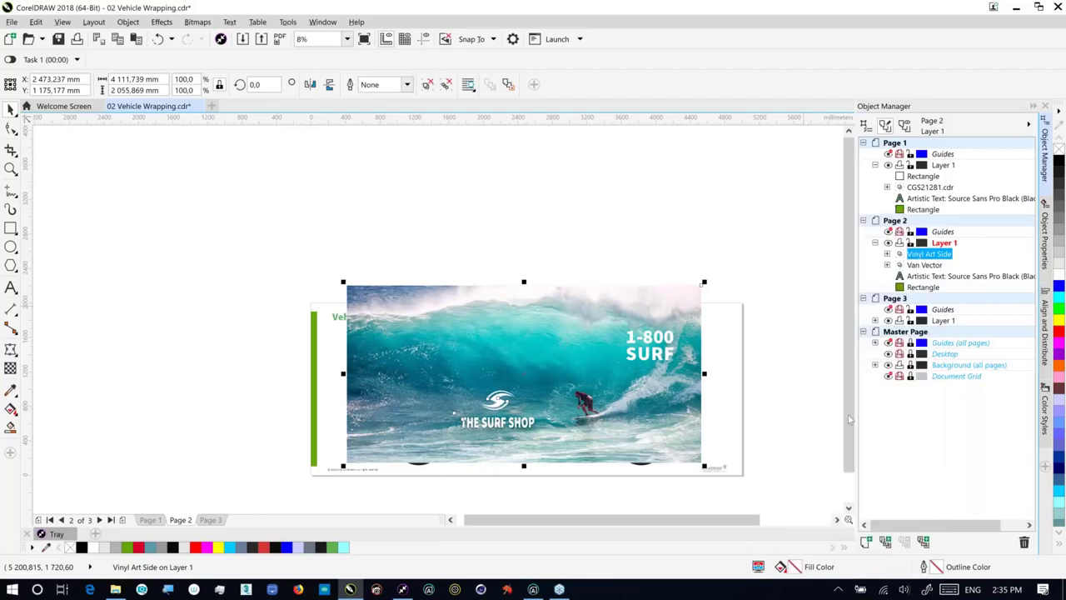
{"action": "key", "text": "Escape"}
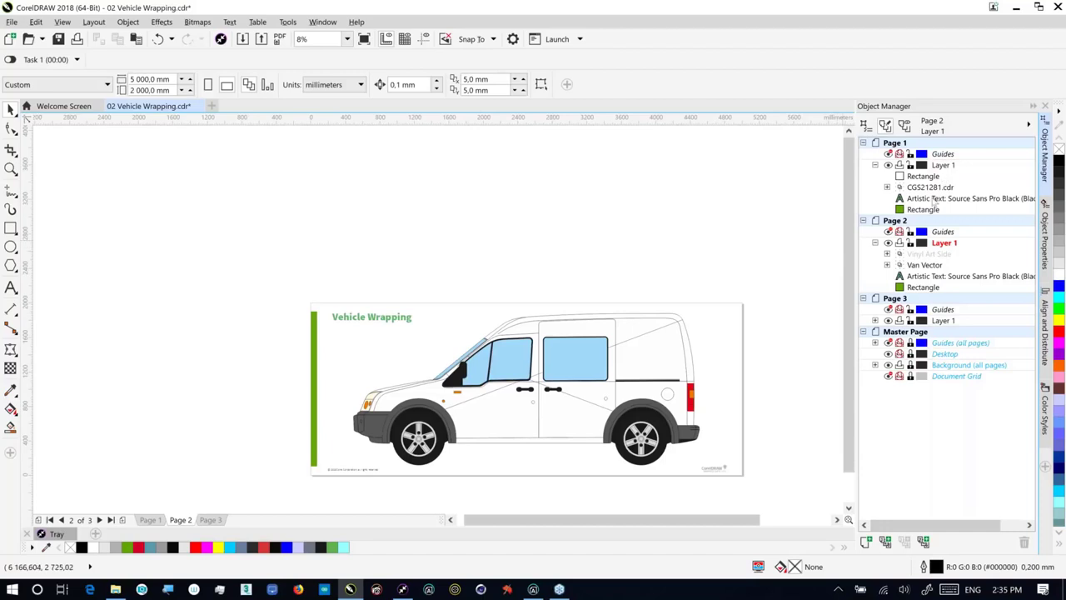
Expand the Van Vector group and examine the PowerClip Curve at the end of its object list
{"action": "left_click", "coordinate": [925, 264]}
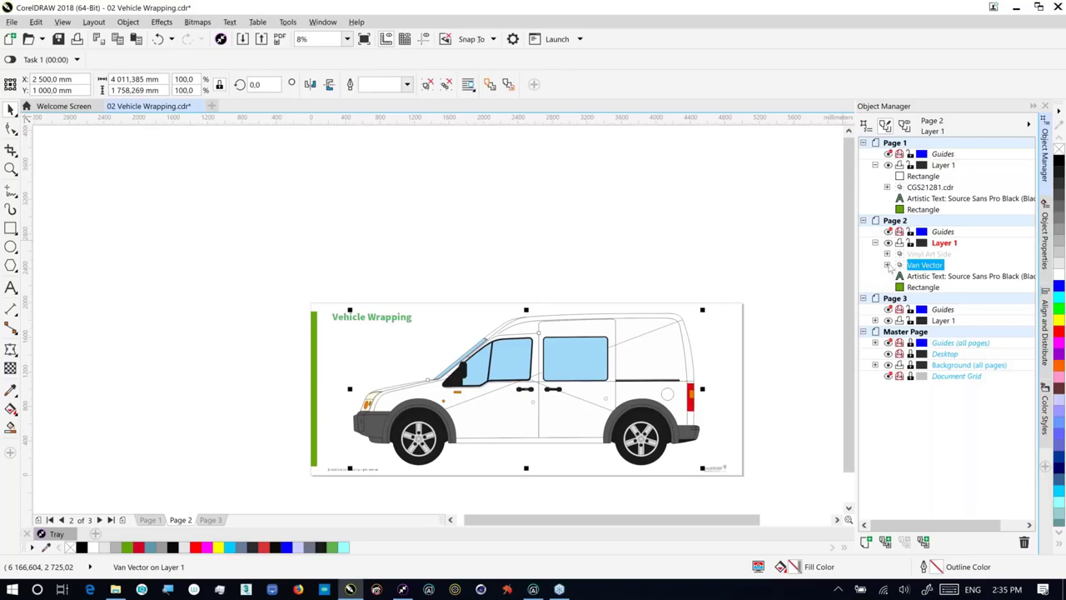
{"action": "left_click", "coordinate": [886, 265]}
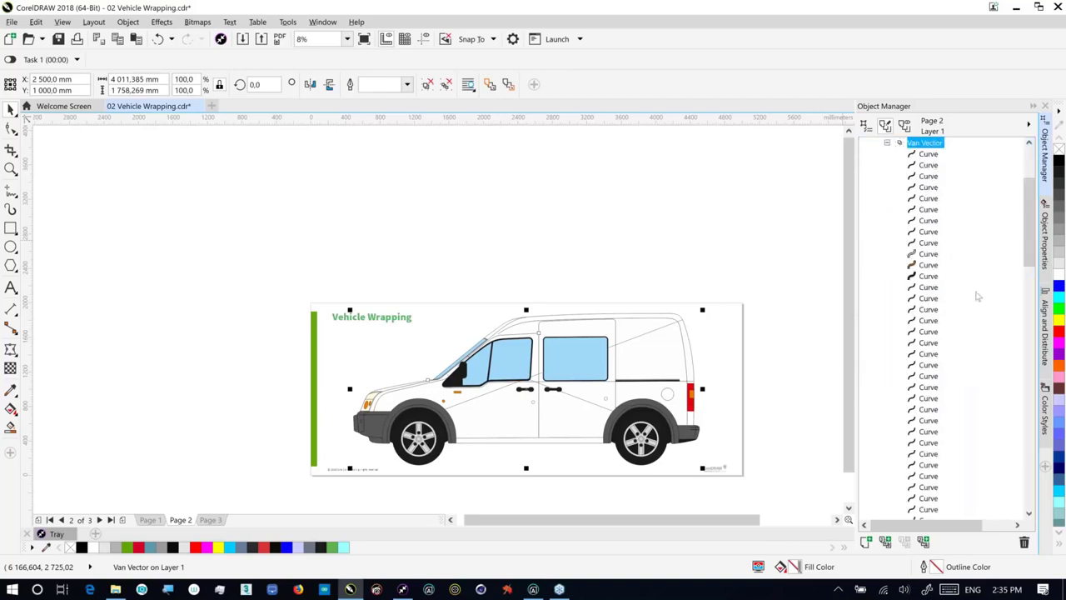
{"action": "left_click_drag", "start_coordinate": [1029, 240], "coordinate": [1032, 501]}
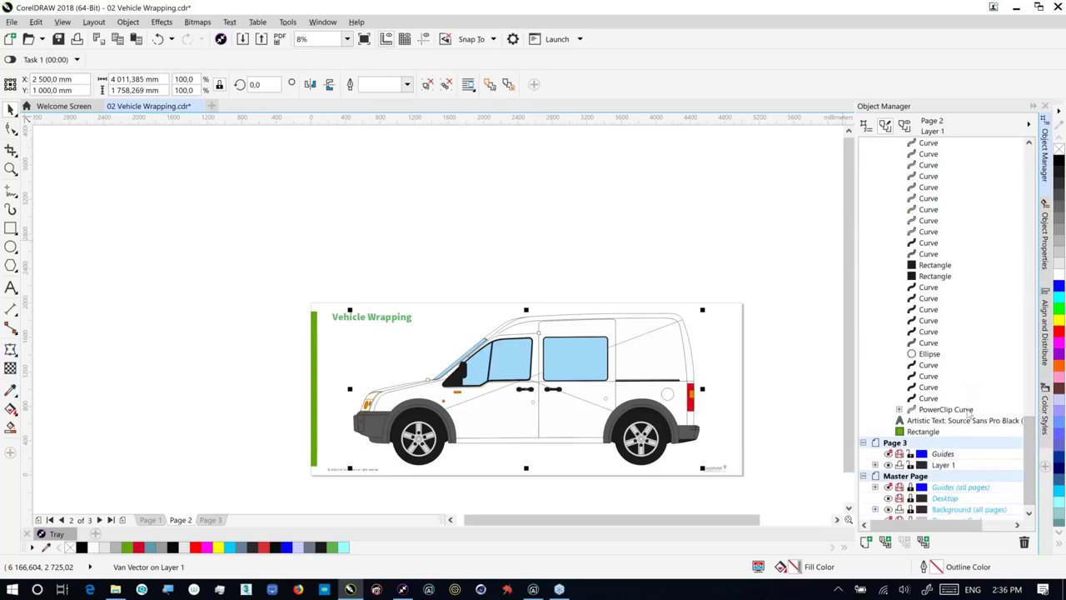
{"action": "left_click", "coordinate": [970, 409]}
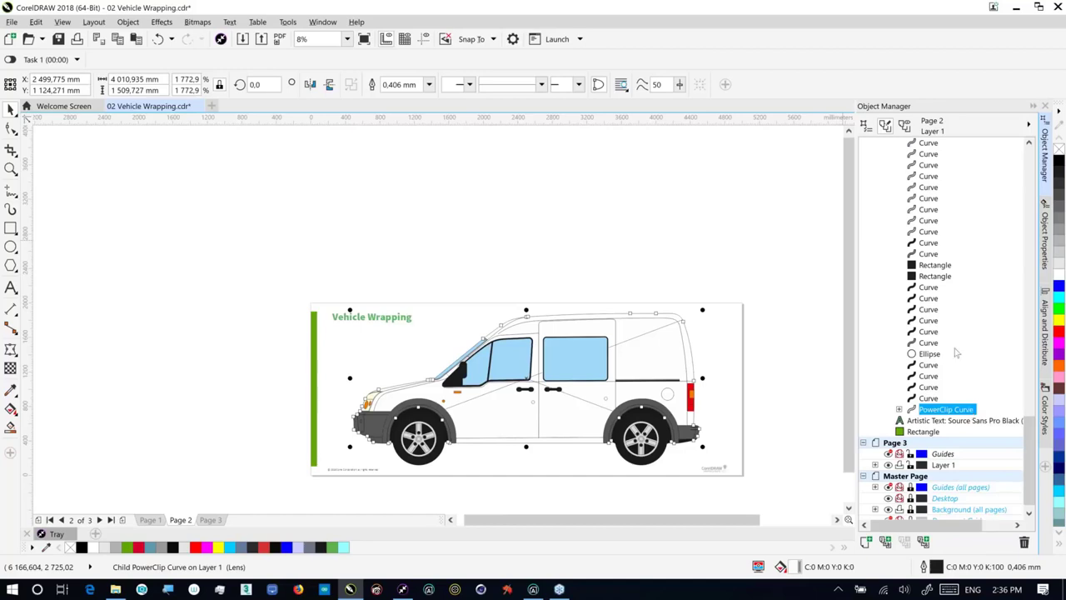
{"action": "scroll", "coordinate": [963, 331], "scroll_direction": "down", "scroll_amount": 1}
{"action": "scroll", "coordinate": [963, 330], "scroll_direction": "up", "scroll_amount": 15}
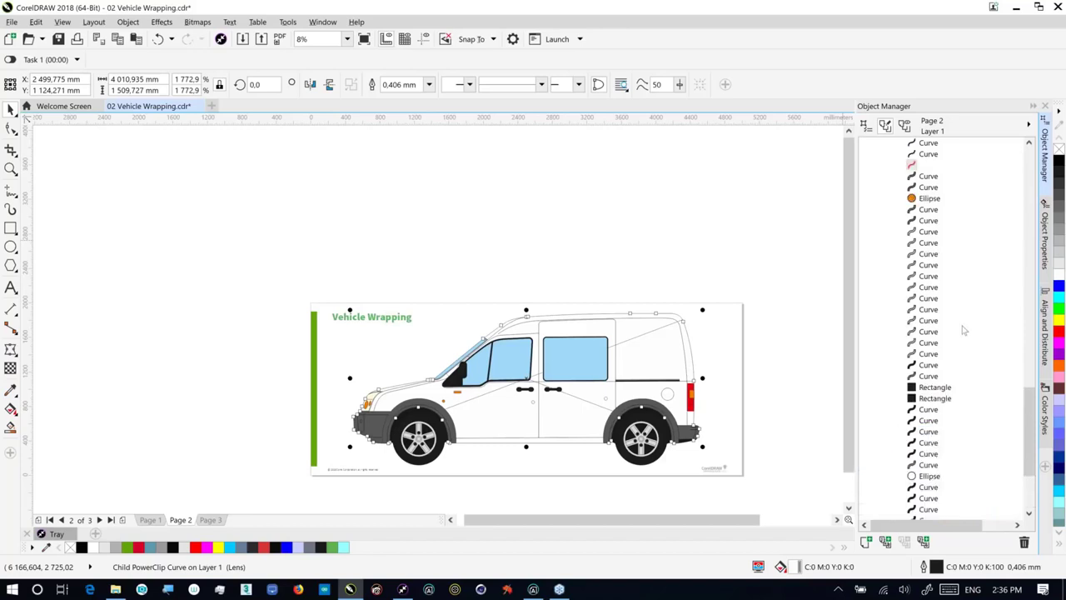
{"action": "scroll", "coordinate": [963, 330], "scroll_direction": "up", "scroll_amount": 3}
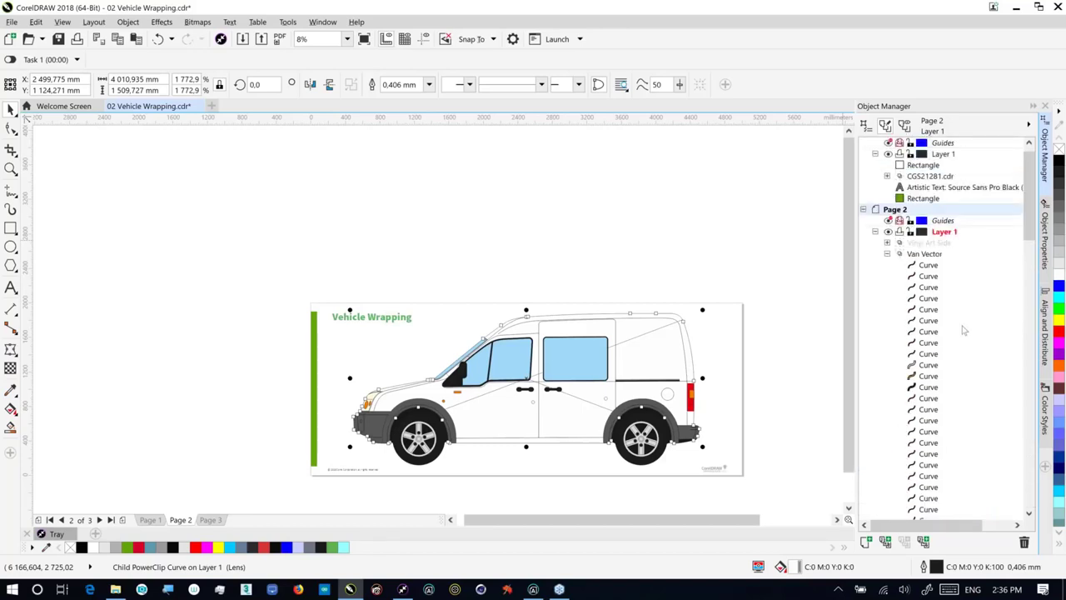
Show the Vinyl Art Side object again and place it inside the van body's PowerClip Curve
{"action": "left_click", "coordinate": [927, 254]}
{"action": "right_click", "coordinate": [928, 256]}
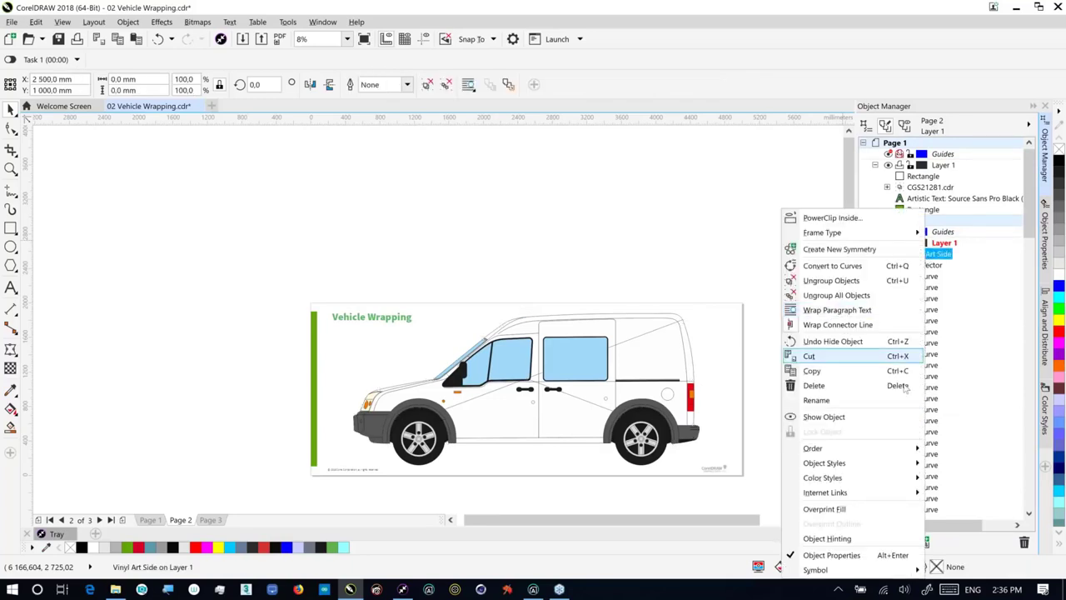
{"action": "left_click", "coordinate": [882, 422]}
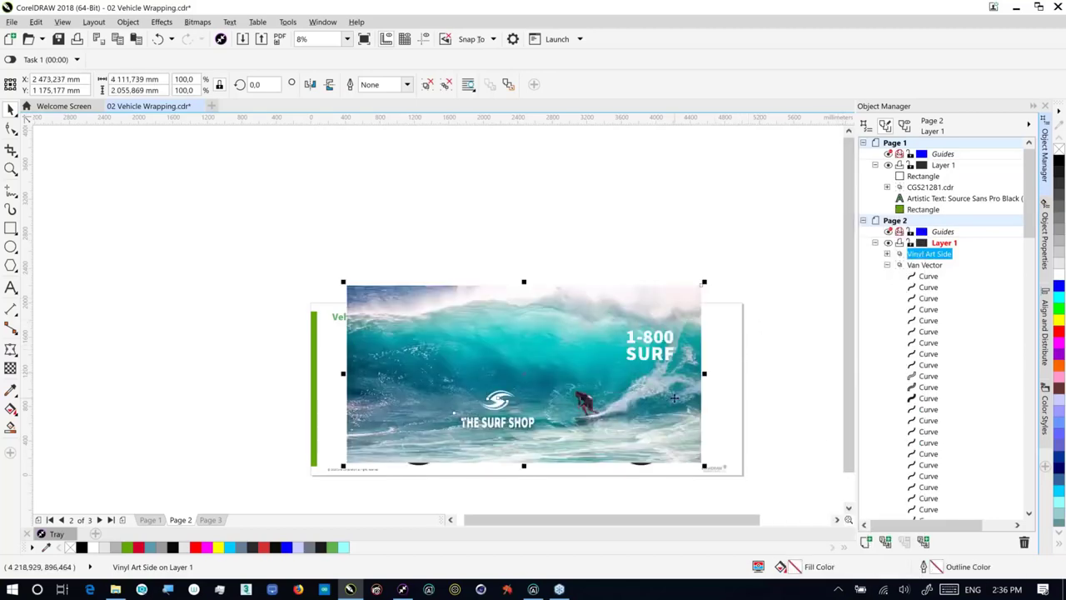
{"action": "left_click_drag", "start_coordinate": [616, 412], "coordinate": [615, 408]}
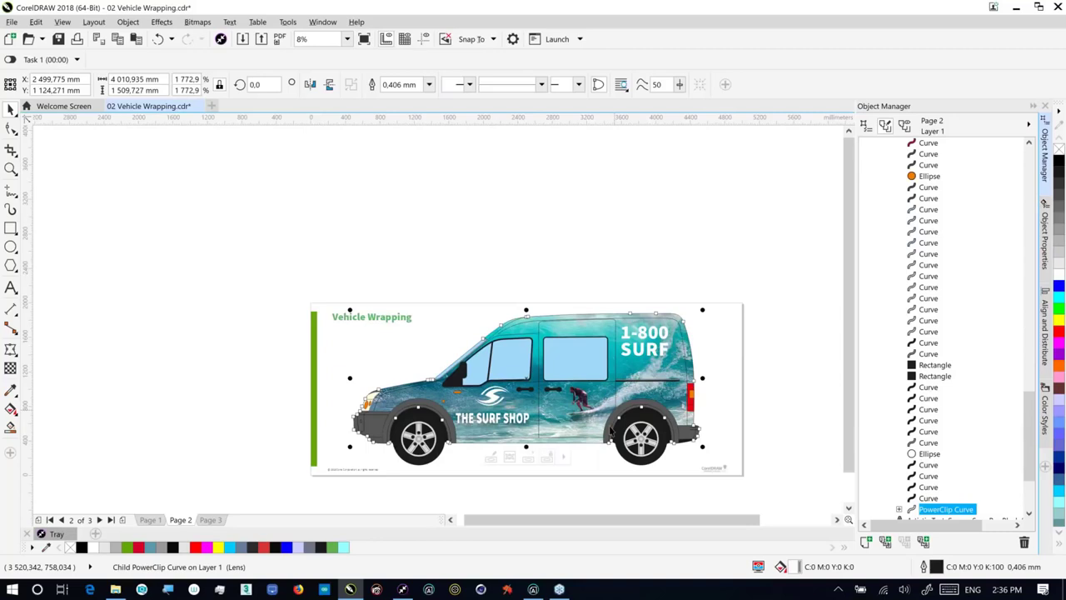
Go to Page 3, collapse Page 2's object list and expand Page 3's Layer 1
{"action": "left_click", "coordinate": [210, 519]}
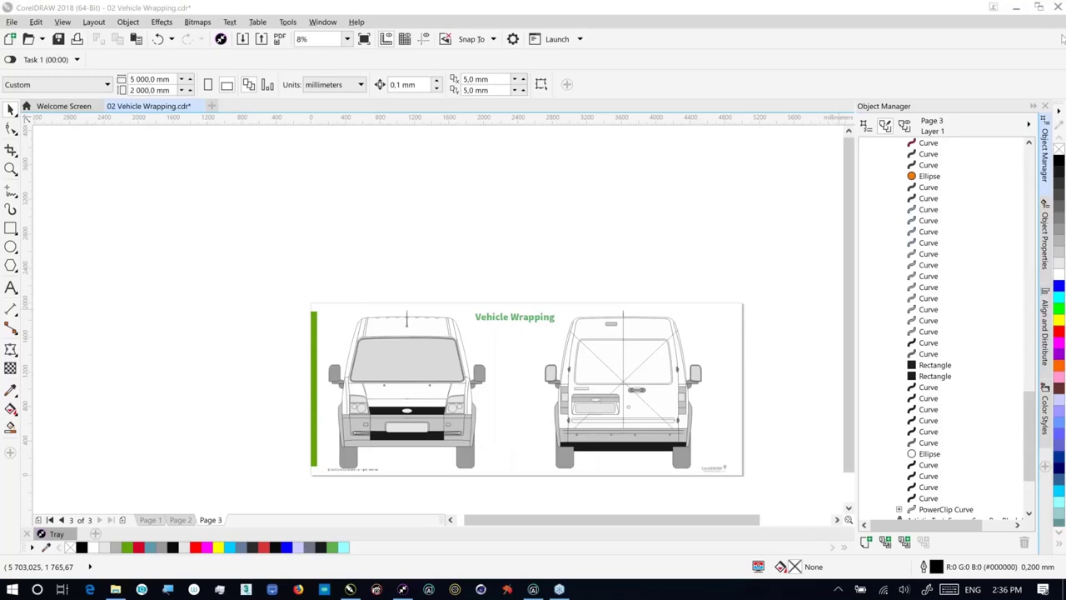
{"action": "left_click", "coordinate": [1042, 166]}
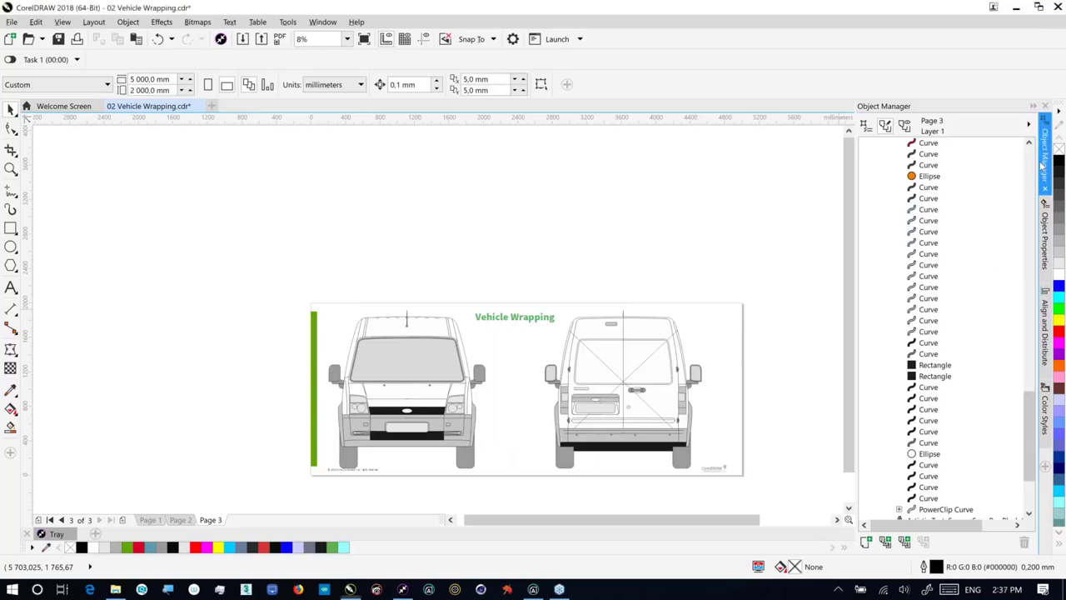
{"action": "left_click", "coordinate": [1043, 168]}
{"action": "left_click", "coordinate": [1048, 171]}
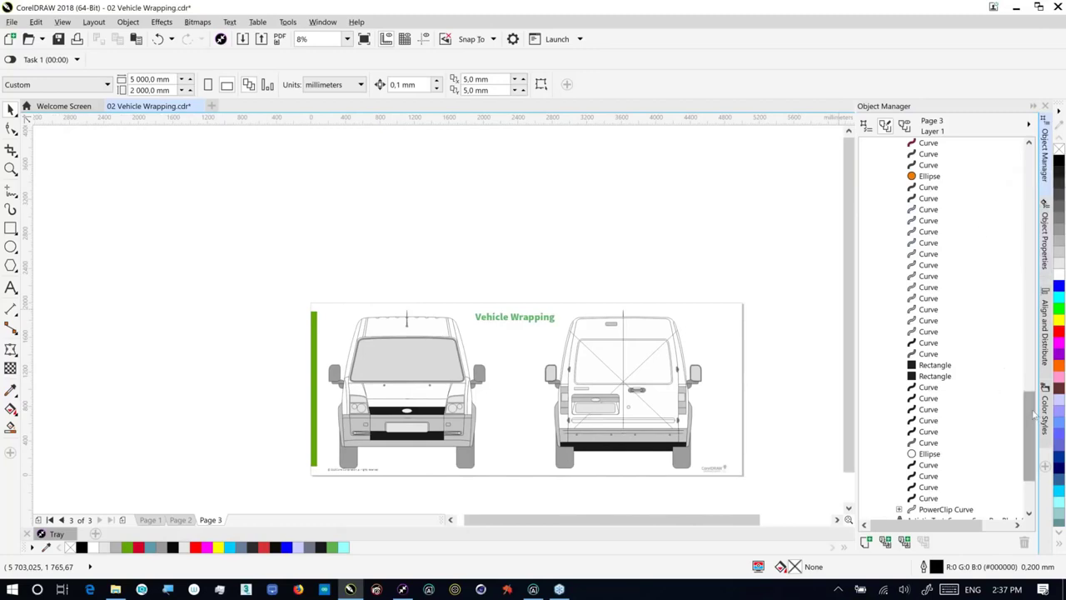
{"action": "left_click_drag", "start_coordinate": [1032, 414], "coordinate": [1006, 154]}
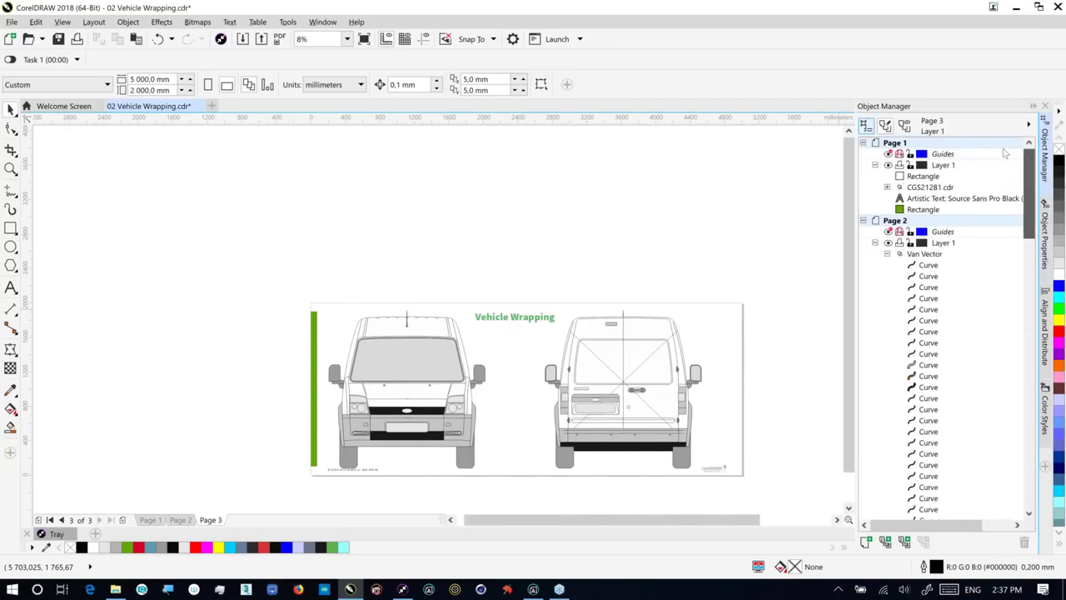
{"action": "left_click", "coordinate": [862, 221]}
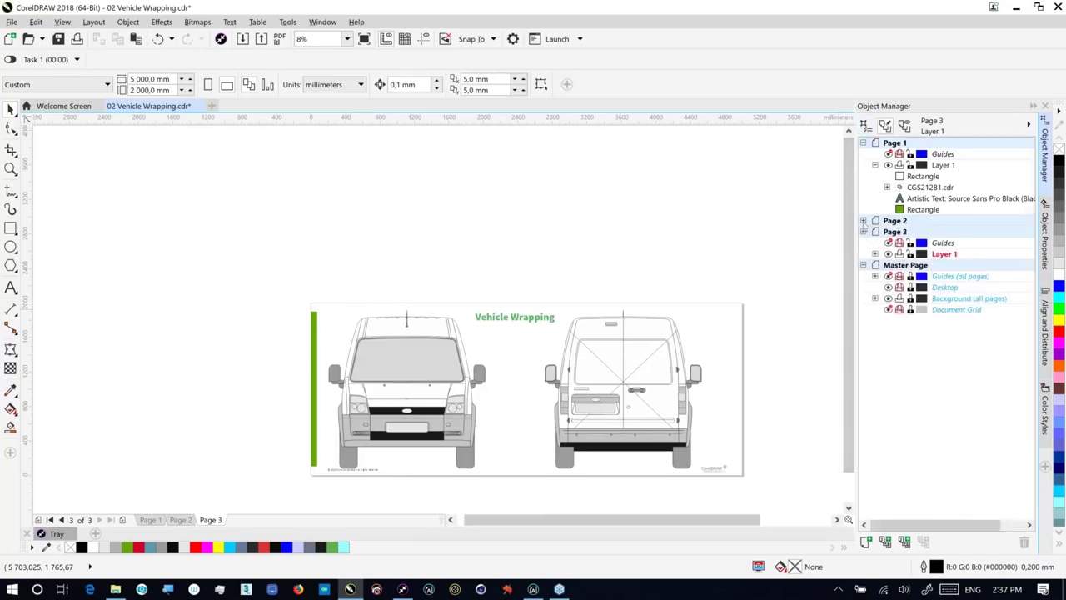
{"action": "left_click", "coordinate": [874, 253]}
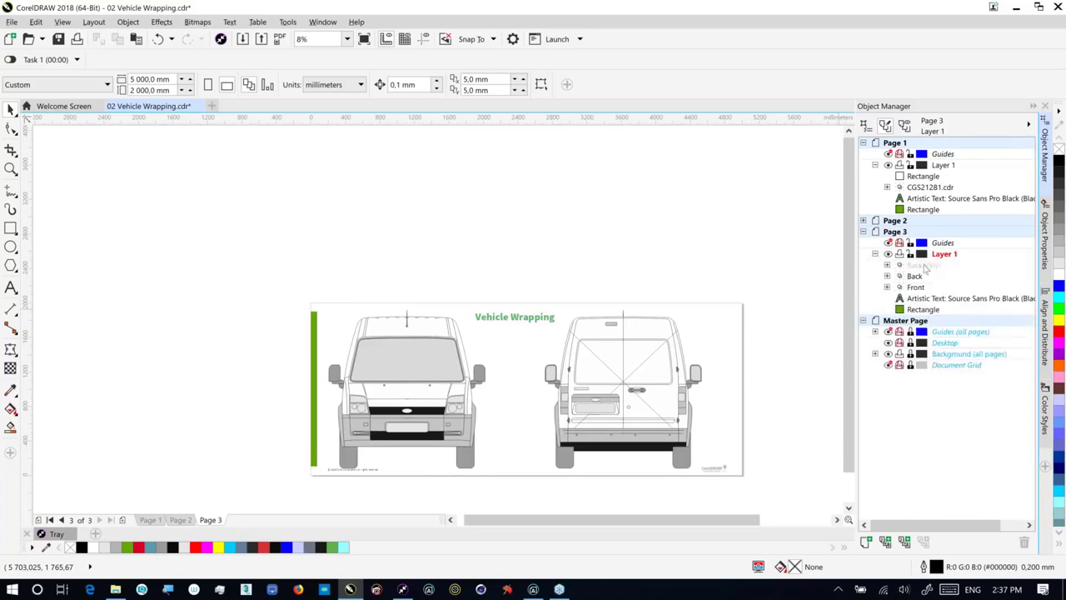
Show the hidden Back Vinyl object and place it inside the PowerClip frame of the van's rear view
{"action": "right_click", "coordinate": [924, 265]}
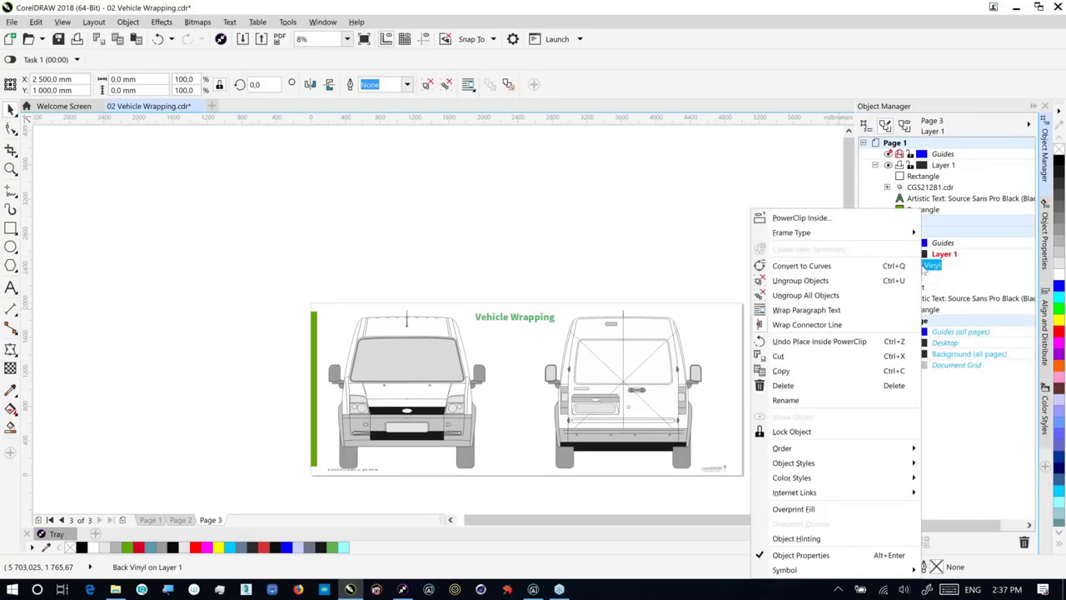
{"action": "left_click", "coordinate": [785, 400]}
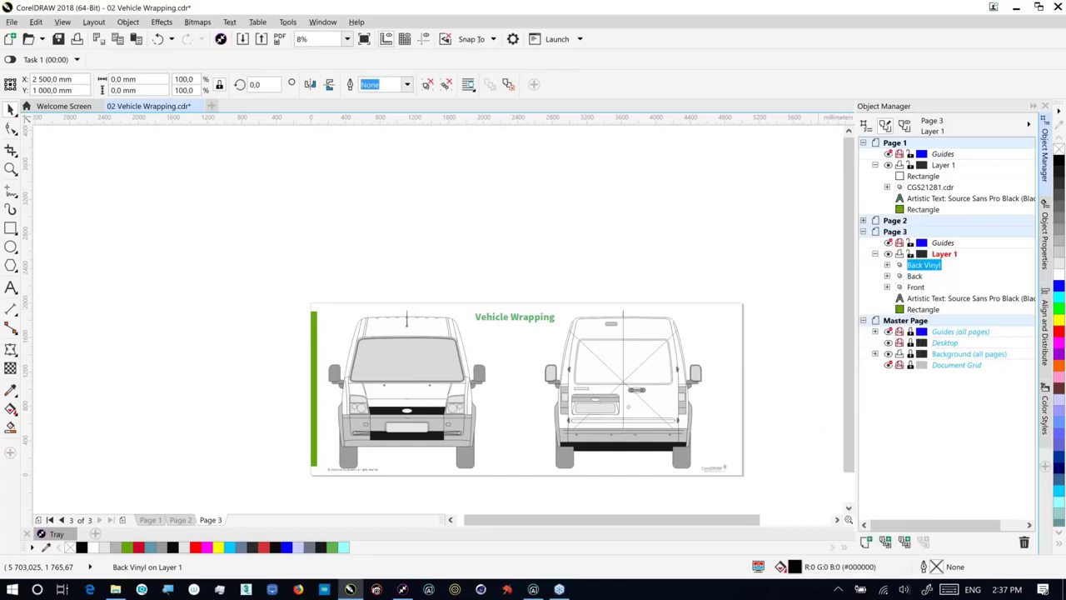
{"action": "key", "text": "ctrl+v"}
{"action": "left_click_drag", "start_coordinate": [656, 378], "coordinate": [657, 381]}
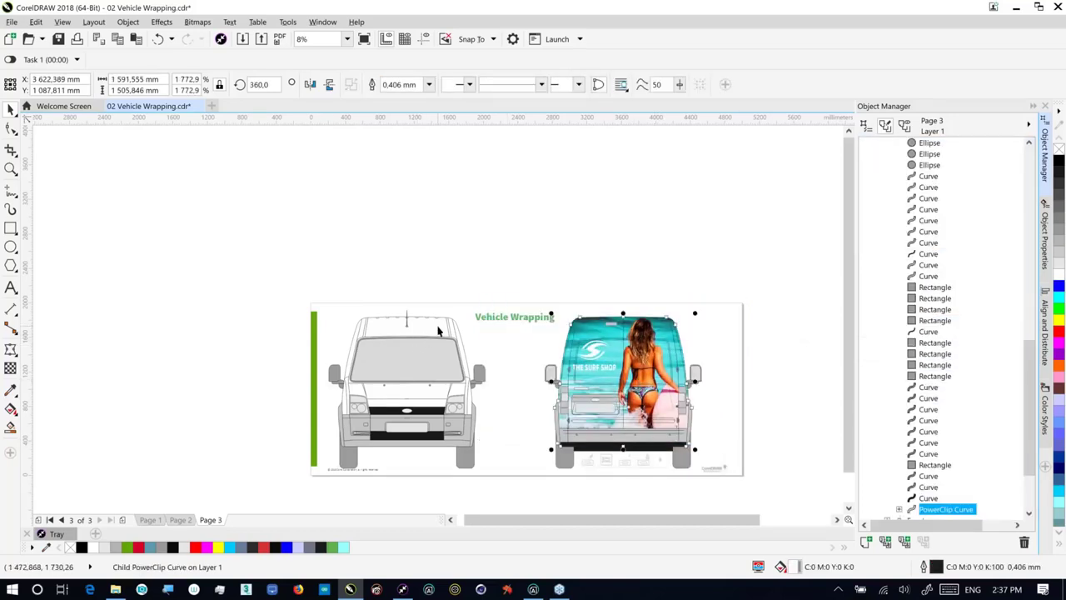
Turn the last curve in the Front group, the body outline, into an empty PowerClip frame
{"action": "key", "text": "Escape"}
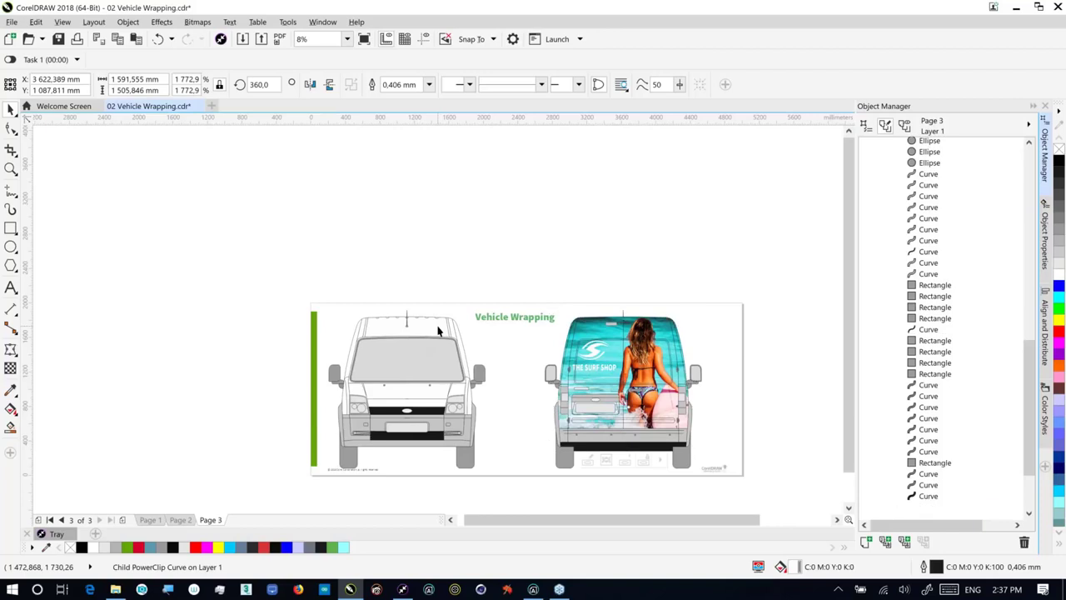
{"action": "left_click", "coordinate": [437, 330]}
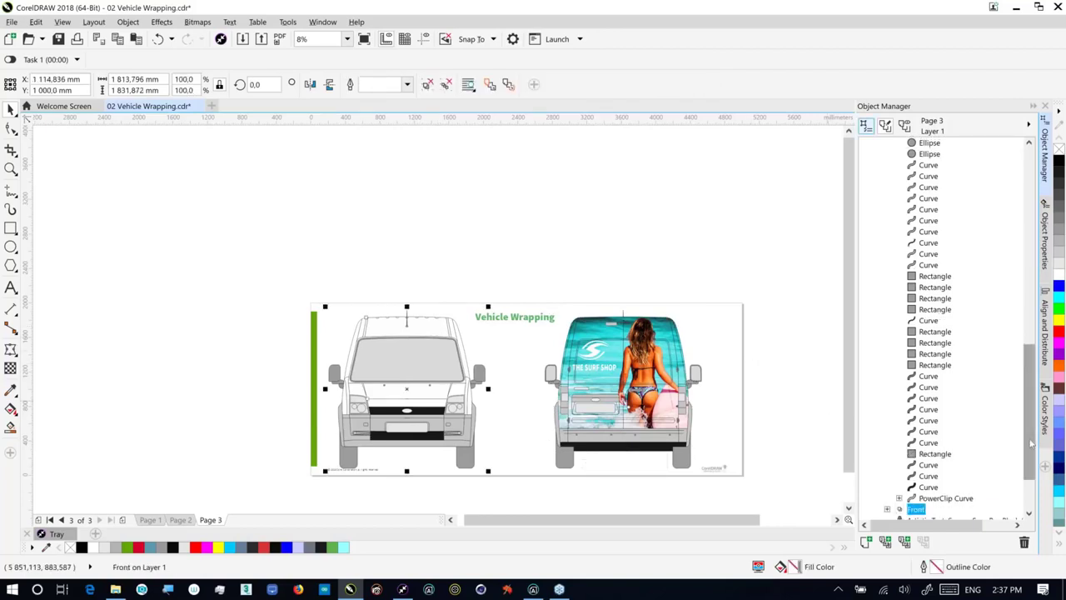
{"action": "left_click_drag", "start_coordinate": [1030, 445], "coordinate": [1022, 494]}
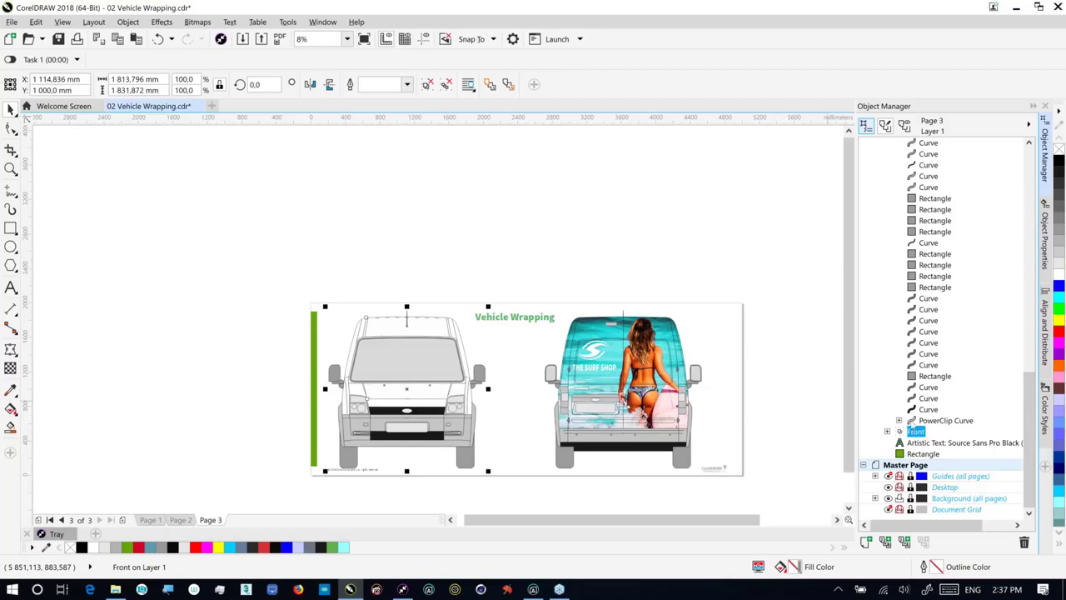
{"action": "left_click", "coordinate": [887, 431]}
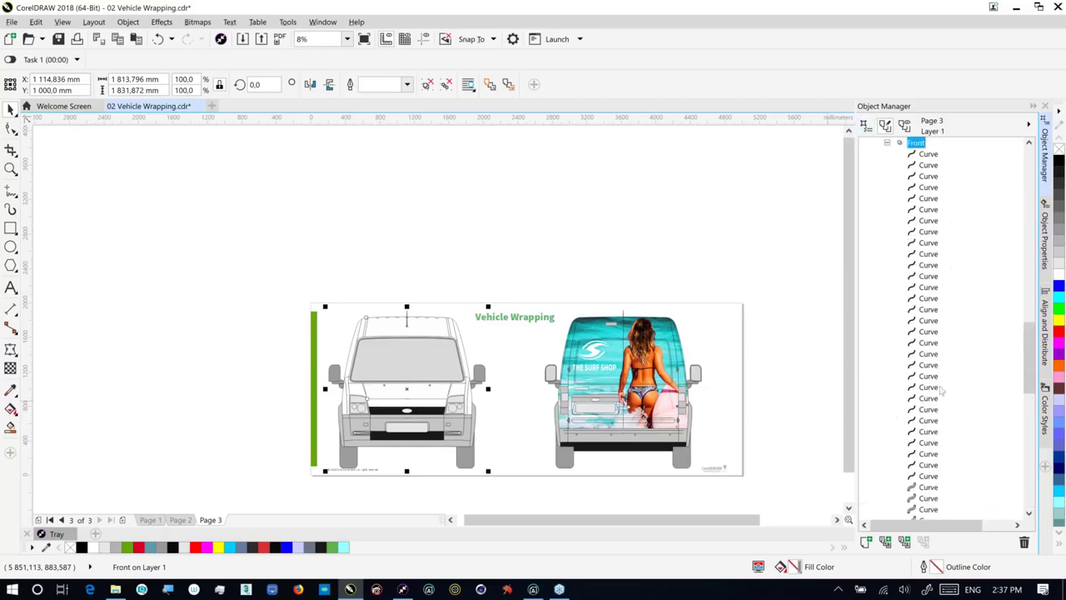
{"action": "left_click_drag", "start_coordinate": [1031, 373], "coordinate": [1031, 475]}
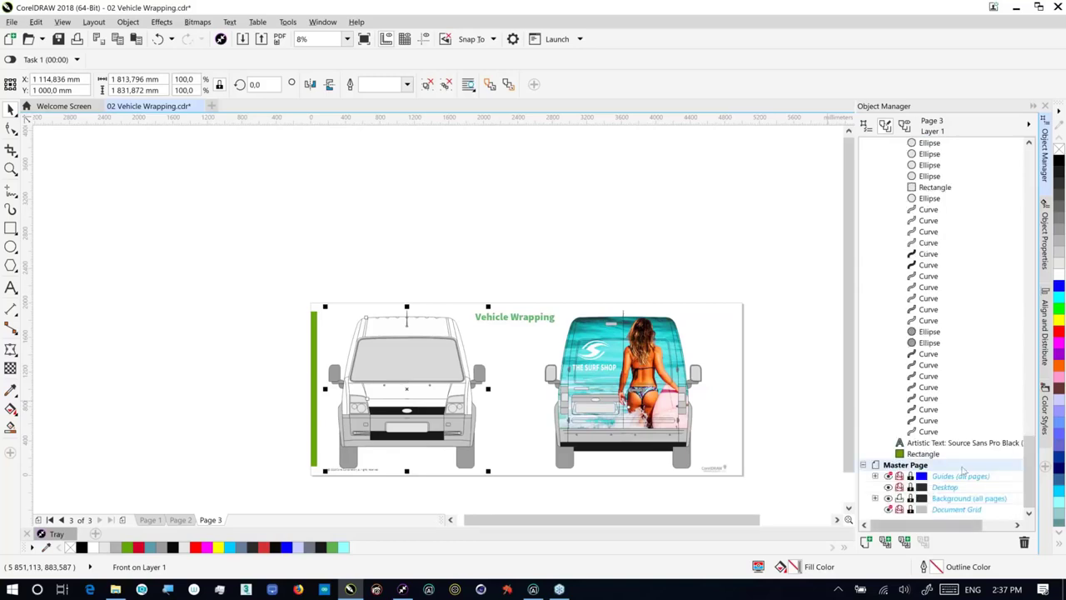
{"action": "left_click", "coordinate": [928, 431]}
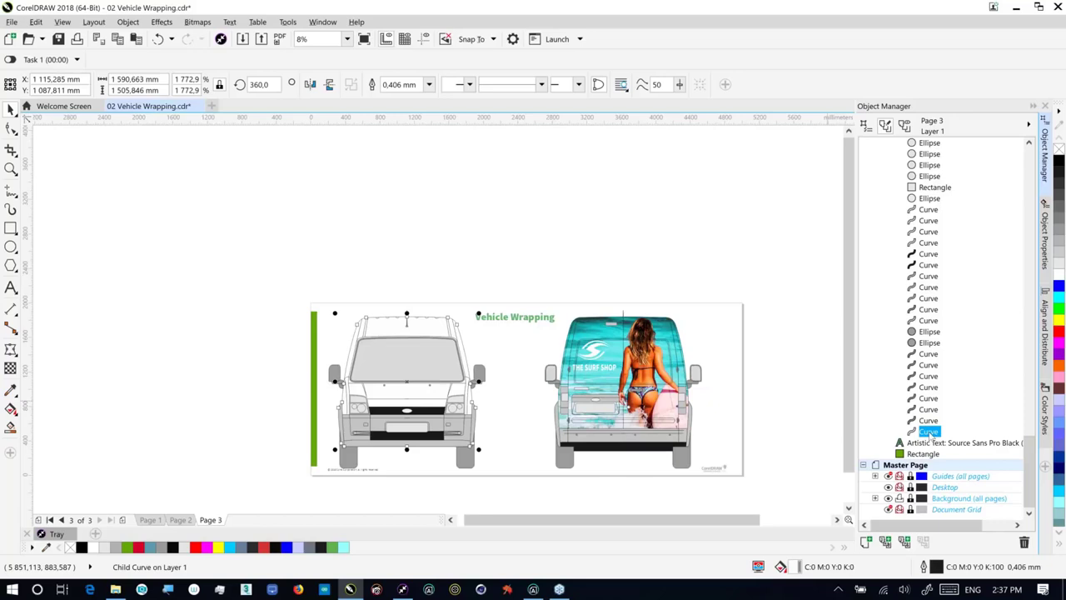
{"action": "right_click", "coordinate": [930, 432]}
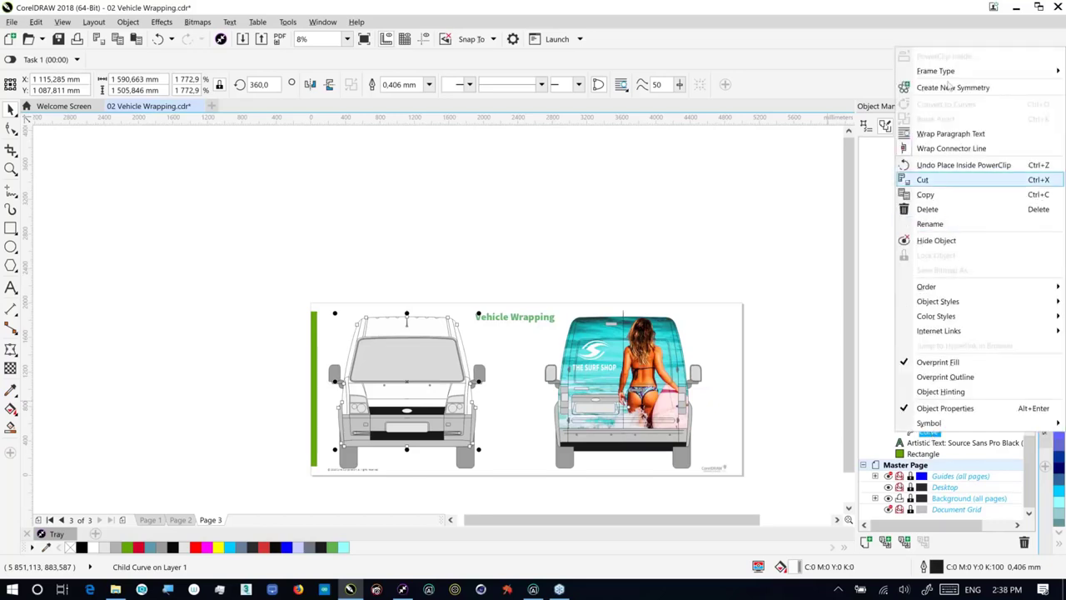
{"action": "mouse_move", "coordinate": [926, 72]}
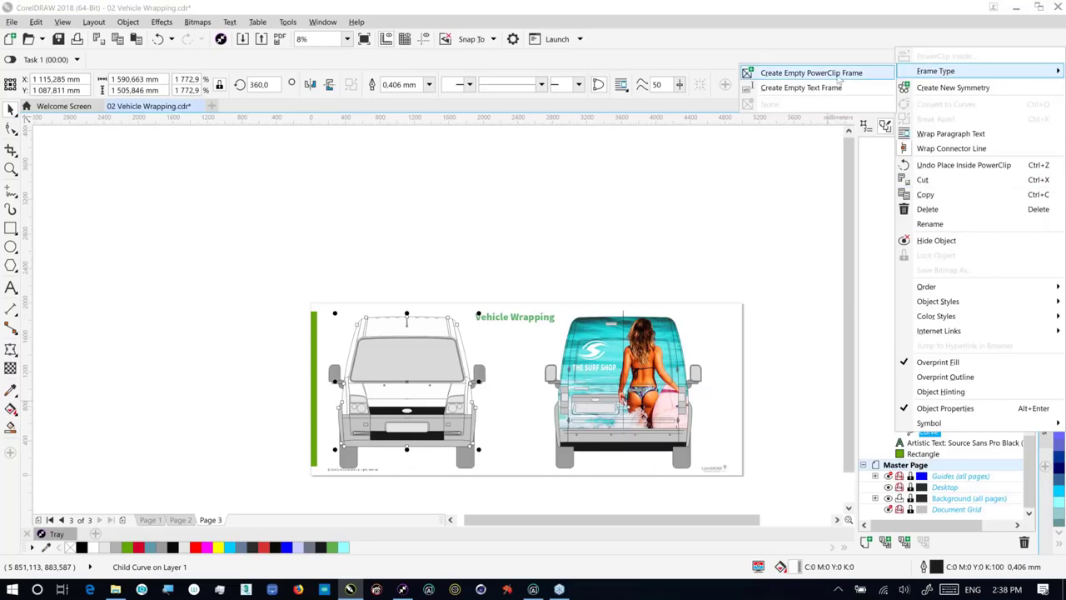
{"action": "left_click", "coordinate": [837, 75]}
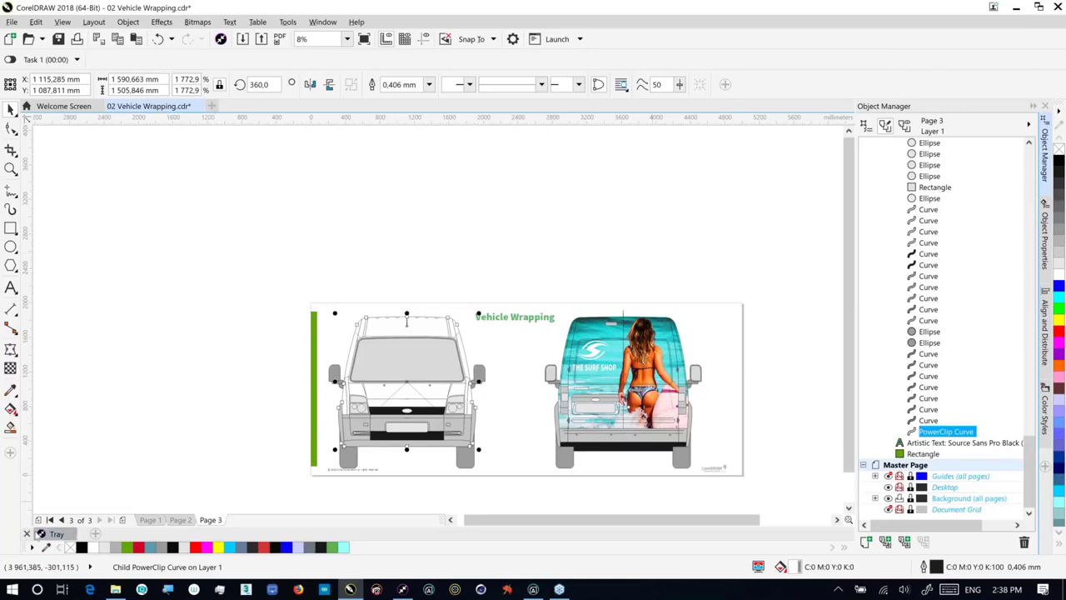
Open the dawn-dusk-evening sunset wave photo from the Corel 4 SPs tray in Corel PHOTO-PAINT
{"action": "left_click", "coordinate": [55, 534]}
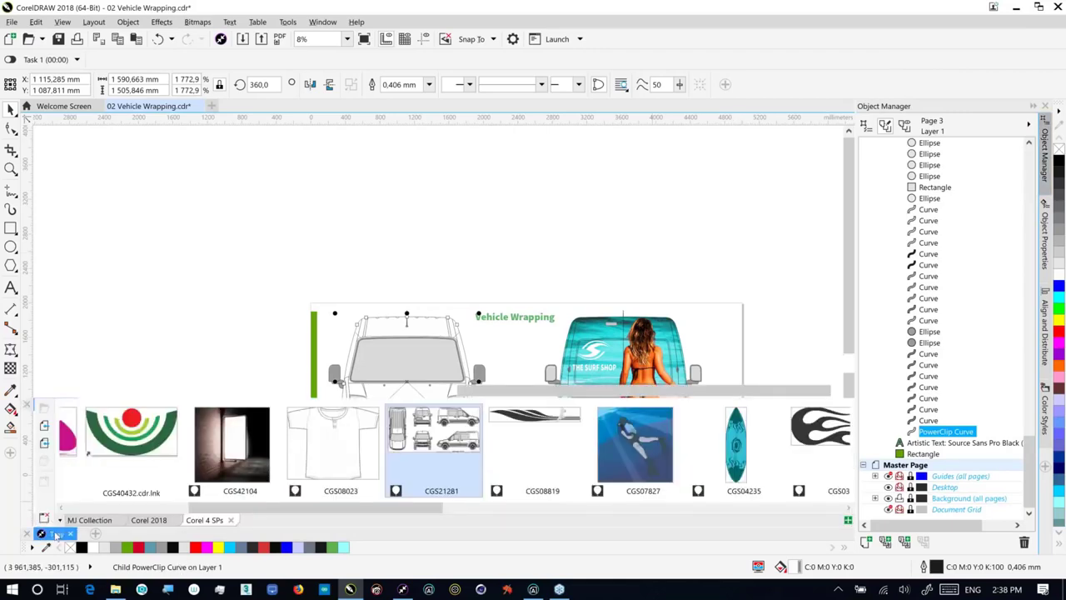
{"action": "left_click_drag", "start_coordinate": [109, 510], "coordinate": [408, 517]}
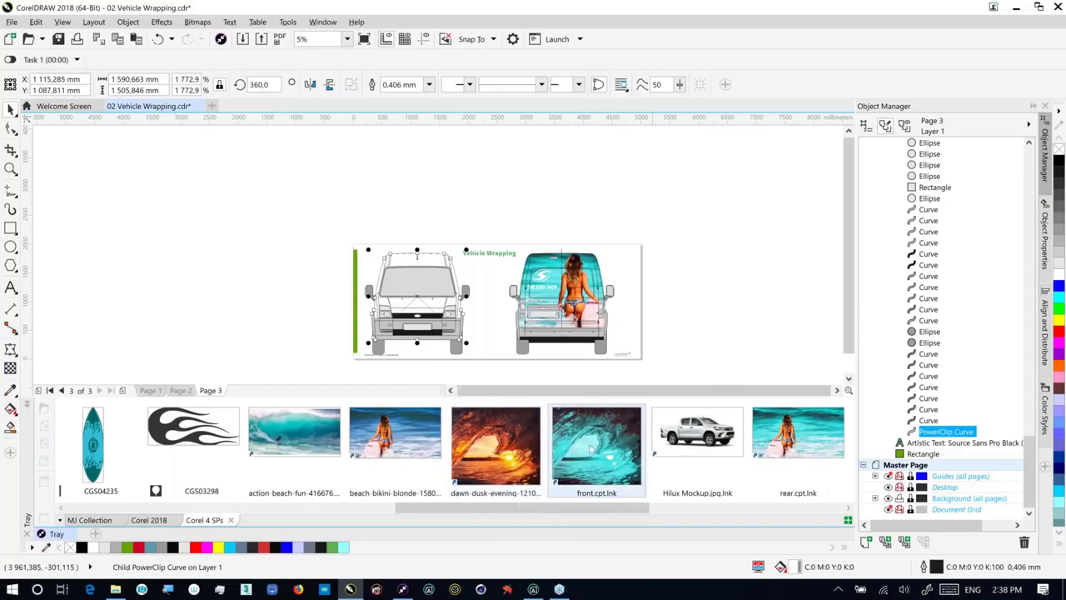
{"action": "mouse_move", "coordinate": [522, 455]}
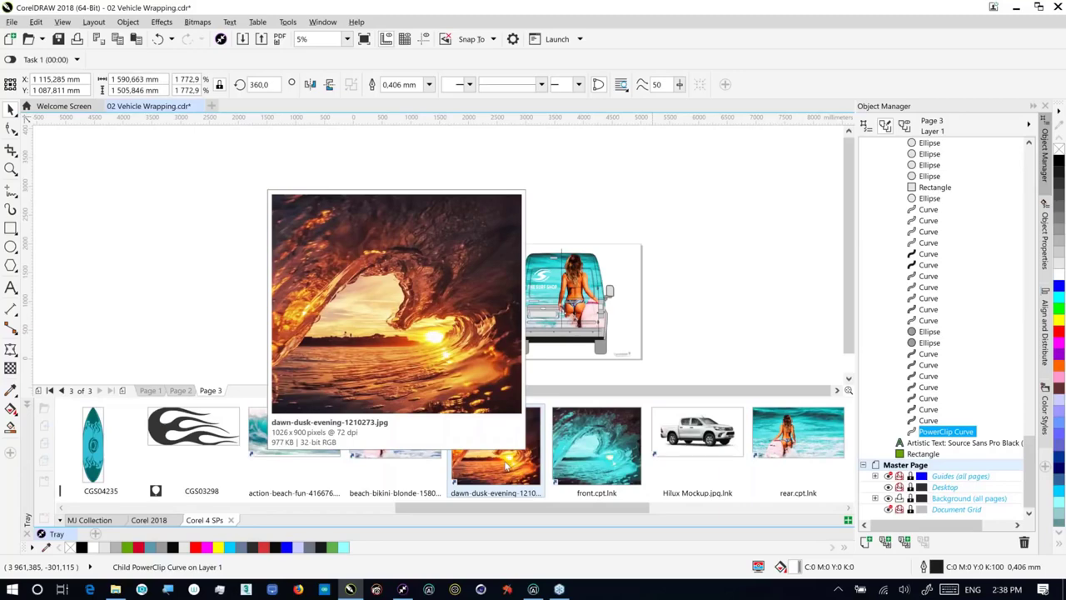
{"action": "left_click", "coordinate": [506, 468]}
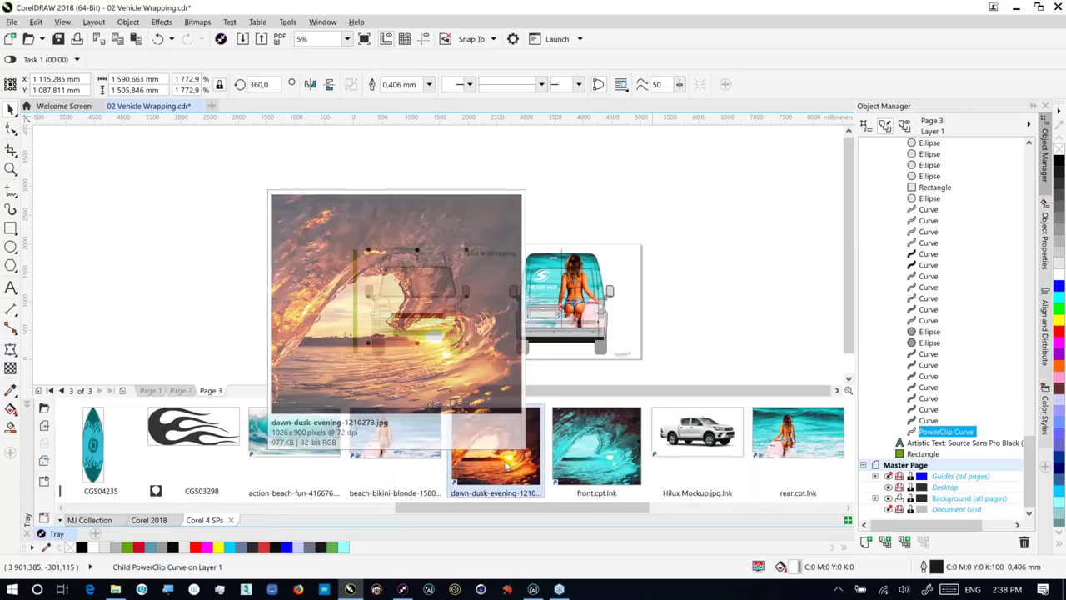
{"action": "mouse_move", "coordinate": [505, 468]}
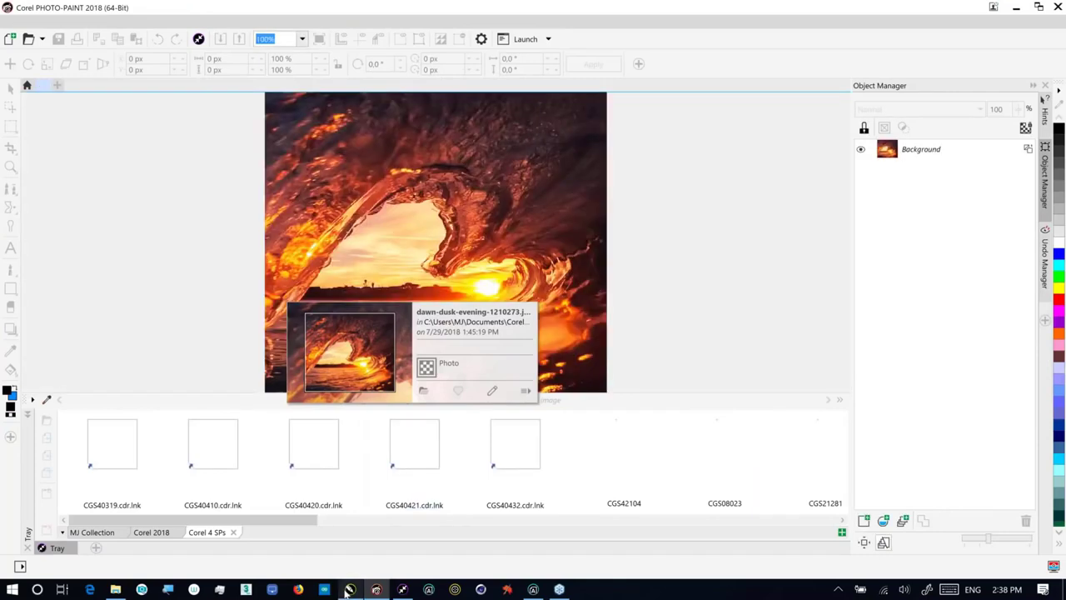
Switch to CorelDRAW to cancel the interrupted file copy, return to PHOTO-PAINT and browse its tray to the dawn-dusk-evening photo
{"action": "left_click", "coordinate": [348, 588]}
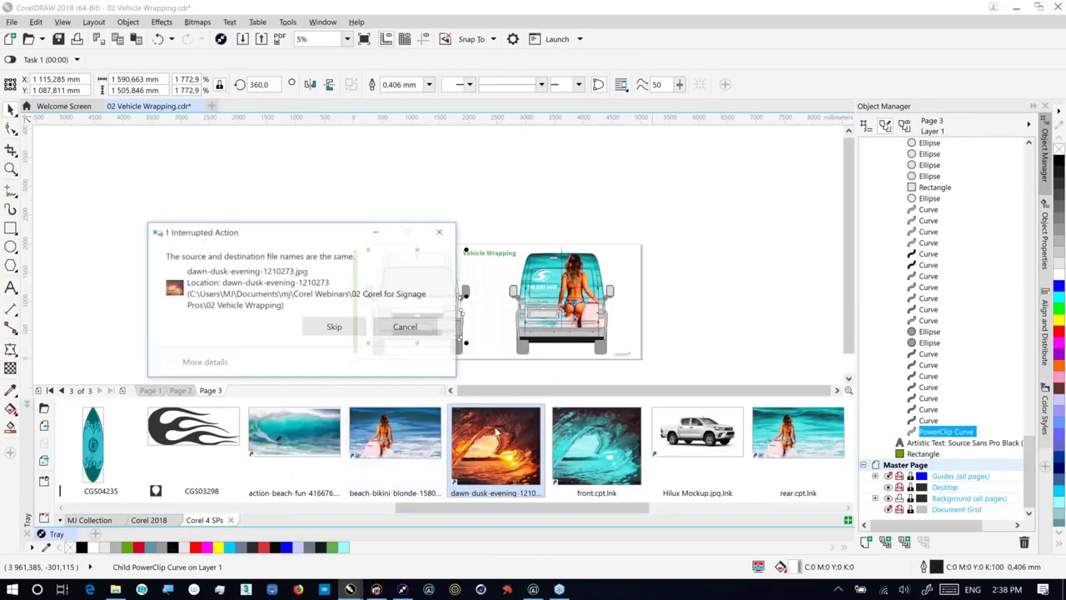
{"action": "left_click", "coordinate": [407, 329]}
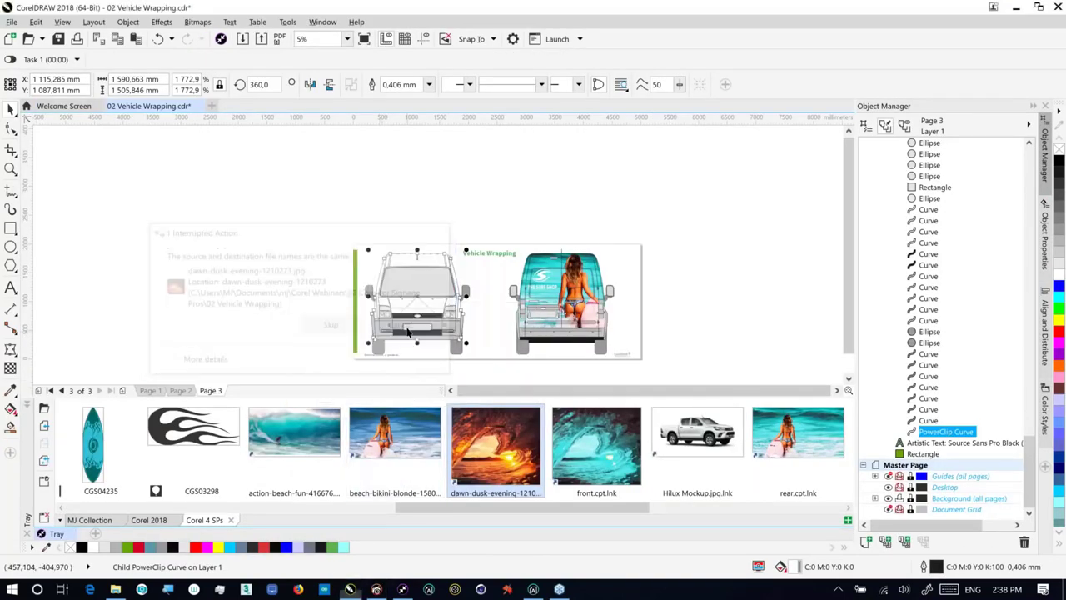
{"action": "left_click", "coordinate": [376, 590]}
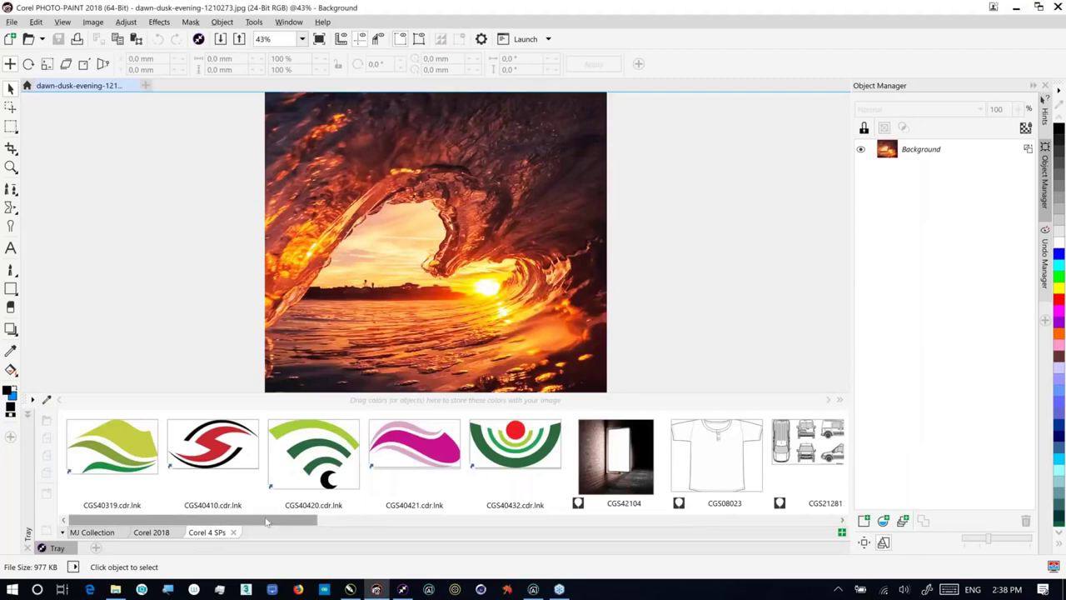
{"action": "scroll", "coordinate": [375, 534], "scroll_direction": "down", "scroll_amount": 1}
{"action": "scroll", "coordinate": [375, 534], "scroll_direction": "down", "scroll_amount": 10}
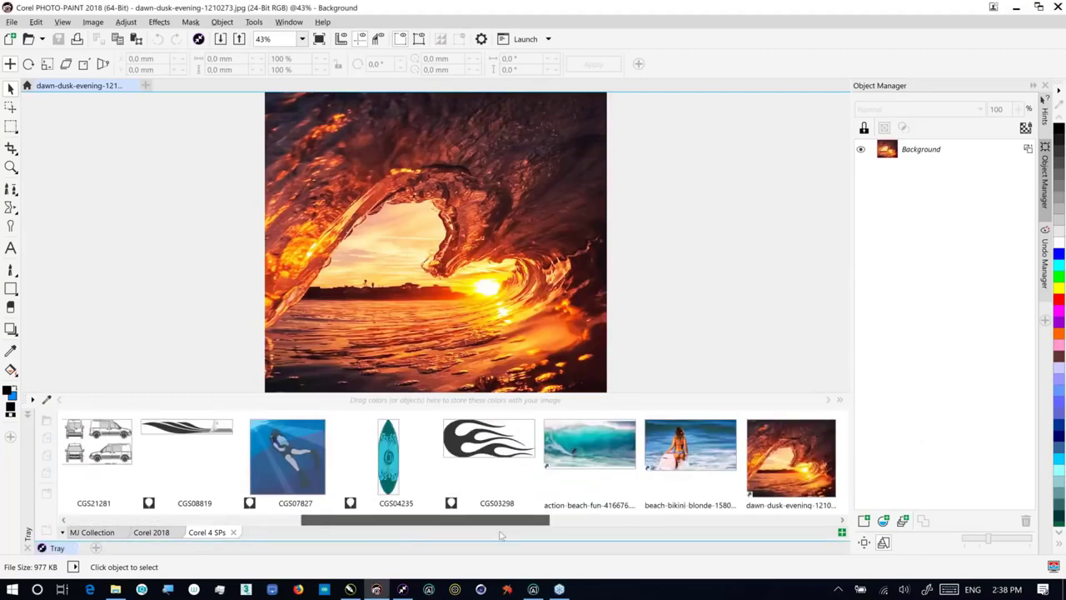
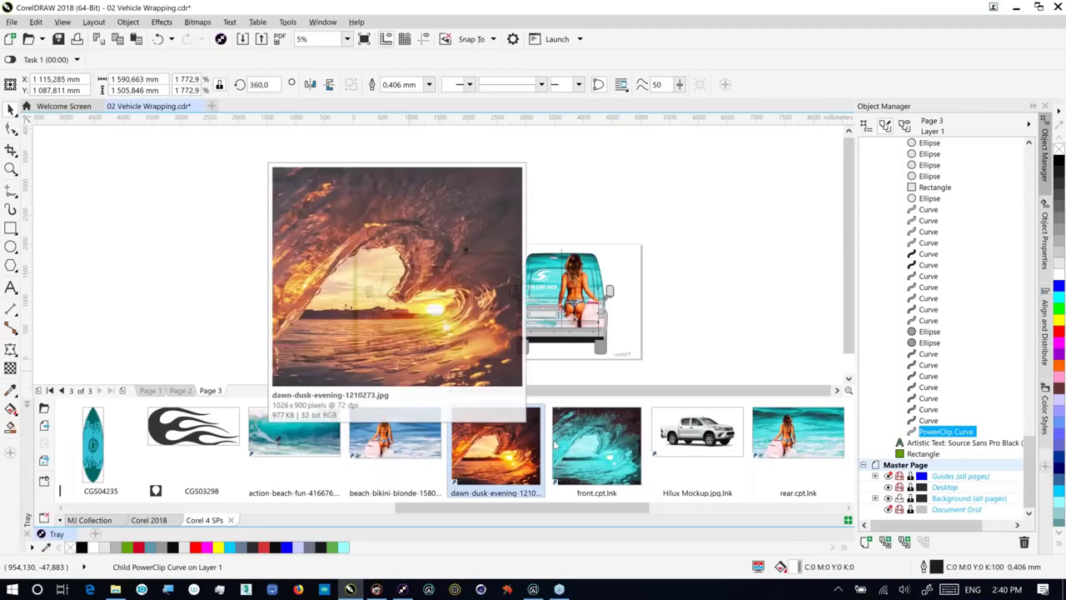
Bring the front.cpt artwork in from the tray and place it inside the PowerClip frame of the van's front view
{"action": "left_click_drag", "start_coordinate": [575, 449], "coordinate": [298, 292]}
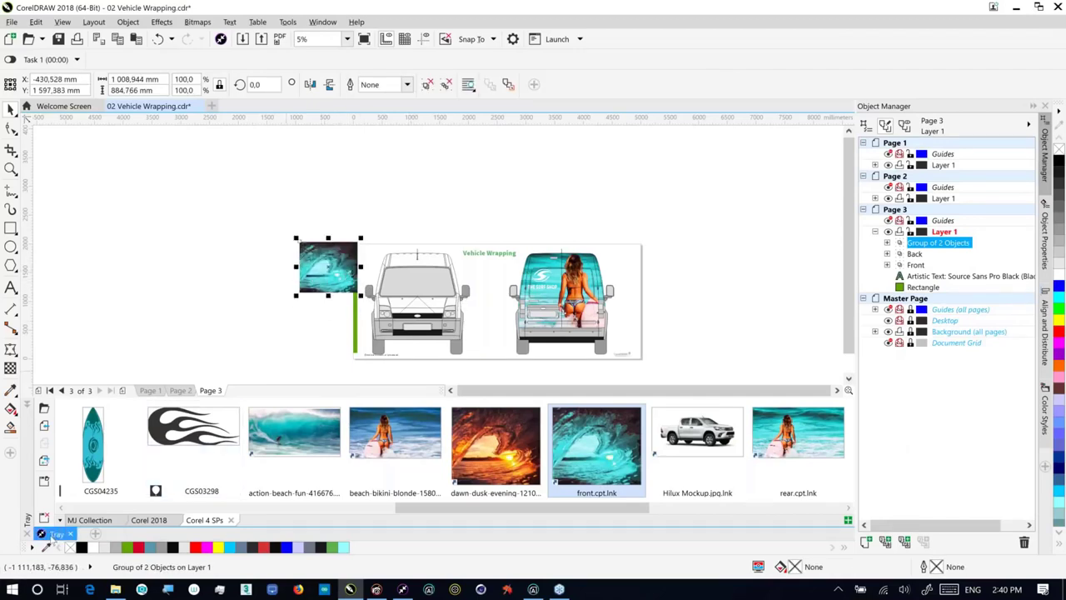
{"action": "left_click_drag", "start_coordinate": [52, 539], "coordinate": [41, 534]}
{"action": "left_click_drag", "start_coordinate": [352, 402], "coordinate": [464, 462]}
{"action": "left_click_drag", "start_coordinate": [370, 379], "coordinate": [425, 387]}
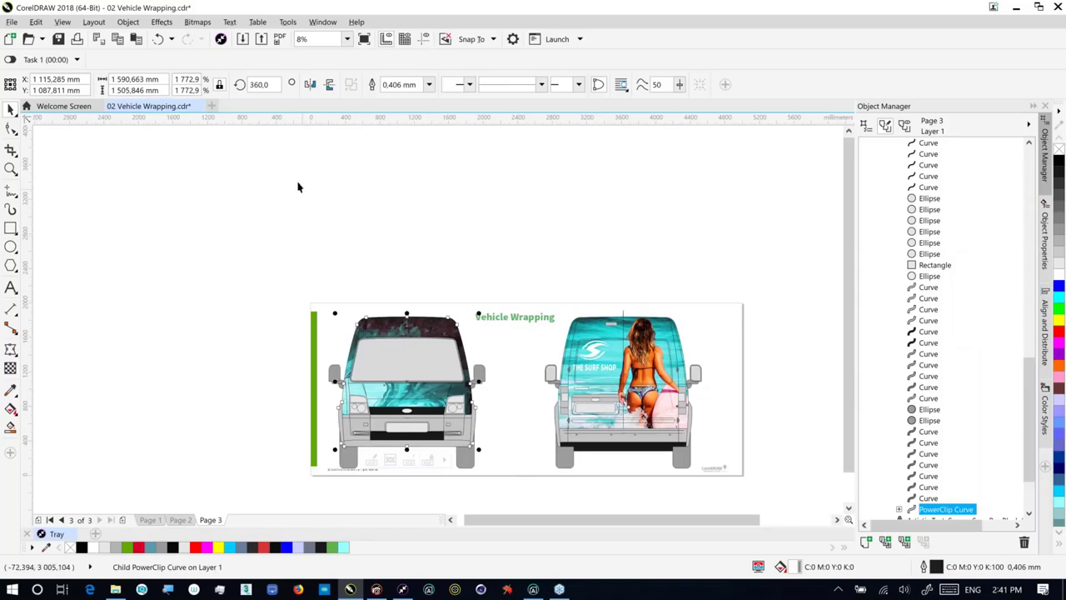
Close 02 Vehicle Wrapping without saving and open 03 Knife Tool from the 02 Corel for Signage Pros folder
{"action": "left_click", "coordinate": [199, 106]}
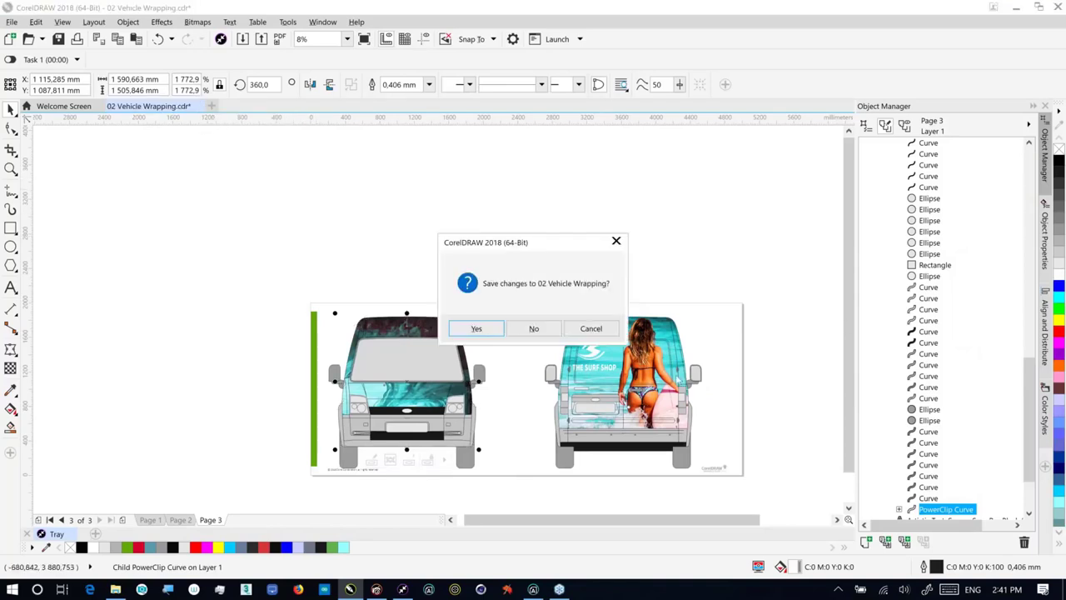
{"action": "left_click", "coordinate": [535, 328]}
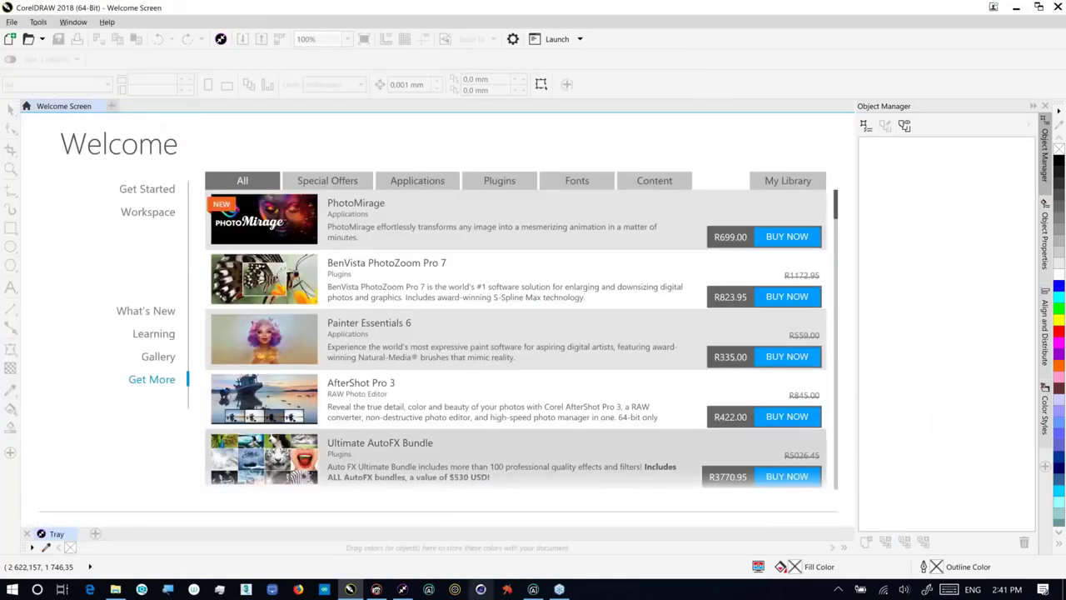
{"action": "left_click", "coordinate": [122, 593]}
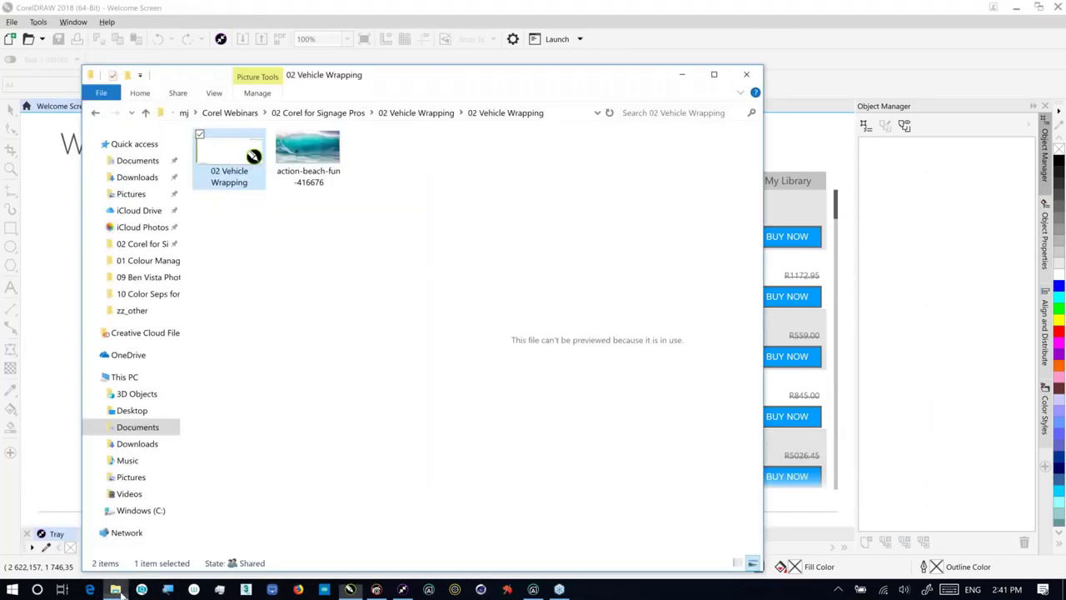
{"action": "left_click", "coordinate": [95, 113]}
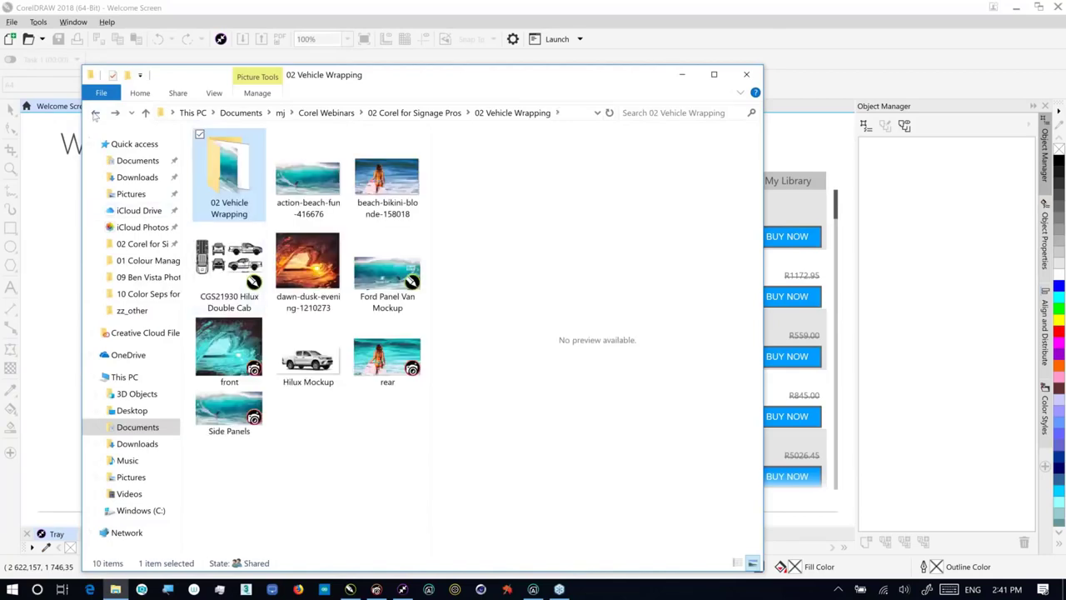
{"action": "left_click", "coordinate": [95, 113]}
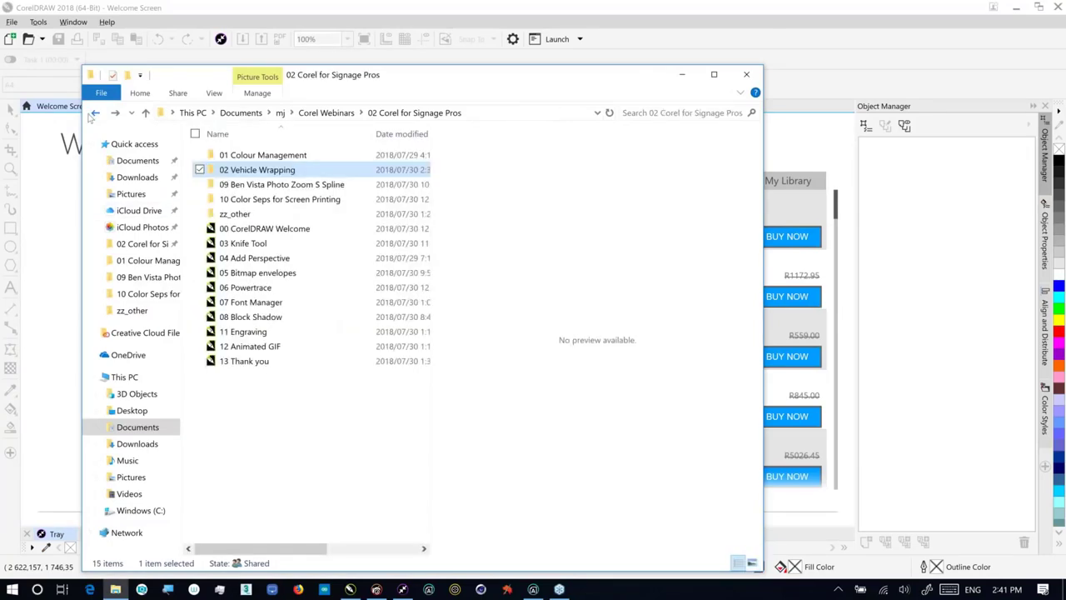
{"action": "double_click", "coordinate": [243, 243]}
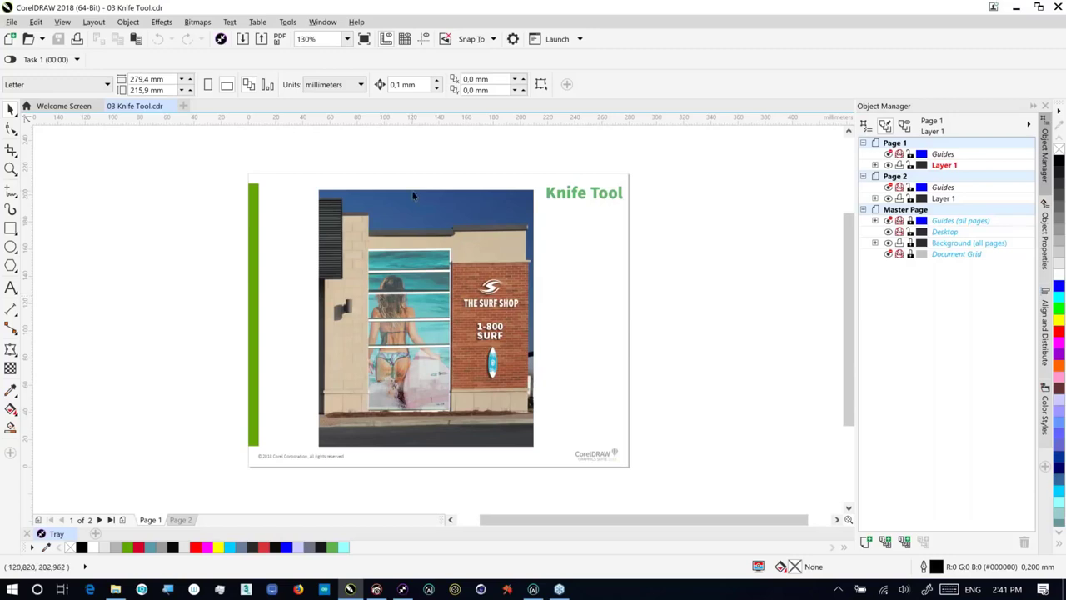
{"action": "left_click", "coordinate": [200, 22]}
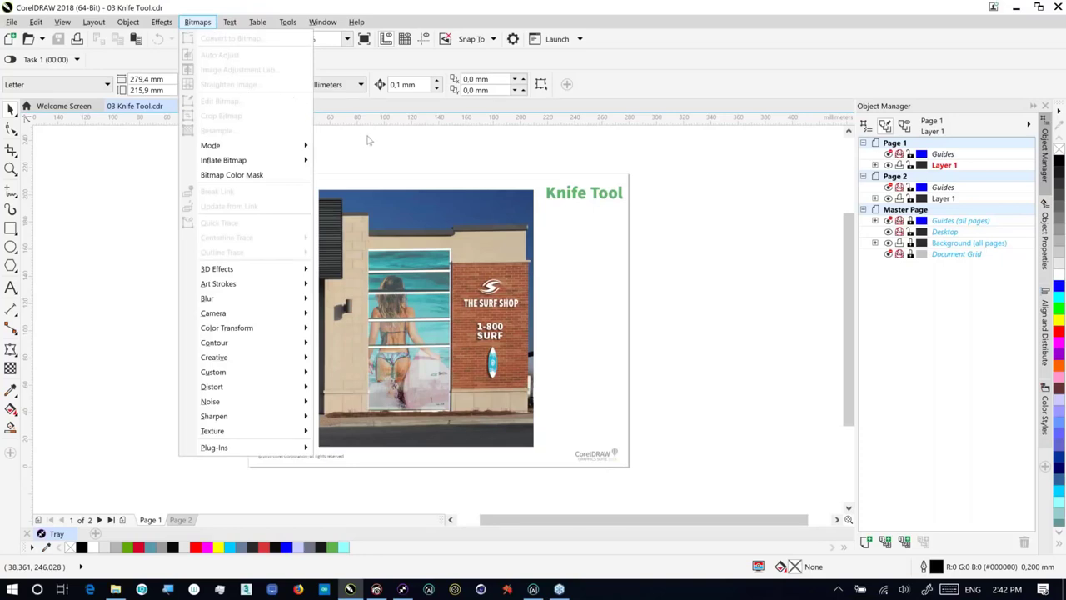
{"action": "left_click", "coordinate": [415, 159]}
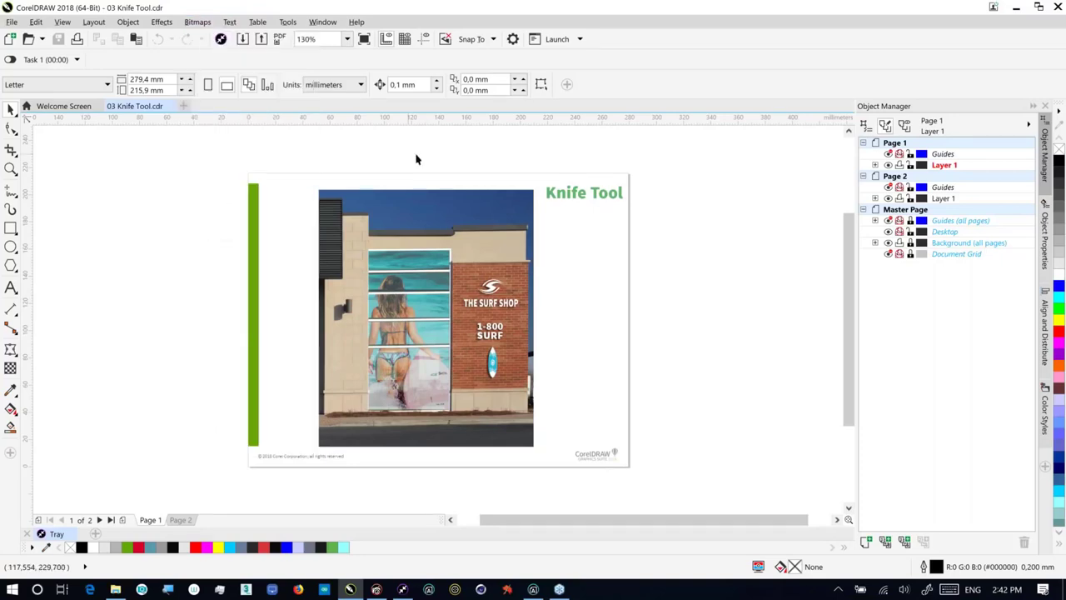
Expand Page 1's Layer 1 and hide the Knife Tool End object
{"action": "left_click", "coordinate": [875, 165]}
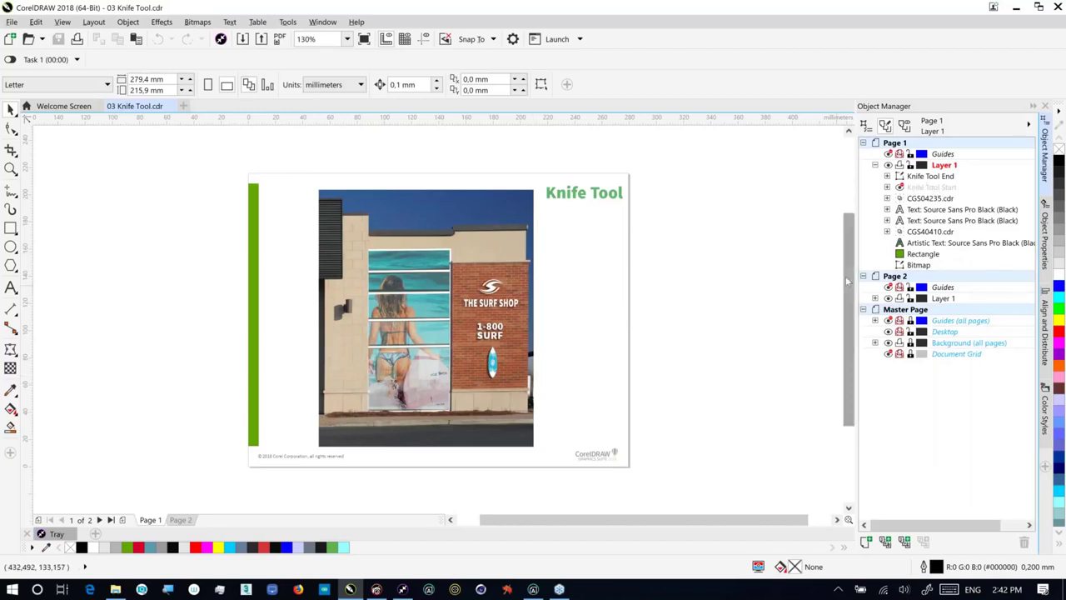
{"action": "left_click", "coordinate": [930, 177]}
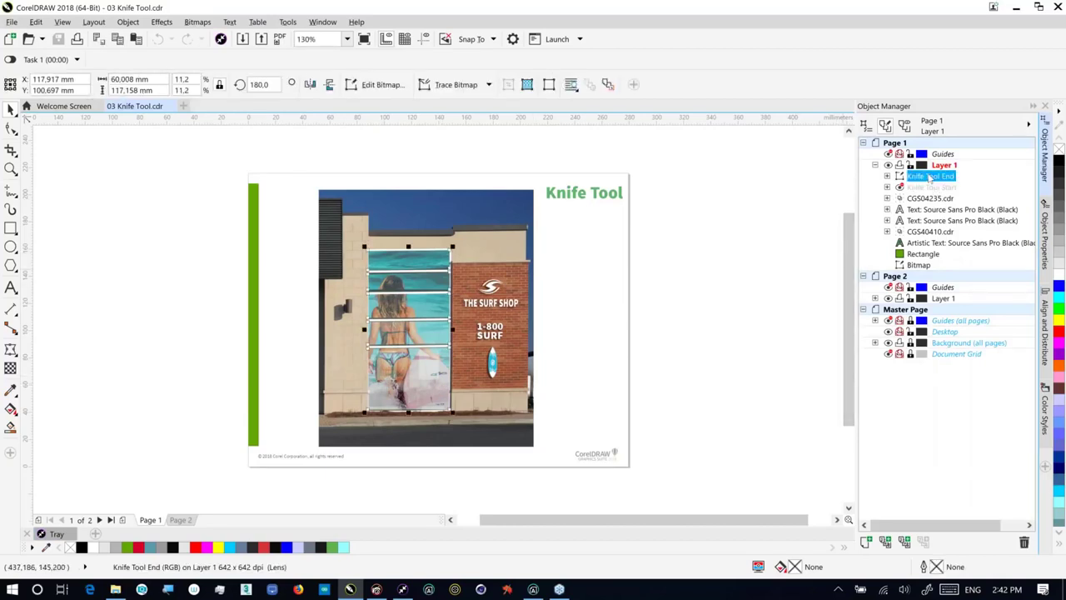
{"action": "right_click", "coordinate": [929, 177]}
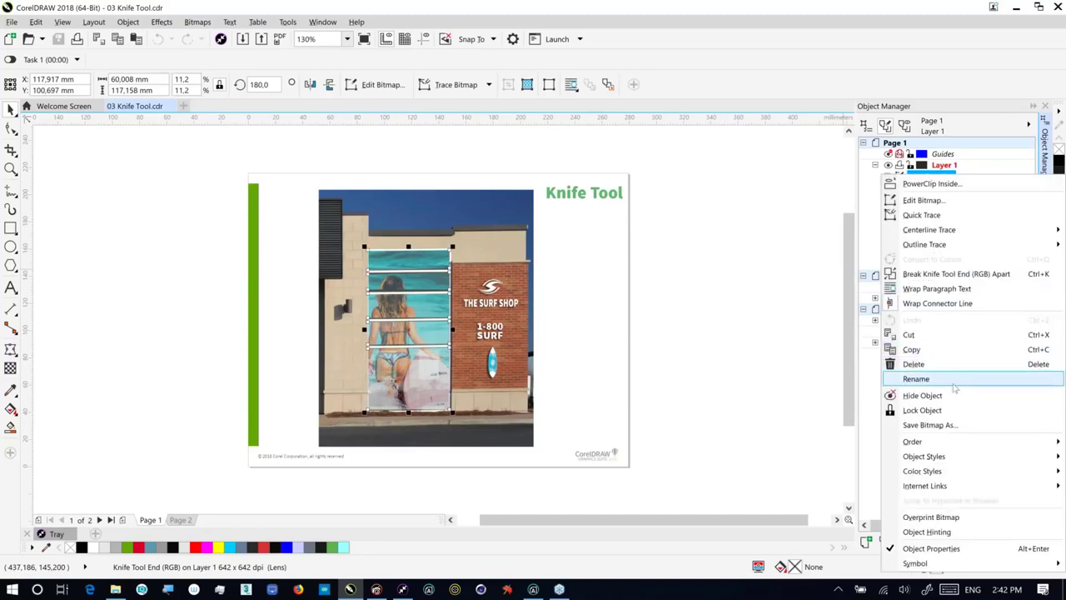
{"action": "left_click", "coordinate": [956, 391]}
{"action": "left_click", "coordinate": [880, 282]}
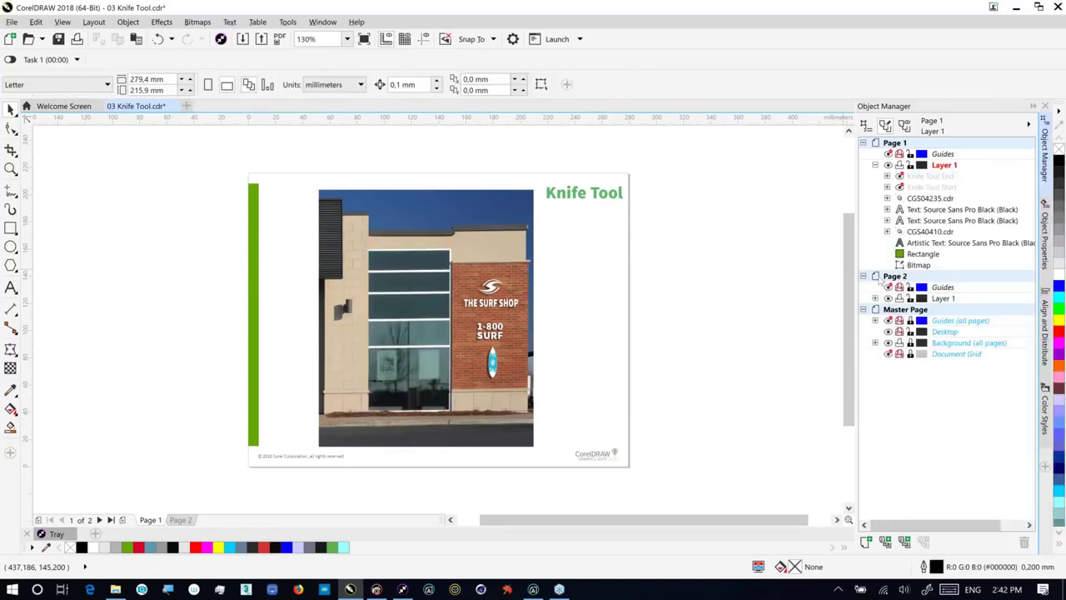
Show the hidden Knife Tool Start photo over the shop facade
{"action": "left_click", "coordinate": [931, 188]}
{"action": "right_click", "coordinate": [931, 189]}
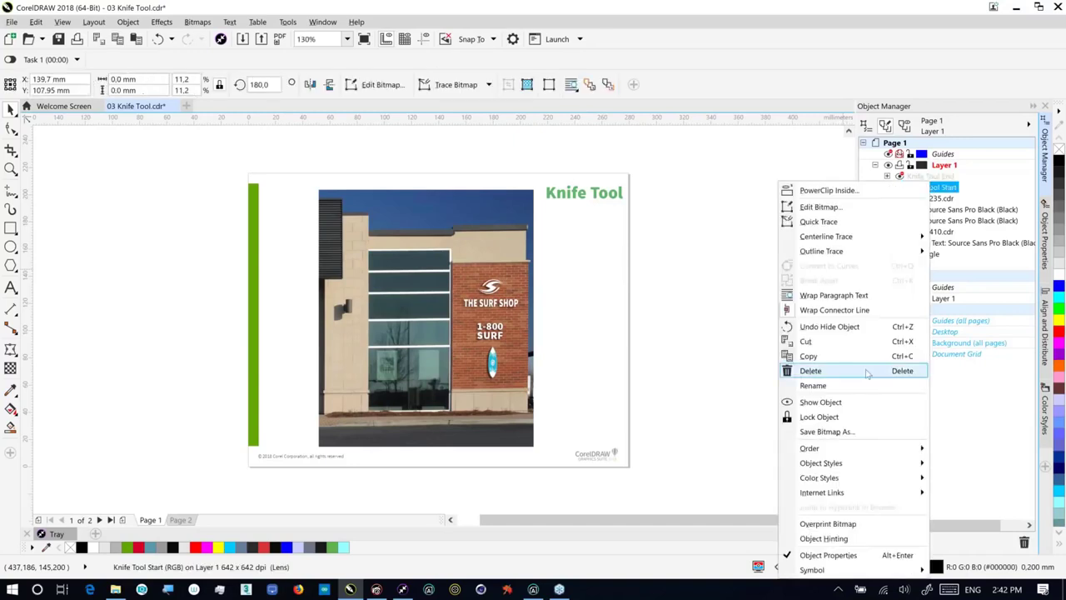
{"action": "left_click", "coordinate": [868, 402]}
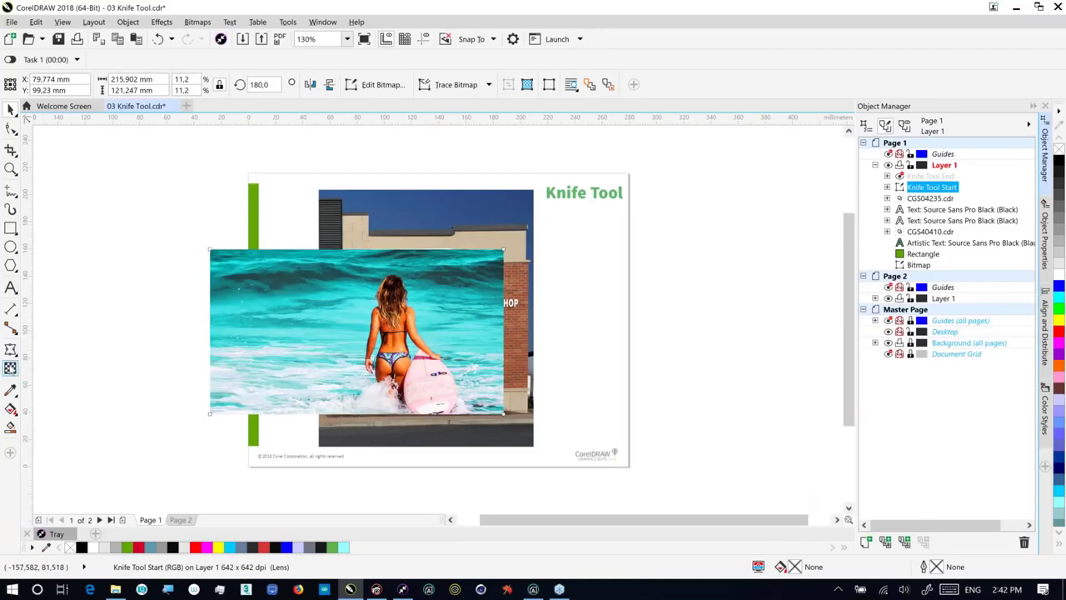
Apply a uniform transparency of 50 to the Knife Tool Start photo
{"action": "left_click", "coordinate": [10, 367]}
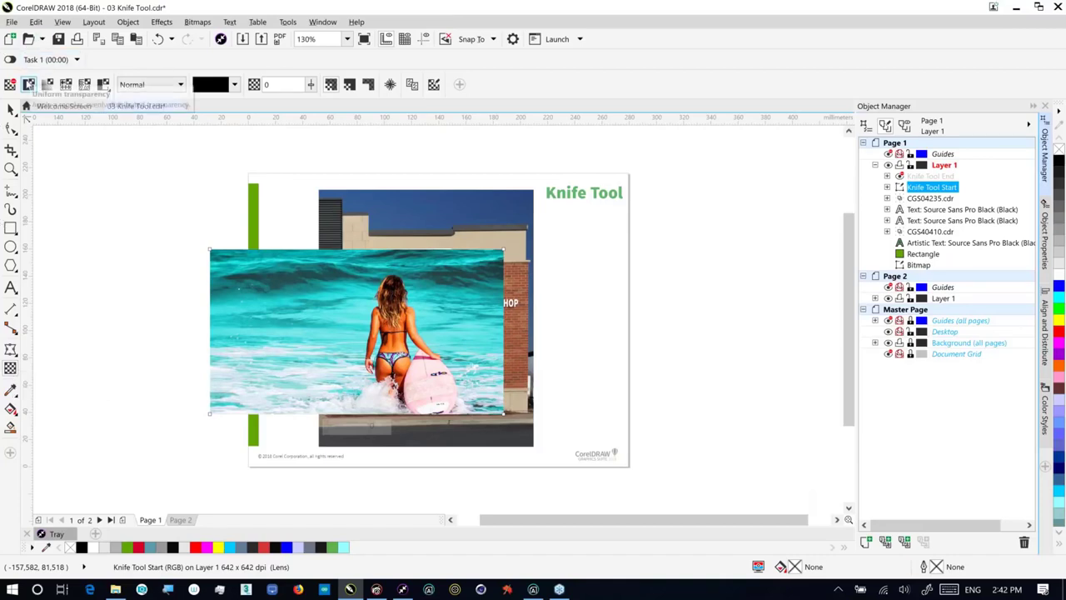
{"action": "left_click", "coordinate": [29, 84]}
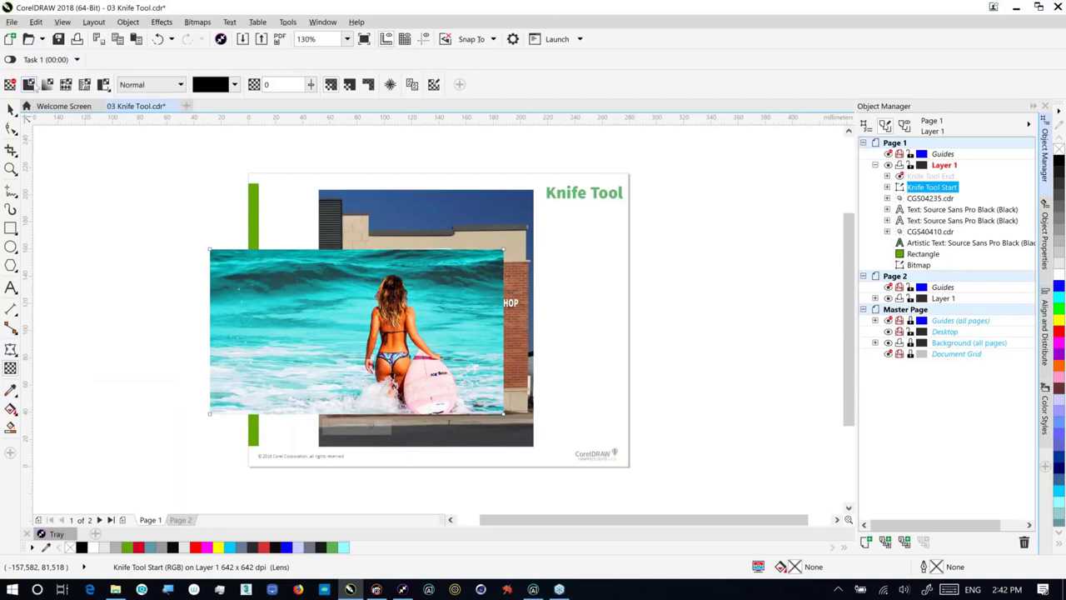
{"action": "left_click", "coordinate": [274, 84]}
{"action": "type", "text": "5"}
{"action": "key", "text": "Return"}
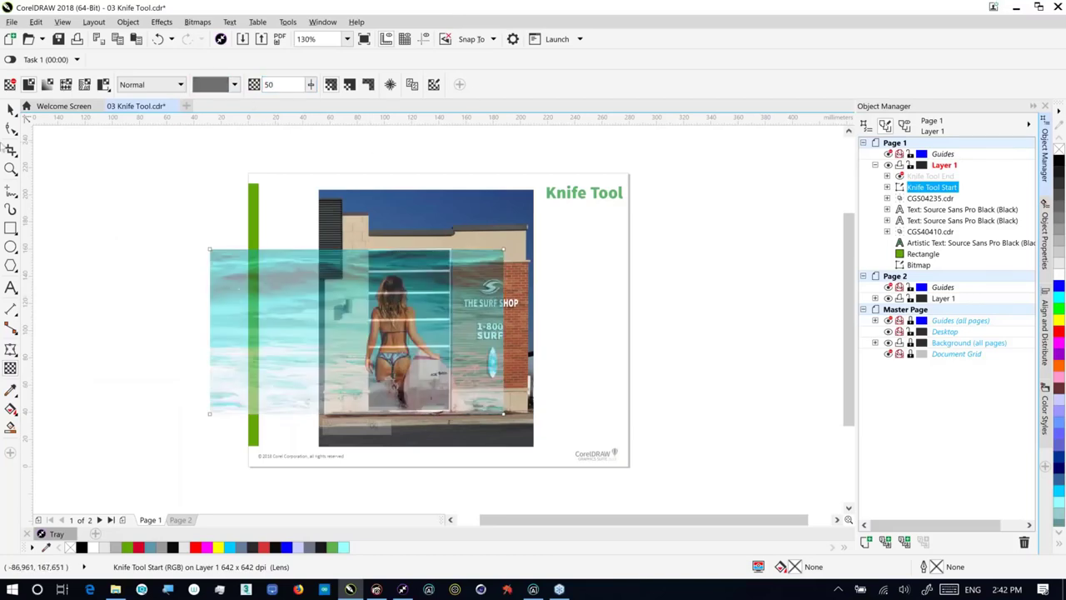
Shift the semi-transparent photo slightly over the shop windows and crop it to the window area, about 58 by 116 mm
{"action": "left_click", "coordinate": [10, 109]}
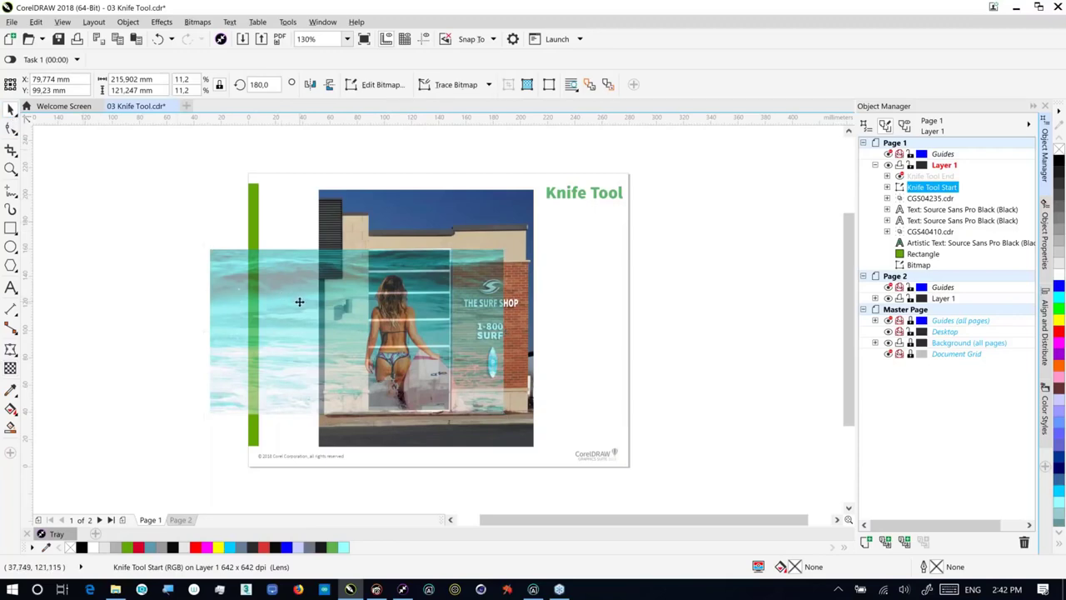
{"action": "left_click_drag", "start_coordinate": [299, 301], "coordinate": [304, 304]}
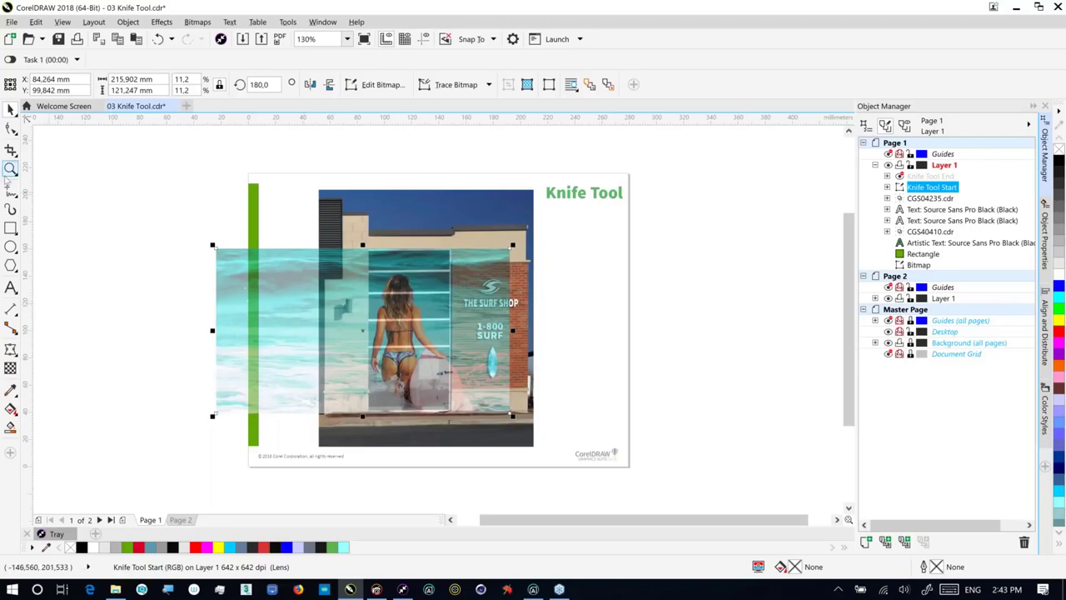
{"action": "left_click", "coordinate": [10, 150]}
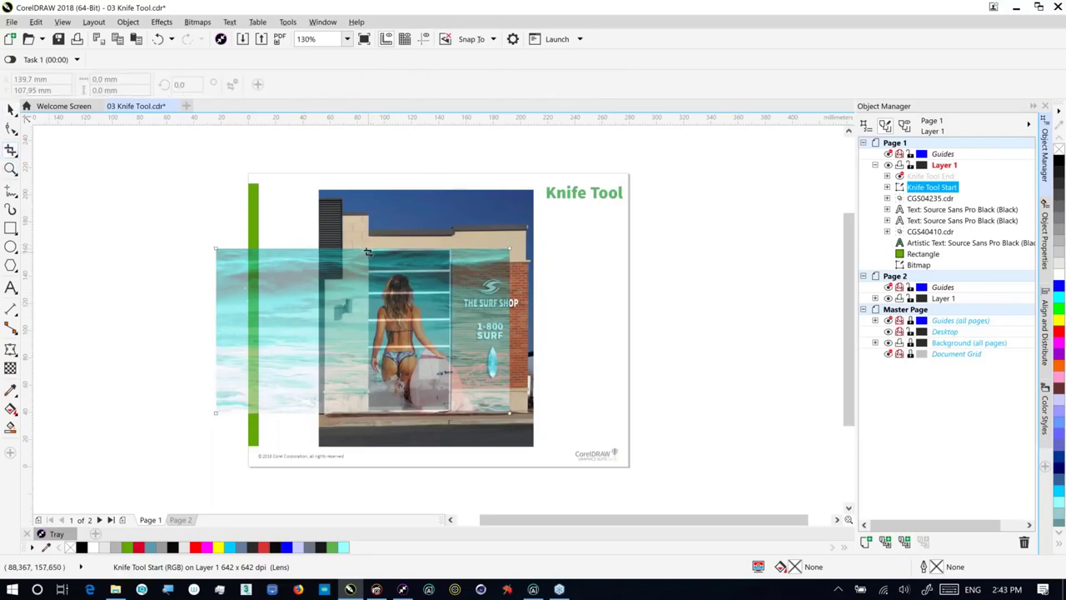
{"action": "mouse_move", "coordinate": [367, 251]}
{"action": "left_mouse_down"}
{"action": "mouse_move", "coordinate": [396, 363]}
{"action": "mouse_move", "coordinate": [456, 416]}
{"action": "mouse_move", "coordinate": [477, 419]}
{"action": "mouse_move", "coordinate": [446, 410]}
{"action": "left_mouse_up"}
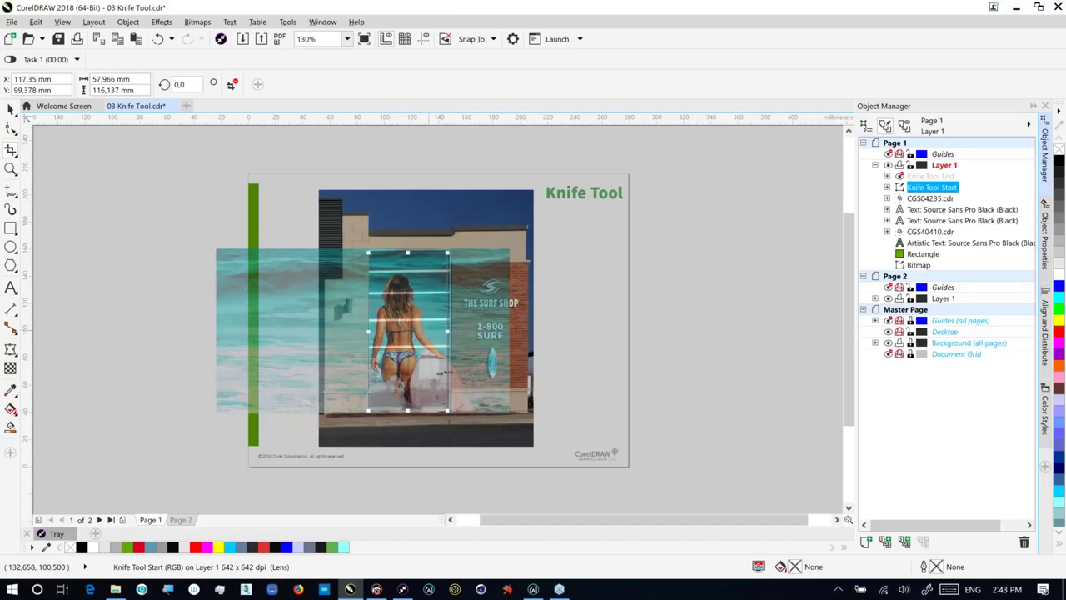
{"action": "key", "text": "Return"}
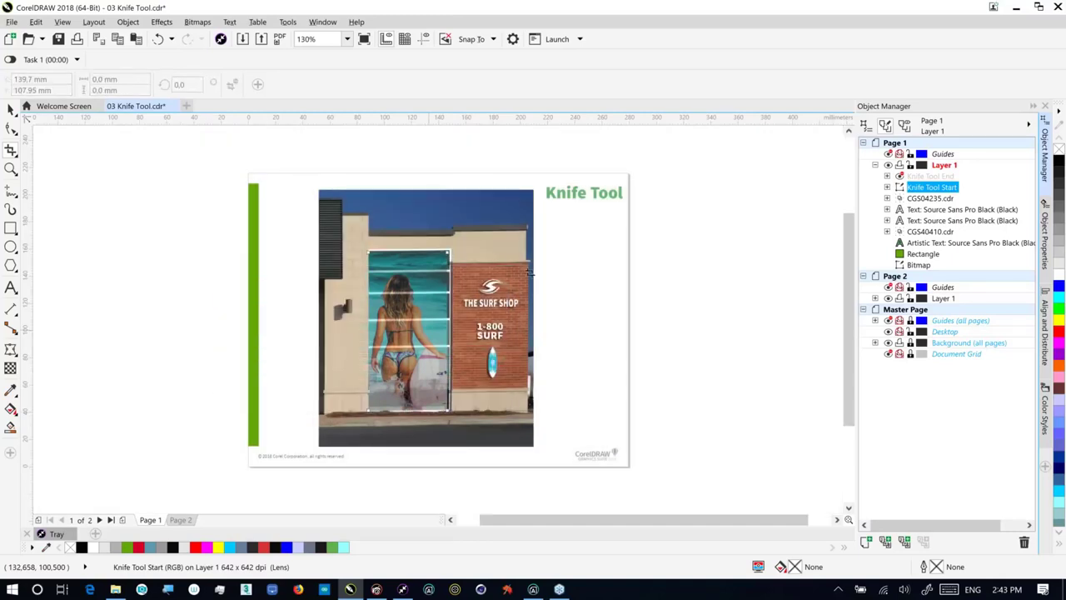
Cut the Knife Tool Start photo horizontally along the two uppermost window bars with the Knife tool, using a 3 mm gap
{"action": "left_click", "coordinate": [10, 150]}
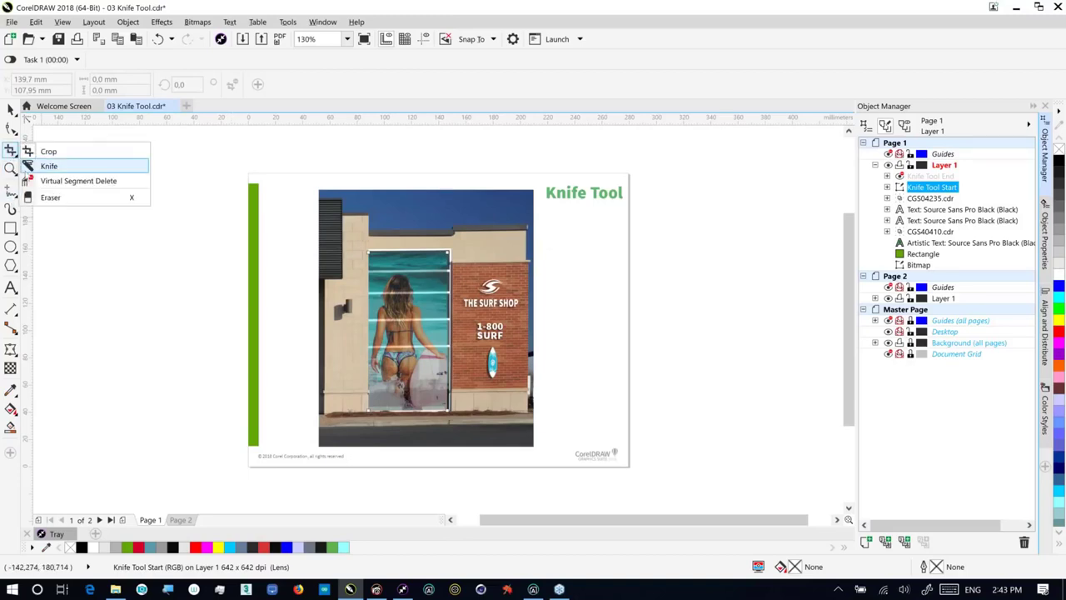
{"action": "left_click", "coordinate": [35, 165]}
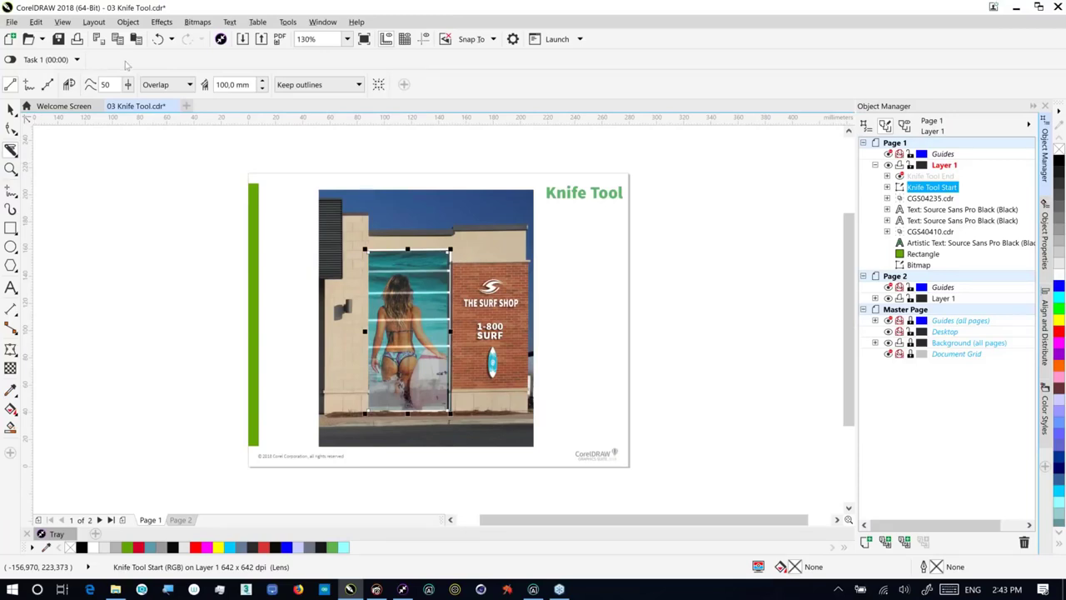
{"action": "left_click", "coordinate": [246, 84]}
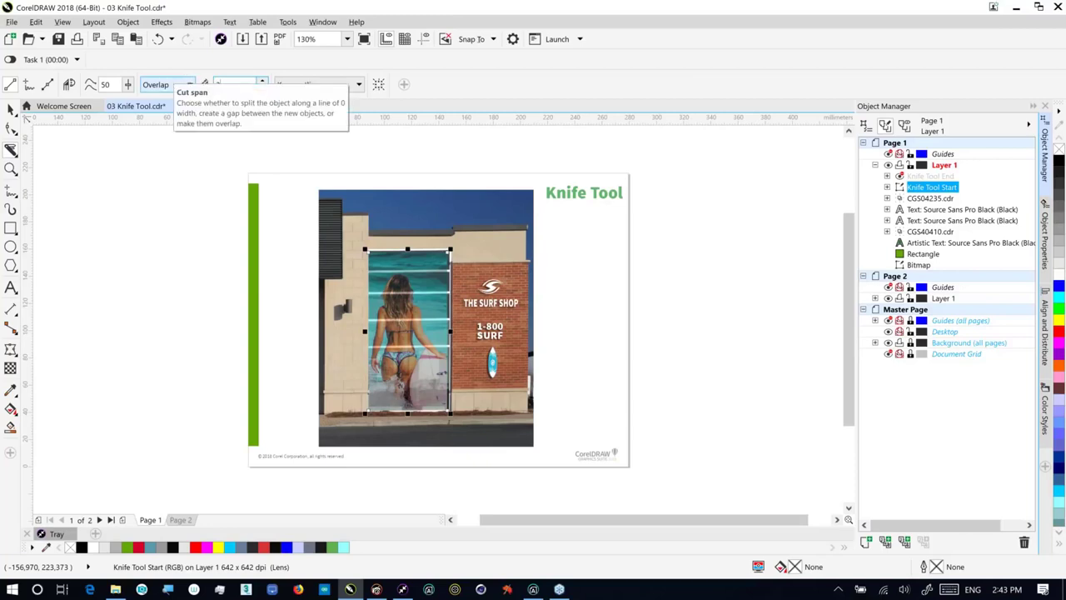
{"action": "left_click", "coordinate": [164, 87]}
{"action": "left_click", "coordinate": [151, 113]}
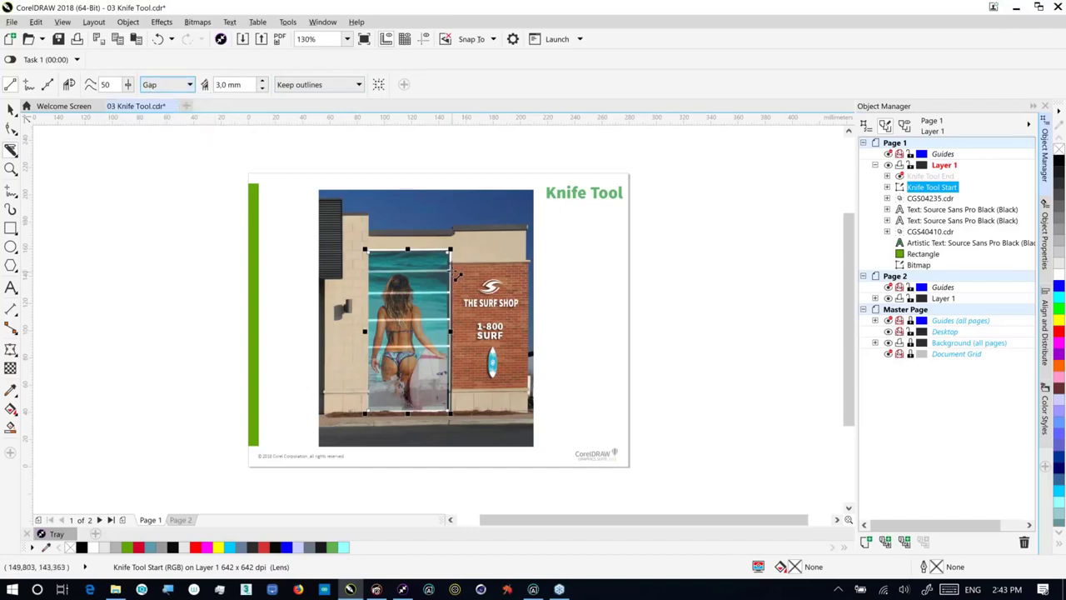
{"action": "left_click", "coordinate": [450, 273]}
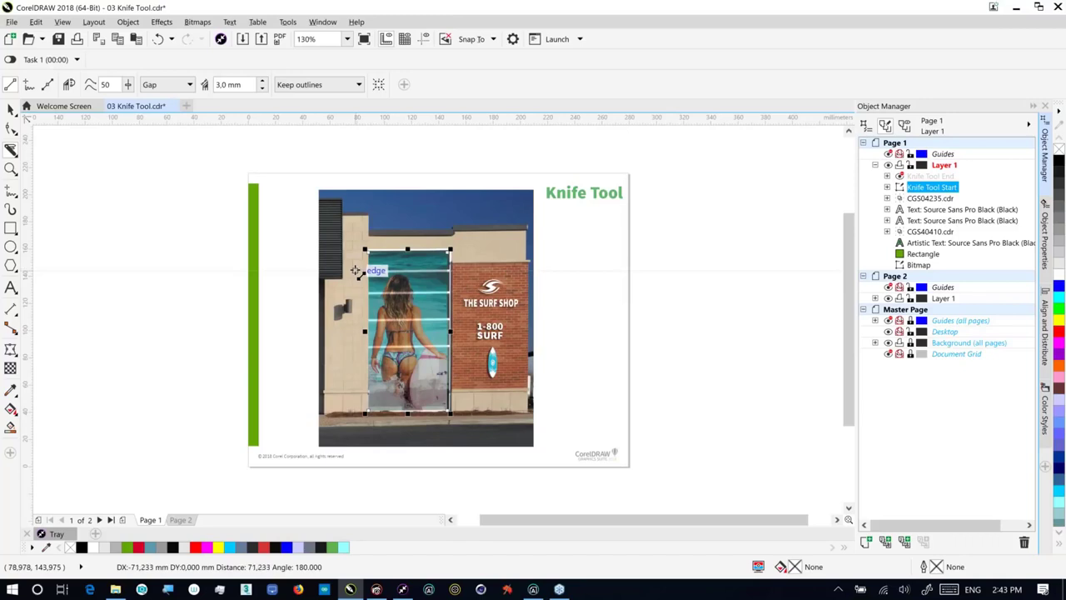
{"action": "left_click", "coordinate": [356, 271]}
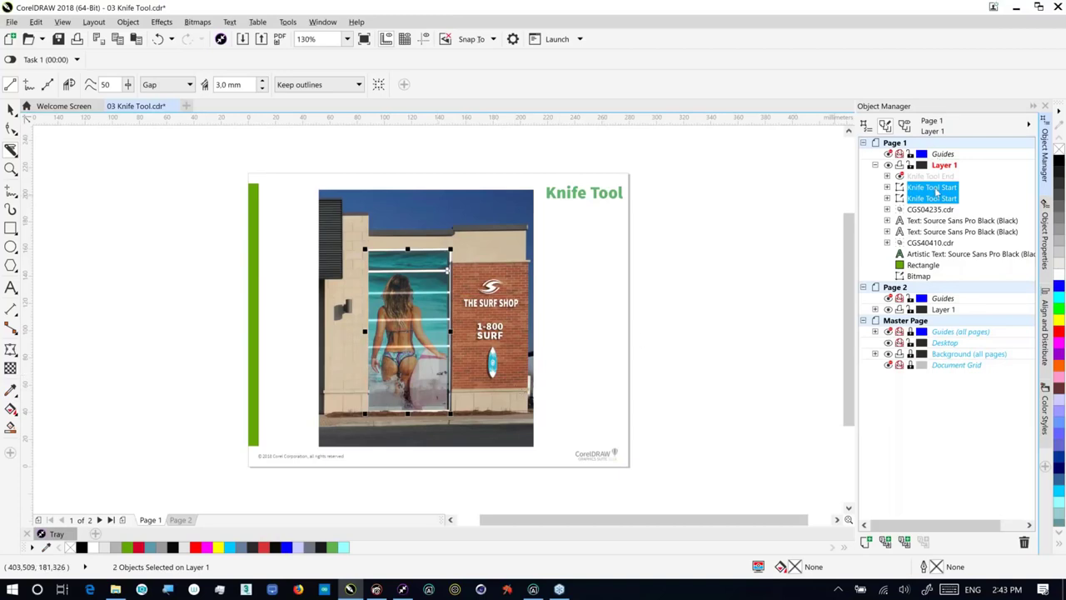
{"action": "left_click", "coordinate": [938, 188]}
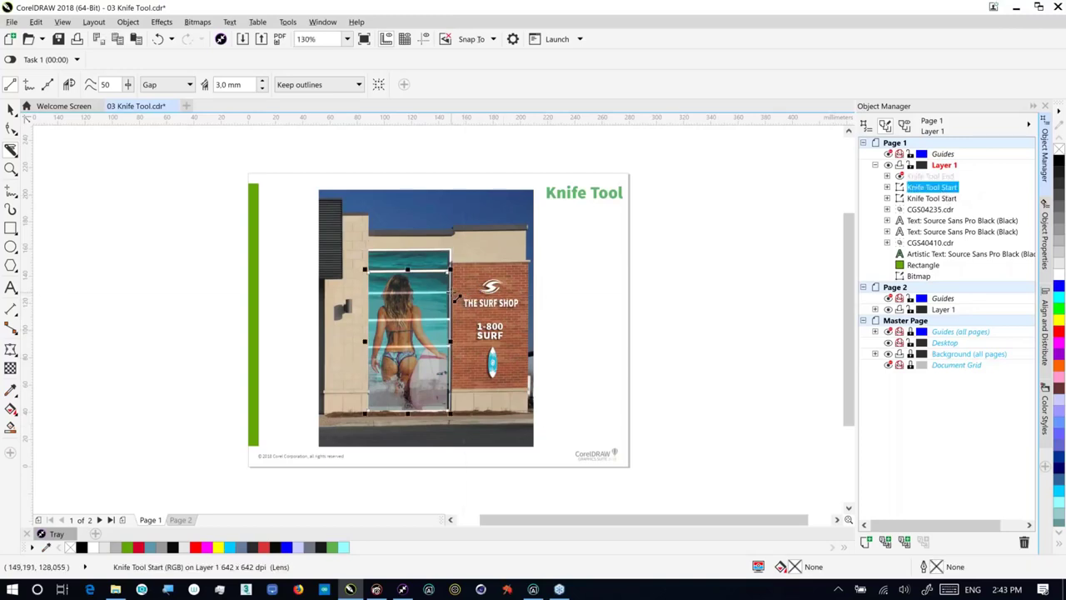
{"action": "left_click_drag", "start_coordinate": [449, 292], "coordinate": [333, 292]}
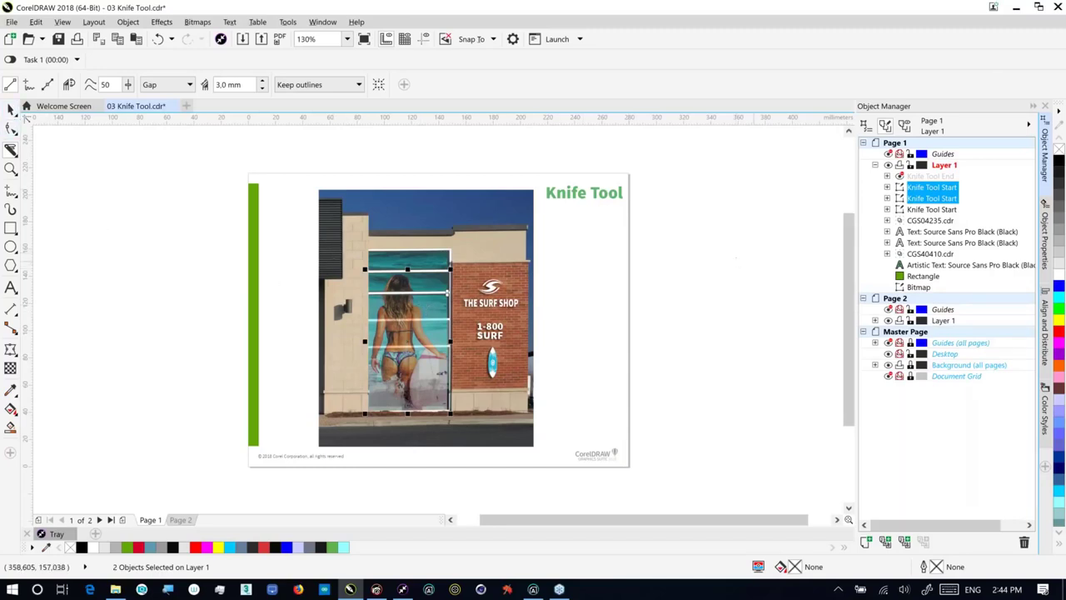
Weld the three Knife Tool Start pieces into a single object
{"action": "left_click", "coordinate": [938, 209], "text": "shift"}
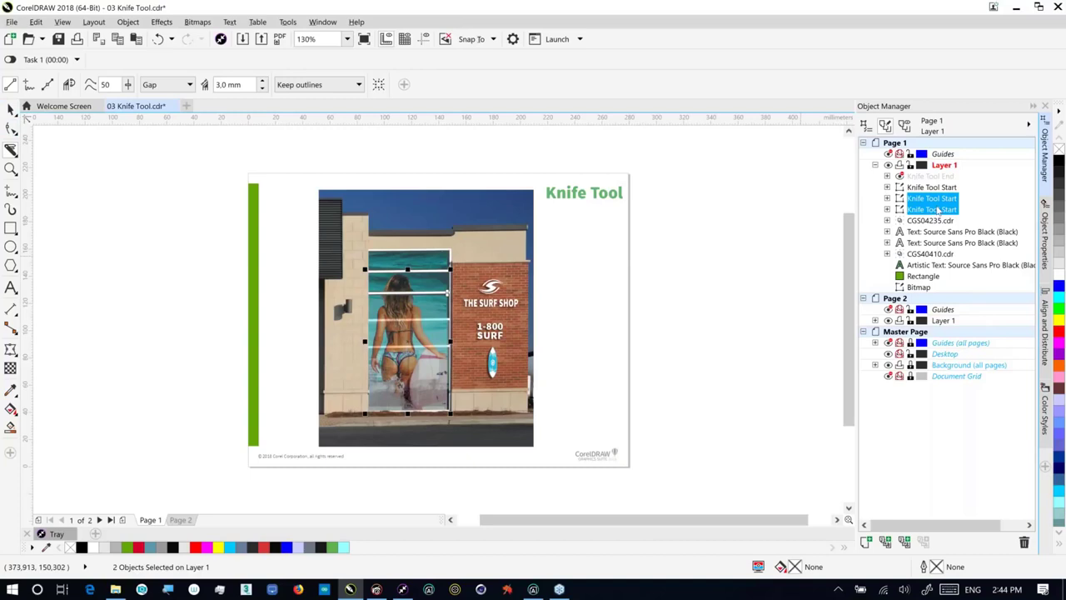
{"action": "left_click", "coordinate": [933, 189]}
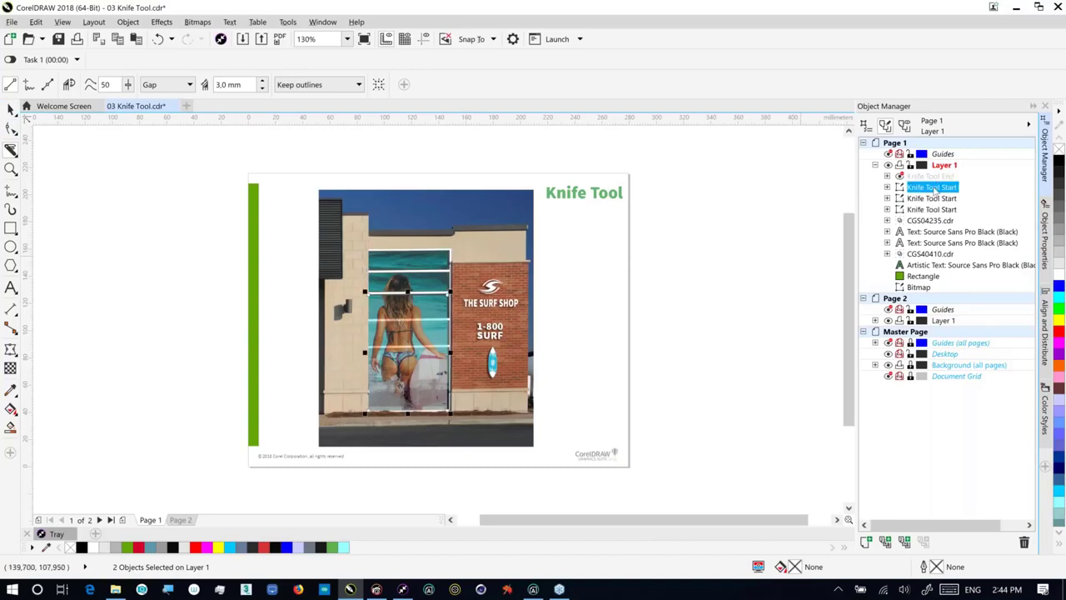
{"action": "left_click", "coordinate": [931, 209], "text": "shift"}
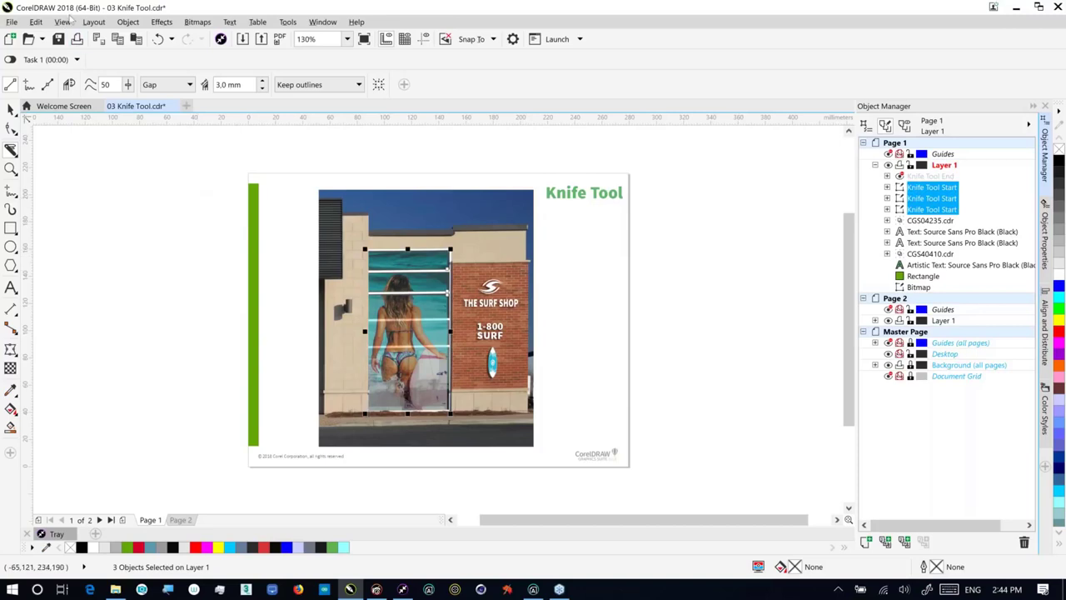
{"action": "left_click", "coordinate": [125, 23]}
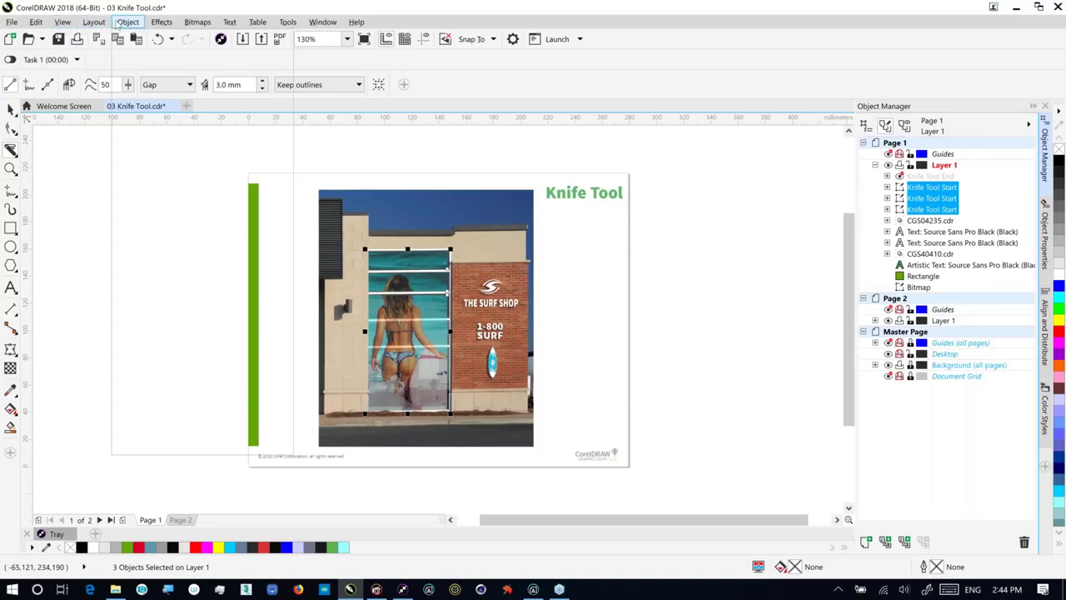
{"action": "mouse_move", "coordinate": [251, 313]}
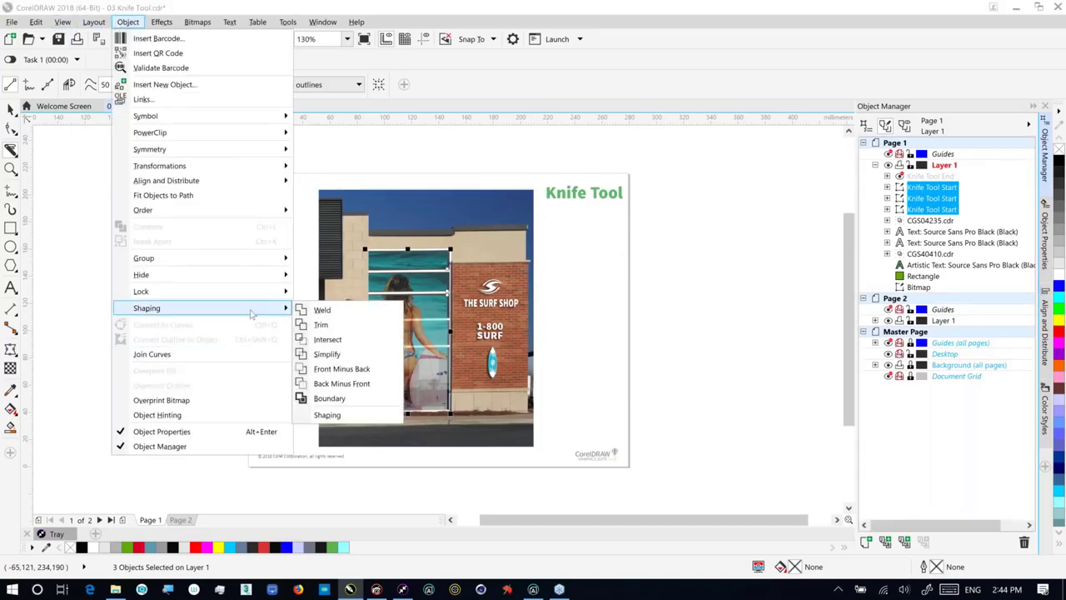
{"action": "left_click", "coordinate": [321, 310]}
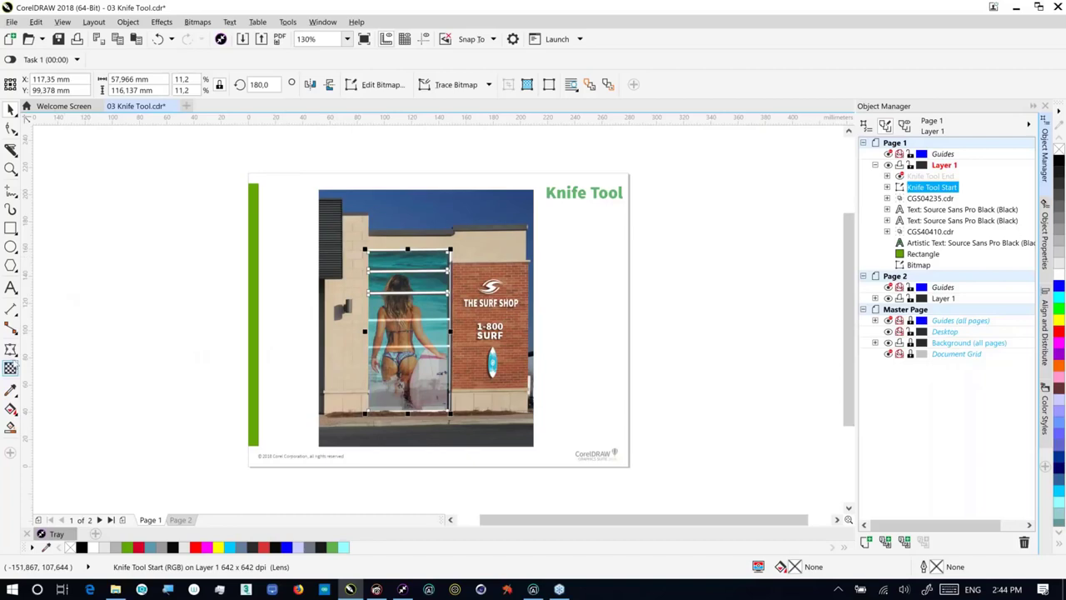
Set the welded window photo's transparency to the Overlay merge mode with a value of 30
{"action": "left_click", "coordinate": [10, 367]}
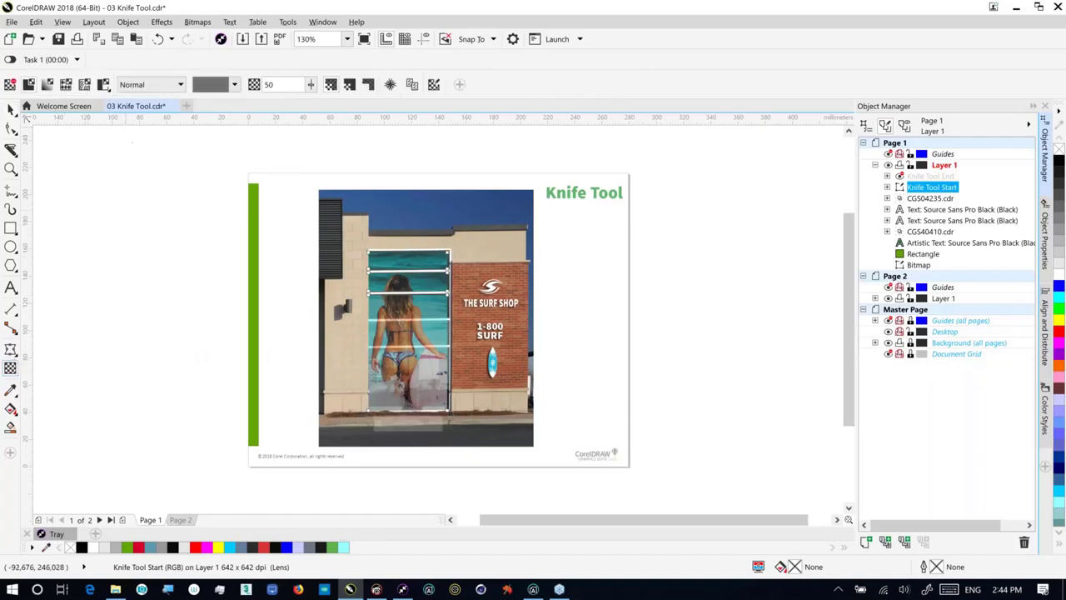
{"action": "left_click", "coordinate": [169, 87]}
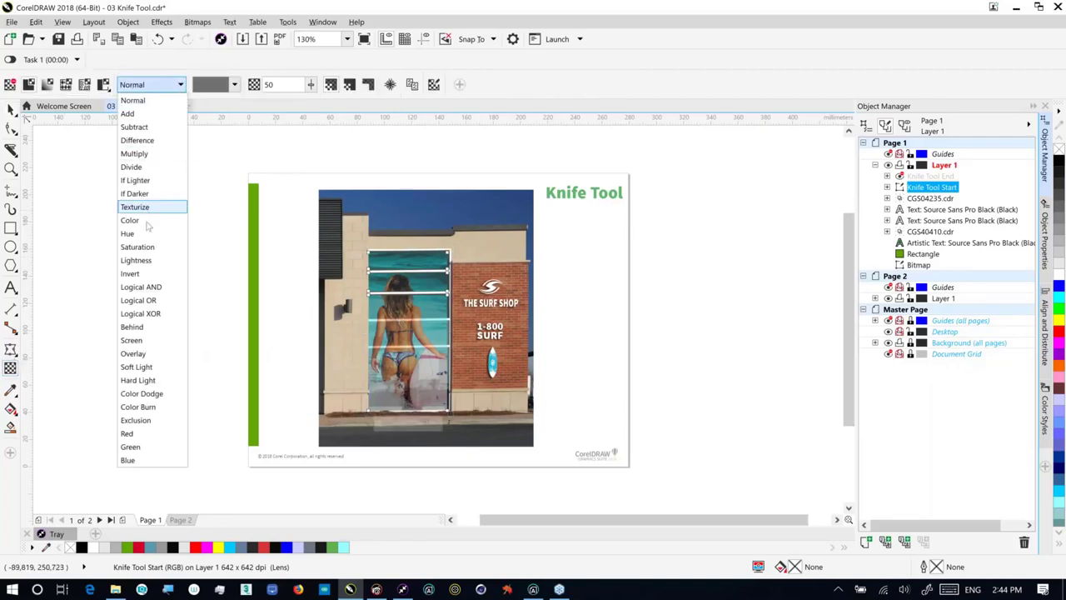
{"action": "left_click", "coordinate": [160, 354]}
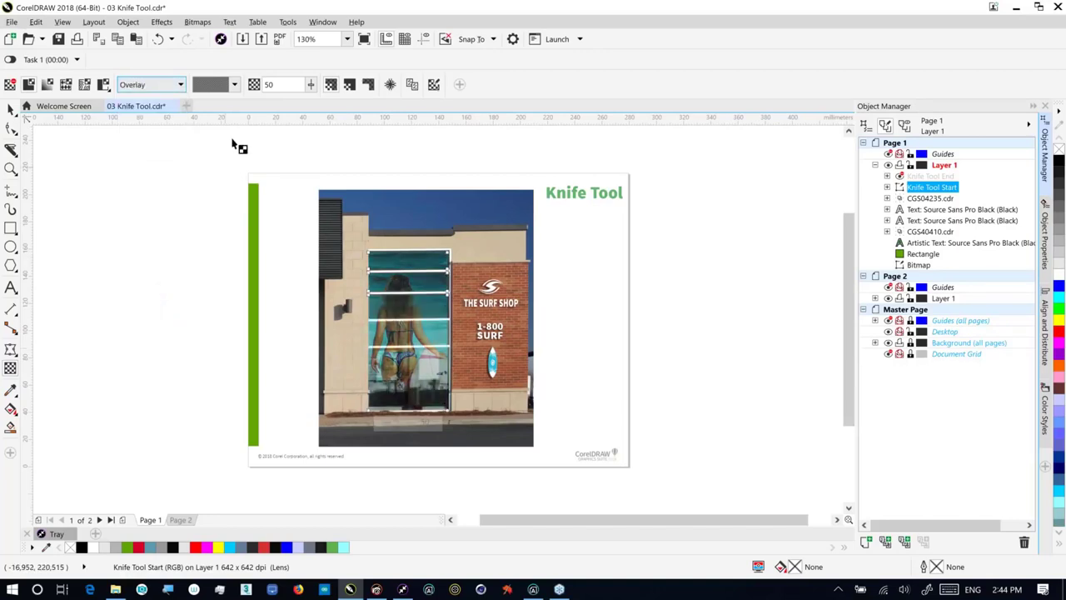
{"action": "double_click", "coordinate": [273, 84]}
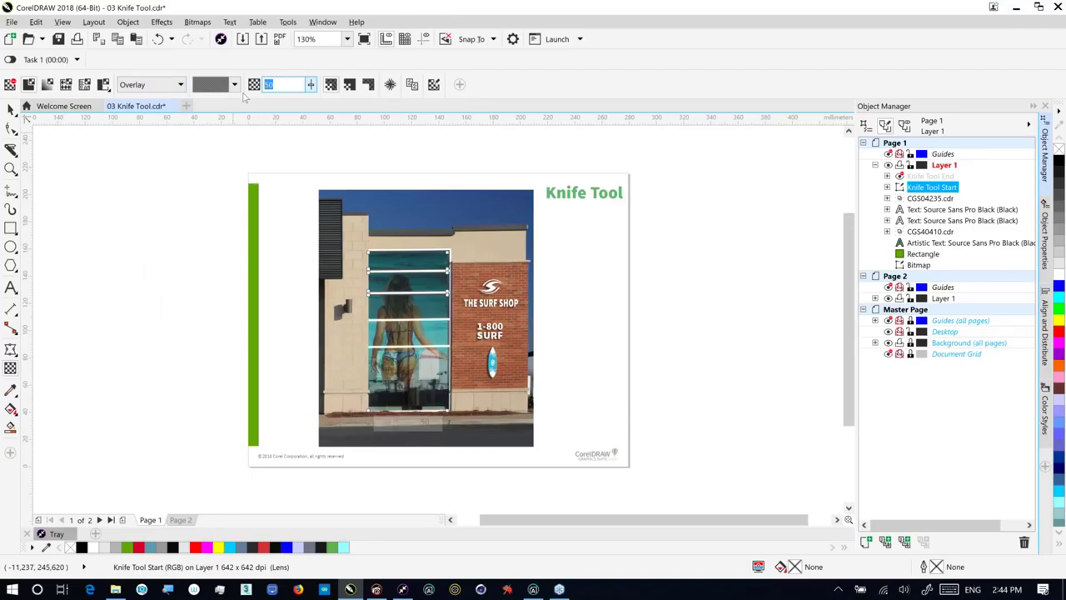
{"action": "type", "text": "30"}
{"action": "key", "text": "Return"}
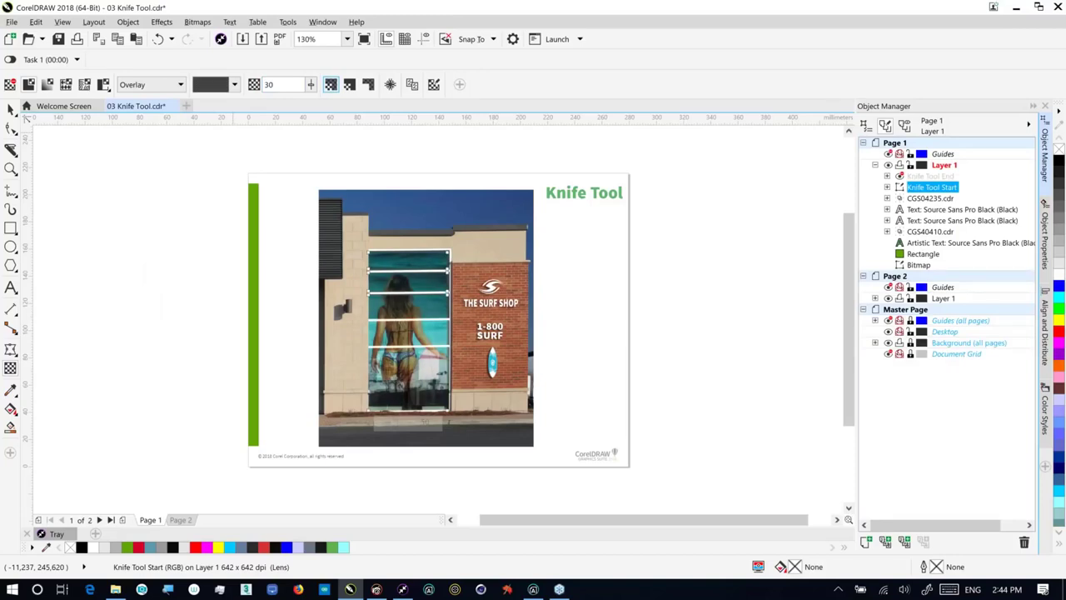
On Page 2, cut the Knife Bitmap freehand from bottom to top behind the van's front door, using a 10 mm overlap
{"action": "left_click", "coordinate": [182, 520]}
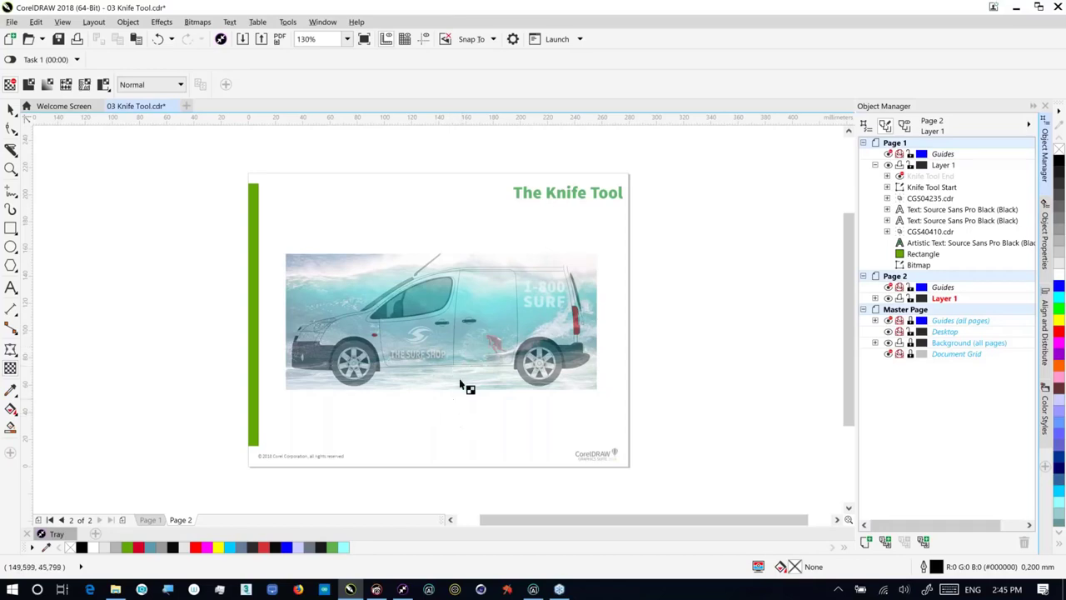
{"action": "left_click", "coordinate": [463, 389]}
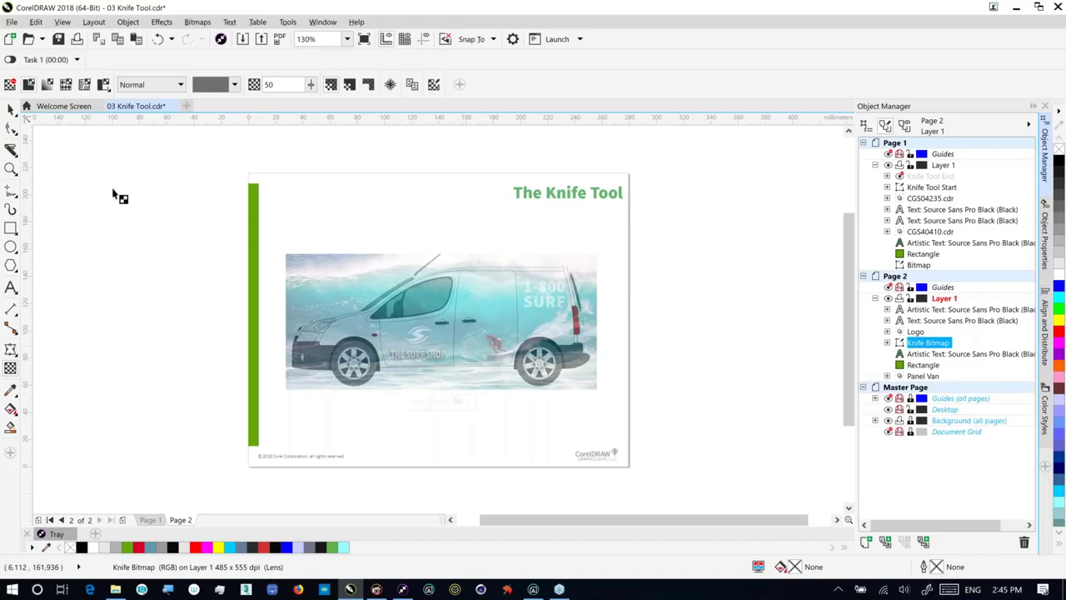
{"action": "left_click", "coordinate": [10, 109]}
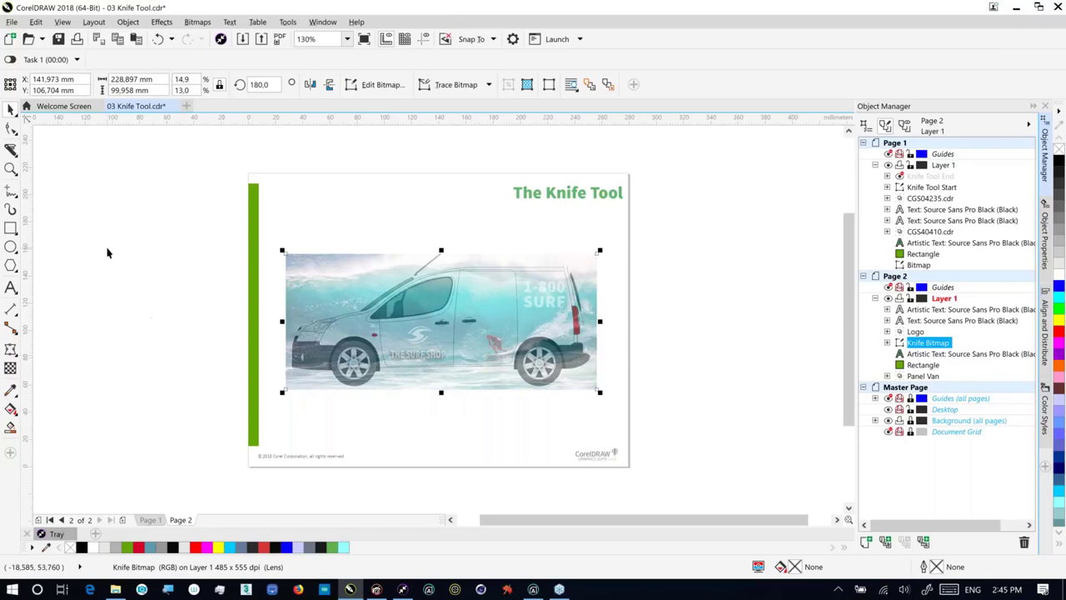
{"action": "left_click", "coordinate": [11, 149]}
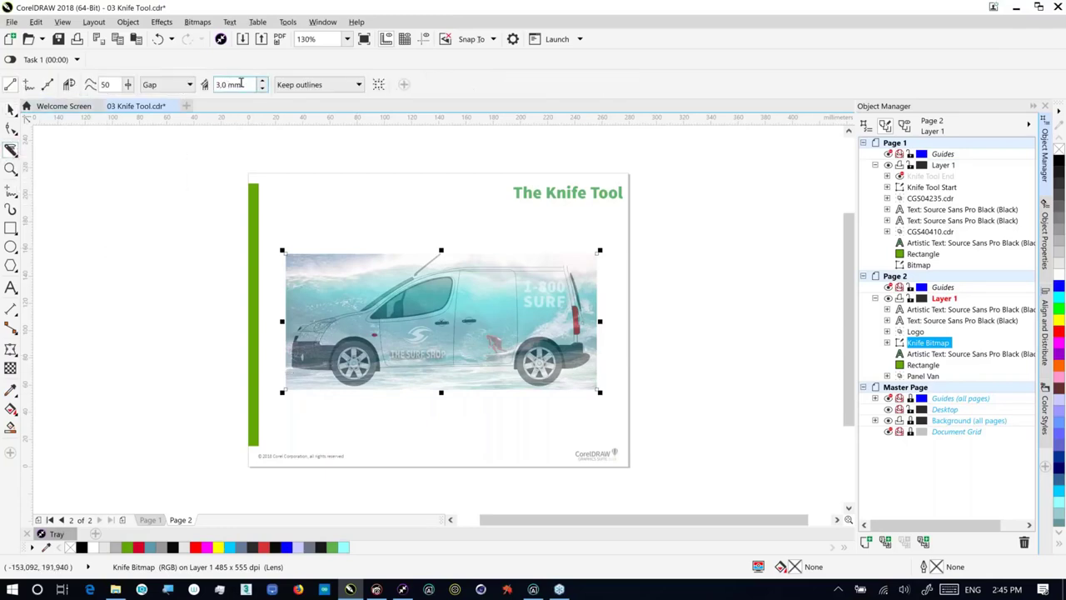
{"action": "left_click_drag", "start_coordinate": [242, 85], "coordinate": [172, 84]}
{"action": "type", "text": "10"}
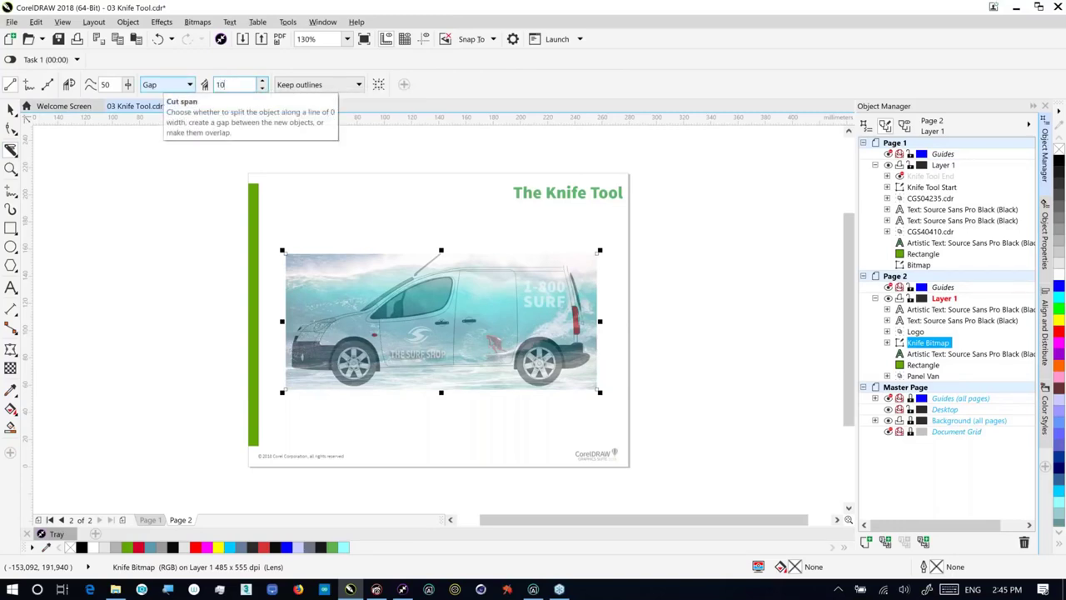
{"action": "key", "text": "Tab"}
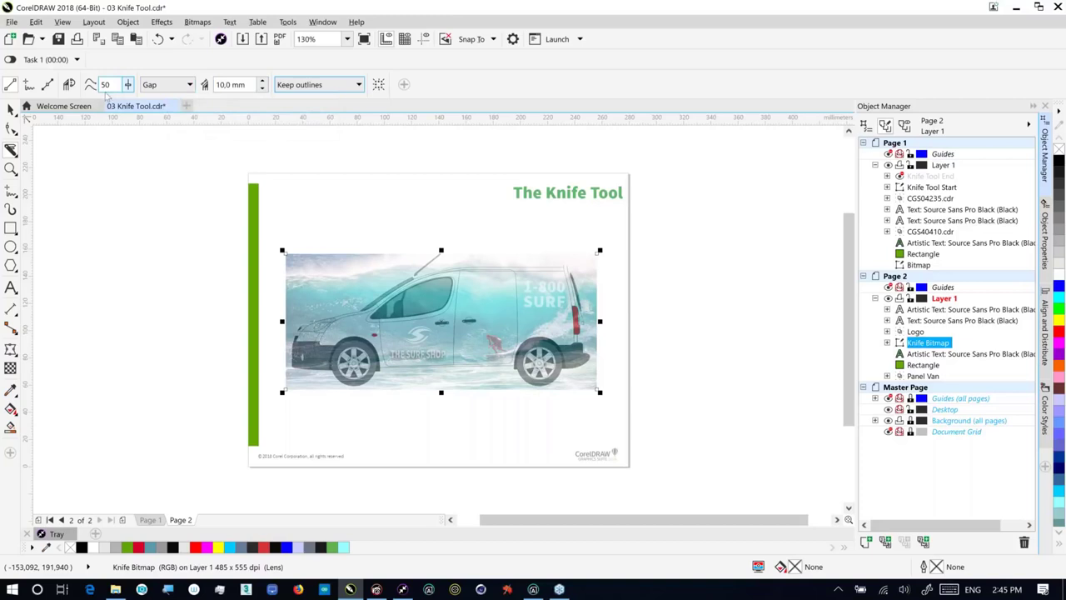
{"action": "left_click", "coordinate": [171, 84]}
{"action": "left_click", "coordinate": [165, 125]}
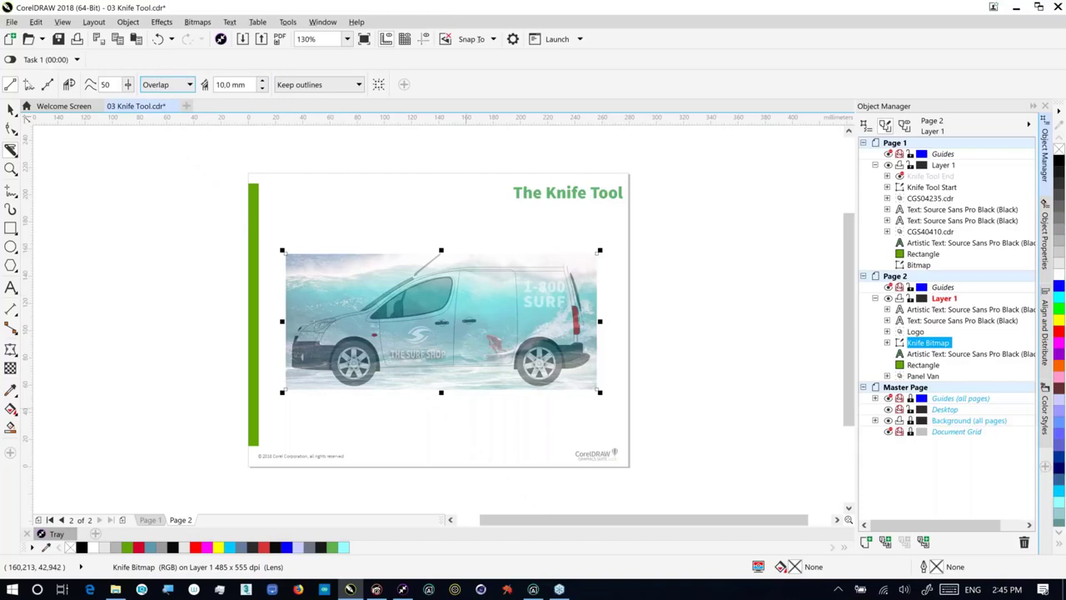
{"action": "left_click", "coordinate": [30, 84]}
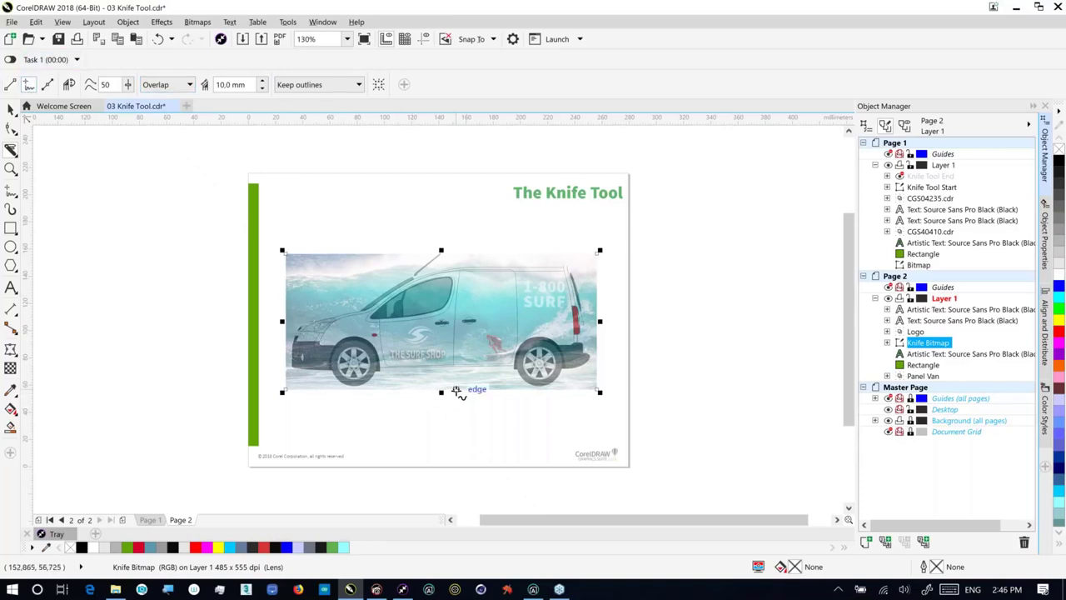
{"action": "left_click_drag", "start_coordinate": [457, 391], "coordinate": [473, 237]}
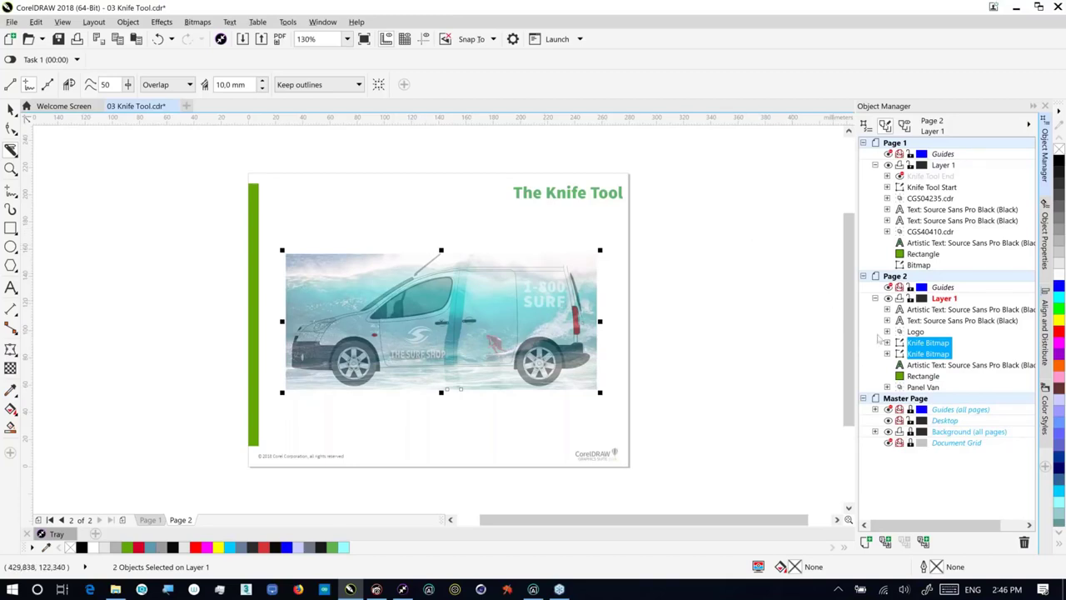
Try moving the rear piece of the cut Knife Bitmap away from the front piece
{"action": "left_click", "coordinate": [936, 354]}
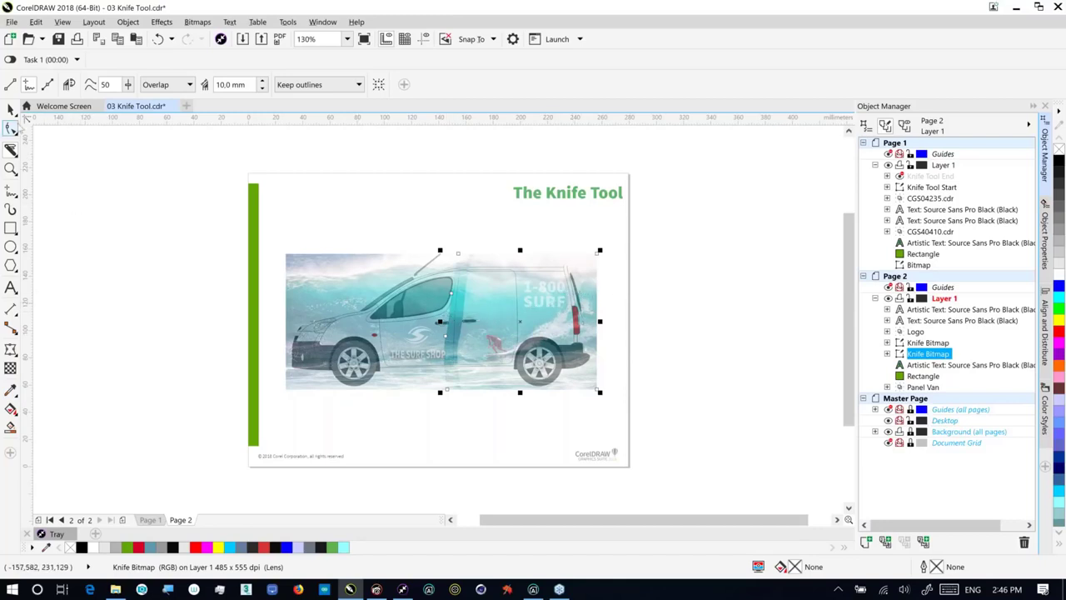
{"action": "left_click", "coordinate": [11, 109]}
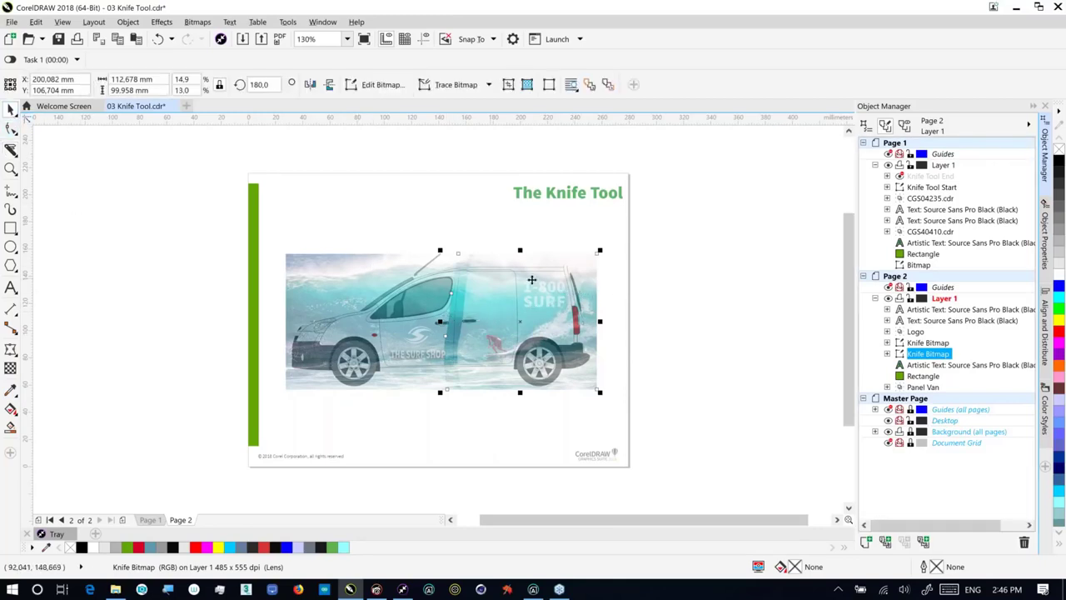
{"action": "mouse_move", "coordinate": [531, 264]}
{"action": "left_mouse_down"}
{"action": "mouse_move", "coordinate": [542, 265]}
{"action": "mouse_move", "coordinate": [526, 261]}
{"action": "left_mouse_up"}
Close 03 Knife Tool without saving and open 04 Add Perspective from the 02 Corel for Signage Pros folder
{"action": "left_click", "coordinate": [172, 107]}
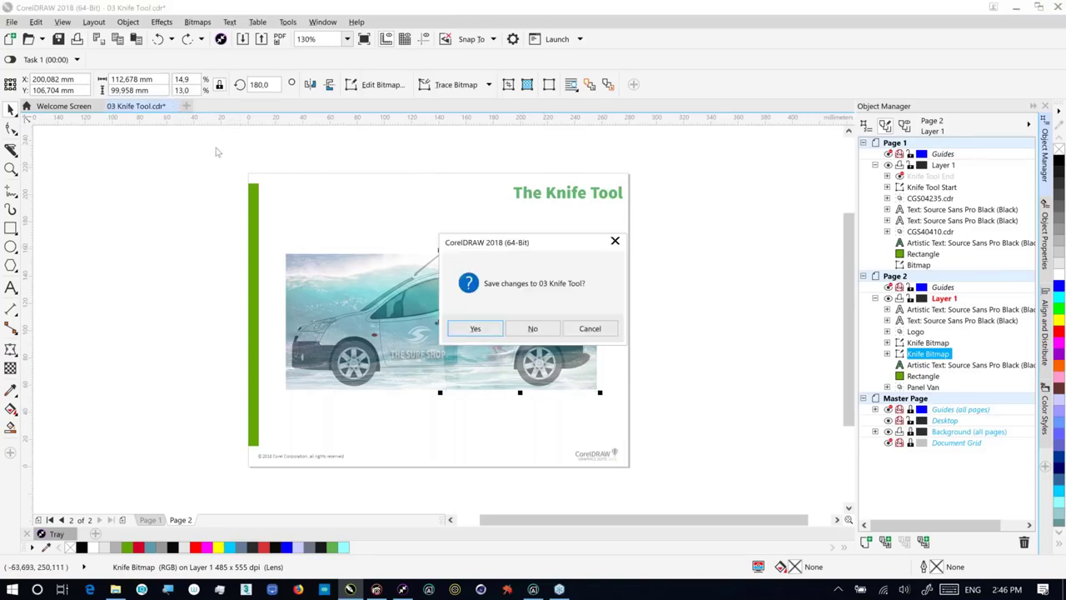
{"action": "left_click", "coordinate": [533, 328]}
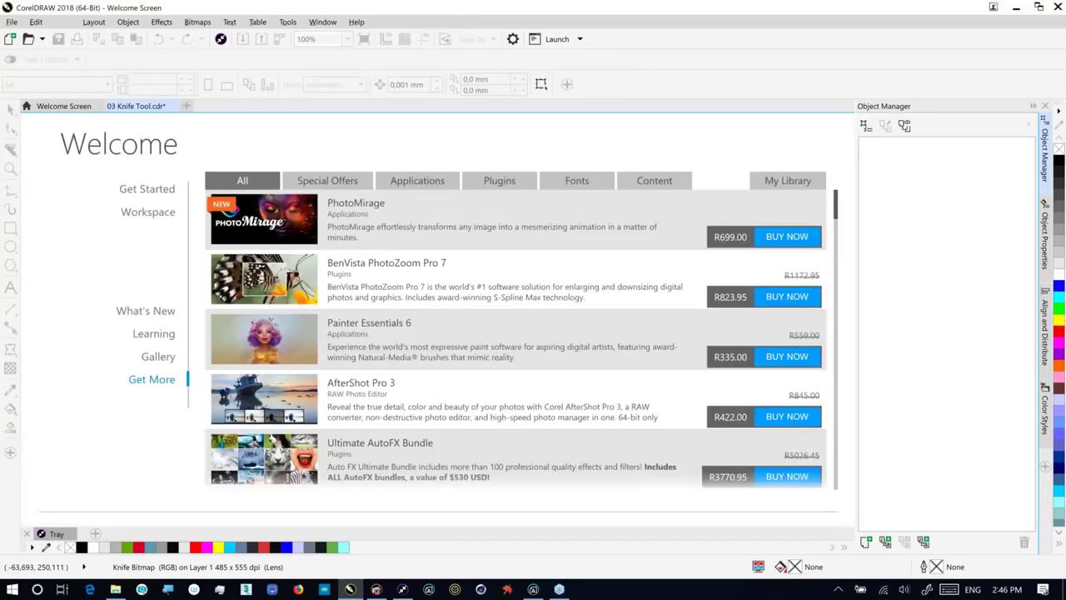
{"action": "left_click", "coordinate": [115, 590]}
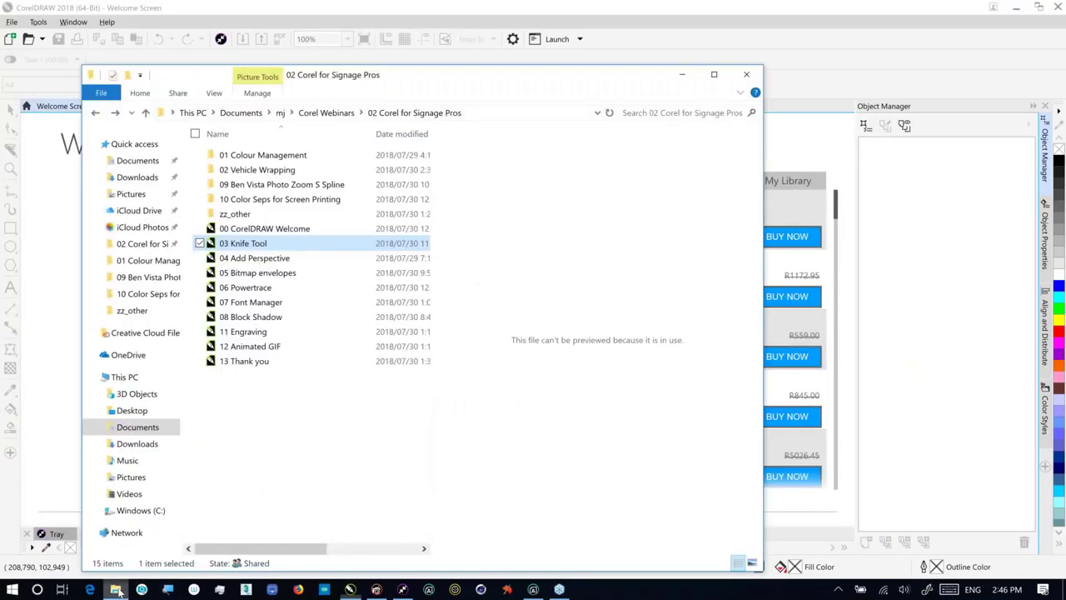
{"action": "double_click", "coordinate": [241, 259]}
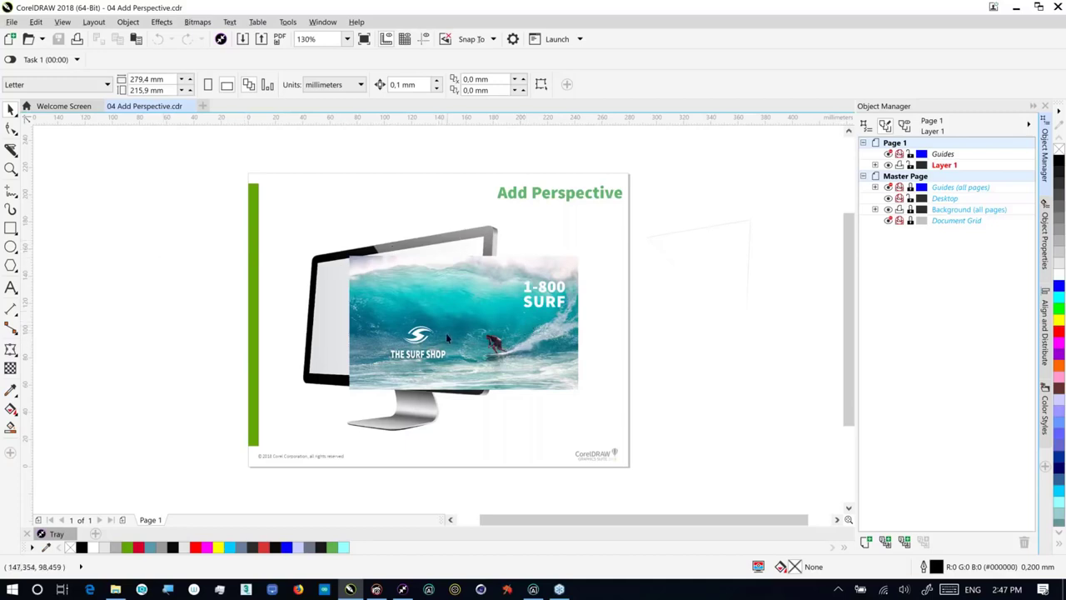
Try Add Perspective on the grouped surf artwork, then undo it
{"action": "left_click", "coordinate": [501, 298]}
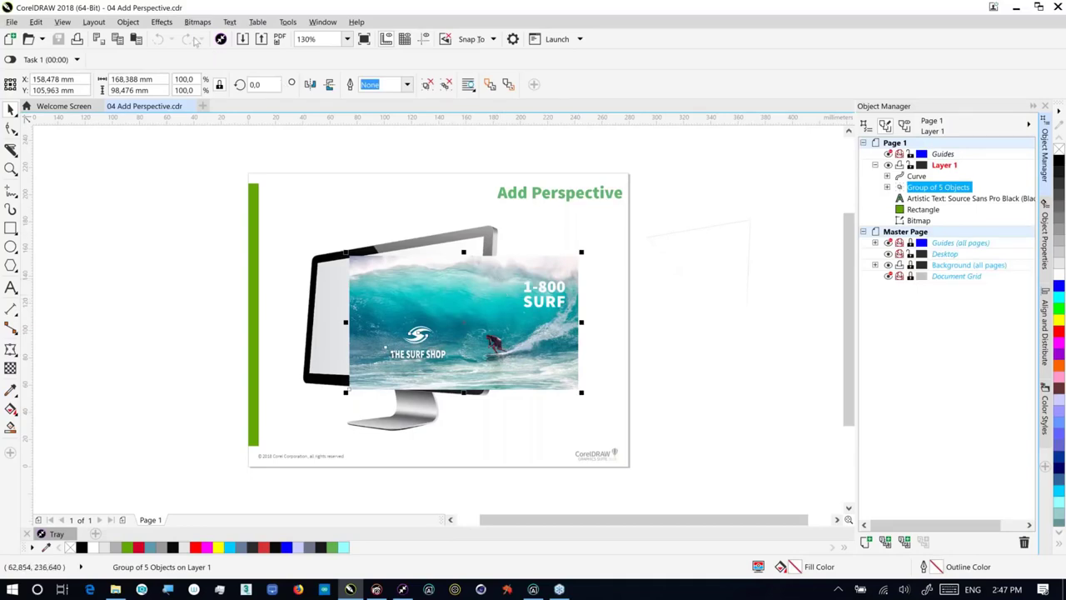
{"action": "left_click", "coordinate": [198, 21]}
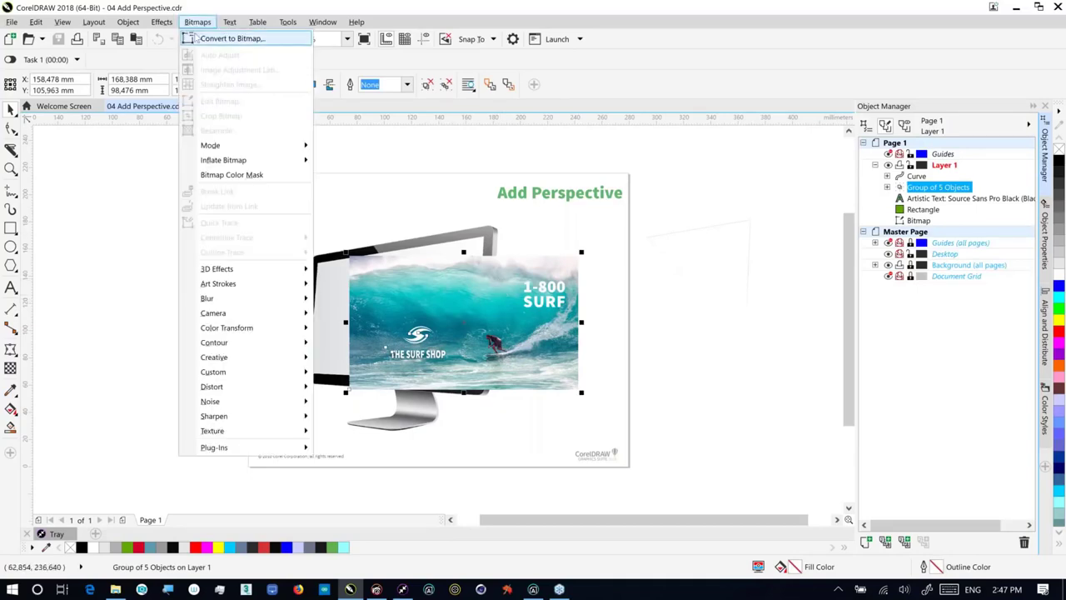
{"action": "left_click", "coordinate": [122, 207]}
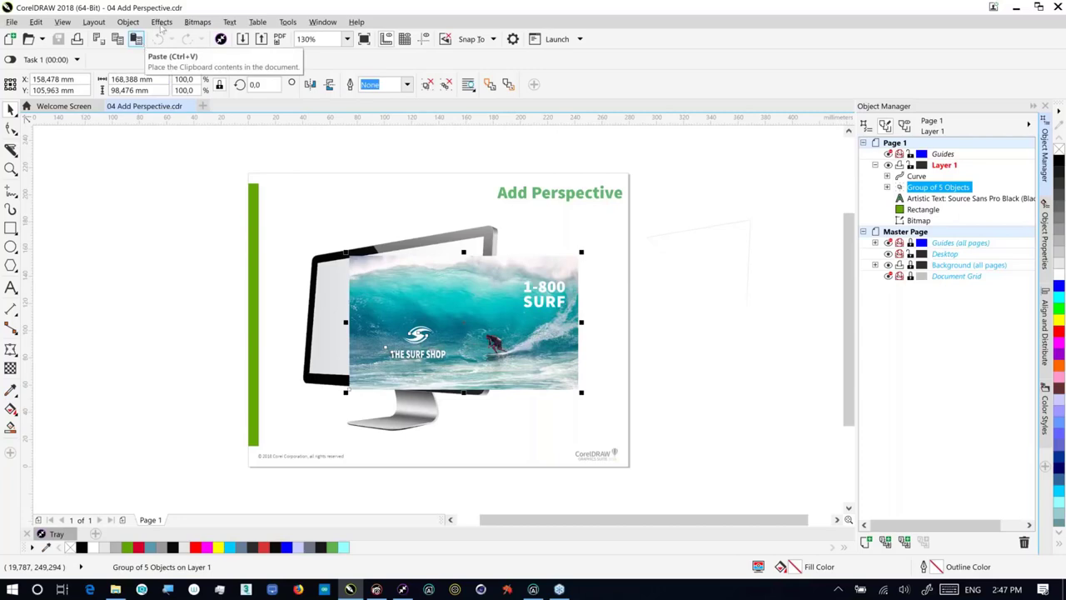
{"action": "left_click", "coordinate": [160, 23]}
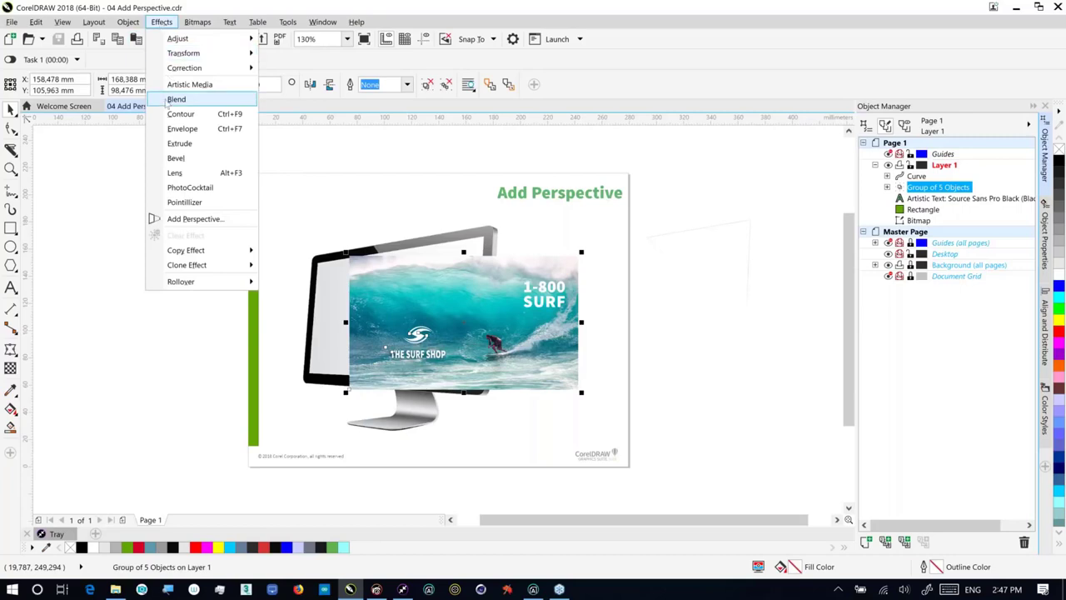
{"action": "left_click", "coordinate": [183, 219]}
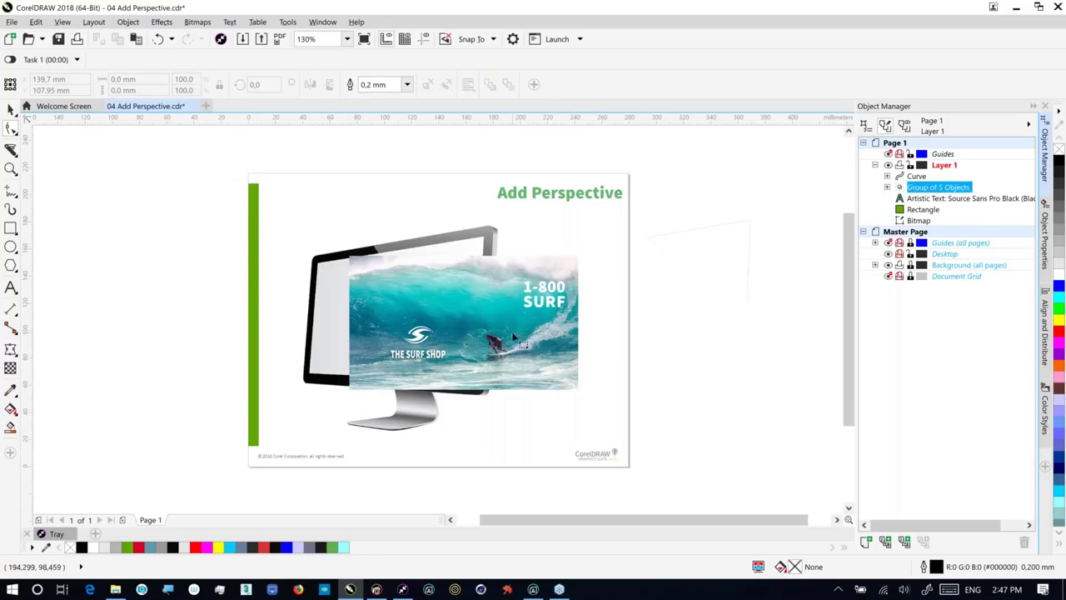
{"action": "key", "text": "ctrl+z"}
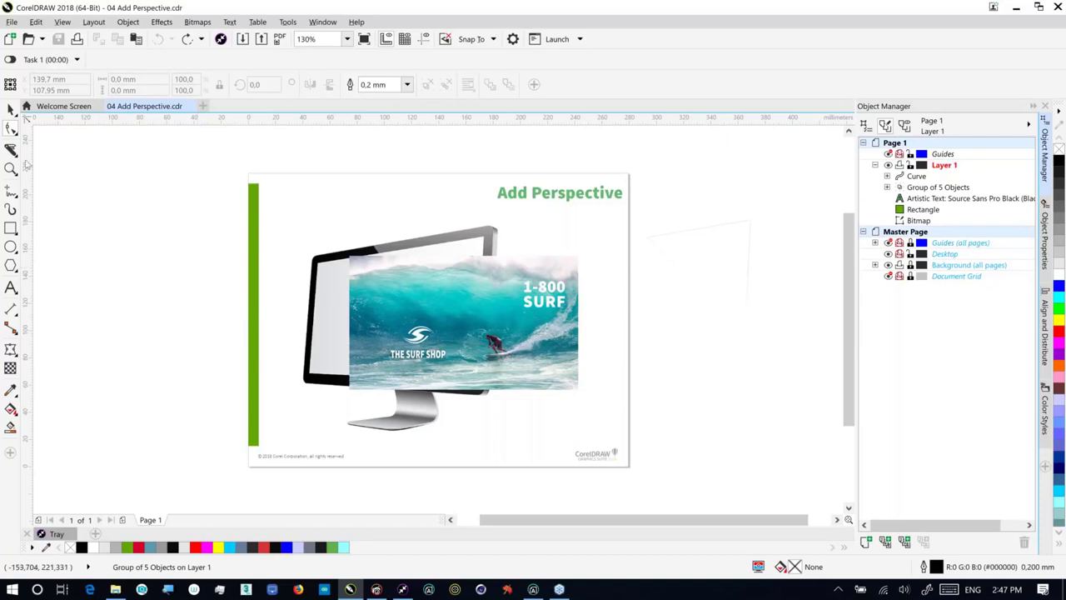
{"action": "left_click", "coordinate": [10, 110]}
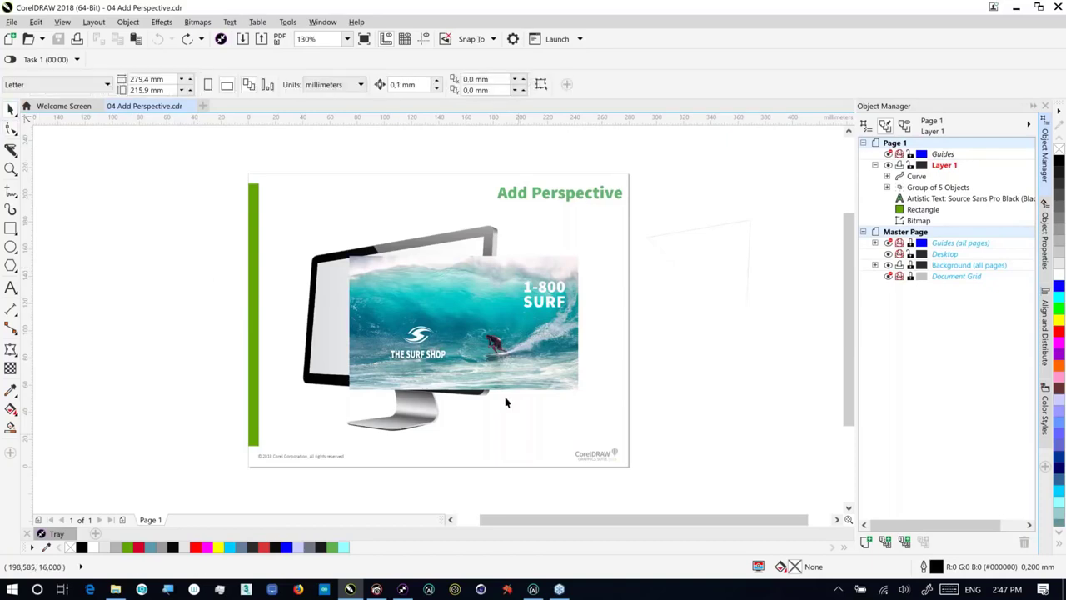
Convert the surf artwork group to a 72 dpi RGB Color (24-bit) bitmap with anti-aliasing and a transparent background
{"action": "left_click", "coordinate": [499, 356]}
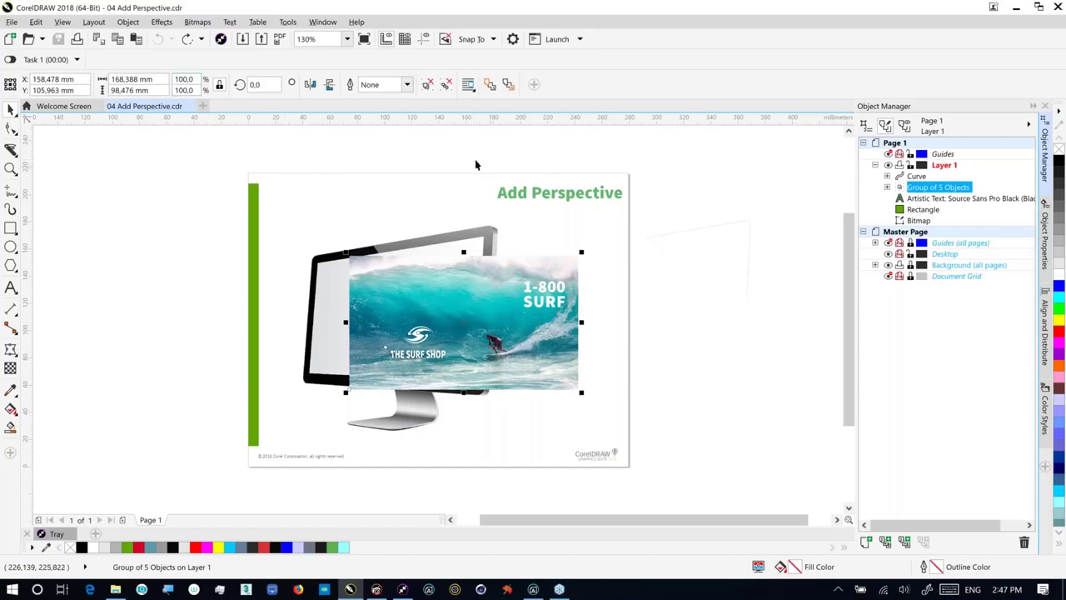
{"action": "left_click", "coordinate": [200, 23]}
{"action": "left_click", "coordinate": [208, 39]}
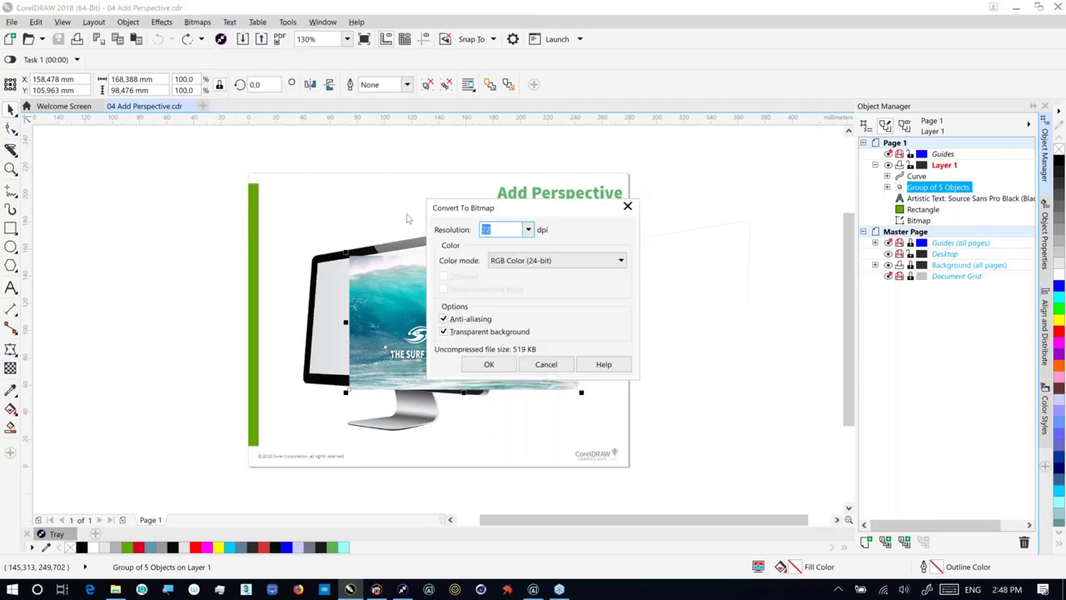
{"action": "left_click_drag", "start_coordinate": [470, 212], "coordinate": [508, 149]}
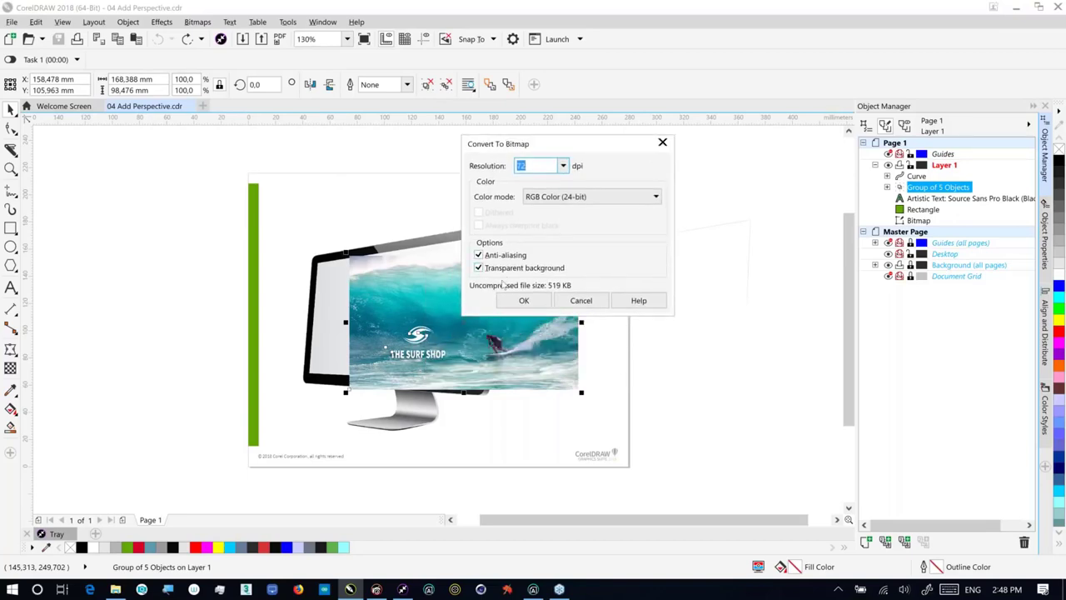
{"action": "left_click", "coordinate": [524, 301]}
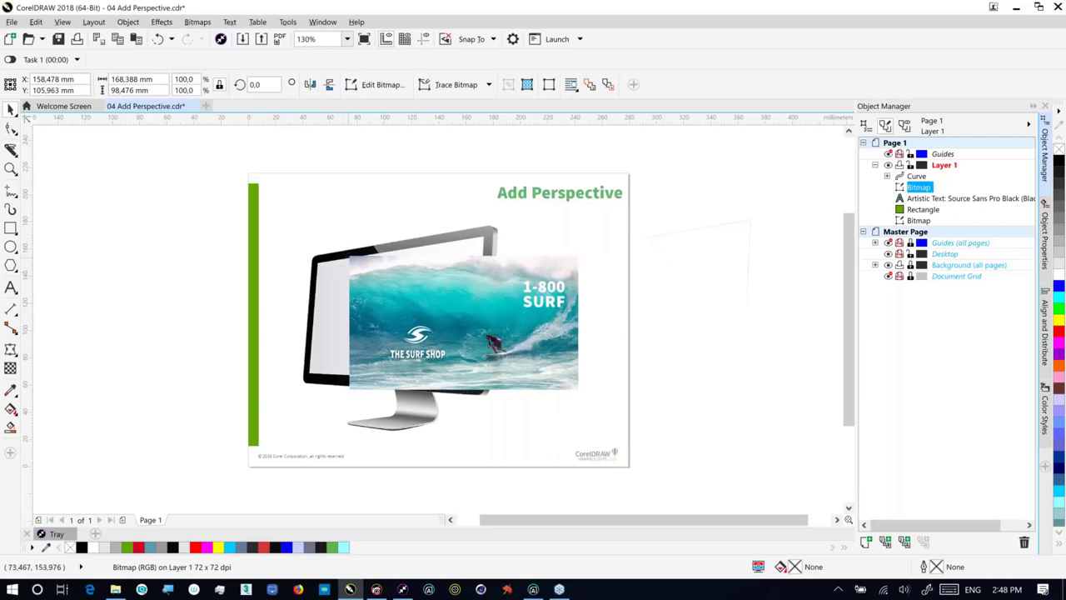
Apply Add Perspective to the surf bitmap and fit its four corners to the monitor's screen area
{"action": "left_click_drag", "start_coordinate": [349, 256], "coordinate": [340, 272]}
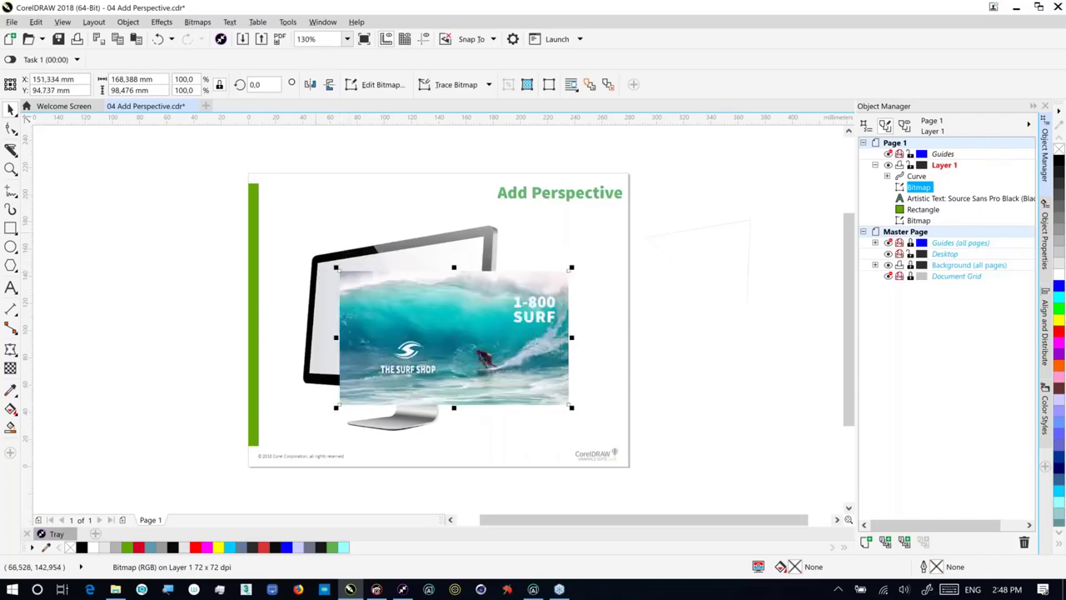
{"action": "left_click", "coordinate": [162, 21]}
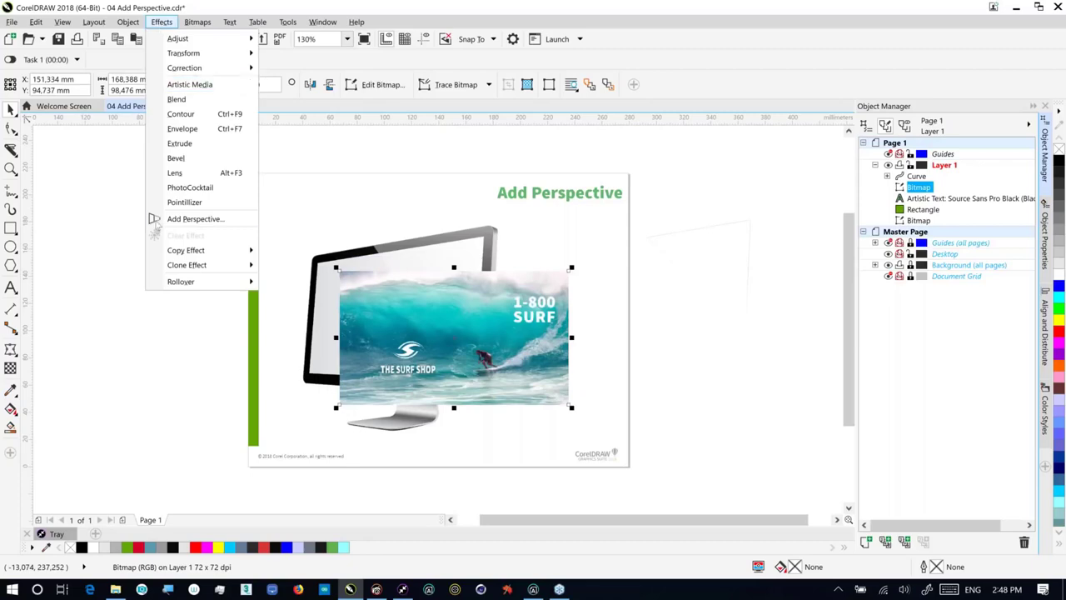
{"action": "left_click", "coordinate": [156, 221]}
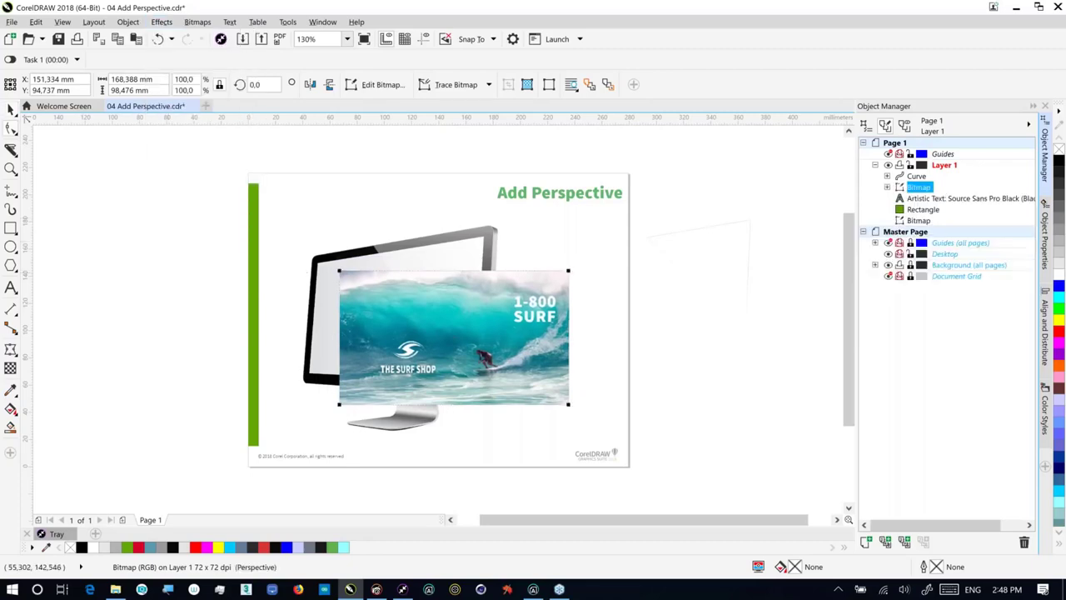
{"action": "left_click_drag", "start_coordinate": [339, 271], "coordinate": [316, 264]}
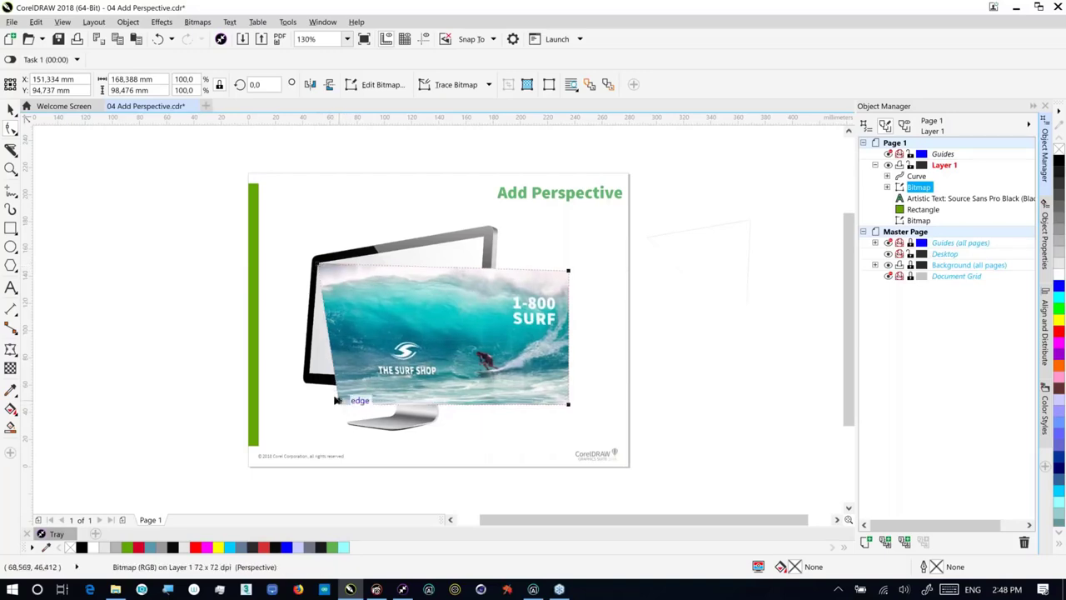
{"action": "left_click_drag", "start_coordinate": [337, 400], "coordinate": [306, 379]}
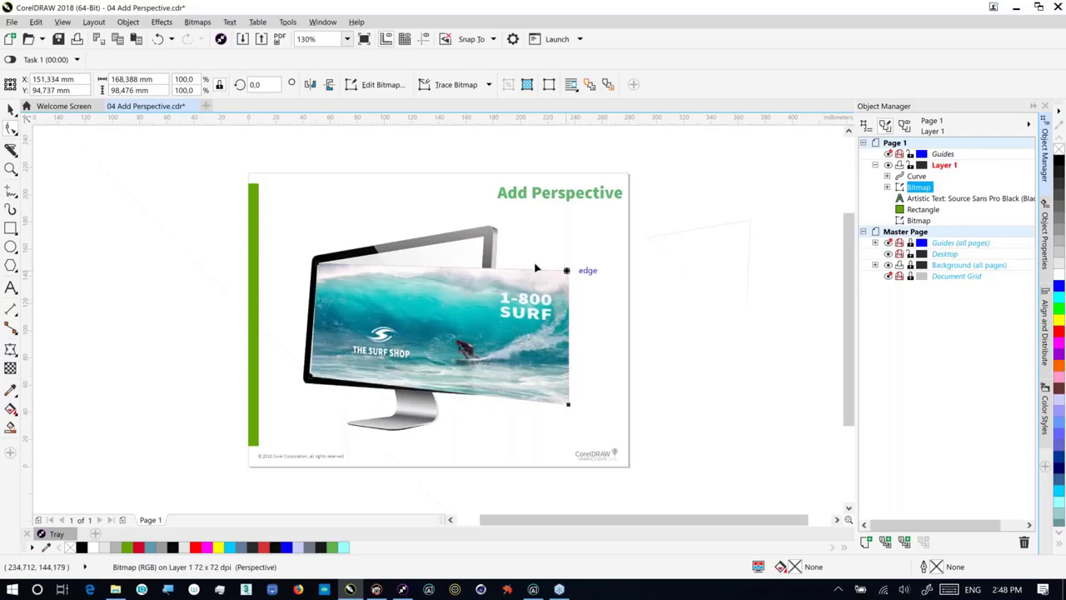
{"action": "left_click_drag", "start_coordinate": [536, 268], "coordinate": [482, 240]}
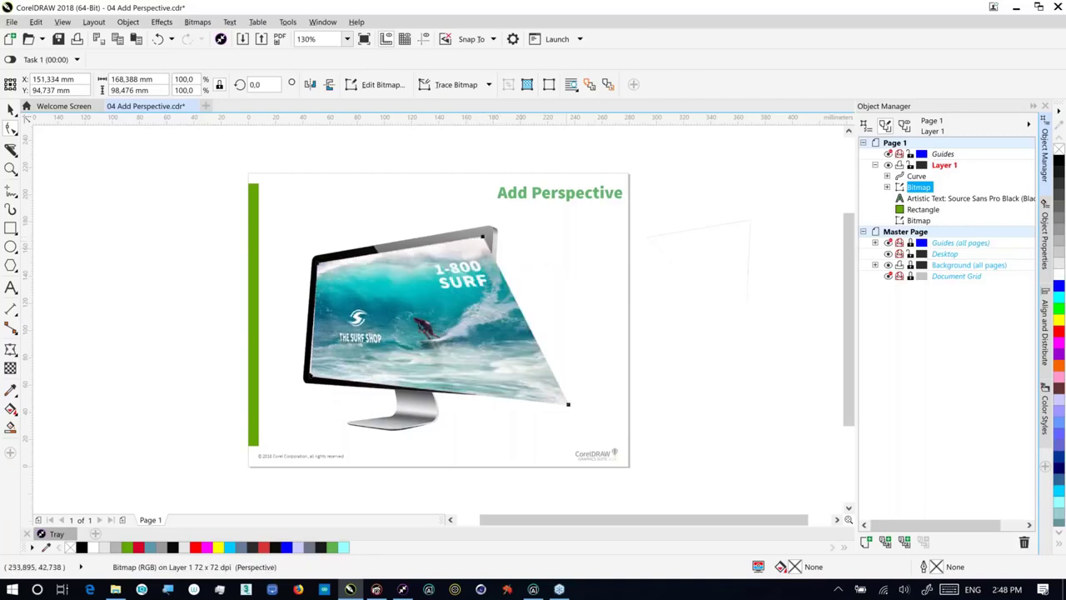
{"action": "left_click_drag", "start_coordinate": [552, 402], "coordinate": [478, 383]}
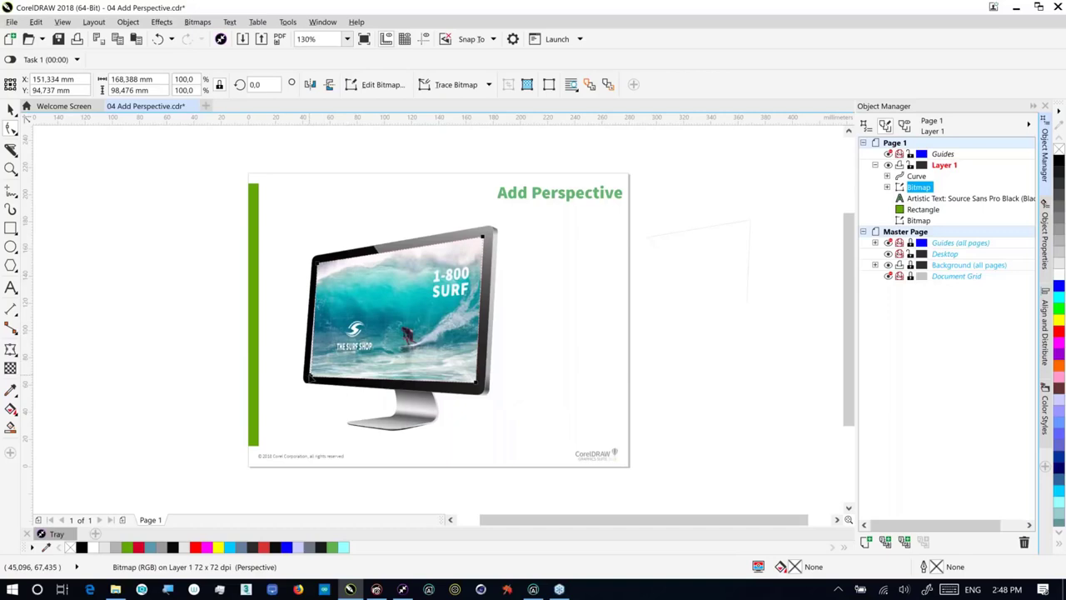
{"action": "left_click_drag", "start_coordinate": [308, 376], "coordinate": [305, 378]}
{"action": "left_click", "coordinate": [260, 341]}
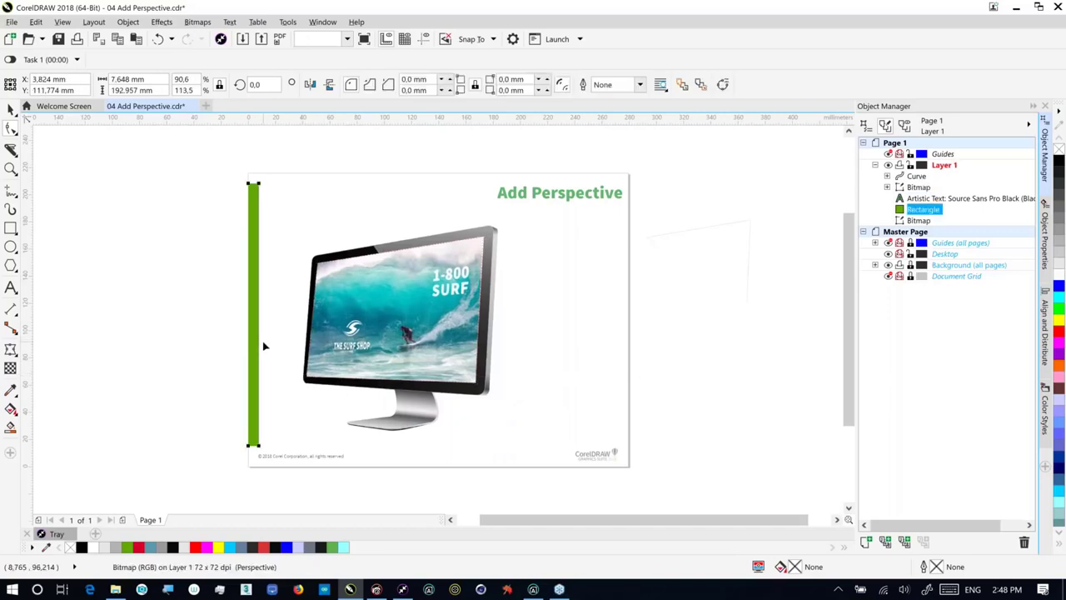
Apply a uniform transparency of 50 to the surf bitmap on the monitor
{"action": "left_click", "coordinate": [379, 326]}
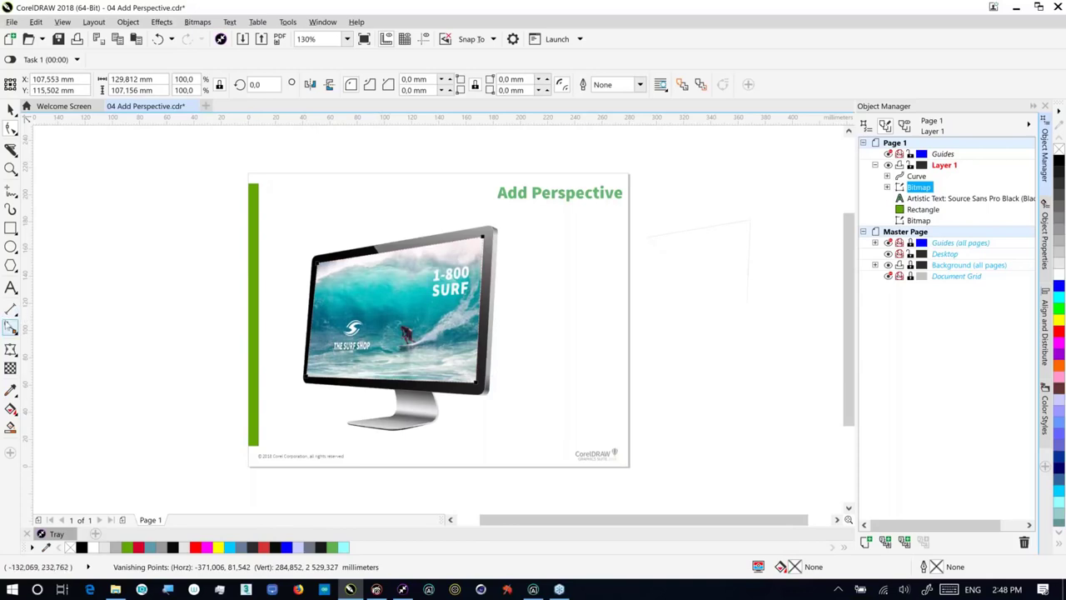
{"action": "left_click", "coordinate": [10, 368]}
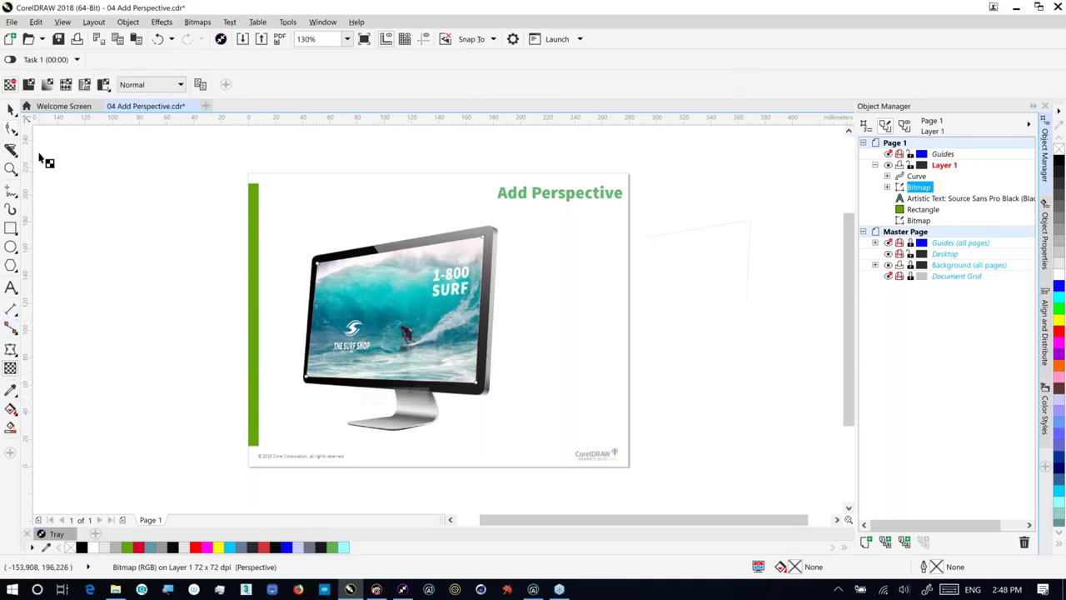
{"action": "left_click", "coordinate": [29, 84]}
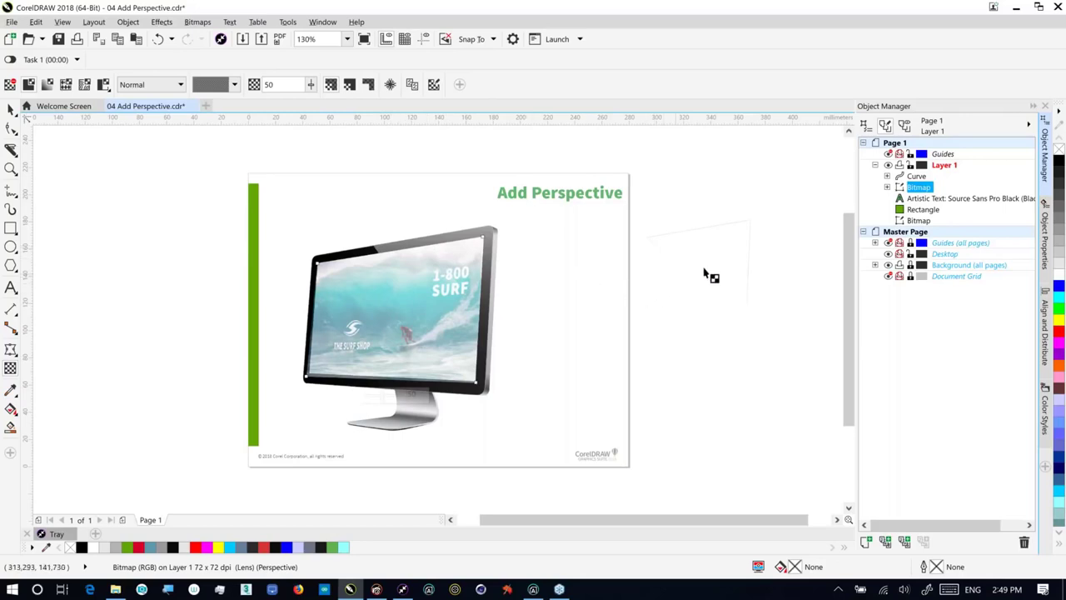
{"action": "left_click_drag", "start_coordinate": [706, 267], "coordinate": [619, 286]}
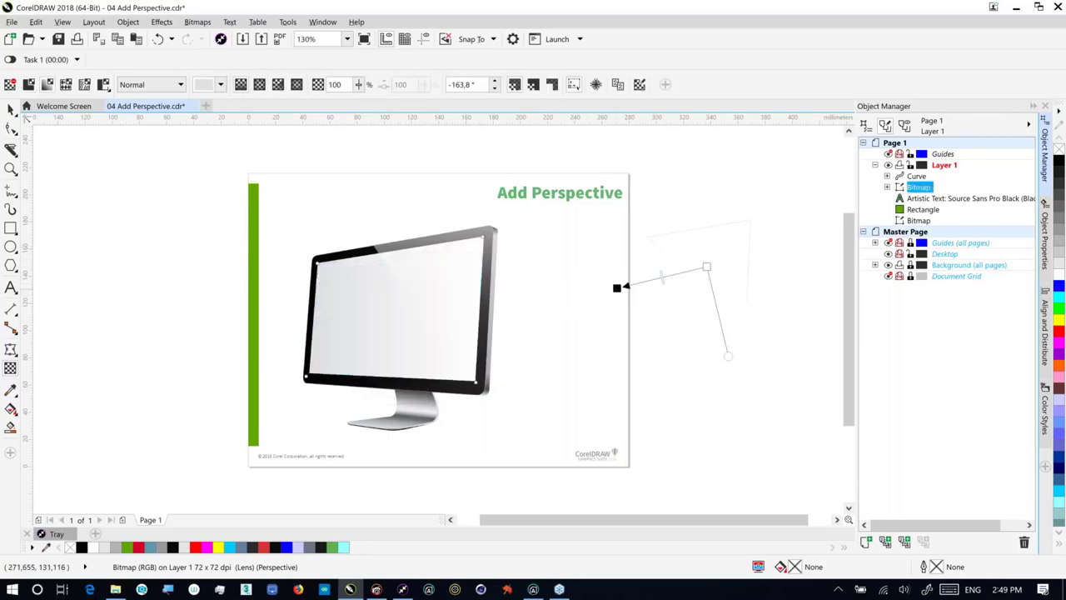
{"action": "key", "text": "ctrl+z"}
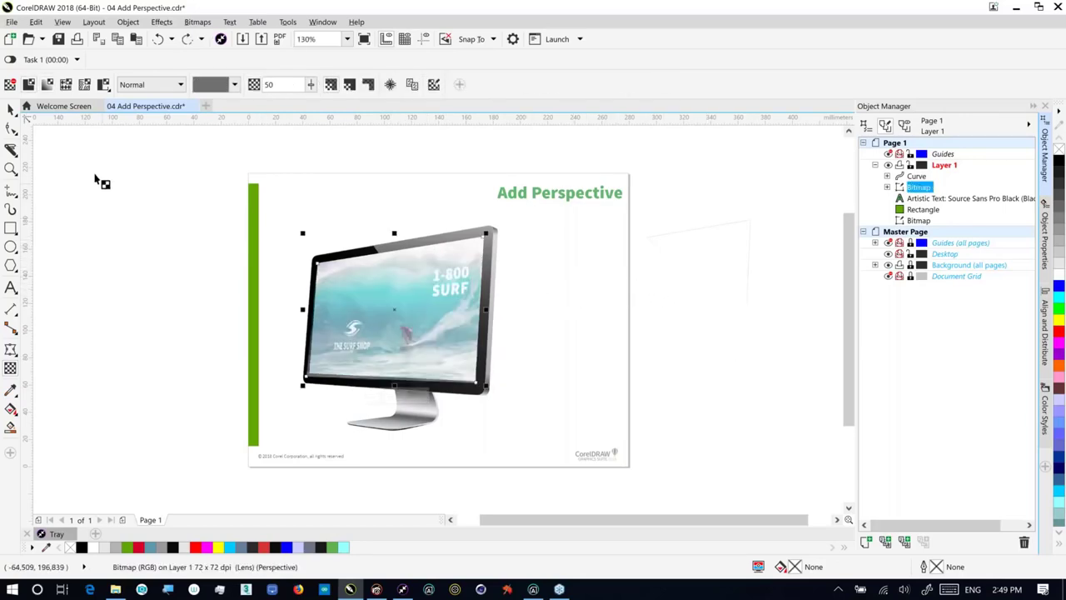
Move the white reflection curve from beside the page onto the right part of the monitor's screen
{"action": "left_click", "coordinate": [10, 109]}
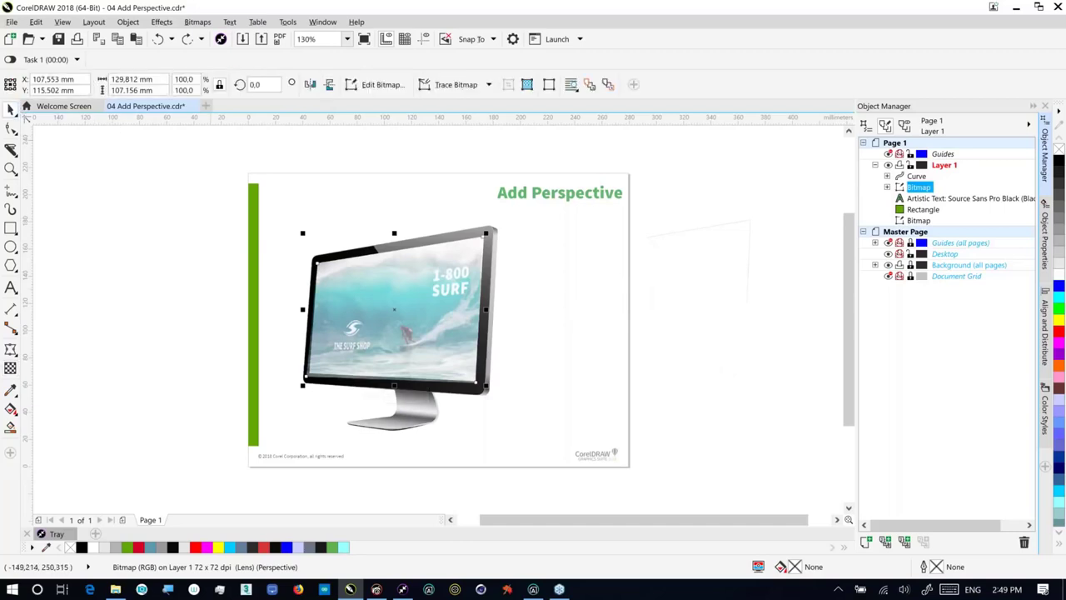
{"action": "left_click", "coordinate": [752, 252]}
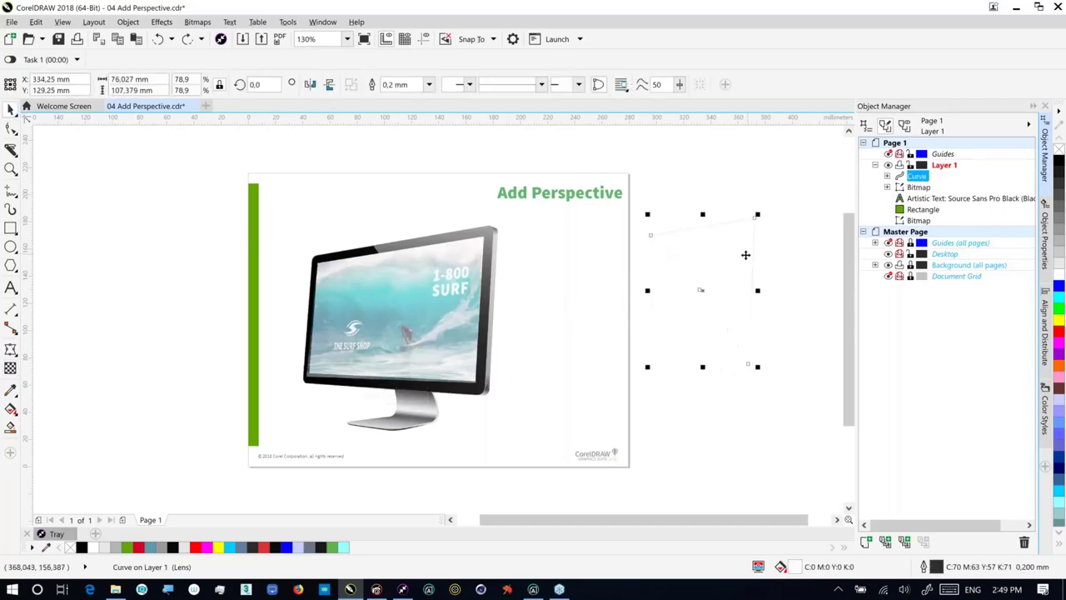
{"action": "left_click_drag", "start_coordinate": [747, 252], "coordinate": [467, 280]}
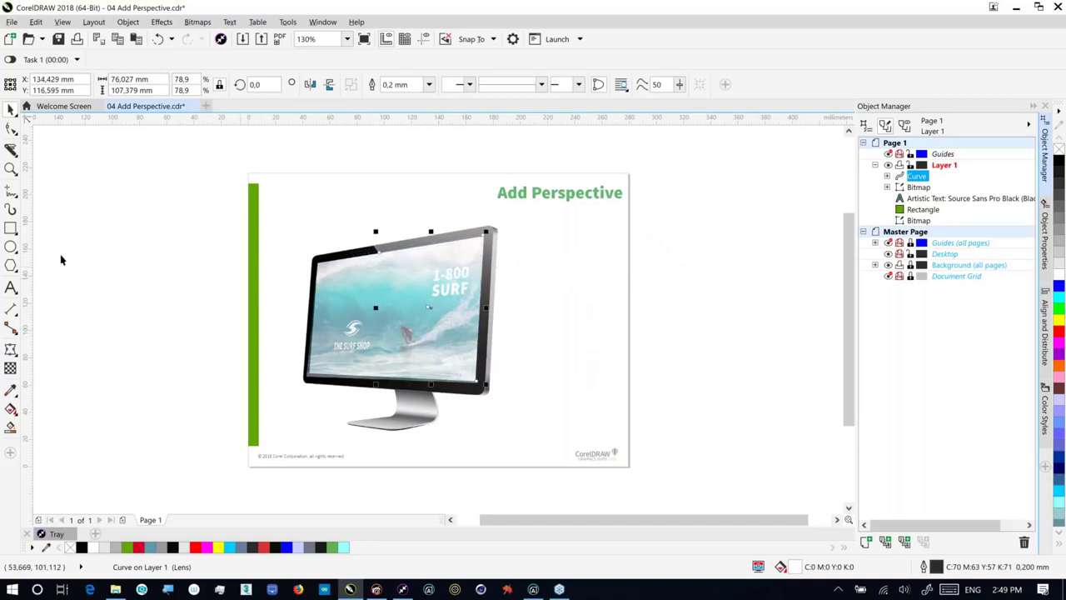
Set the upper node of the reflection curve's fountain transparency to 23
{"action": "left_click", "coordinate": [10, 367]}
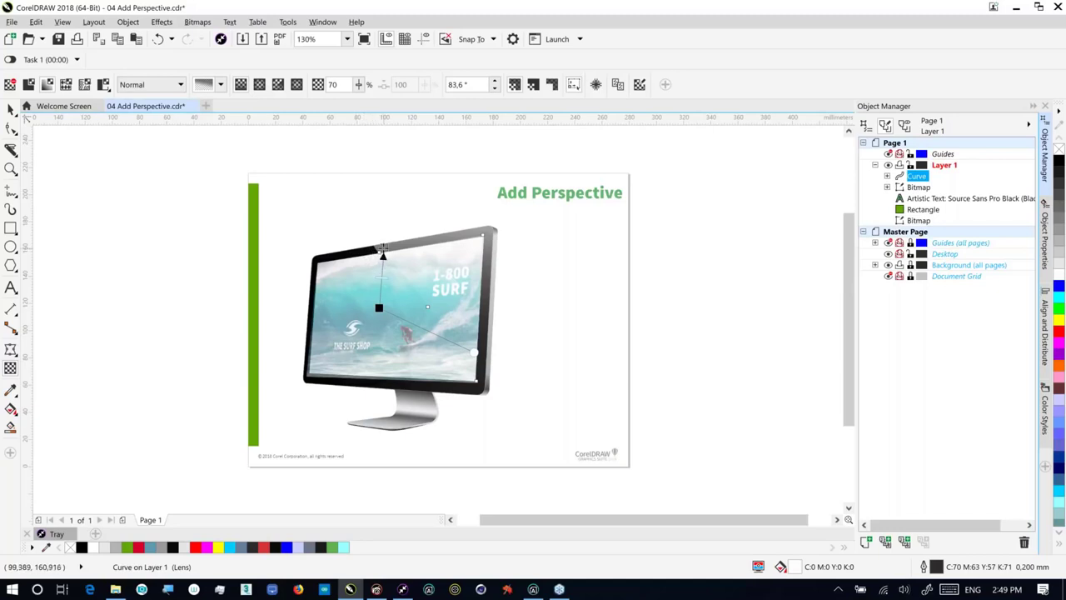
{"action": "left_click", "coordinate": [382, 250]}
{"action": "key", "text": "Return"}
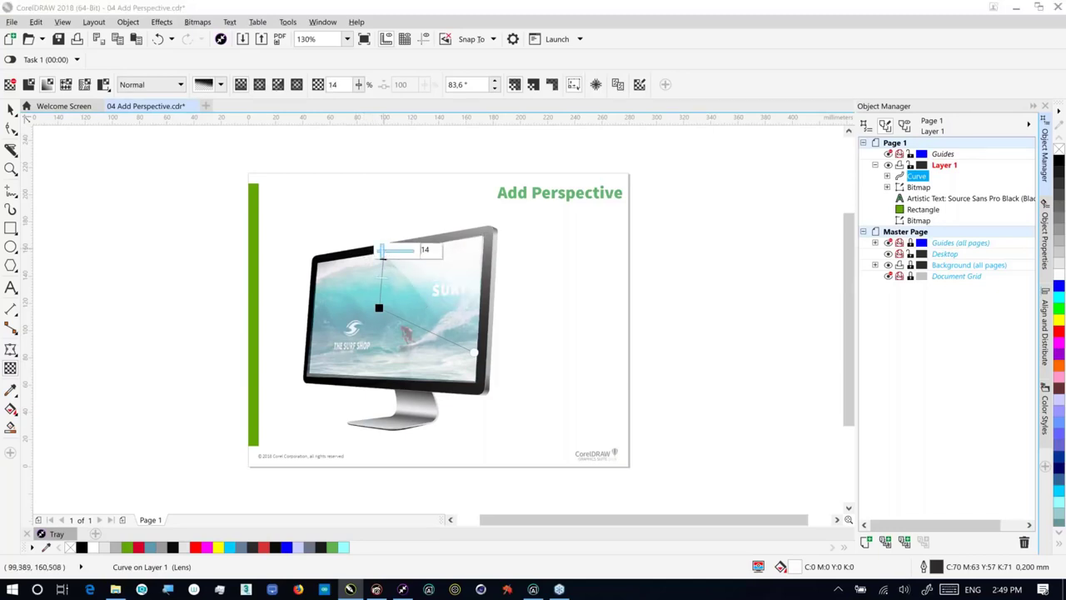
{"action": "left_click_drag", "start_coordinate": [382, 250], "coordinate": [364, 219]}
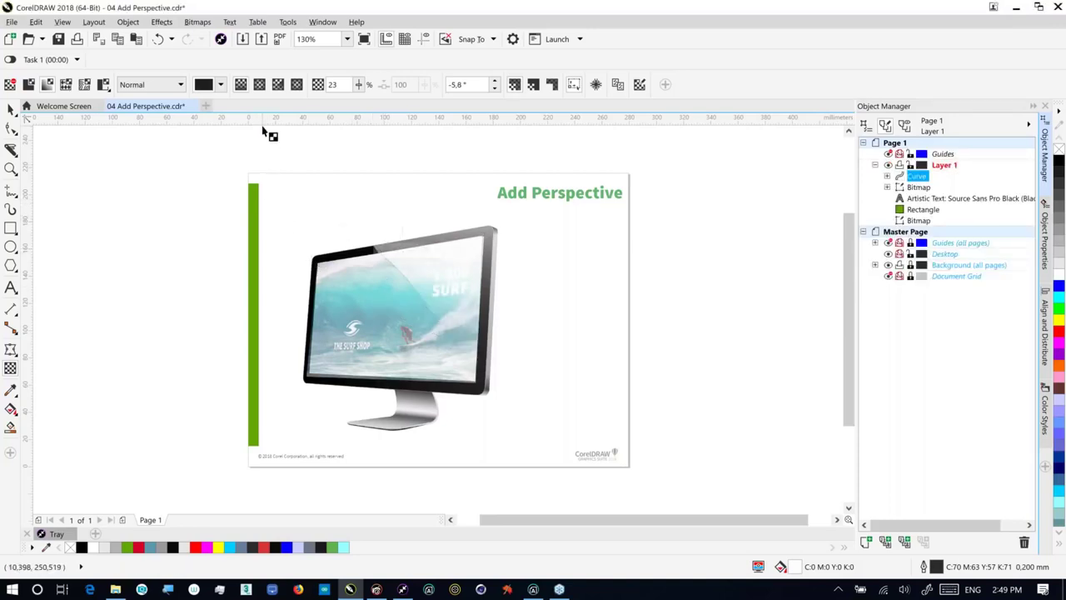
{"action": "key", "text": "ctrl+z"}
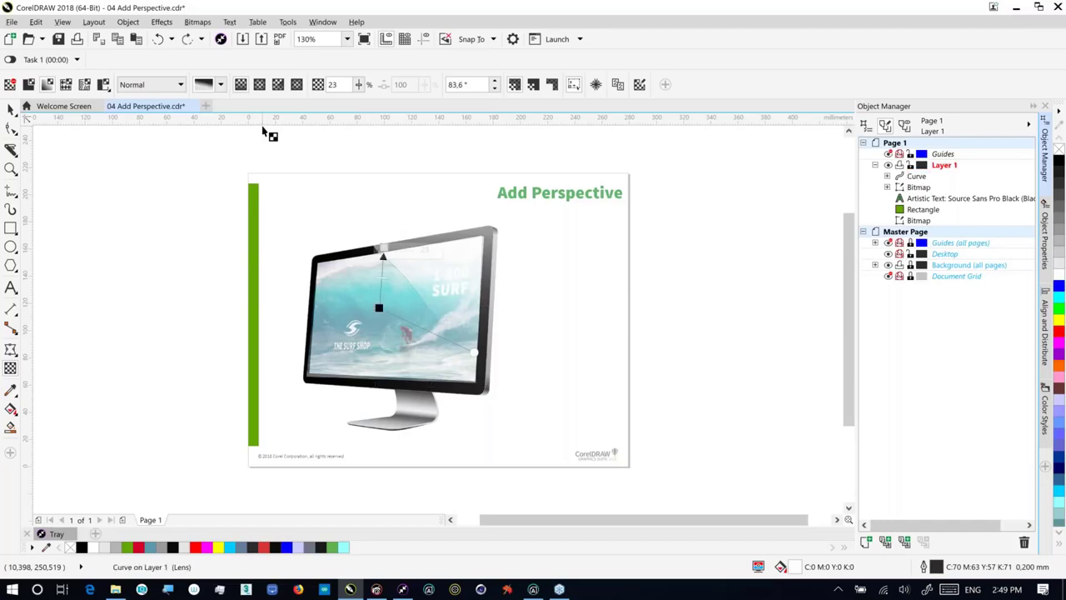
{"action": "key", "text": "Escape"}
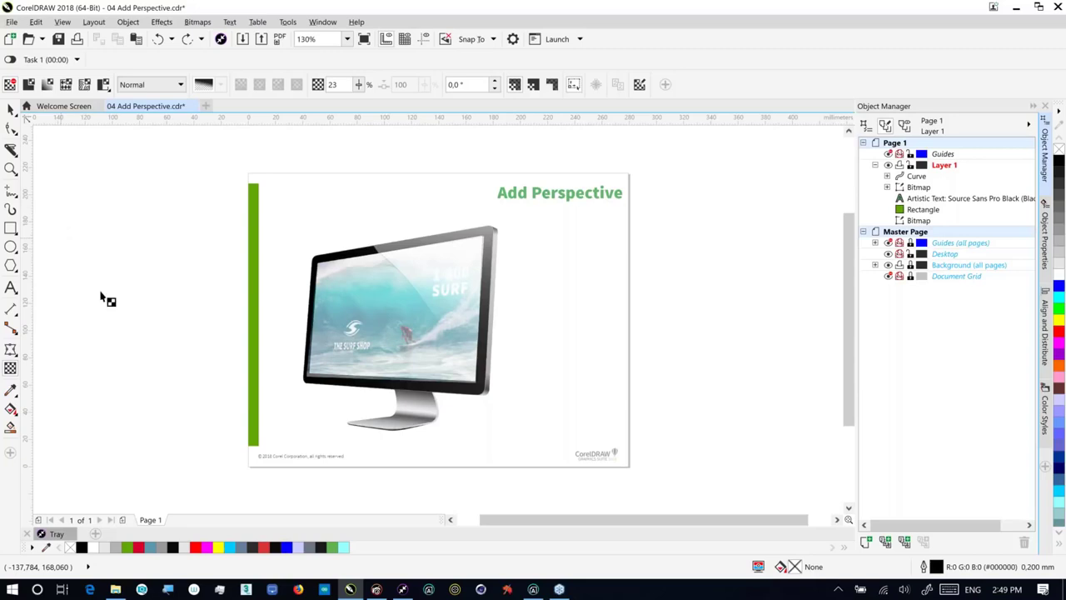
Close 04 Add Perspective without saving its changes and open 05 Bitmap envelopes from the 02 Corel for Signage Pros folder
{"action": "left_click", "coordinate": [192, 106]}
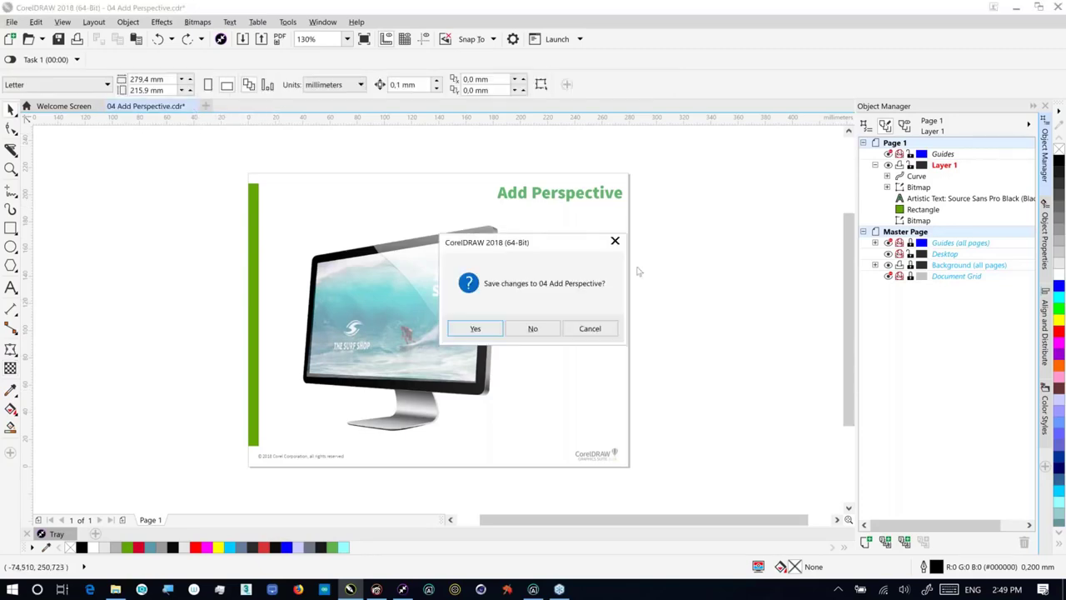
{"action": "left_click", "coordinate": [533, 328]}
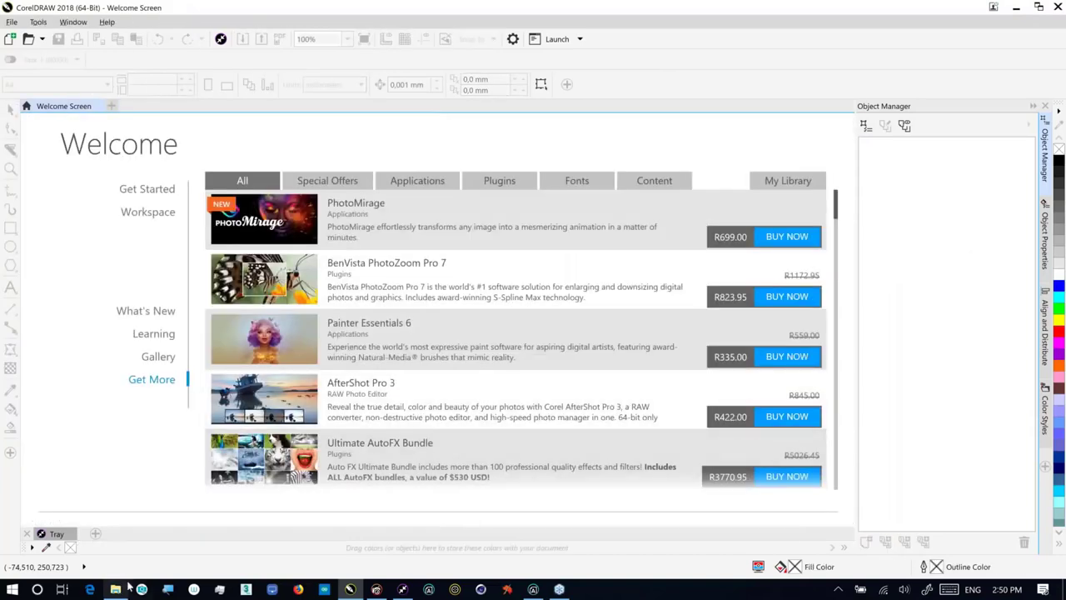
{"action": "left_click", "coordinate": [121, 590]}
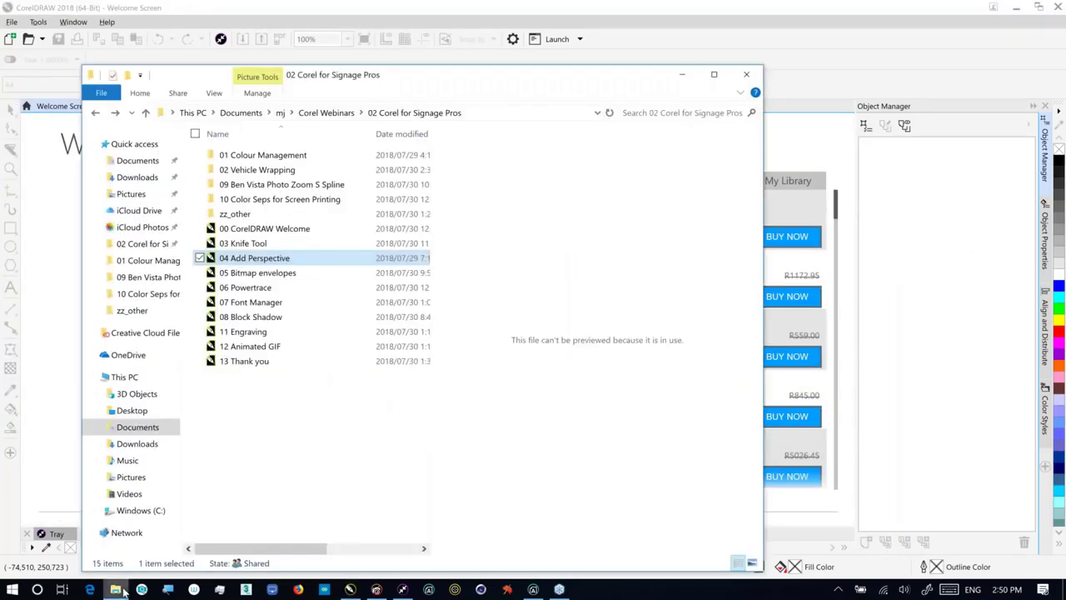
{"action": "left_click", "coordinate": [283, 274]}
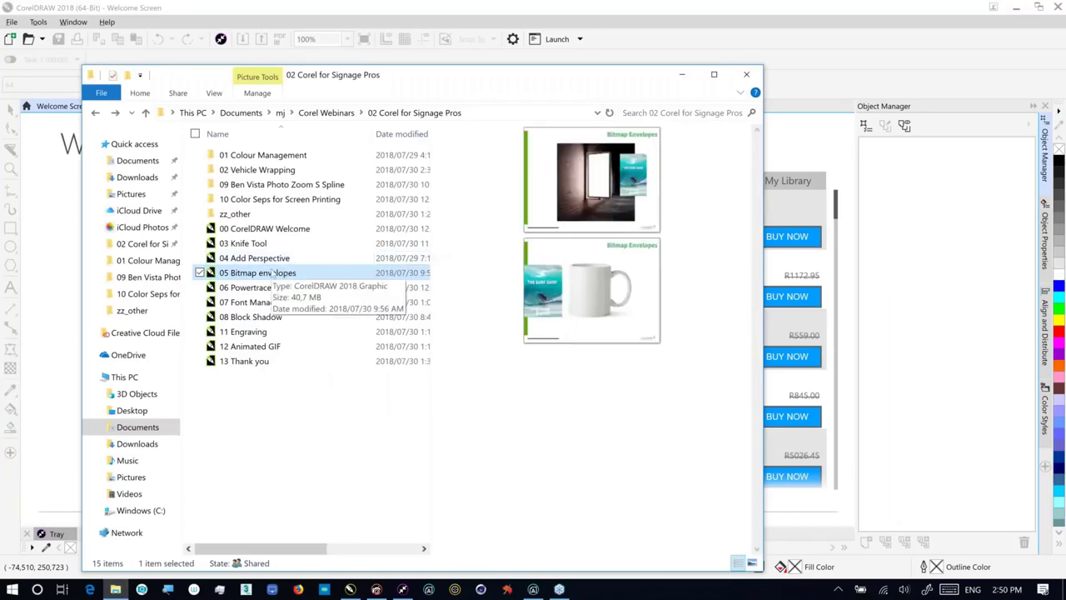
{"action": "double_click", "coordinate": [272, 273]}
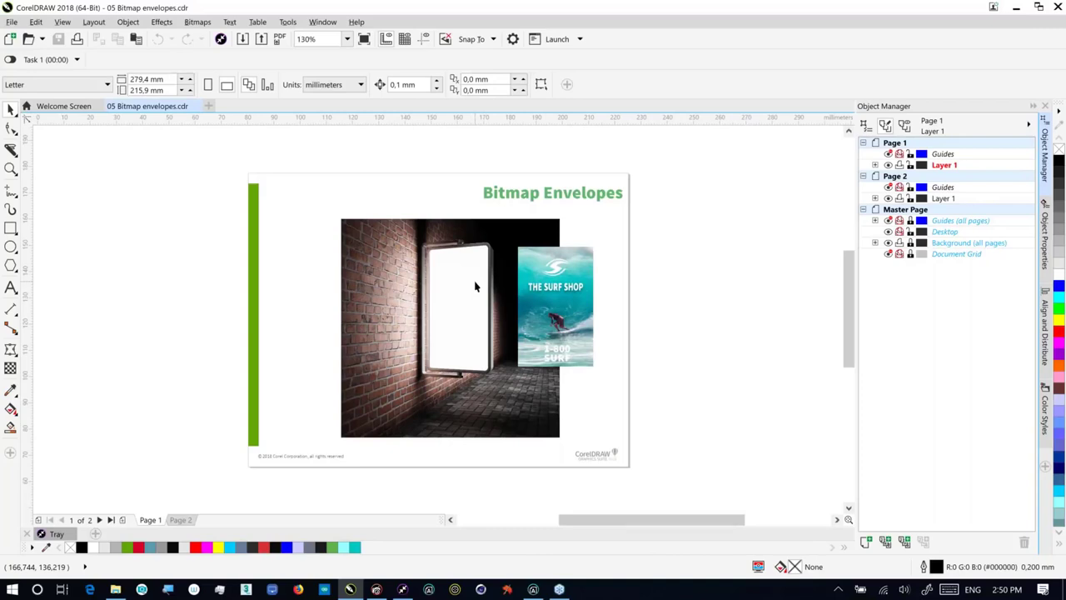
Inspect the outline curve around the blank light box panel, and move the surf poster bitmap onto that panel
{"action": "scroll", "coordinate": [475, 287], "scroll_direction": "up", "scroll_amount": 3}
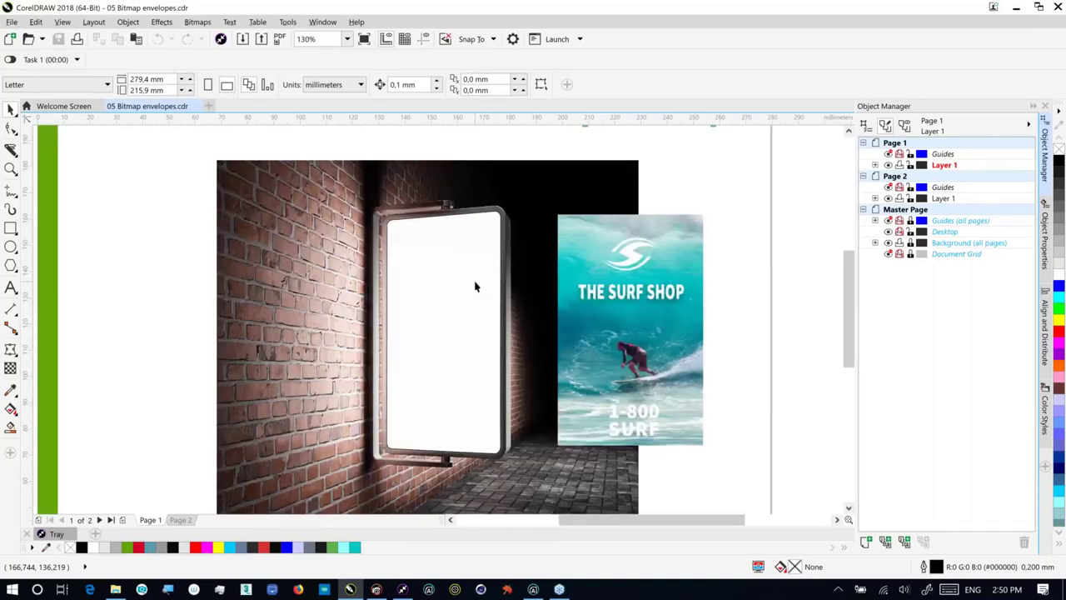
{"action": "scroll", "coordinate": [474, 287], "scroll_direction": "up", "scroll_amount": 5}
{"action": "left_click", "coordinate": [576, 297]}
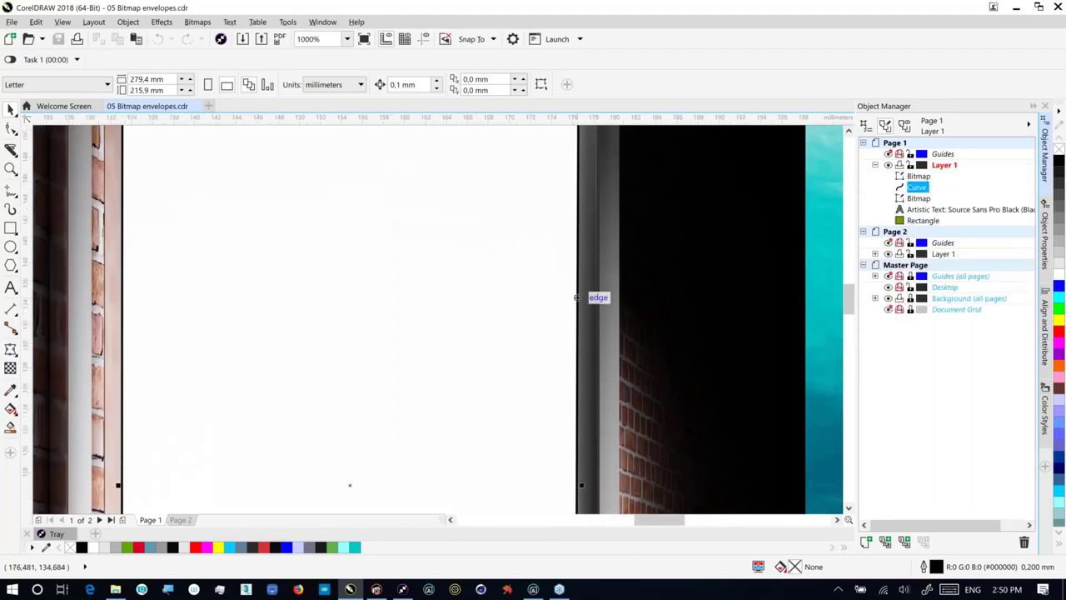
{"action": "scroll", "coordinate": [512, 338], "scroll_direction": "down", "scroll_amount": 4}
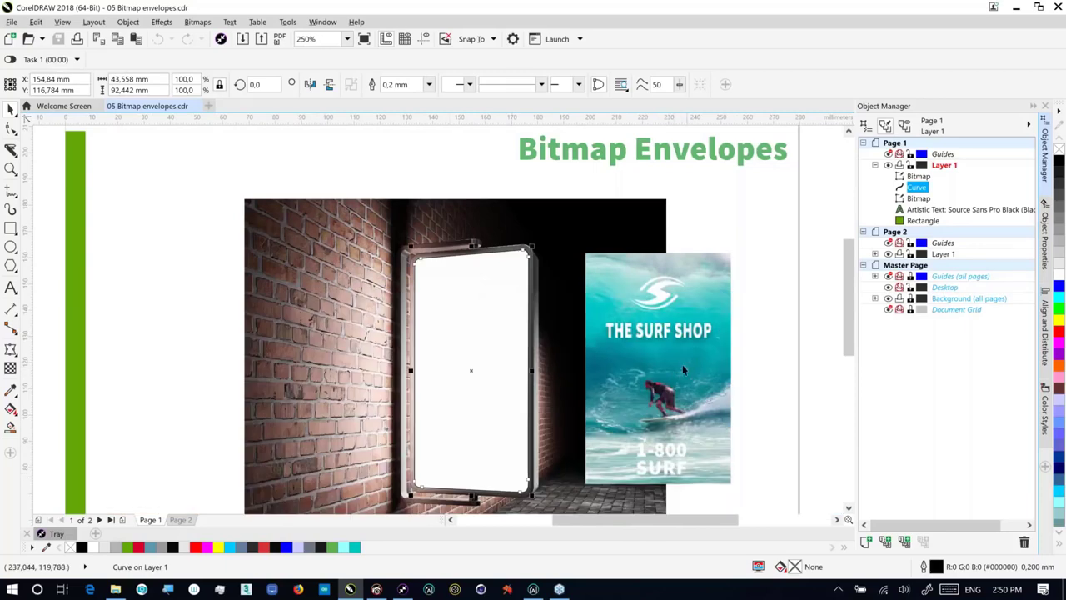
{"action": "left_click", "coordinate": [720, 346]}
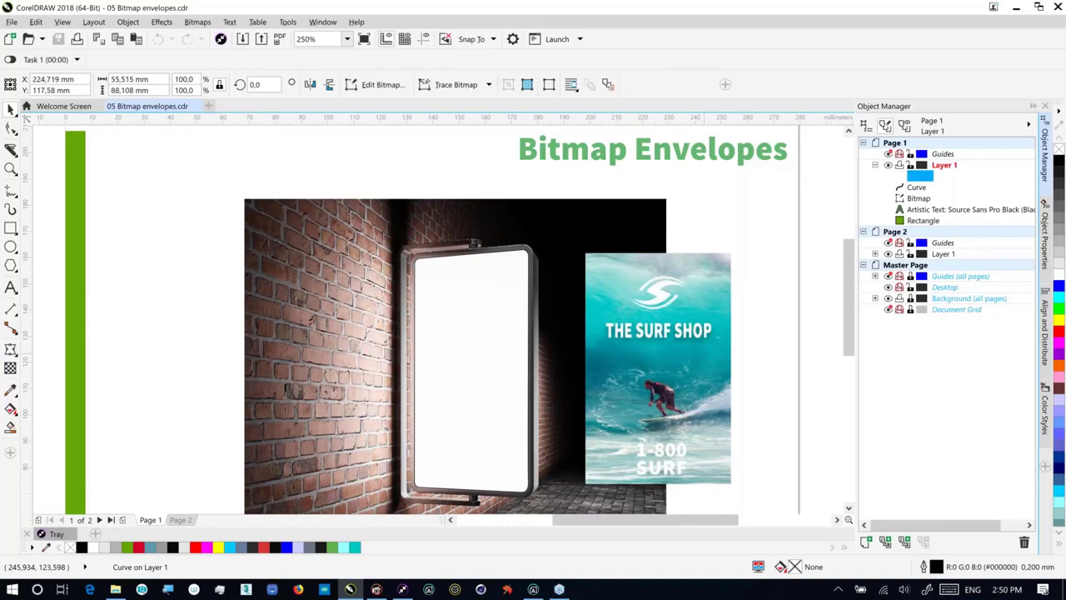
{"action": "left_click_drag", "start_coordinate": [720, 346], "coordinate": [714, 347]}
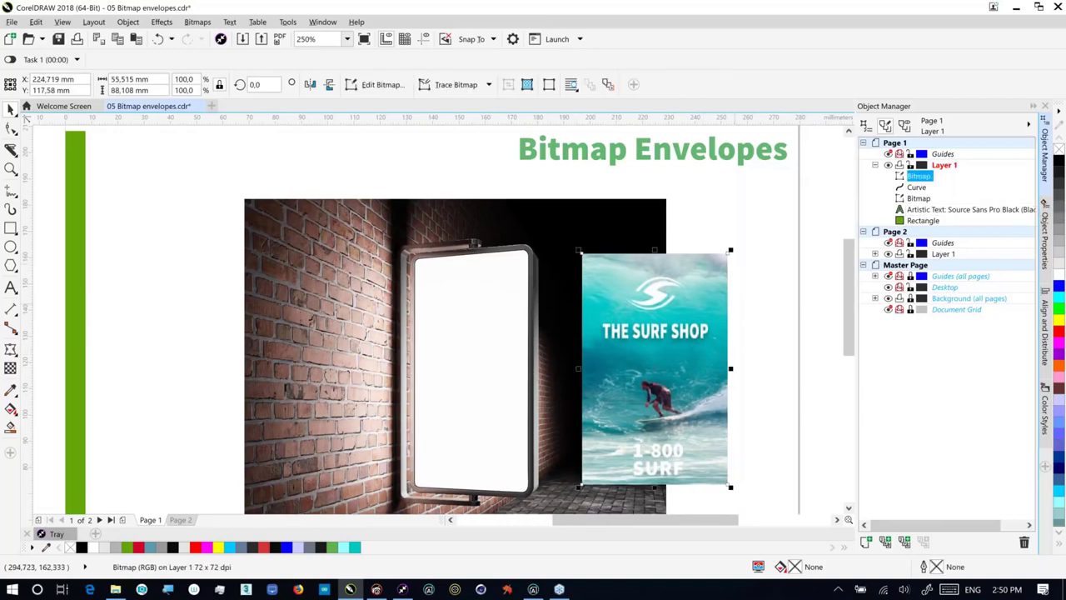
{"action": "left_click_drag", "start_coordinate": [626, 341], "coordinate": [505, 331]}
{"action": "left_click_drag", "start_coordinate": [505, 330], "coordinate": [505, 326]}
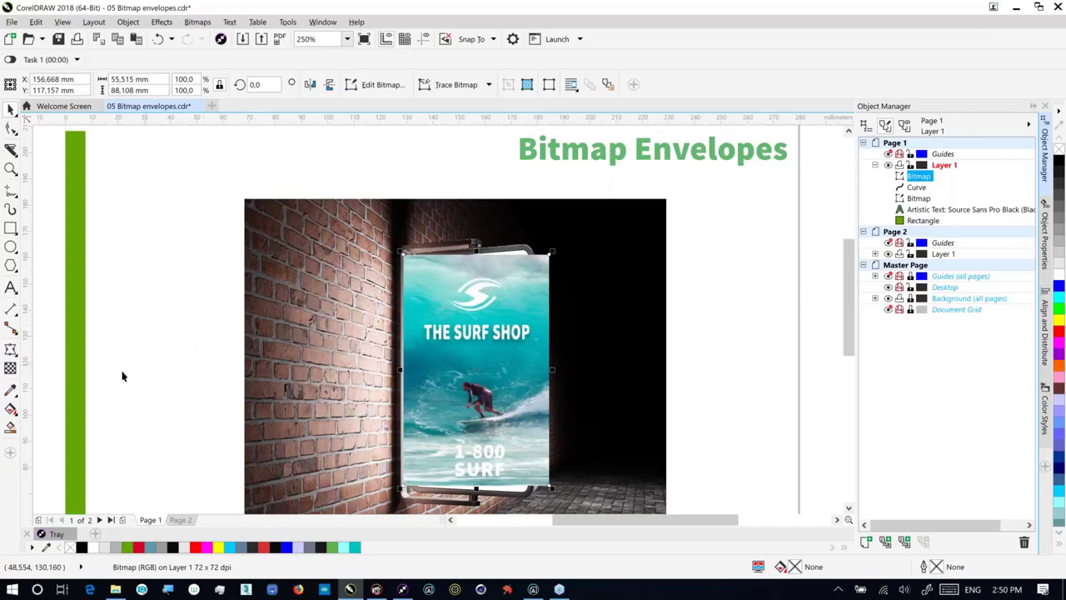
Try to shape the surf poster with an envelope created from the light box panel's outline curve
{"action": "left_click", "coordinate": [11, 350]}
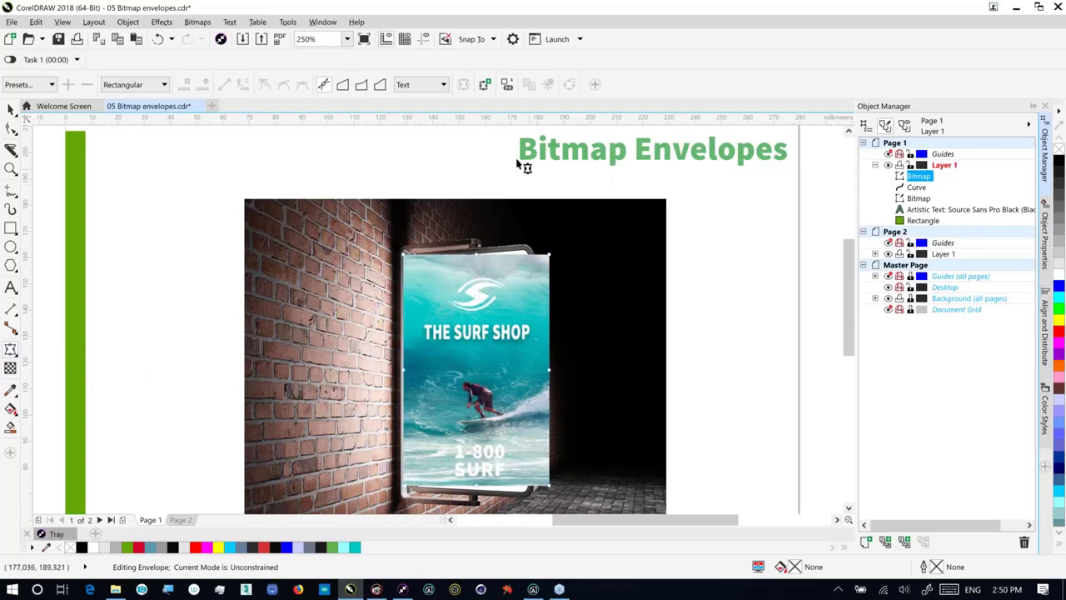
{"action": "left_click", "coordinate": [507, 85]}
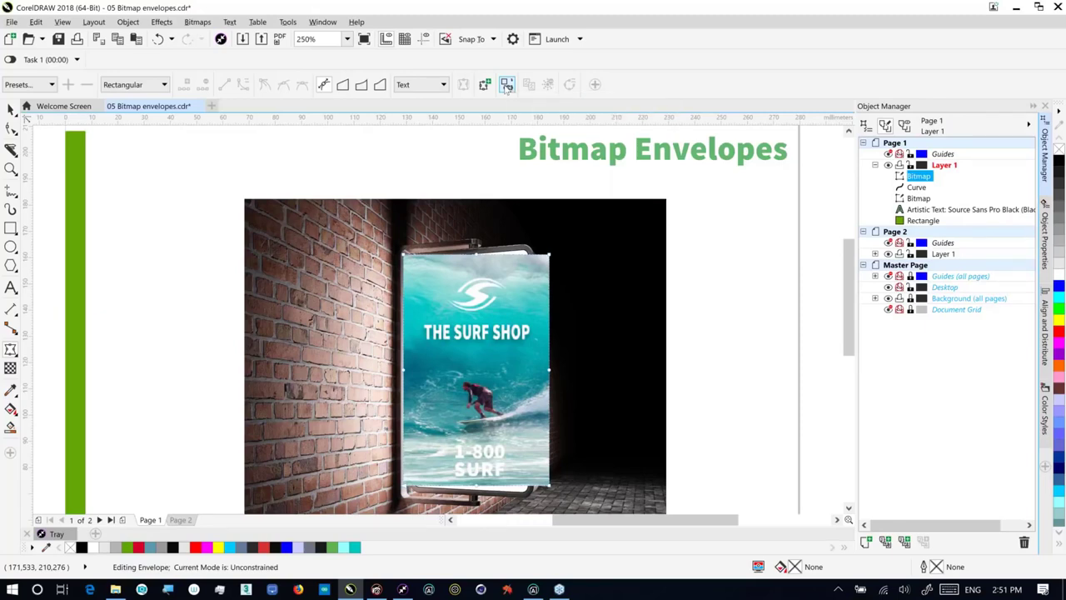
{"action": "left_click", "coordinate": [505, 249]}
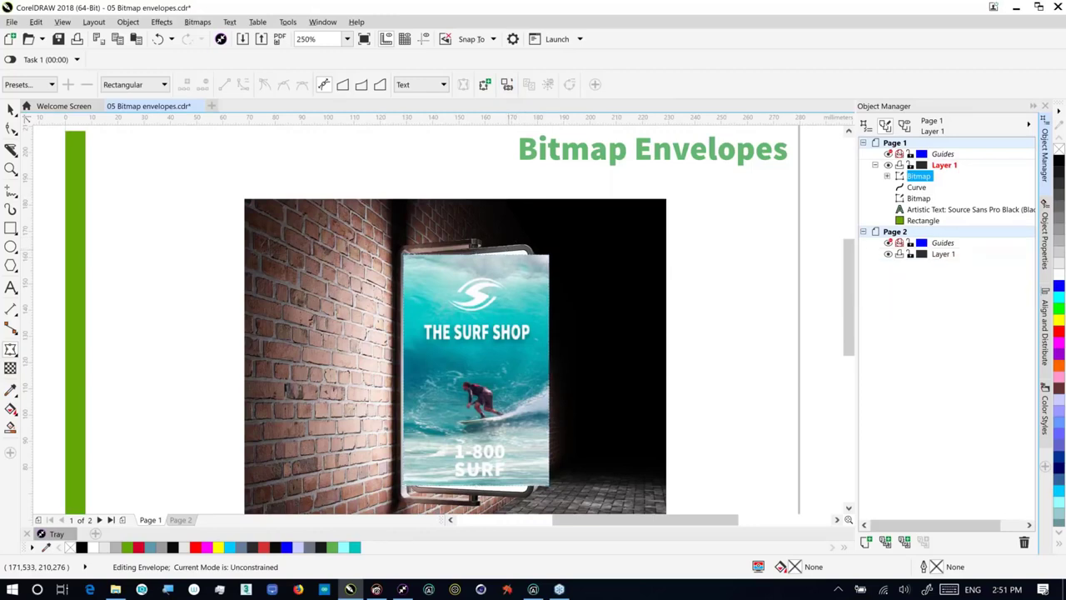
{"action": "key", "text": "ctrl+z"}
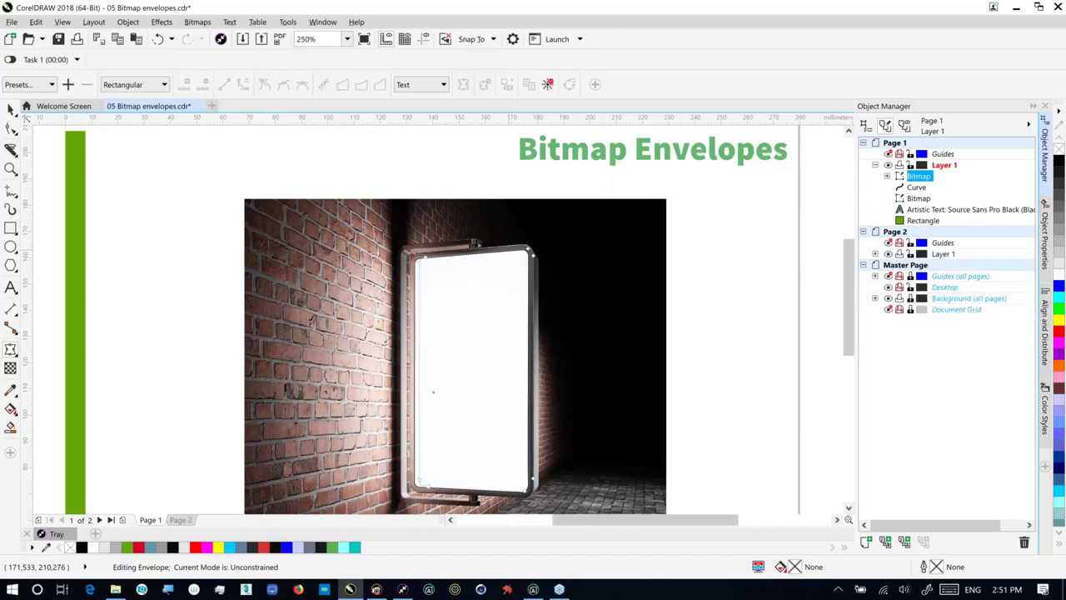
{"action": "key", "text": "ctrl+z"}
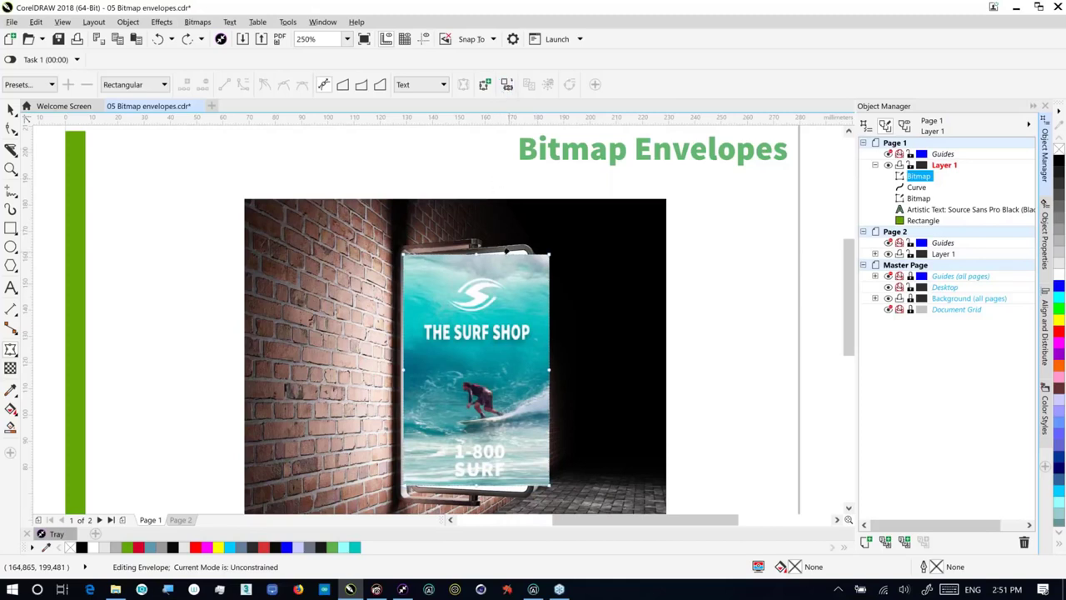
{"action": "left_click_drag", "start_coordinate": [505, 249], "coordinate": [510, 259]}
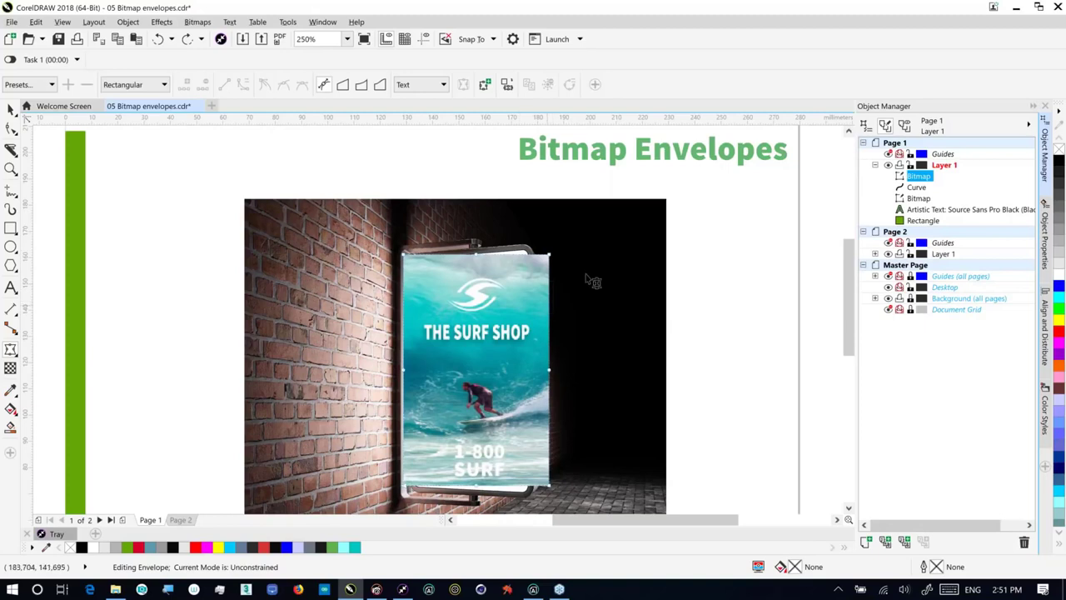
{"action": "left_click", "coordinate": [916, 199]}
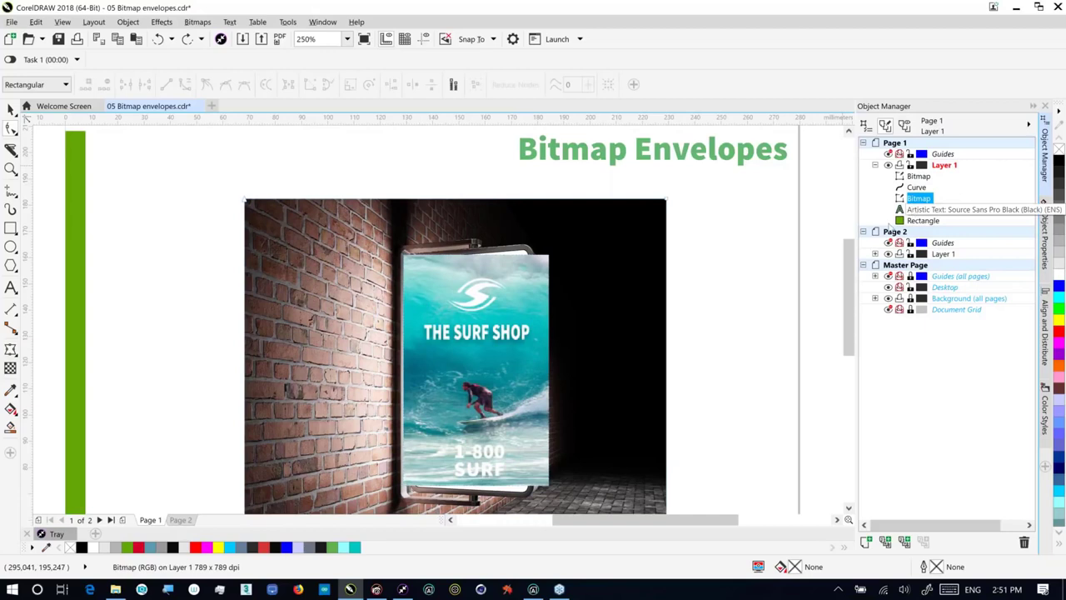
On page 2, move the surf bitmap onto the mug and stretch it to the mug's left edge, about 86 mm wide
{"action": "left_click", "coordinate": [181, 519]}
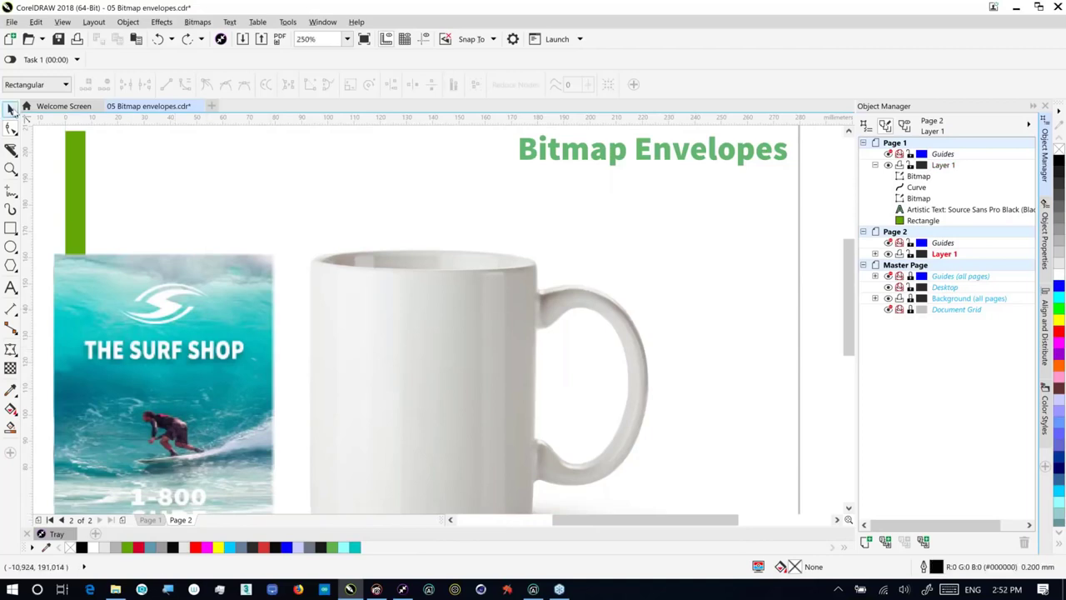
{"action": "left_click", "coordinate": [10, 109]}
{"action": "left_click", "coordinate": [256, 331]}
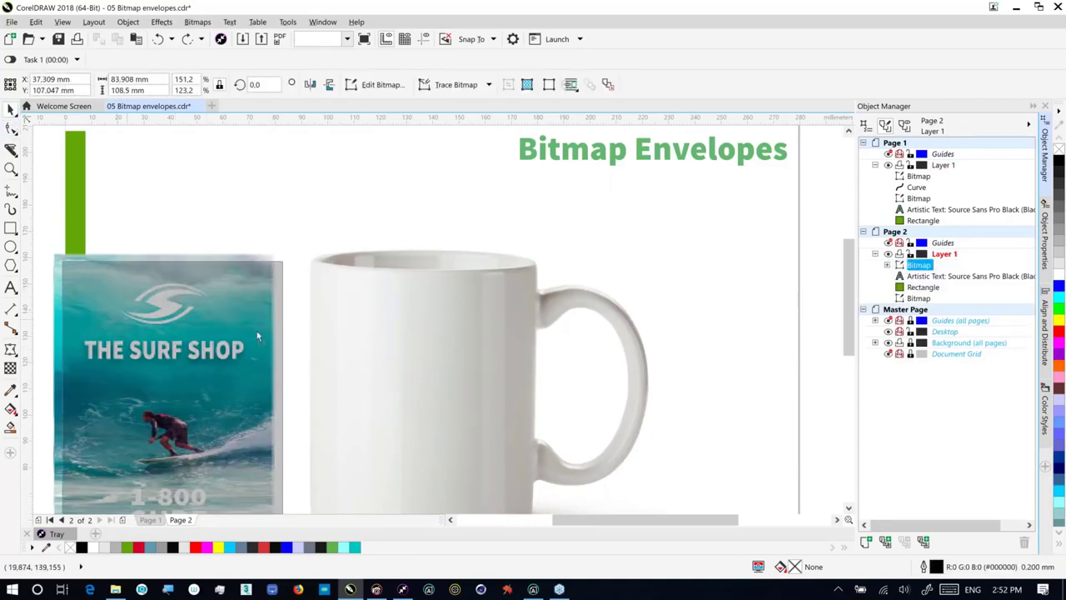
{"action": "left_click_drag", "start_coordinate": [257, 331], "coordinate": [380, 322]}
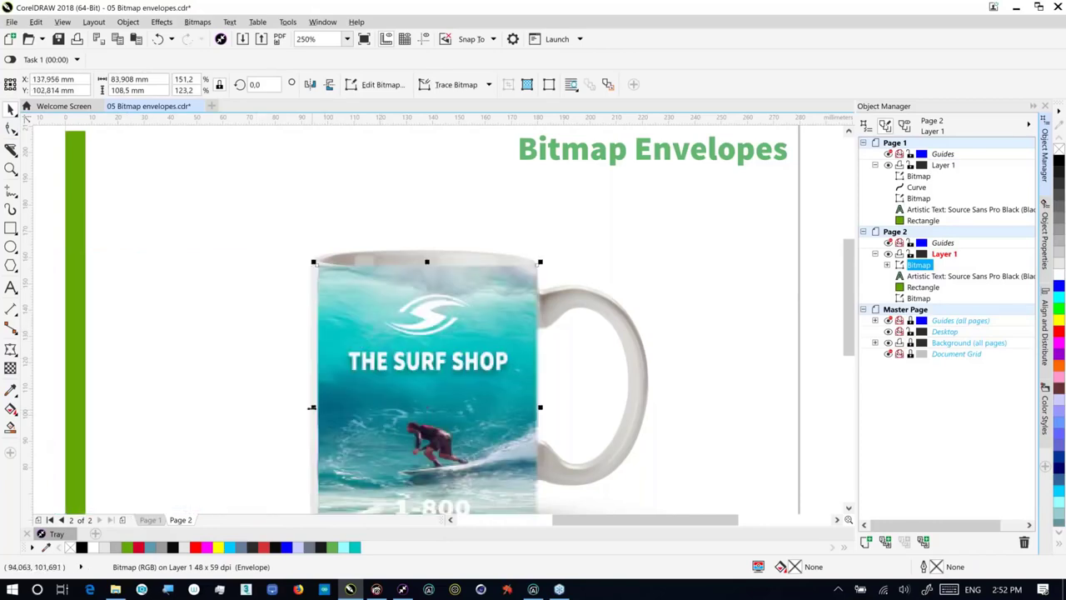
{"action": "left_click_drag", "start_coordinate": [311, 407], "coordinate": [305, 405]}
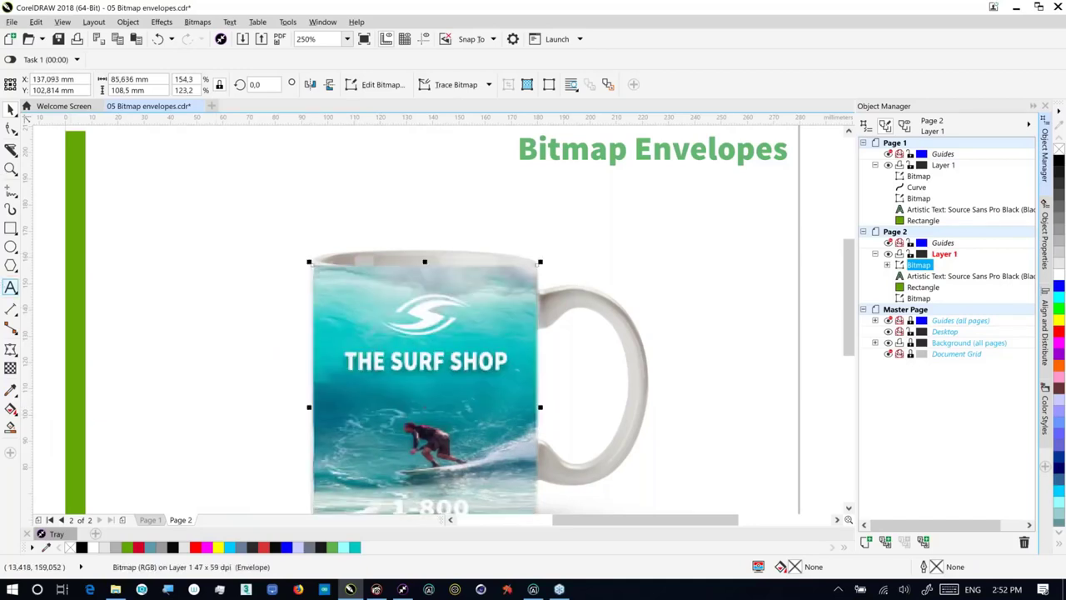
Use the Envelope tool to bend the surf bitmap's upper edge down along the mug's front rim and fit its upper-left corner
{"action": "left_click", "coordinate": [10, 349]}
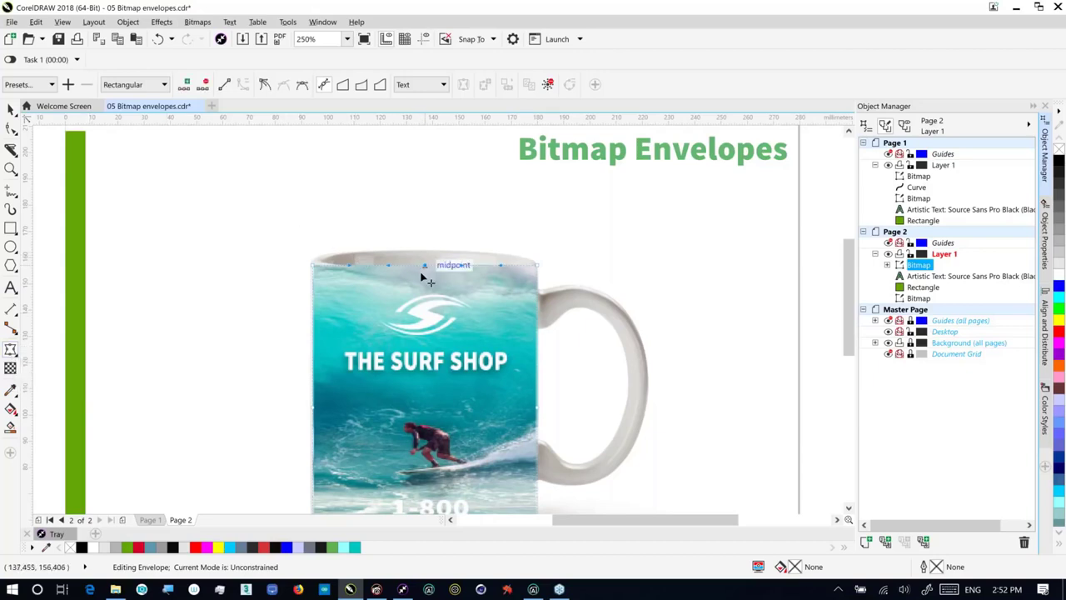
{"action": "left_click_drag", "start_coordinate": [424, 266], "coordinate": [423, 281]}
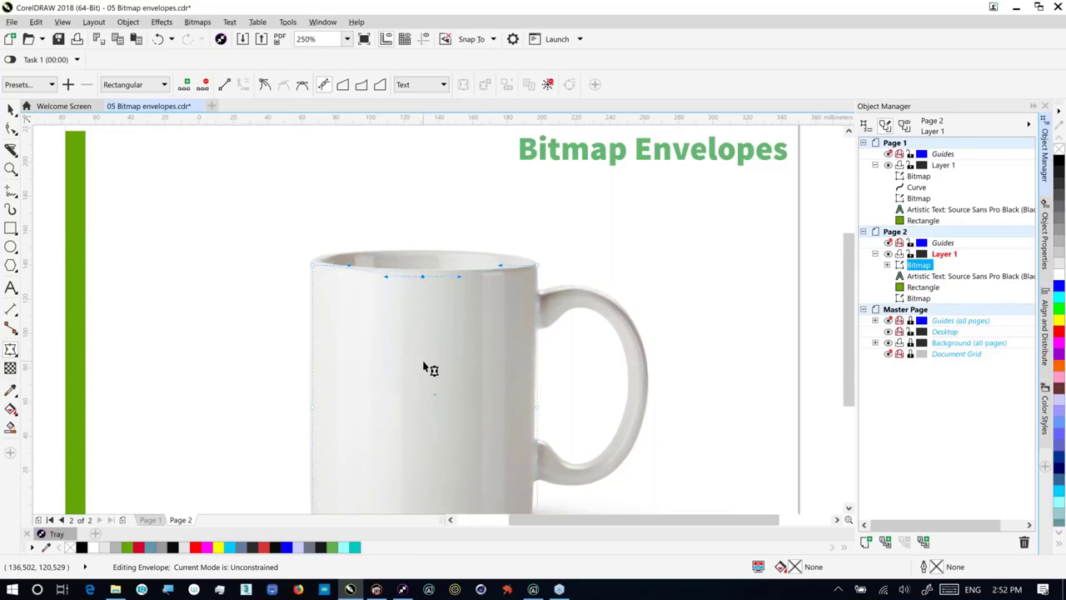
{"action": "key", "text": "shift+F4"}
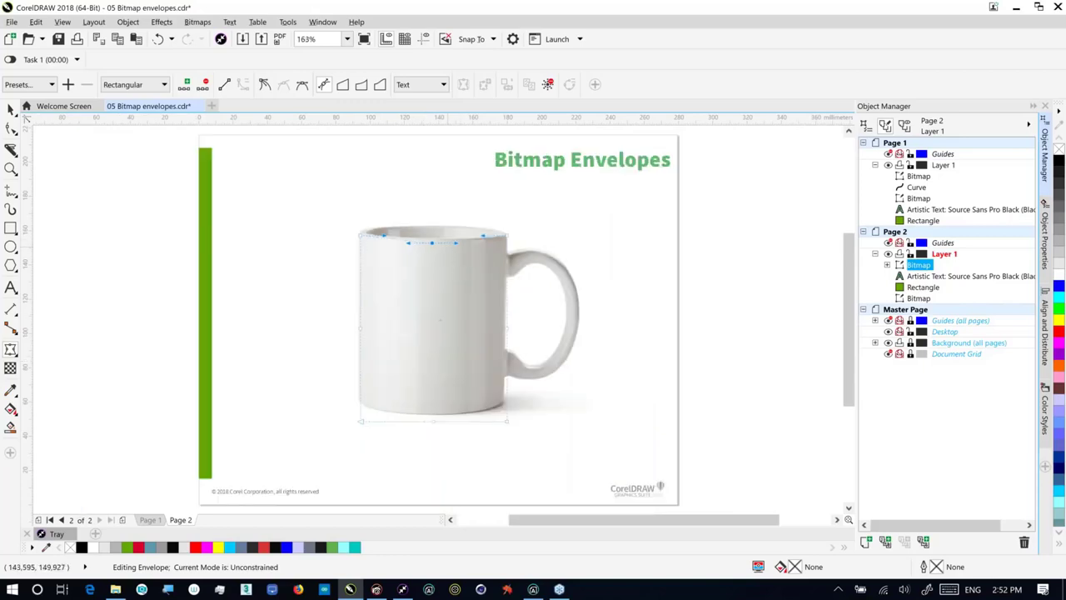
{"action": "left_click_drag", "start_coordinate": [484, 239], "coordinate": [487, 244]}
{"action": "left_click", "coordinate": [361, 236]}
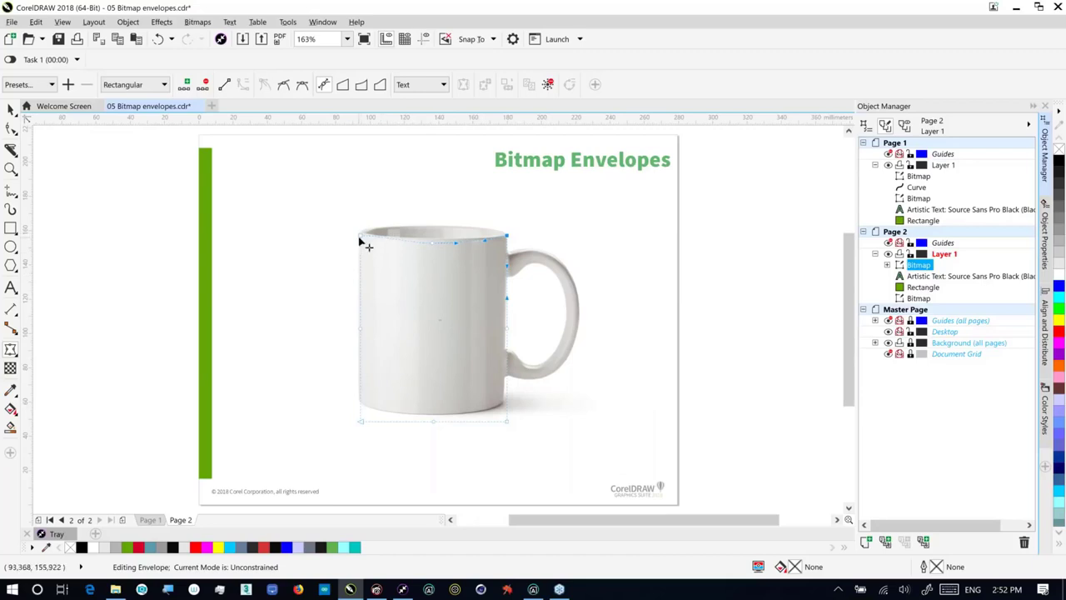
{"action": "left_click_drag", "start_coordinate": [364, 239], "coordinate": [357, 233]}
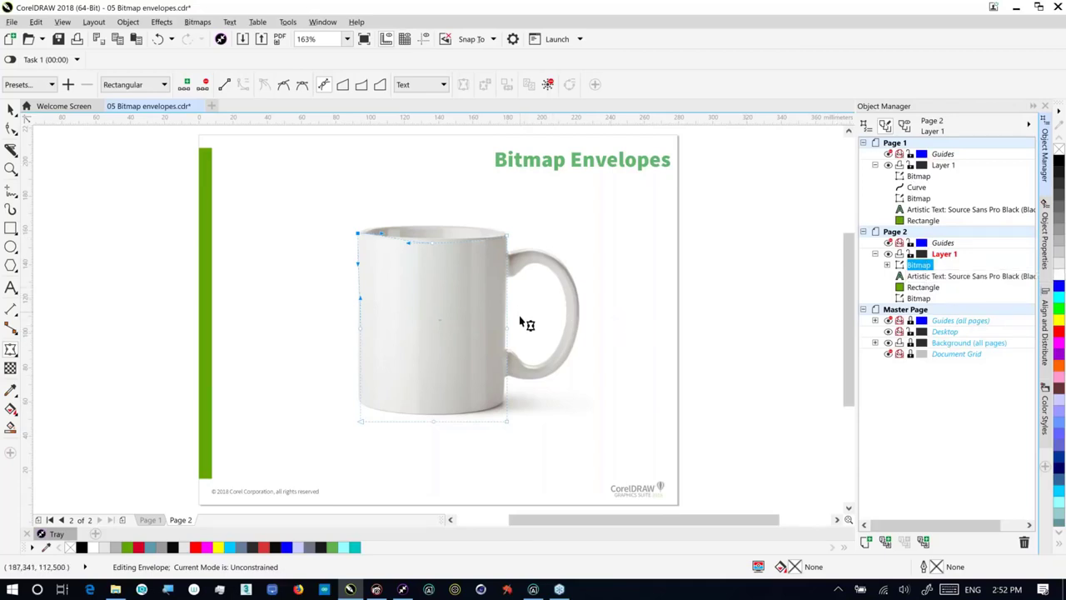
Fit the envelope's lower corner and middle nodes to the mug's curved base
{"action": "left_click_drag", "start_coordinate": [507, 421], "coordinate": [503, 404]}
{"action": "left_click_drag", "start_coordinate": [434, 421], "coordinate": [437, 413]}
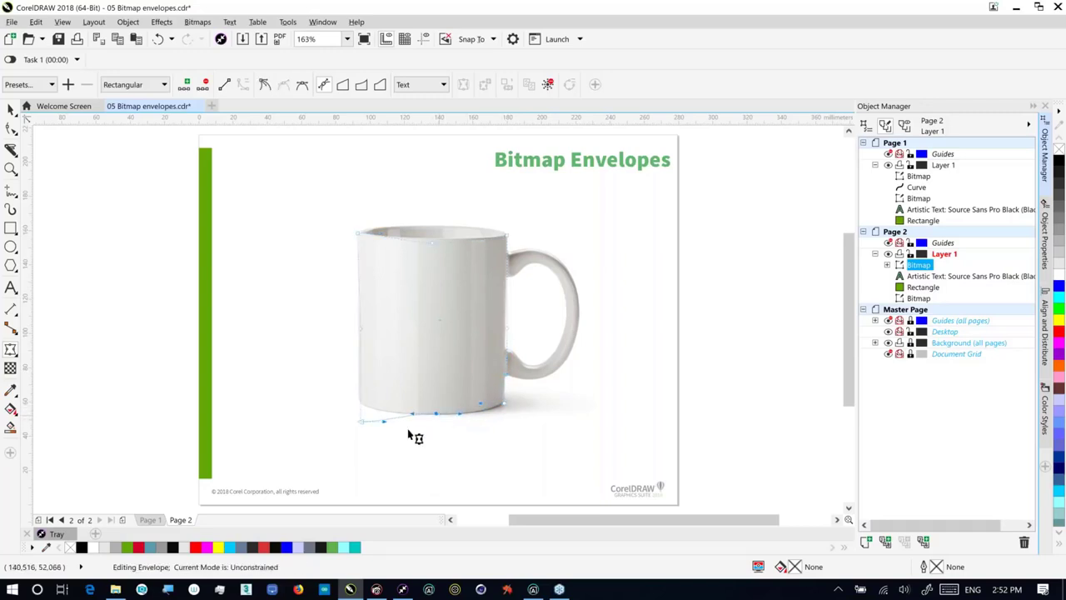
{"action": "left_click_drag", "start_coordinate": [361, 422], "coordinate": [360, 405]}
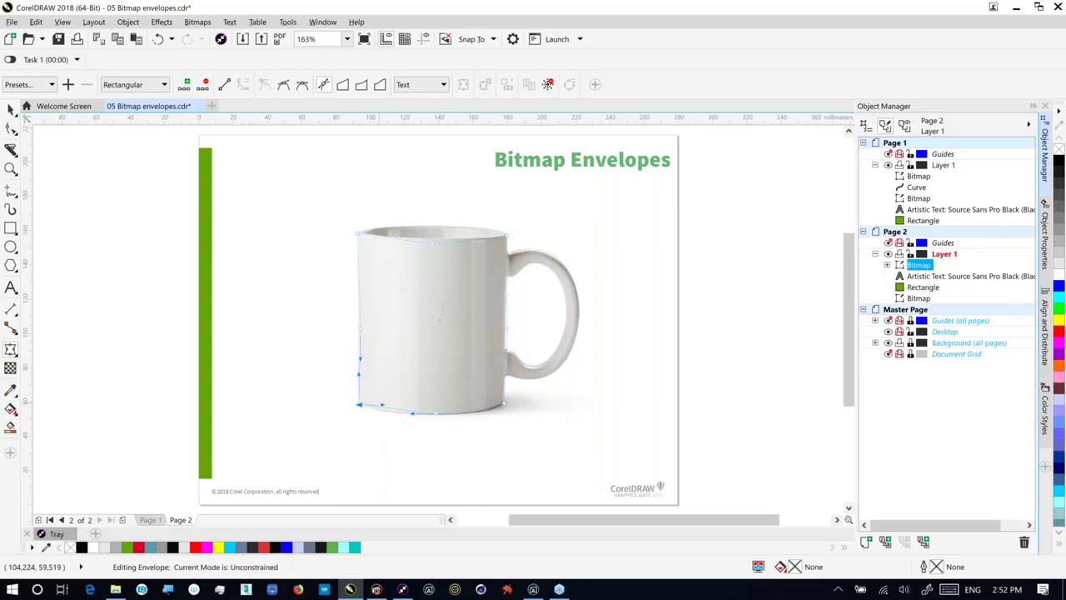
{"action": "left_click", "coordinate": [385, 413]}
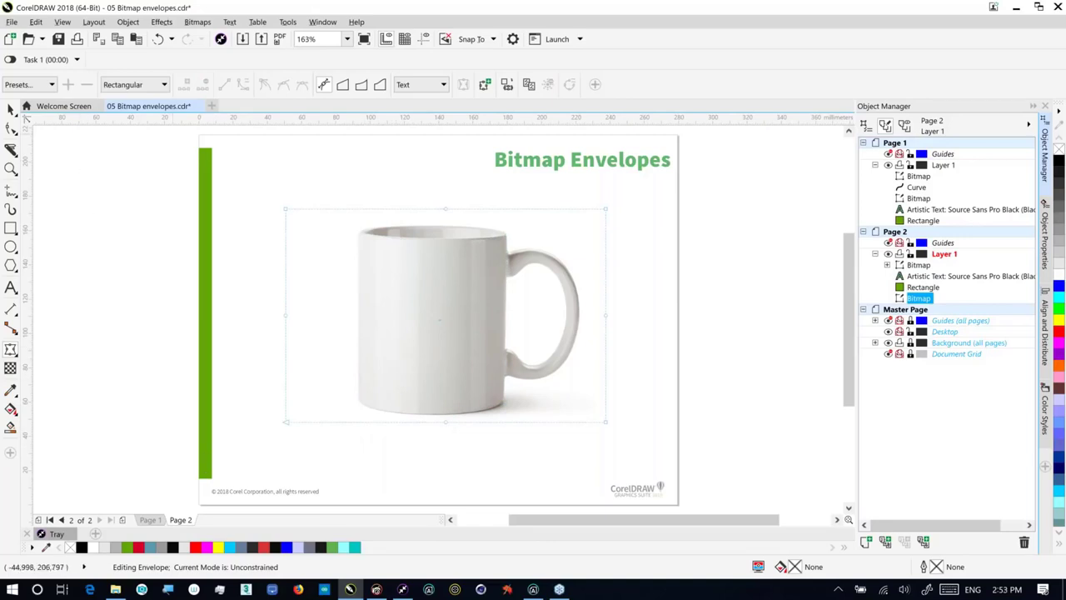
Close 05 Bitmap envelopes without saving its changes and open 06 Powertrace from the sample folder
{"action": "left_click", "coordinate": [200, 106]}
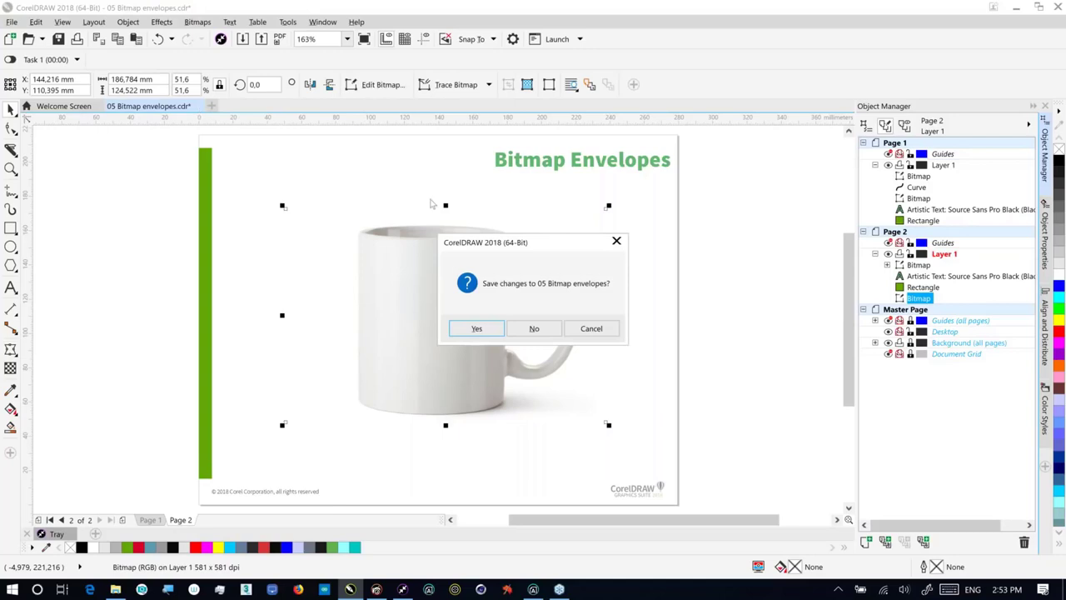
{"action": "left_click", "coordinate": [533, 329]}
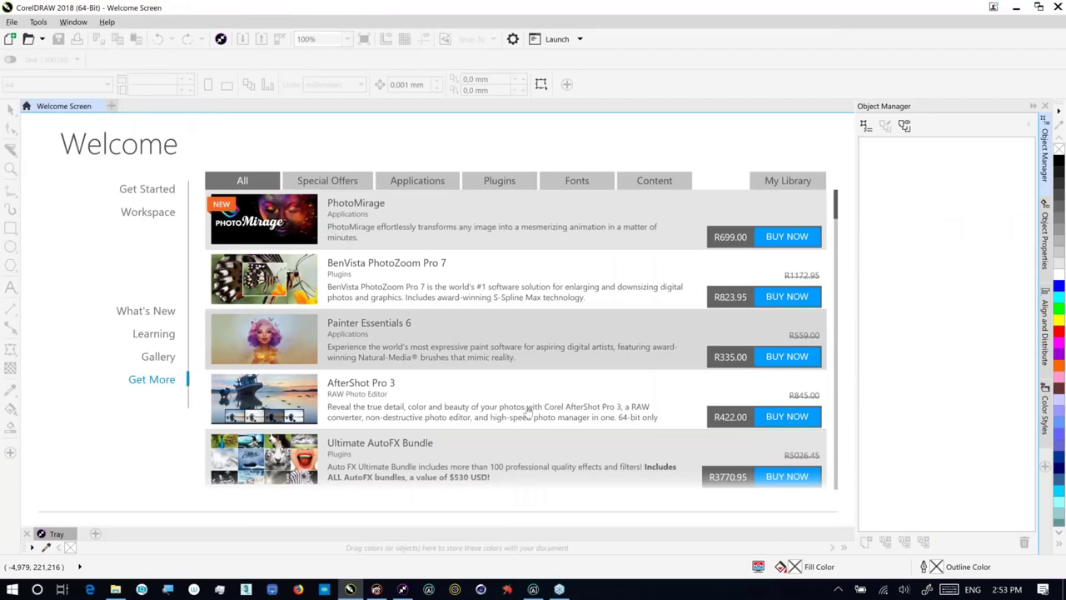
{"action": "left_click", "coordinate": [115, 590]}
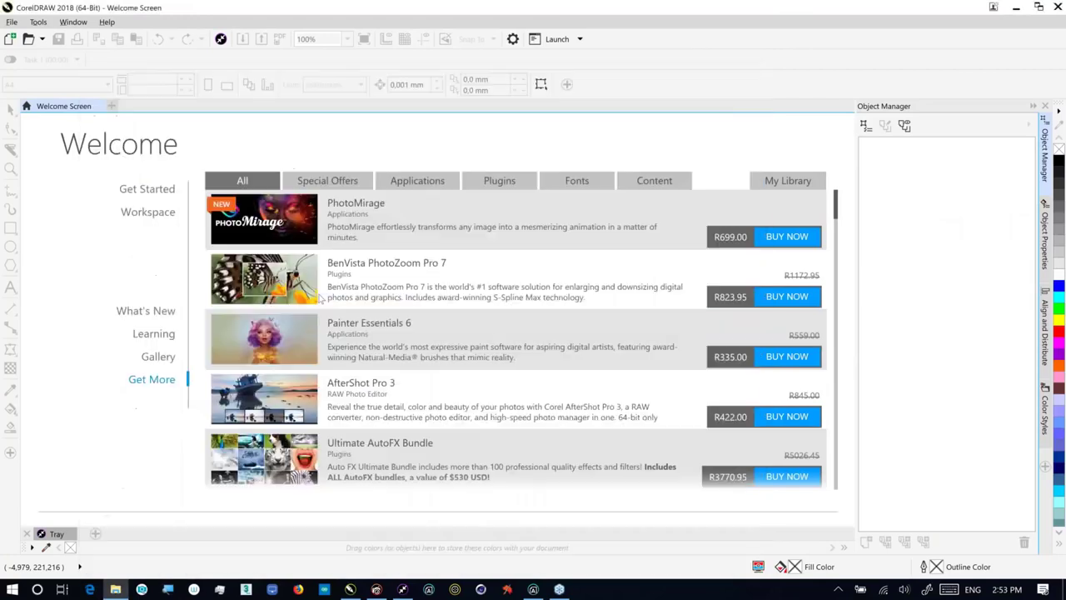
{"action": "double_click", "coordinate": [275, 274]}
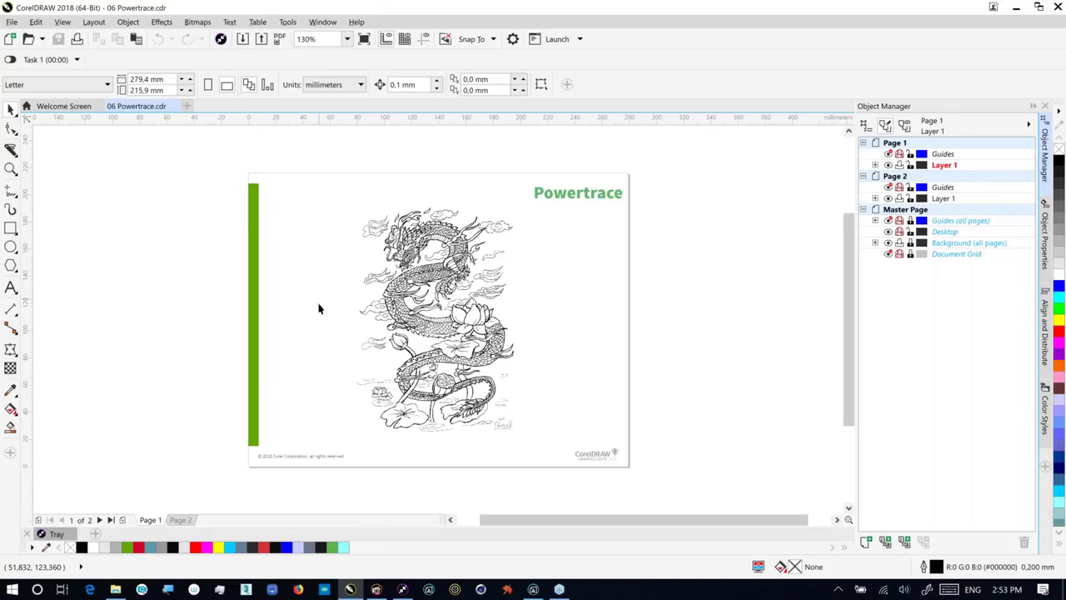
Trace the dragon bitmap with PowerTRACE as an Outline trace of type Line art, with Detail at maximum
{"action": "left_click", "coordinate": [416, 300]}
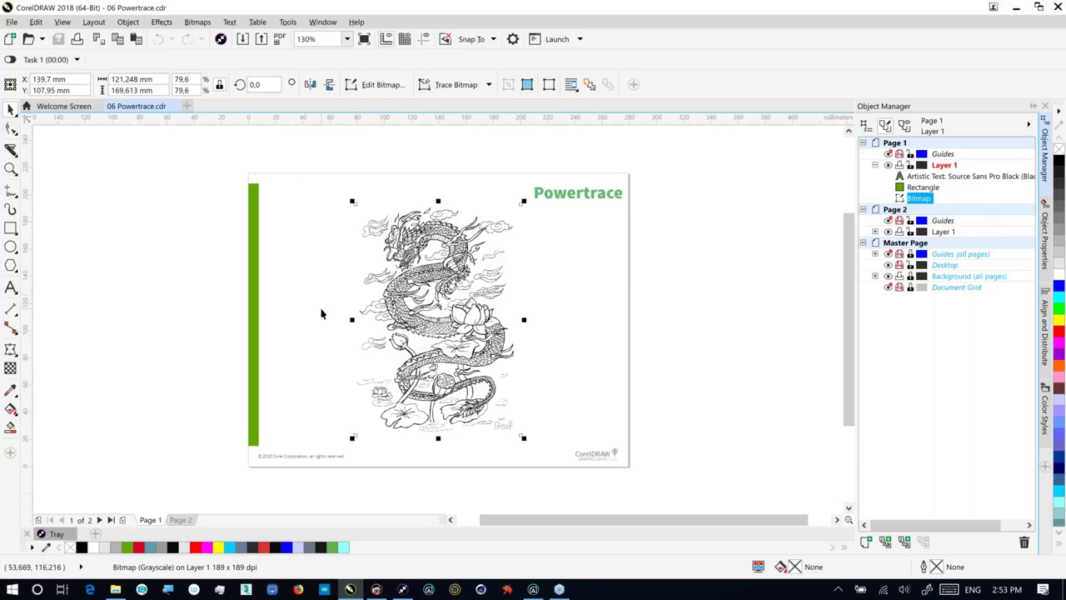
{"action": "left_click", "coordinate": [487, 85]}
{"action": "mouse_move", "coordinate": [487, 119]}
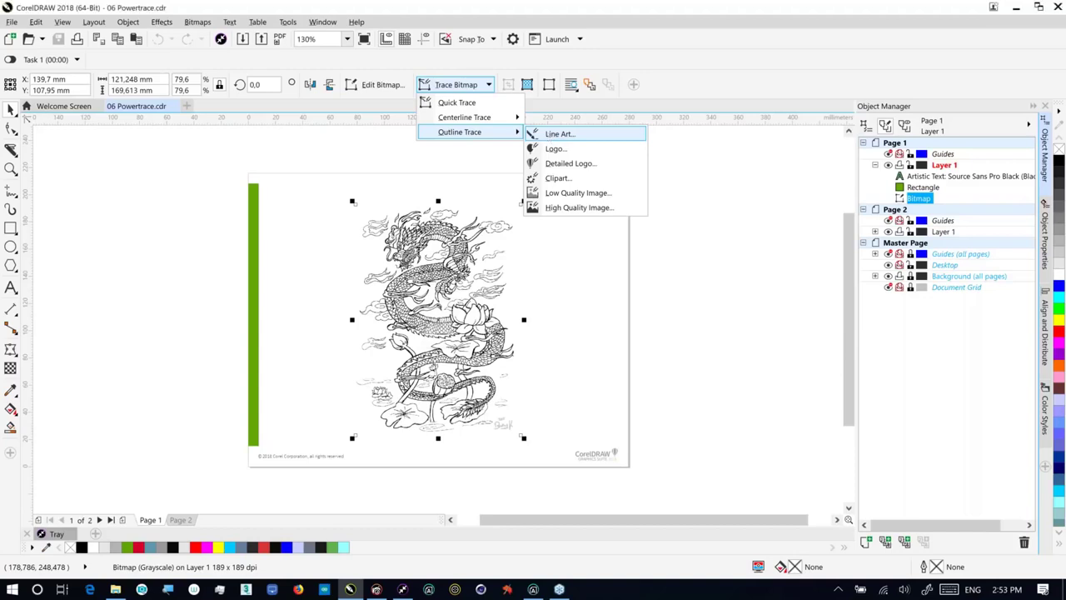
{"action": "left_click", "coordinate": [560, 134]}
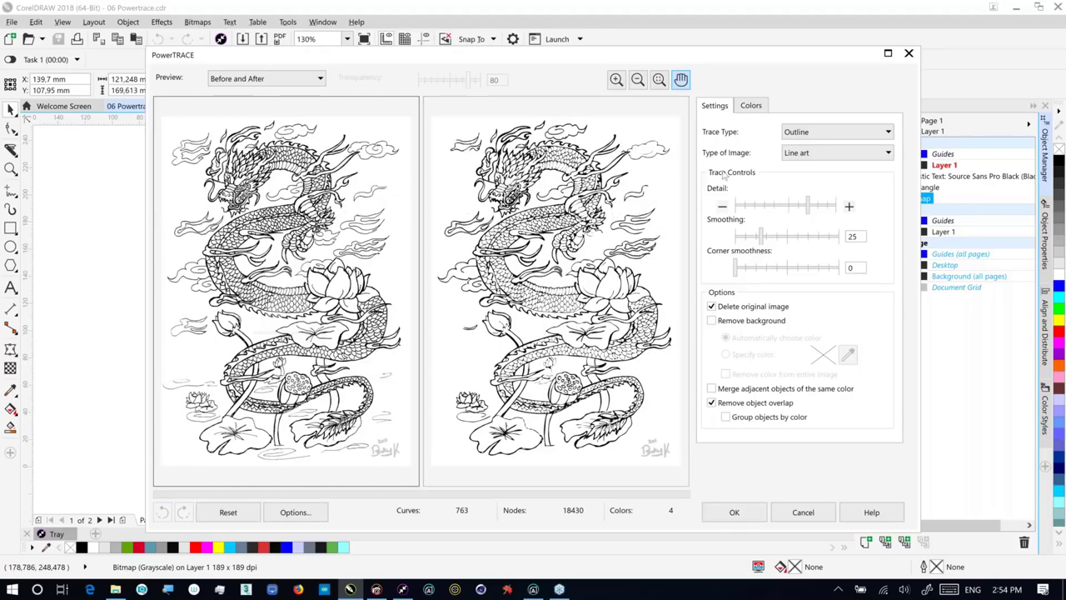
{"action": "left_click_drag", "start_coordinate": [806, 207], "coordinate": [836, 208]}
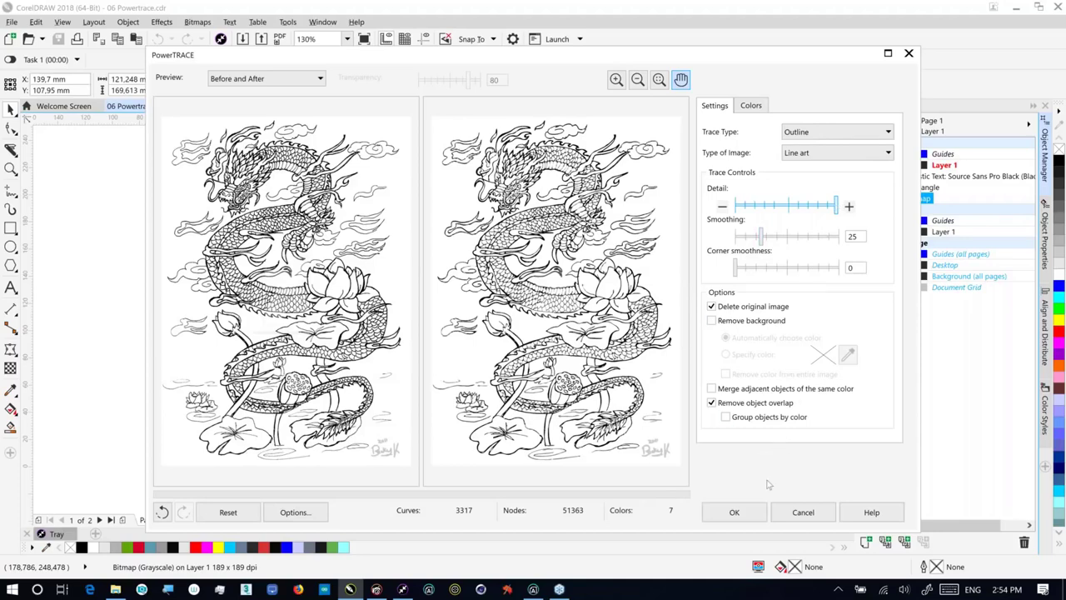
{"action": "left_click", "coordinate": [747, 511]}
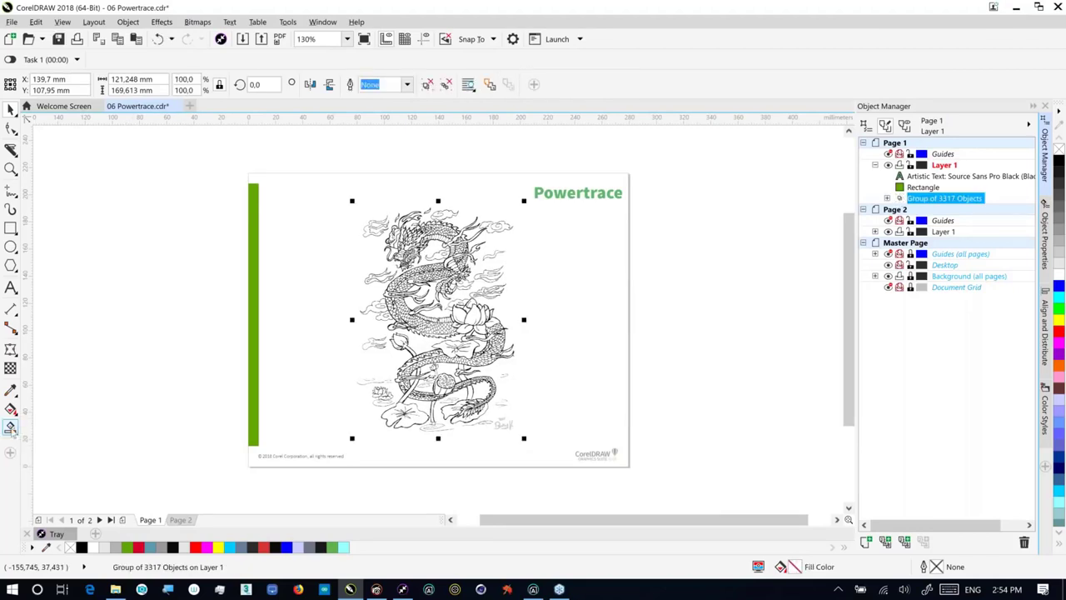
Use the Smart Fill tool with yellow (#FFFF00) to colour the three large front petals of the lotus
{"action": "left_click", "coordinate": [11, 427]}
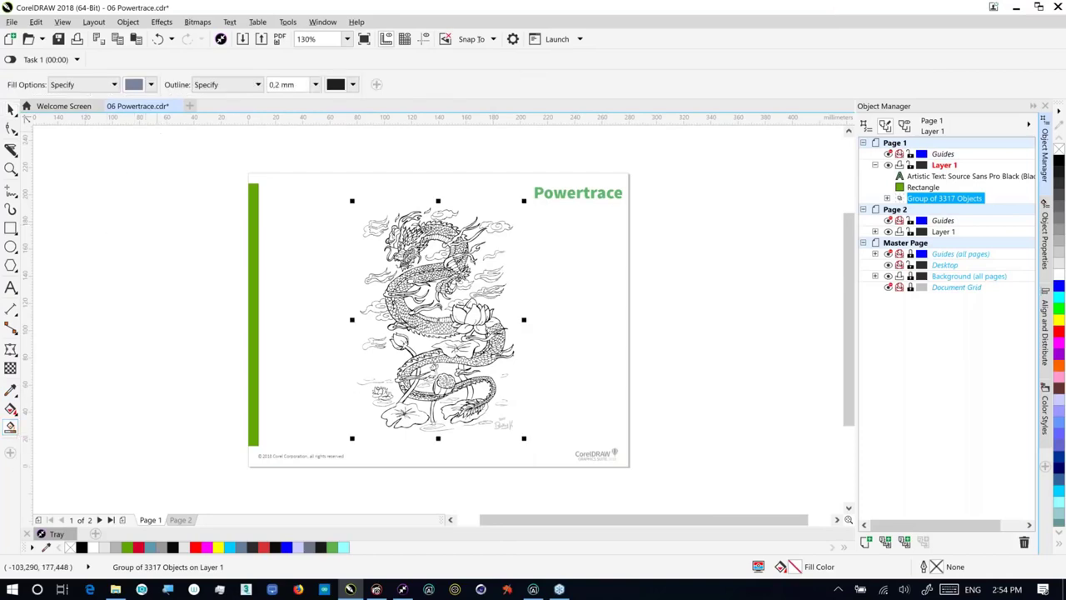
{"action": "left_click", "coordinate": [150, 85]}
{"action": "left_click", "coordinate": [184, 120]}
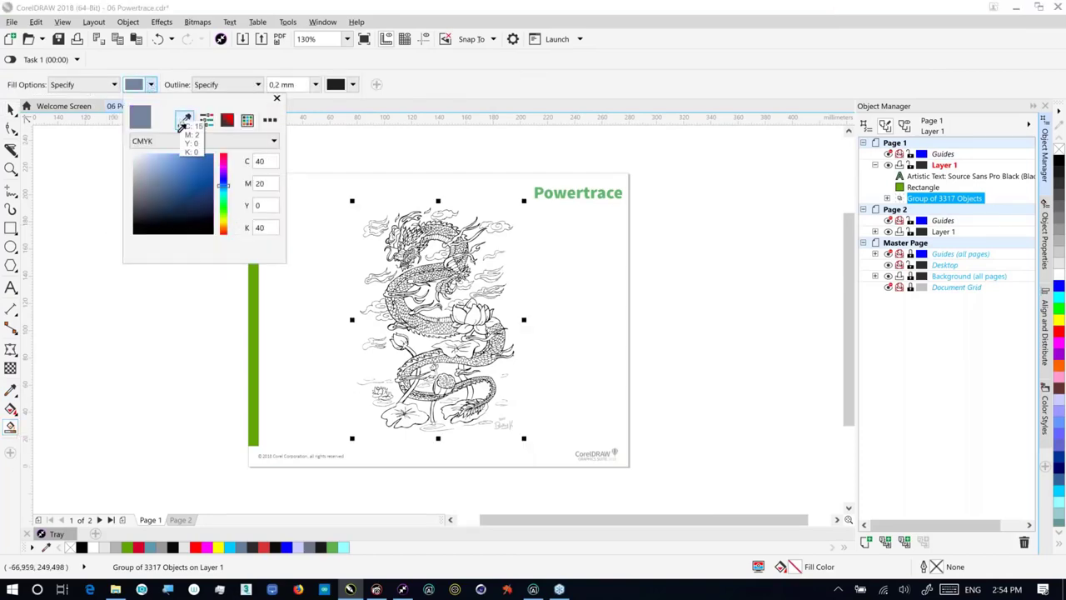
{"action": "left_click", "coordinate": [218, 547]}
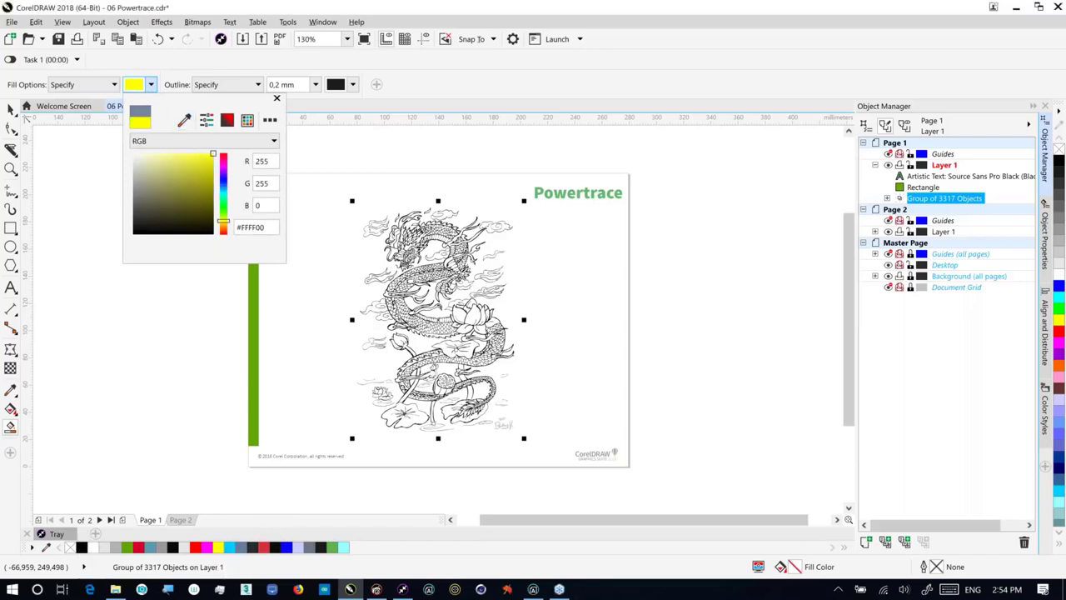
{"action": "left_click", "coordinate": [463, 316]}
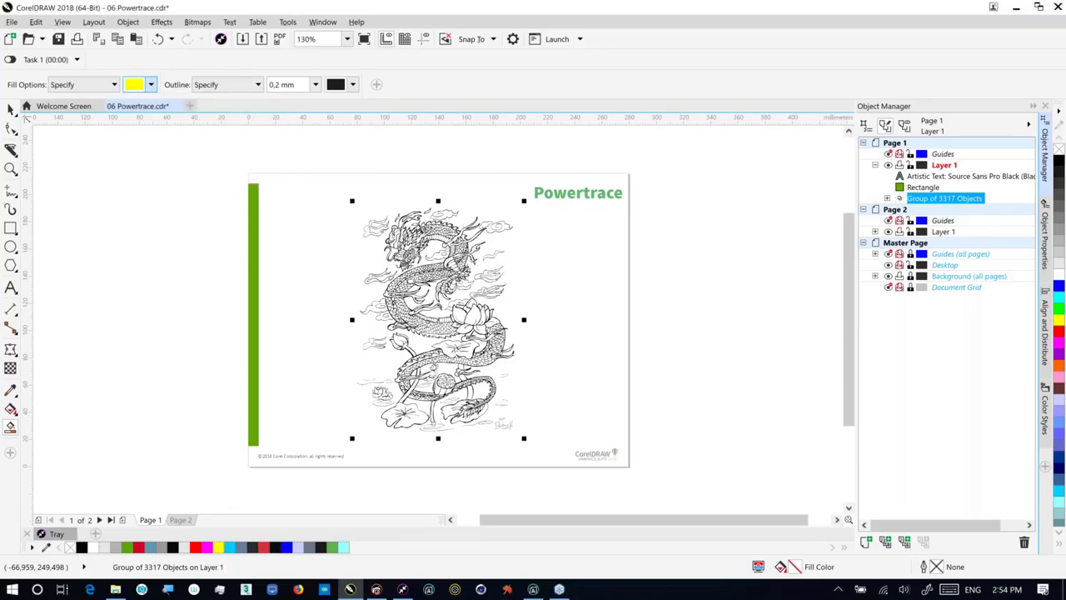
{"action": "left_click", "coordinate": [472, 315]}
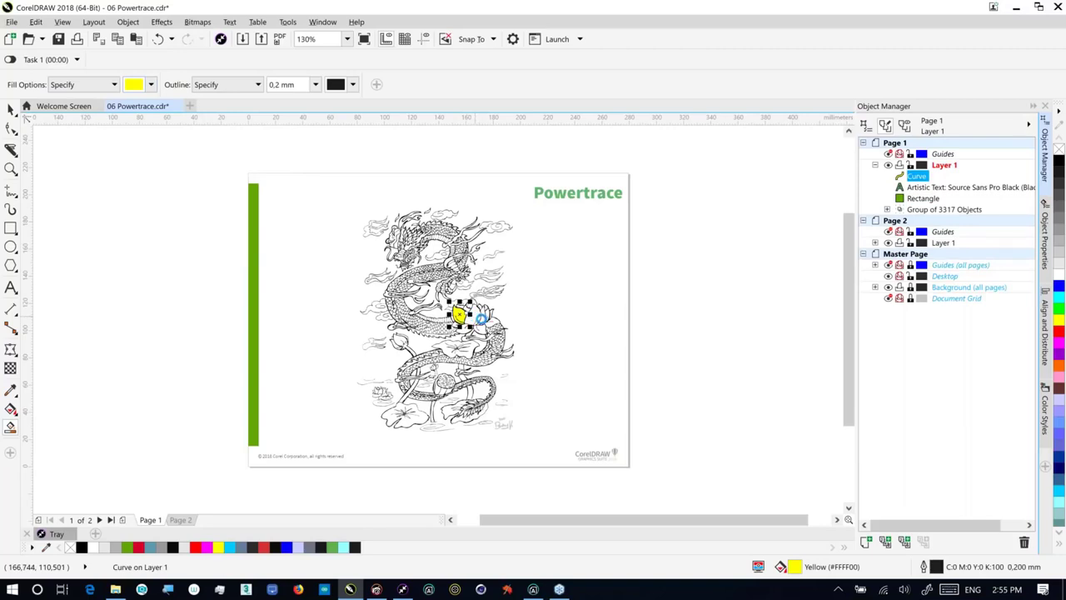
{"action": "left_click", "coordinate": [481, 318]}
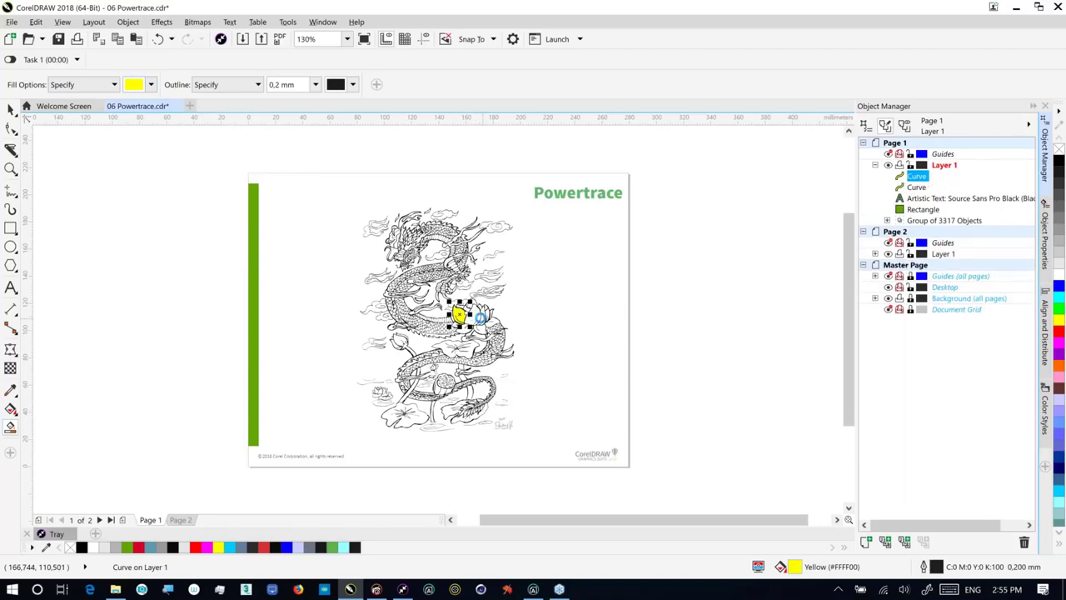
{"action": "left_click", "coordinate": [480, 306]}
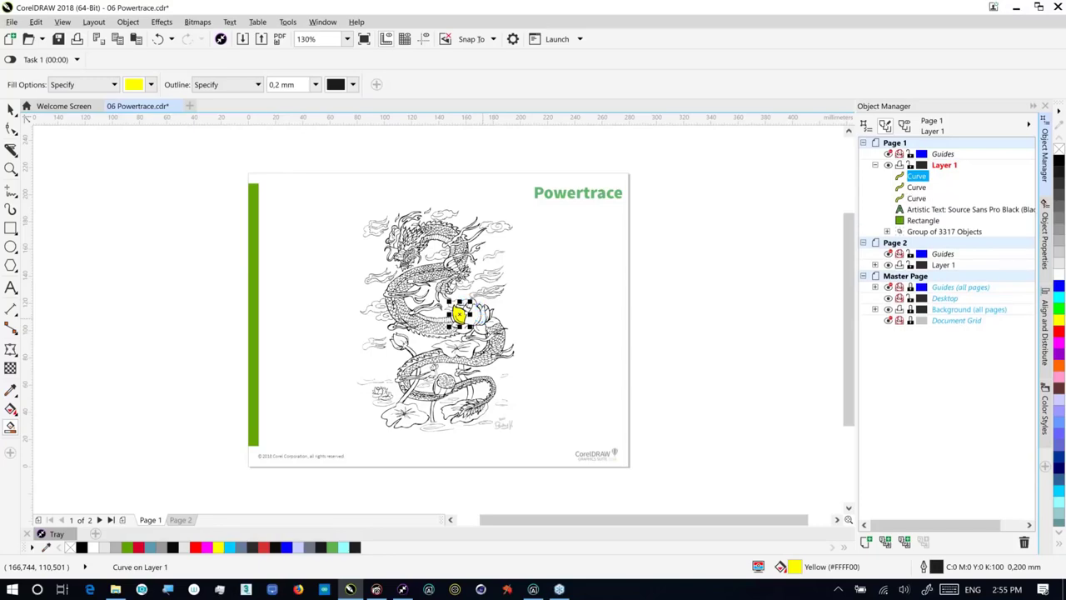
Fill the two petals at the lotus's right side and its uppermost back petal with yellow, keeping the document open
{"action": "scroll", "coordinate": [476, 314], "scroll_direction": "up", "scroll_amount": 2}
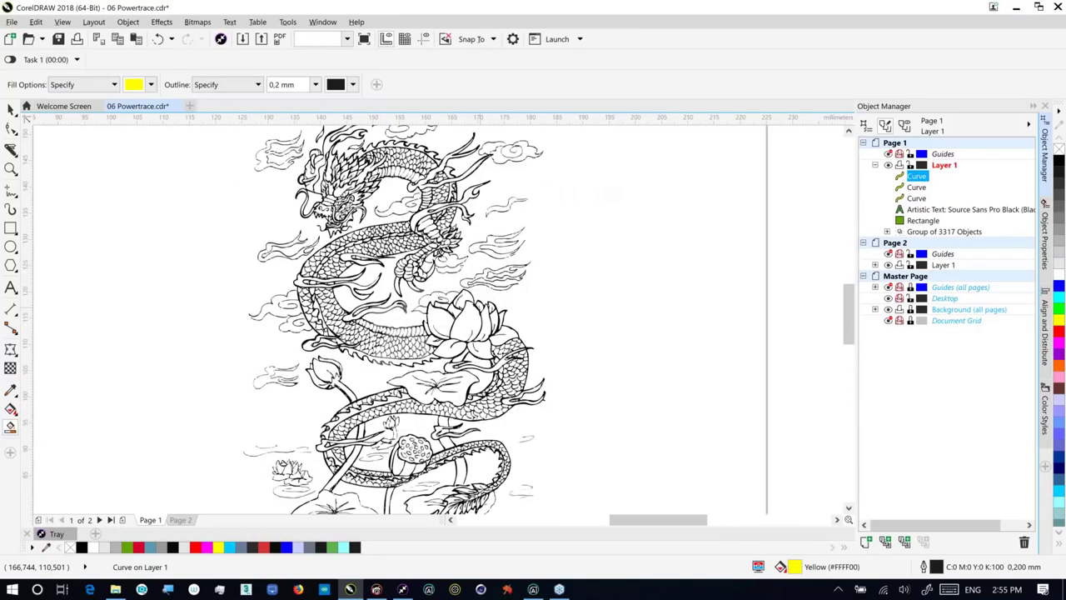
{"action": "scroll", "coordinate": [529, 346], "scroll_direction": "up", "scroll_amount": 2}
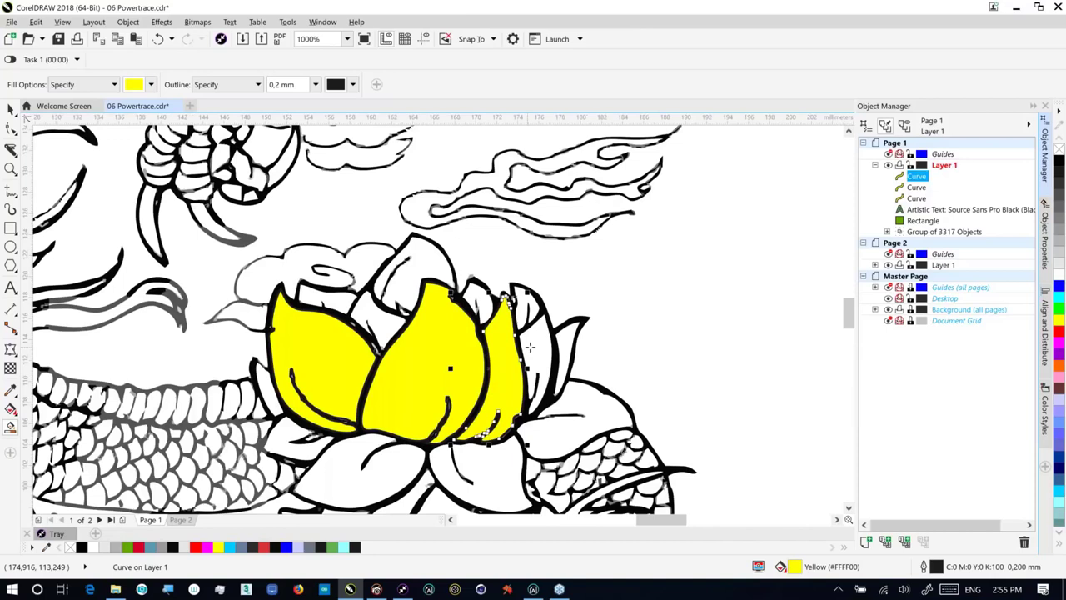
{"action": "left_click", "coordinate": [424, 269]}
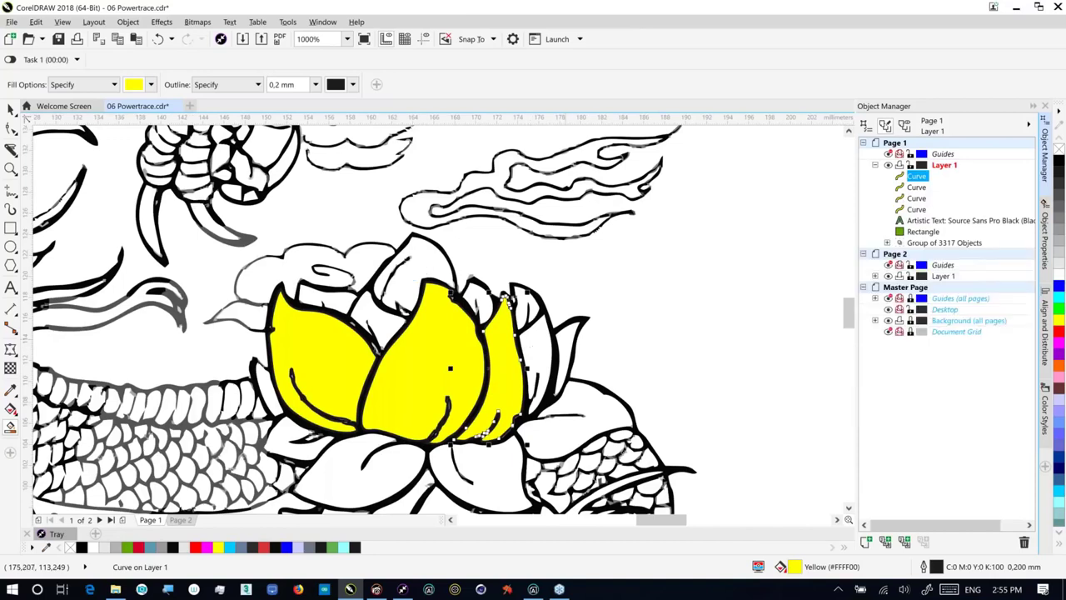
{"action": "left_click", "coordinate": [449, 367]}
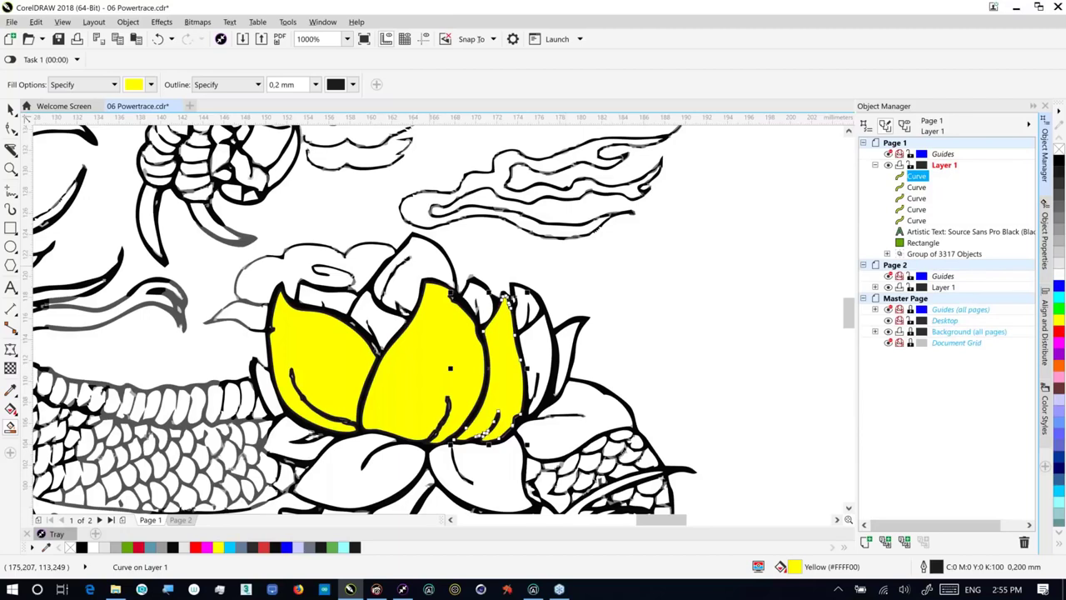
{"action": "left_click", "coordinate": [449, 368]}
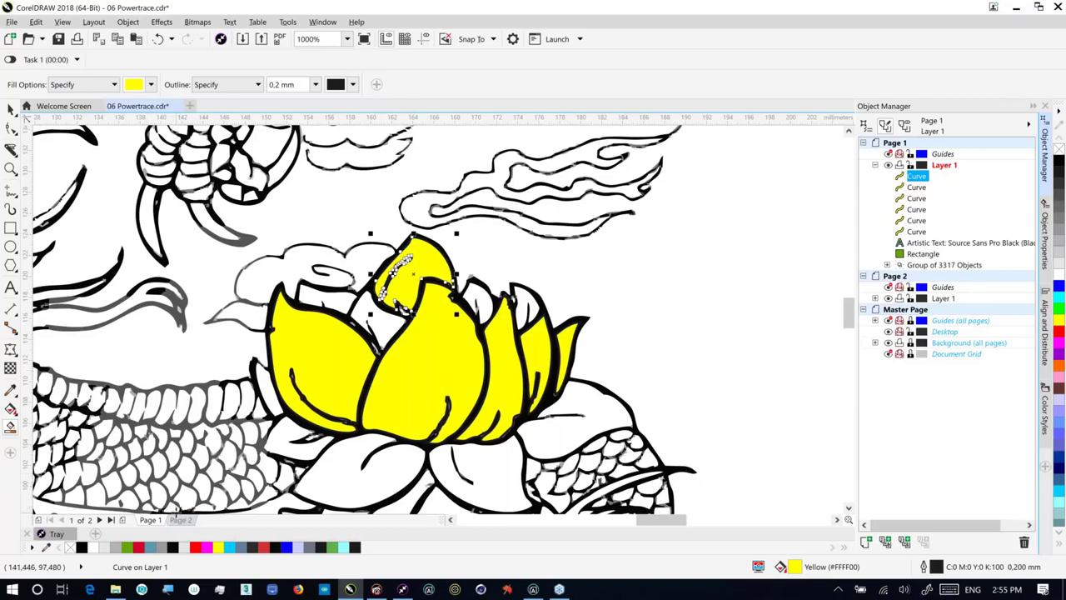
{"action": "left_click", "coordinate": [178, 105]}
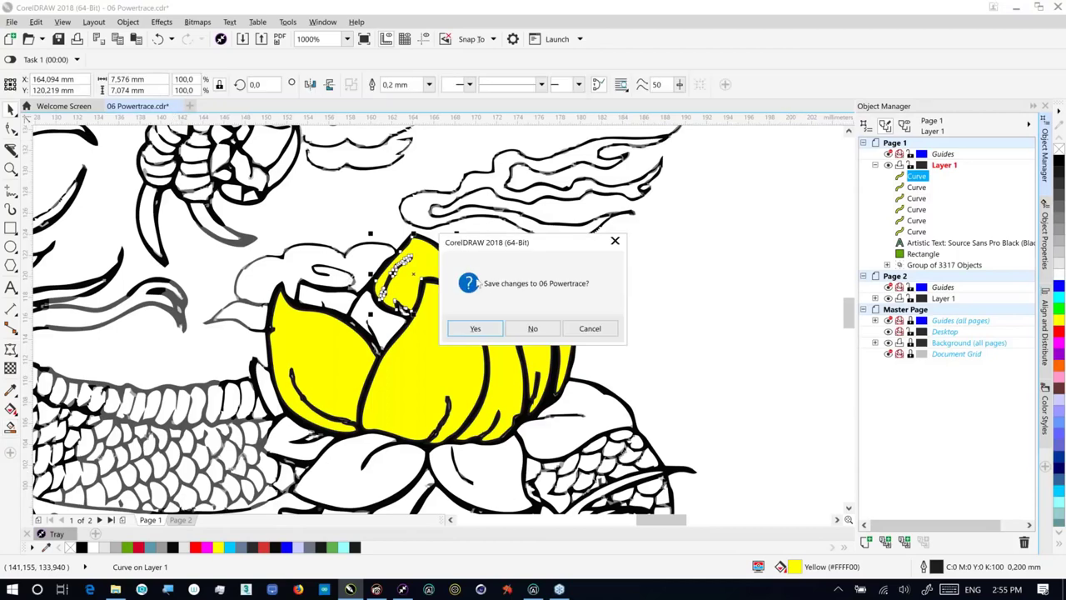
{"action": "left_click", "coordinate": [598, 333]}
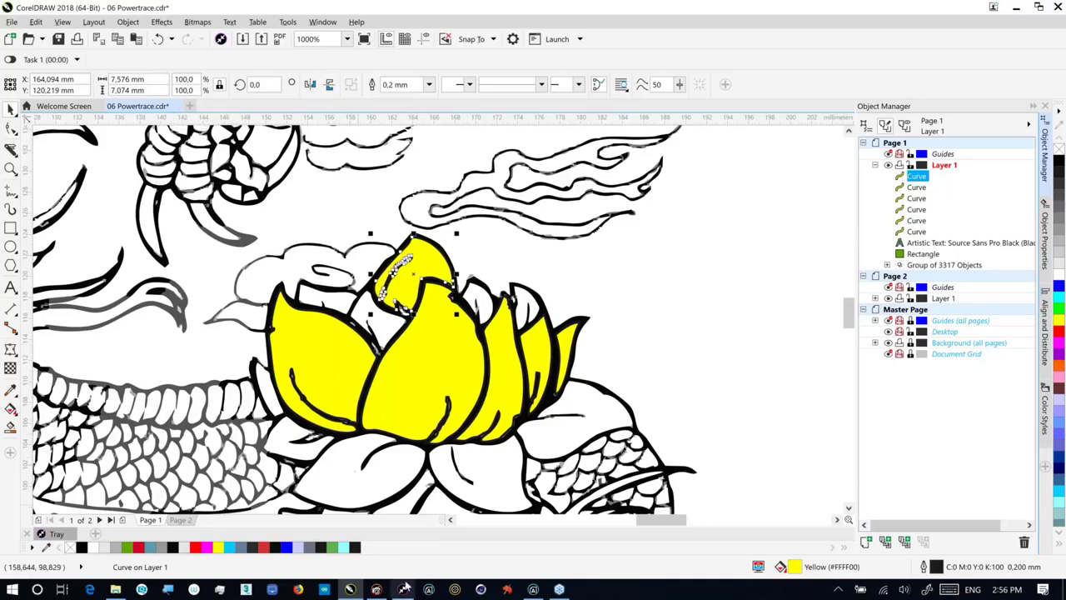
Switch to Corel CONNECT and browse the clipart categories in the Clipart folder of the Content Exchange library
{"action": "mouse_move", "coordinate": [401, 591]}
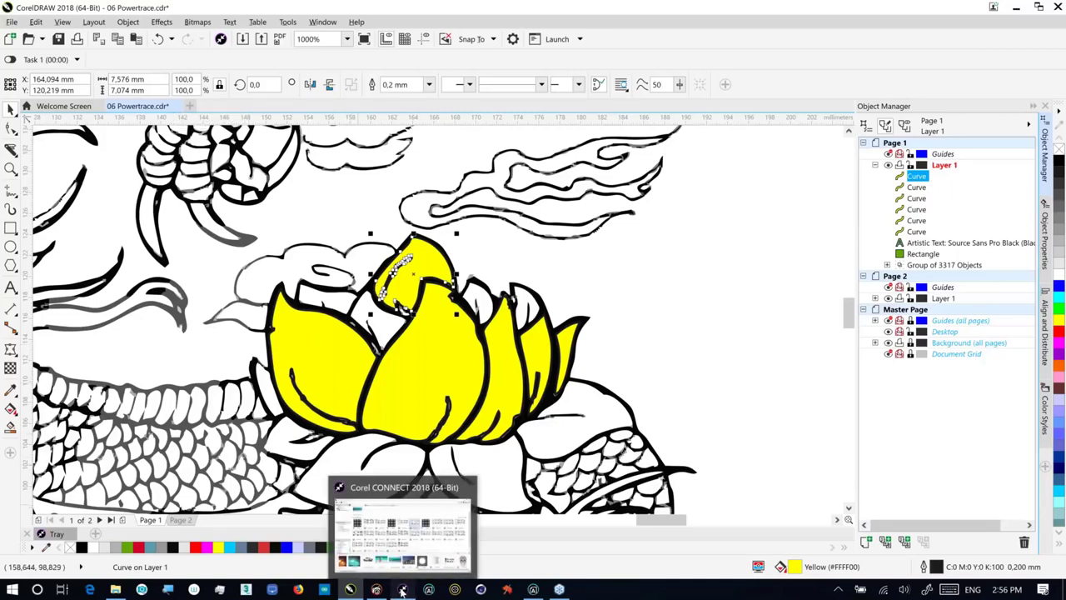
{"action": "left_click", "coordinate": [401, 590]}
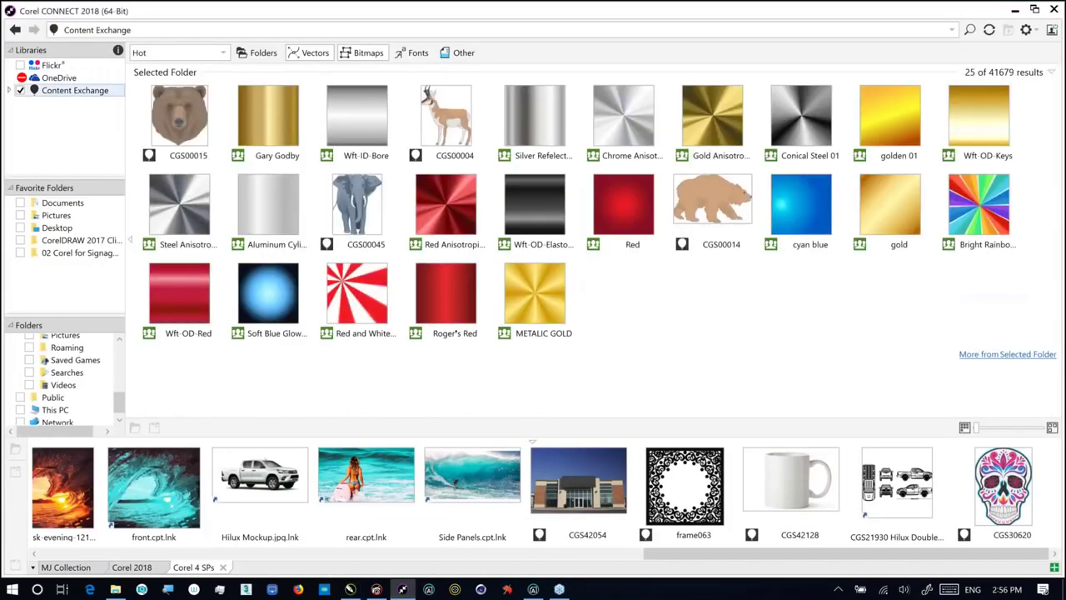
{"action": "left_click", "coordinate": [75, 90]}
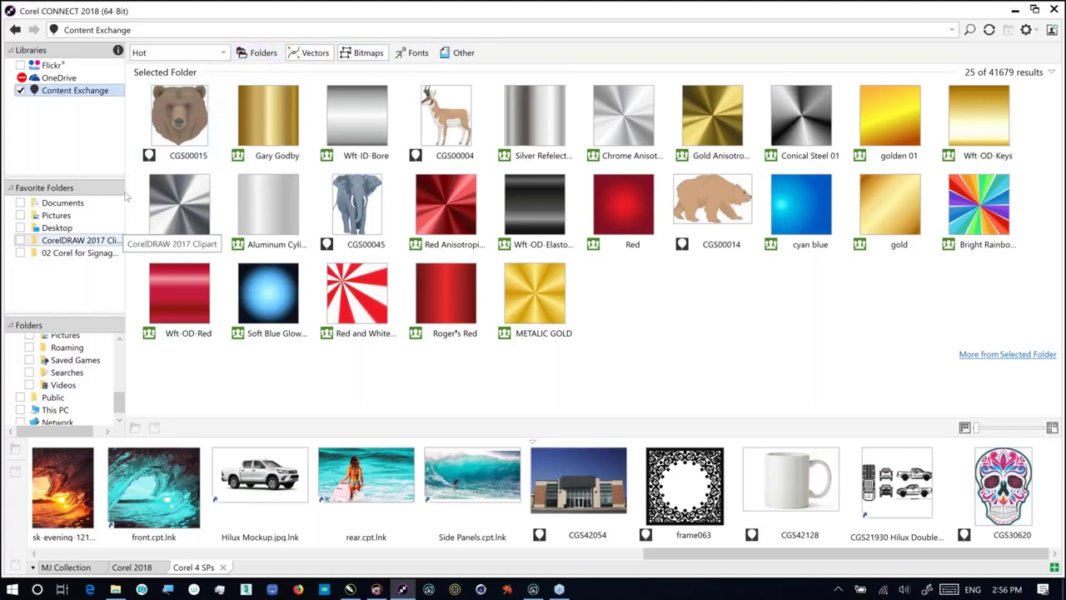
{"action": "left_click", "coordinate": [261, 53]}
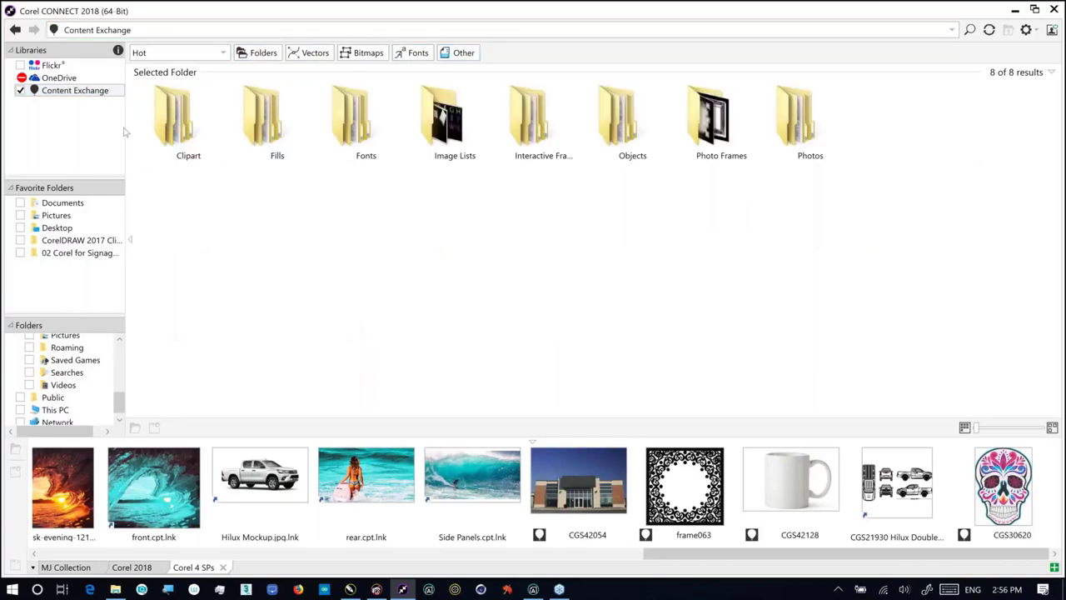
{"action": "double_click", "coordinate": [177, 117]}
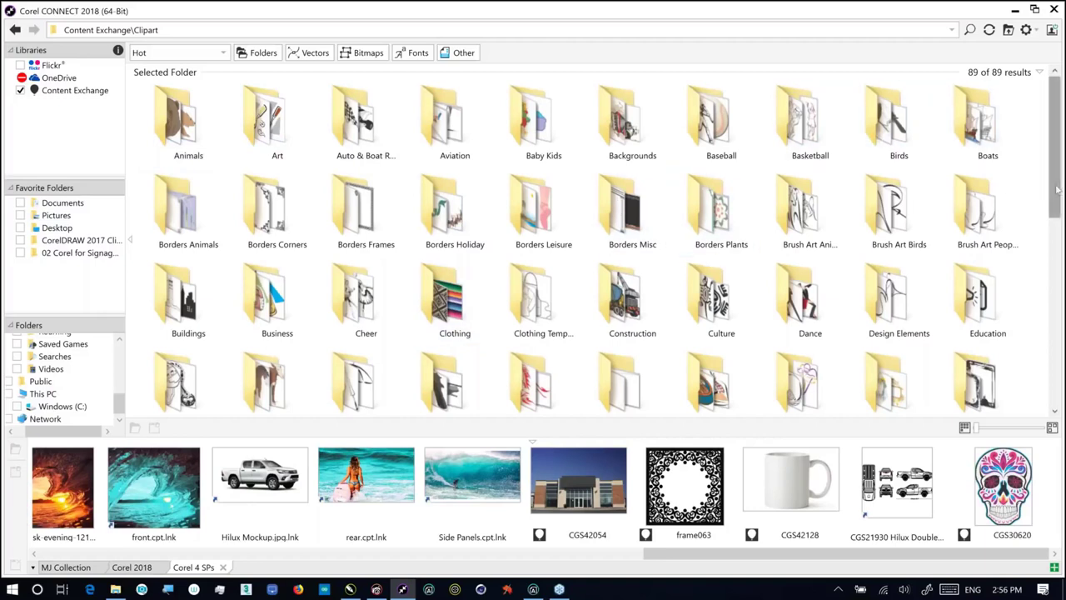
{"action": "scroll", "coordinate": [1051, 201], "scroll_direction": "down", "scroll_amount": 1}
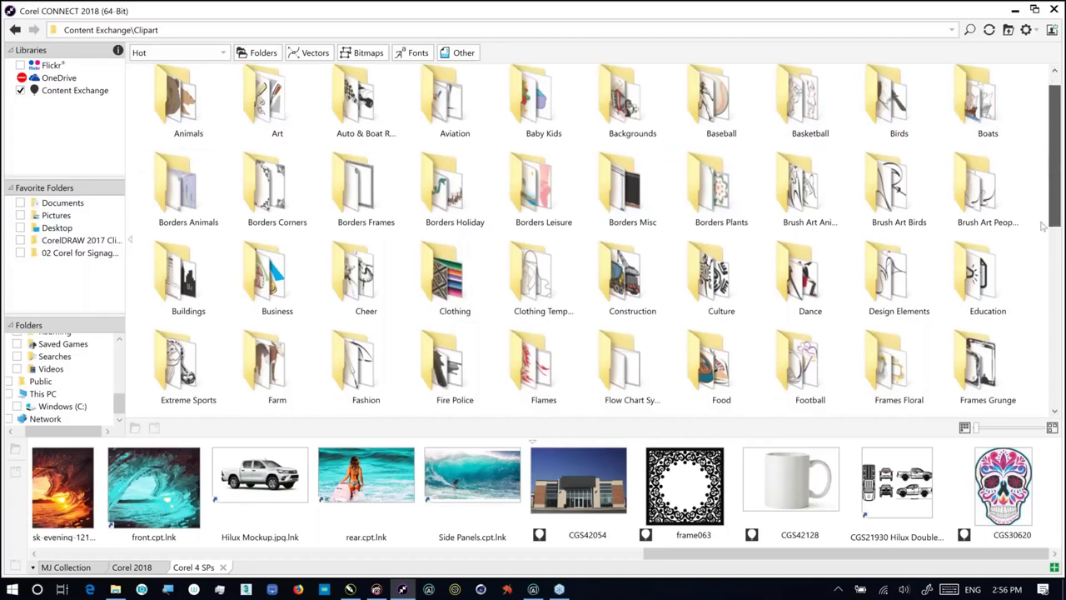
{"action": "left_click_drag", "start_coordinate": [1043, 225], "coordinate": [1021, 100]}
Search the Content Exchange clipart for "skull" and select the grinning skull CGS30617
{"action": "left_click", "coordinate": [357, 30]}
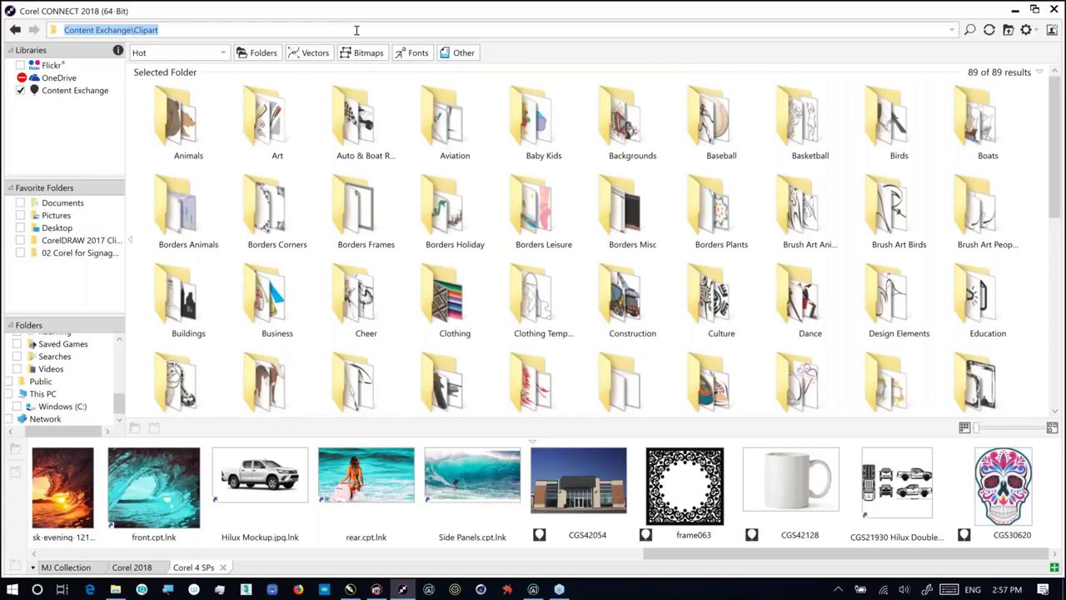
{"action": "type", "text": "skull"}
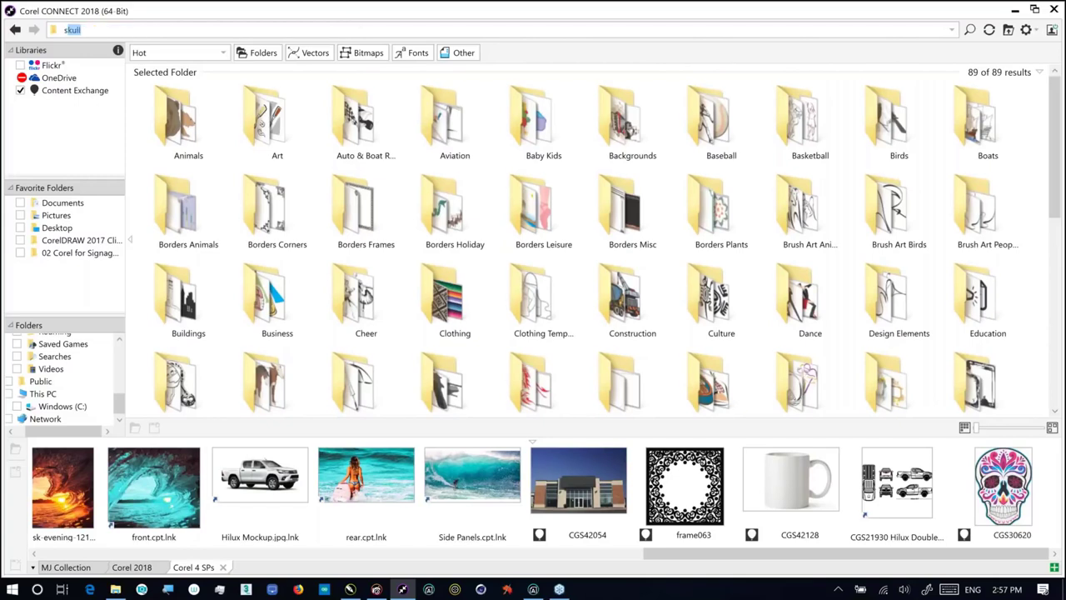
{"action": "key", "text": "Return"}
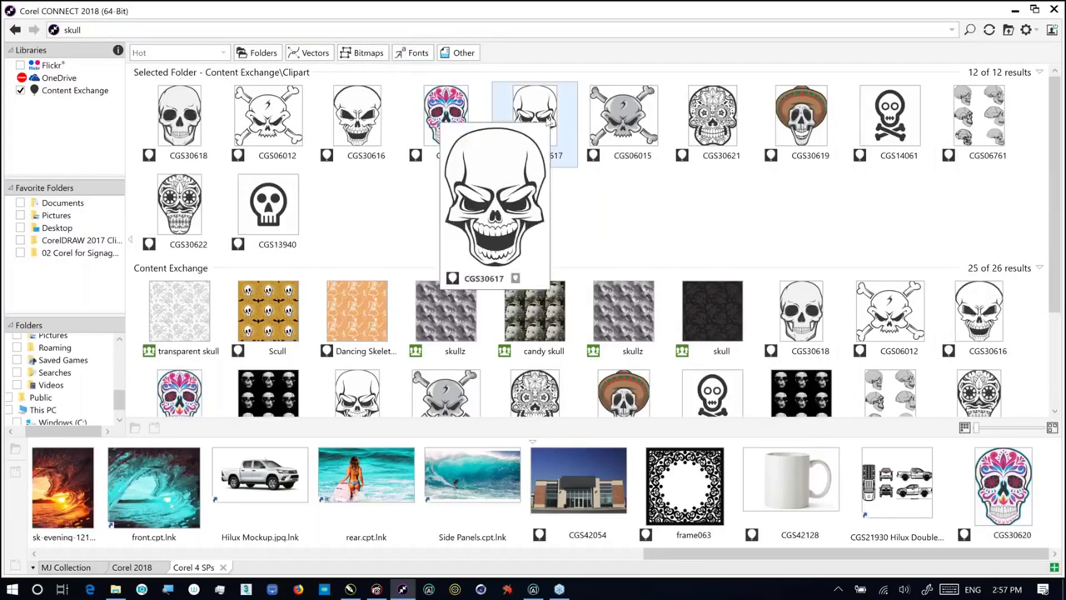
{"action": "left_click", "coordinate": [535, 116]}
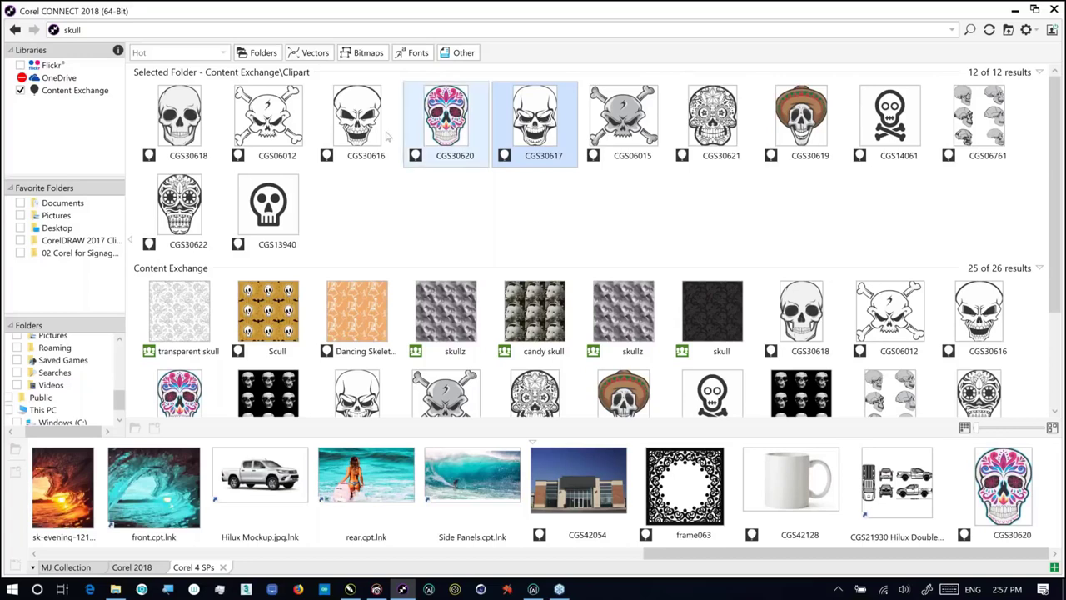
{"action": "left_click", "coordinate": [226, 28]}
{"action": "type", "text": "w"}
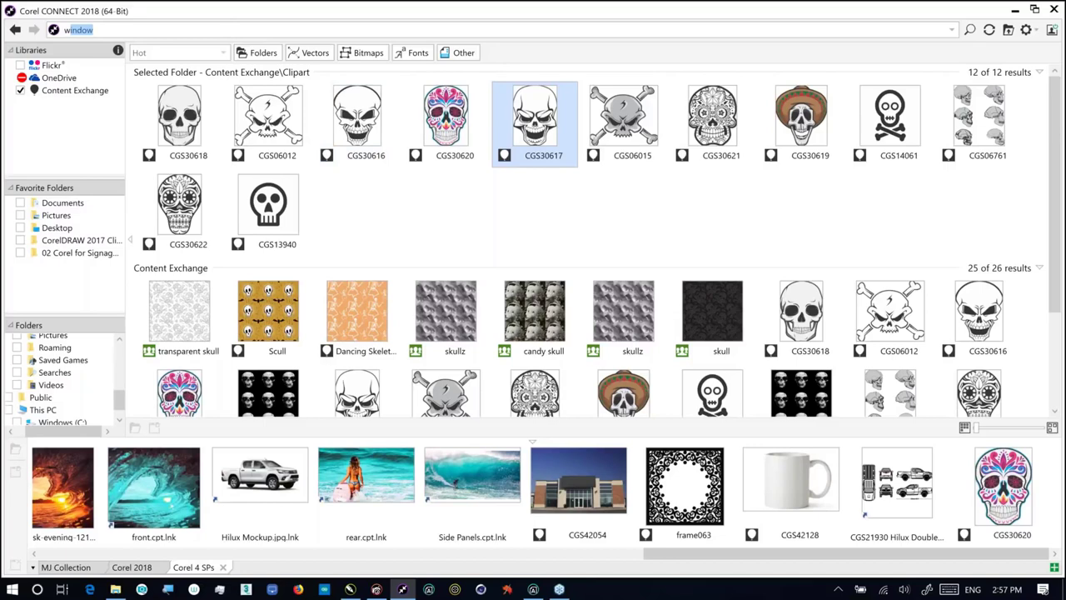
{"action": "type", "text": "ww."}
{"action": "type", "text": "corel.com"}
{"action": "key", "text": "Return"}
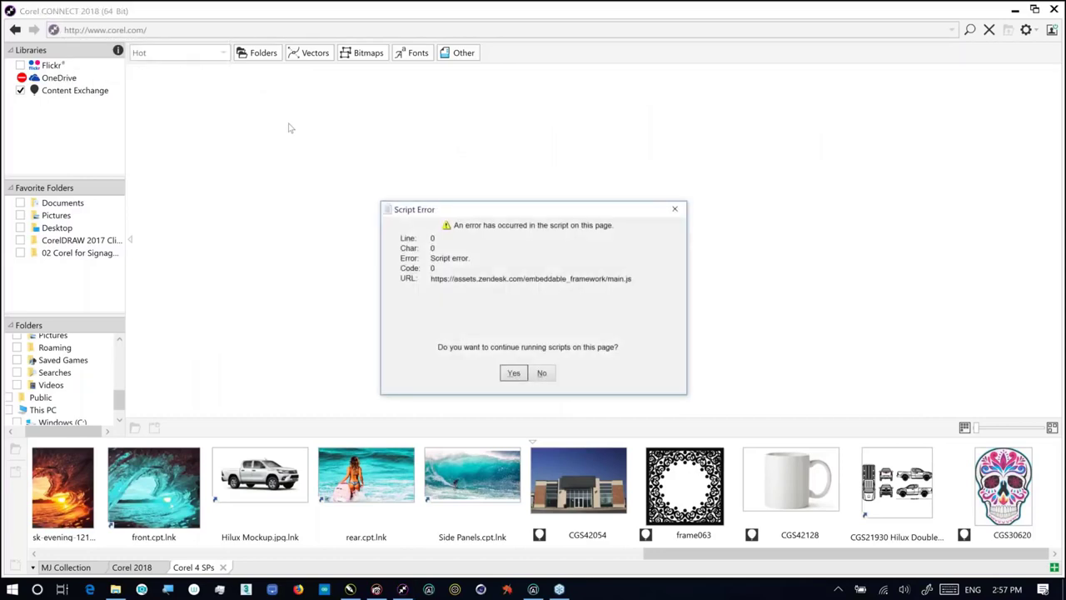
{"action": "left_click", "coordinate": [513, 374]}
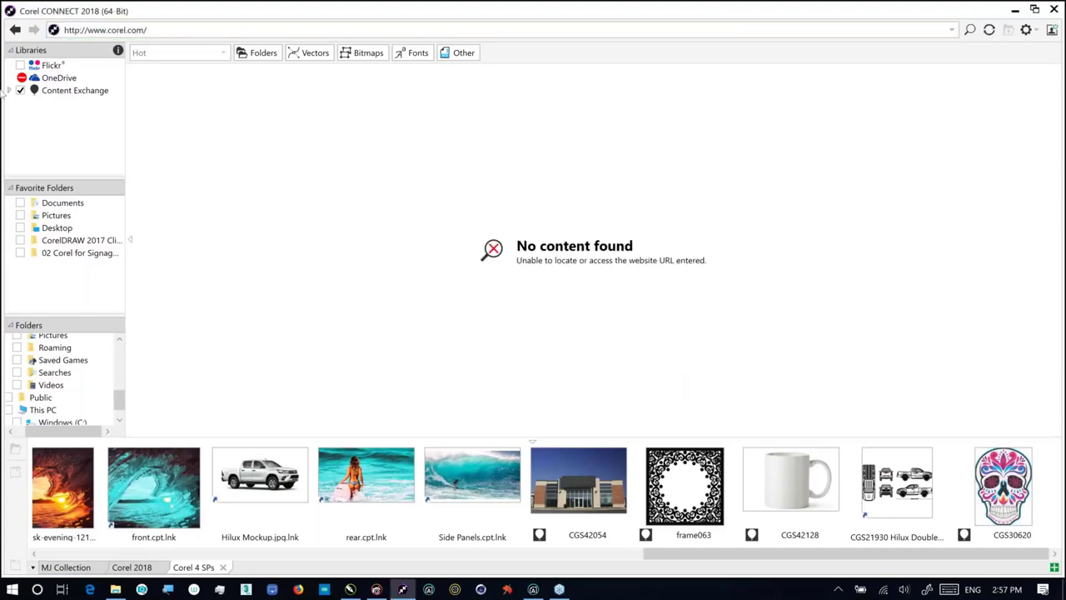
Switch to the File Explorer window showing the 02 Corel for Signage Pros sample folder
{"action": "left_click", "coordinate": [154, 30]}
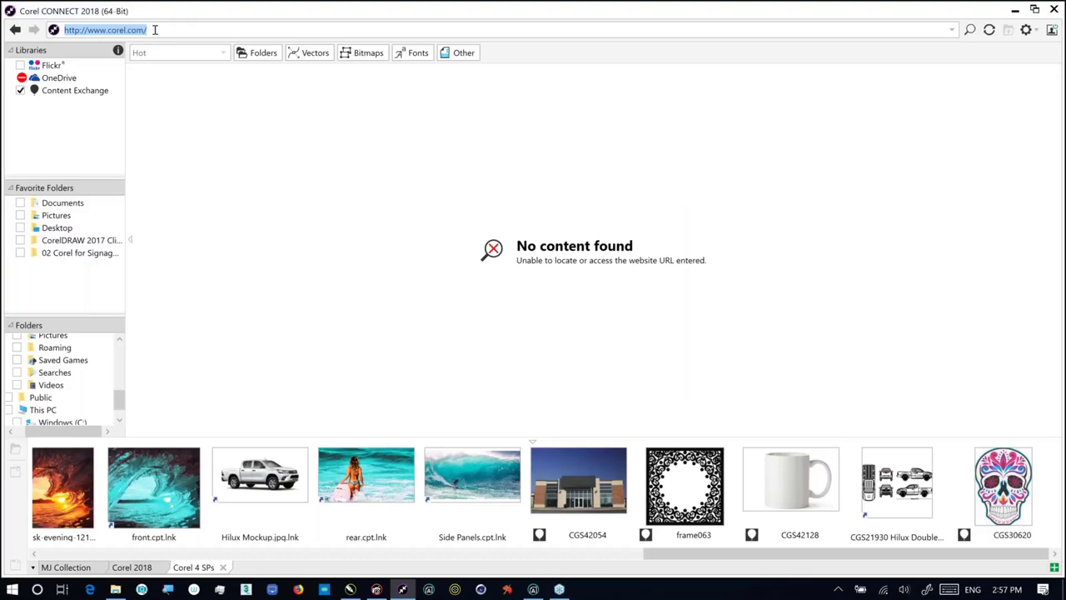
{"action": "key", "text": "alt+Tab"}
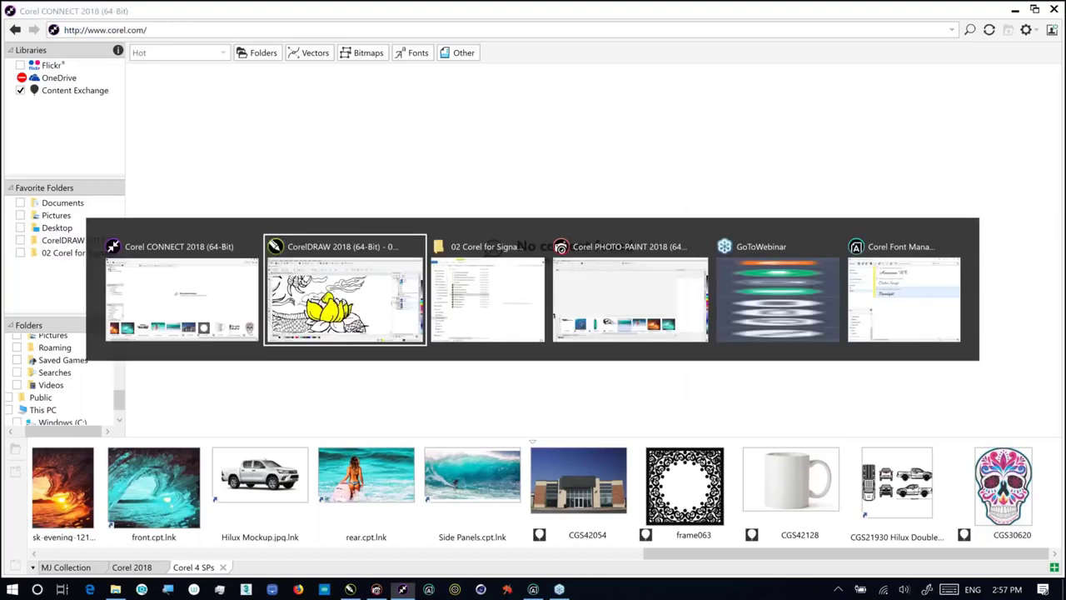
{"action": "key", "text": "alt+Tab"}
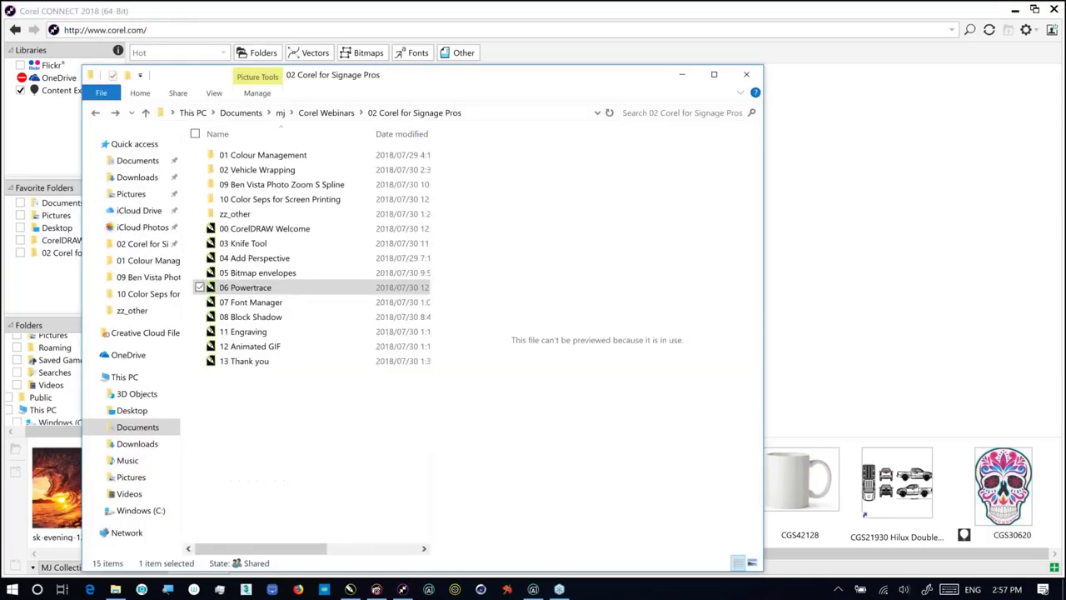
Open the sample file 13 Thank you in CorelDRAW and go to page 2
{"action": "left_click", "coordinate": [245, 362]}
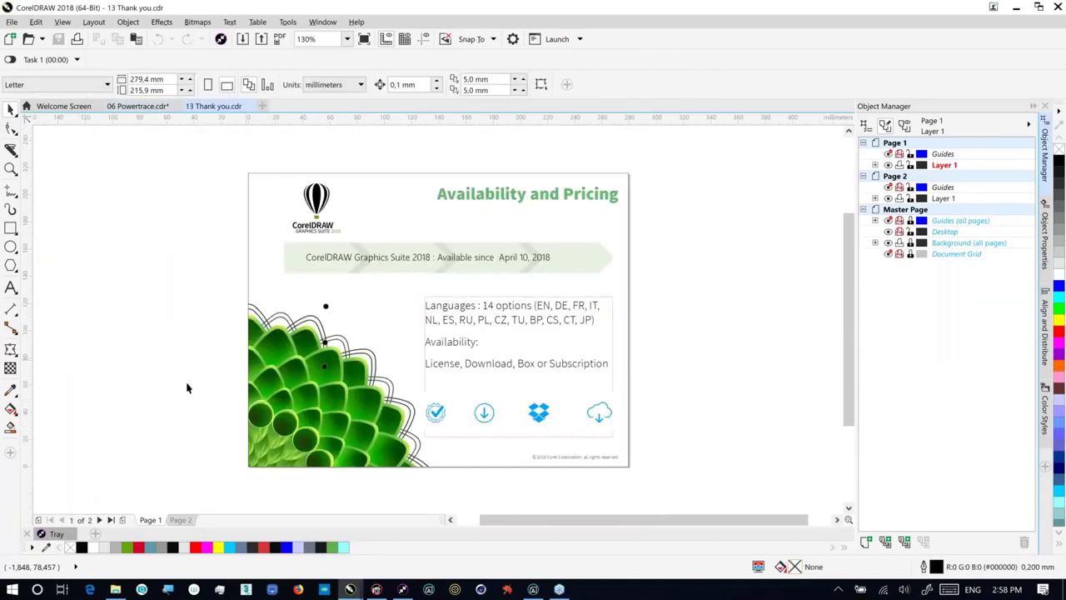
{"action": "left_click", "coordinate": [179, 520]}
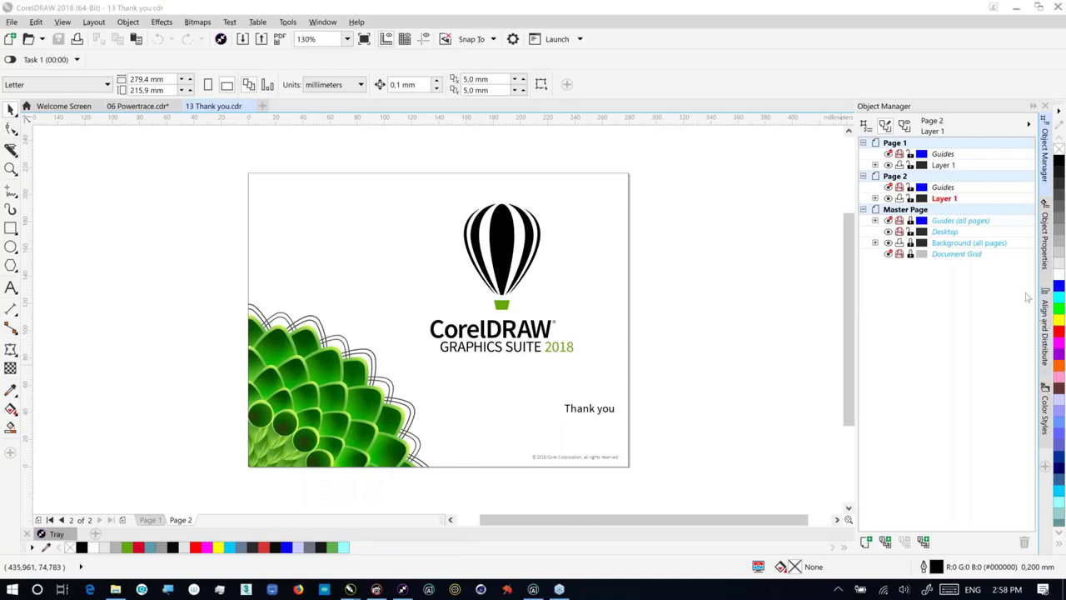
Display the Color Styles docker in place of the Object Manager
{"action": "left_click", "coordinate": [1042, 406]}
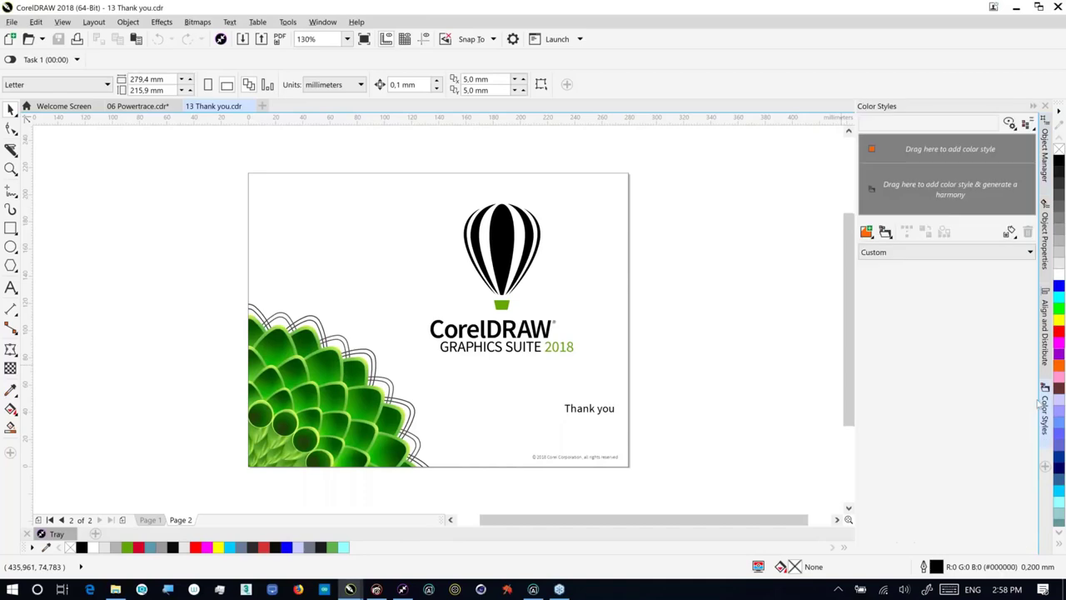
{"action": "left_click", "coordinate": [1045, 407]}
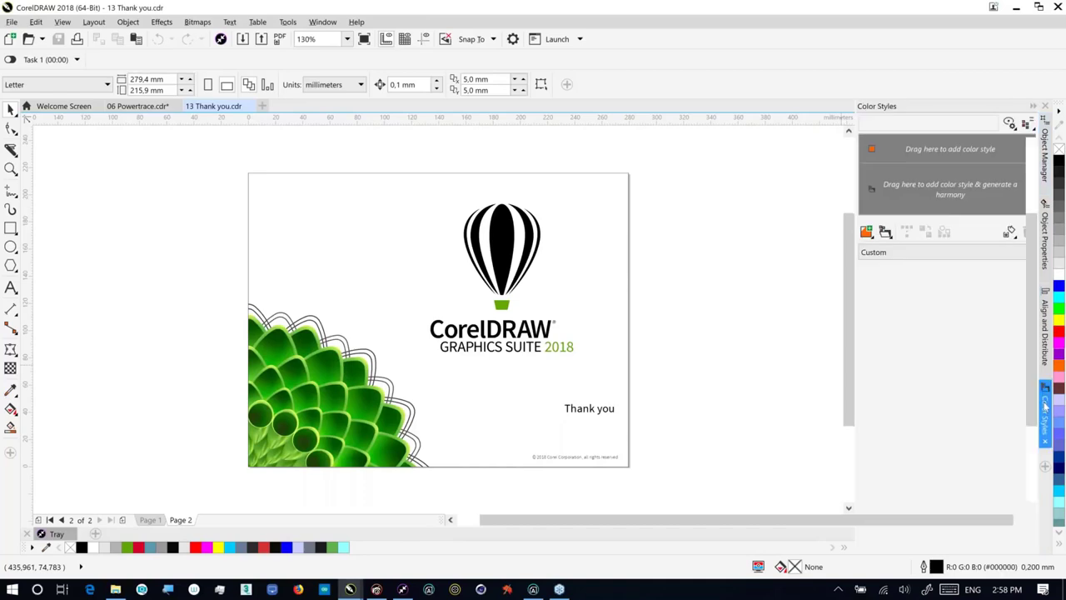
{"action": "left_click", "coordinate": [1044, 406]}
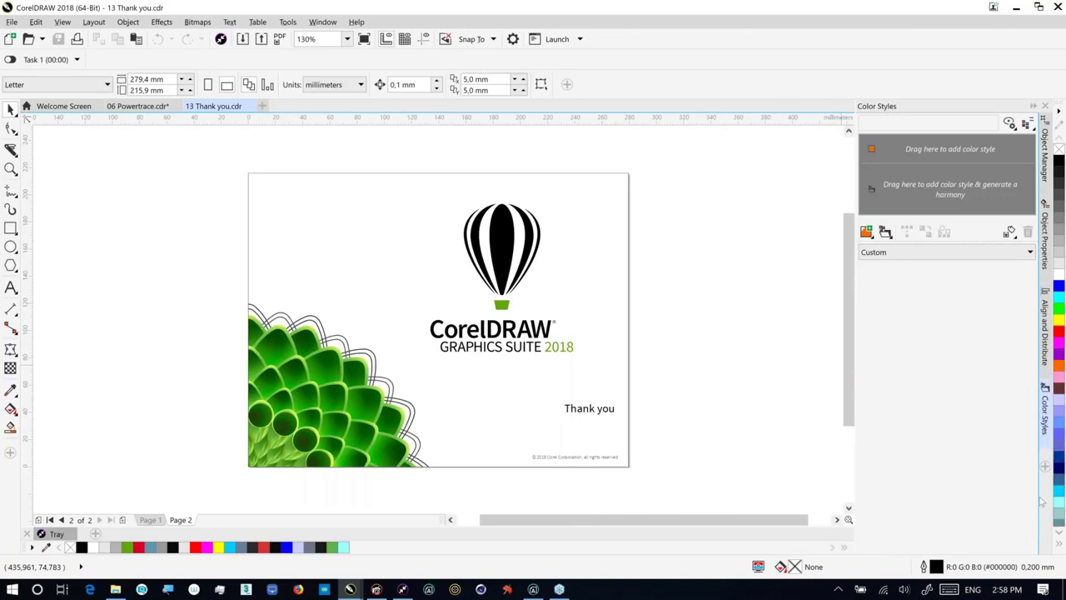
Add the Color docker to the docker set, display it and view its additional color options without choosing any
{"action": "left_click", "coordinate": [1044, 466]}
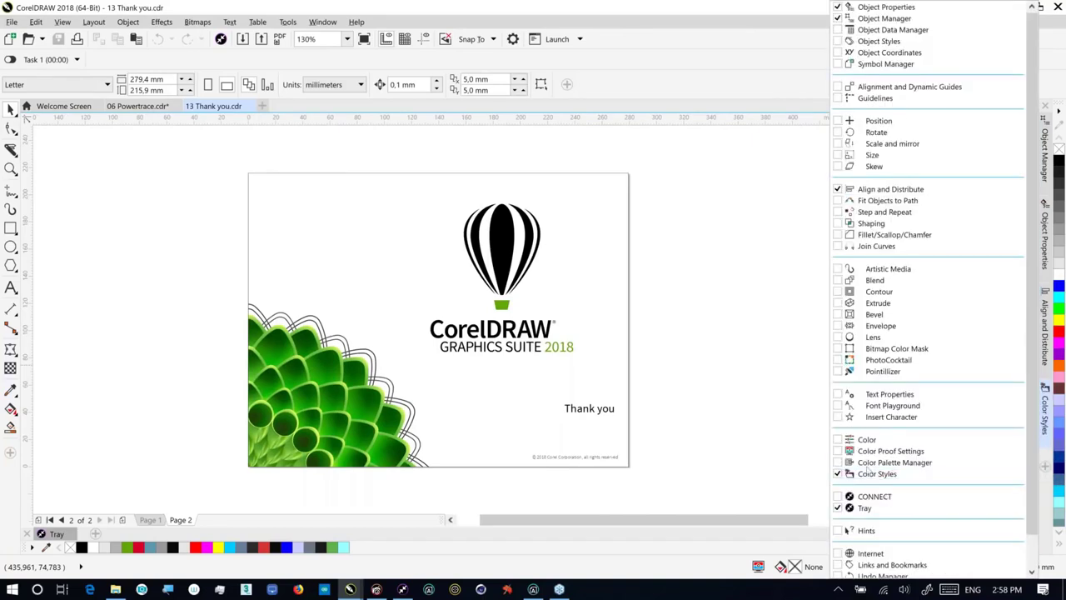
{"action": "left_click", "coordinate": [838, 441]}
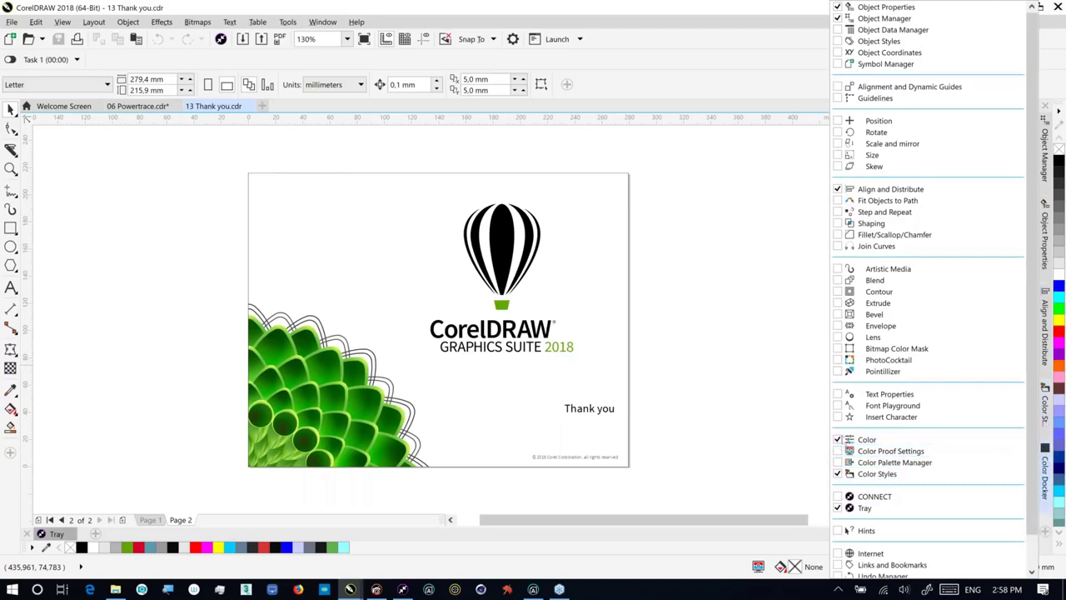
{"action": "left_click", "coordinate": [1045, 487]}
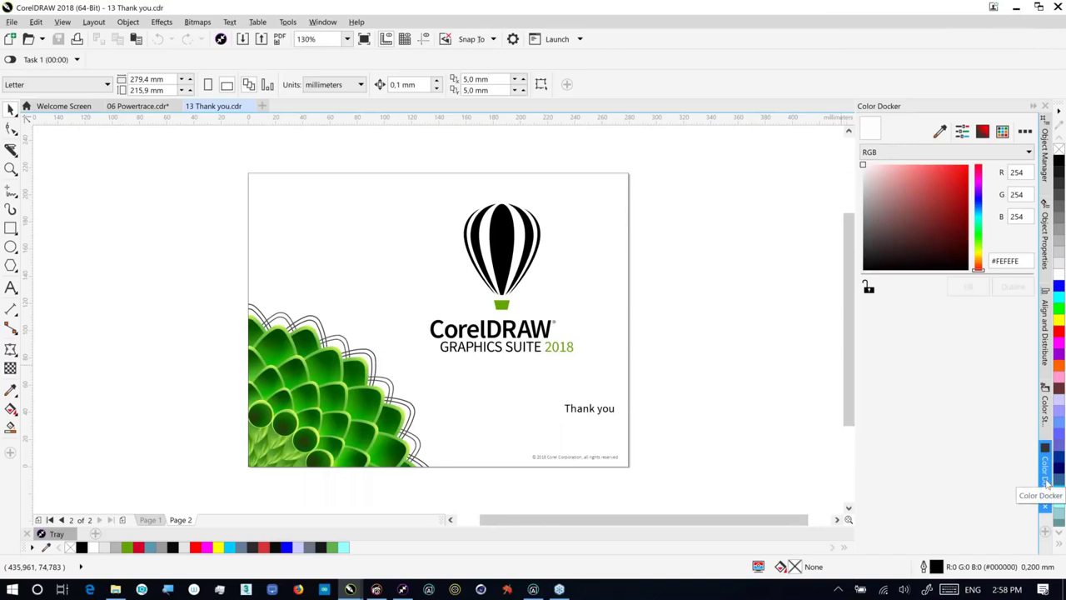
{"action": "left_click", "coordinate": [1025, 131]}
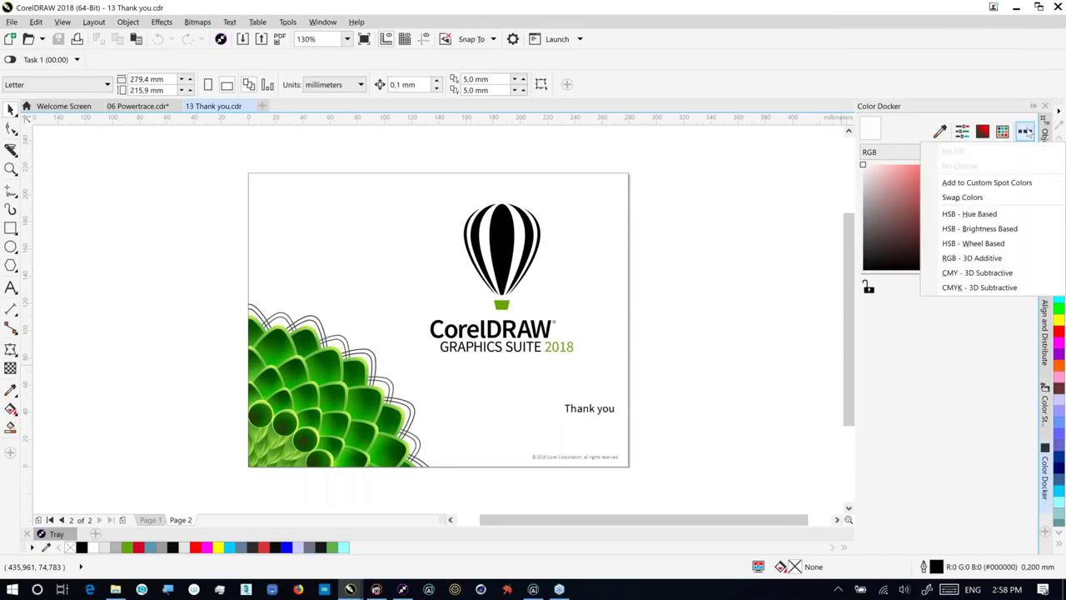
{"action": "left_click", "coordinate": [982, 353]}
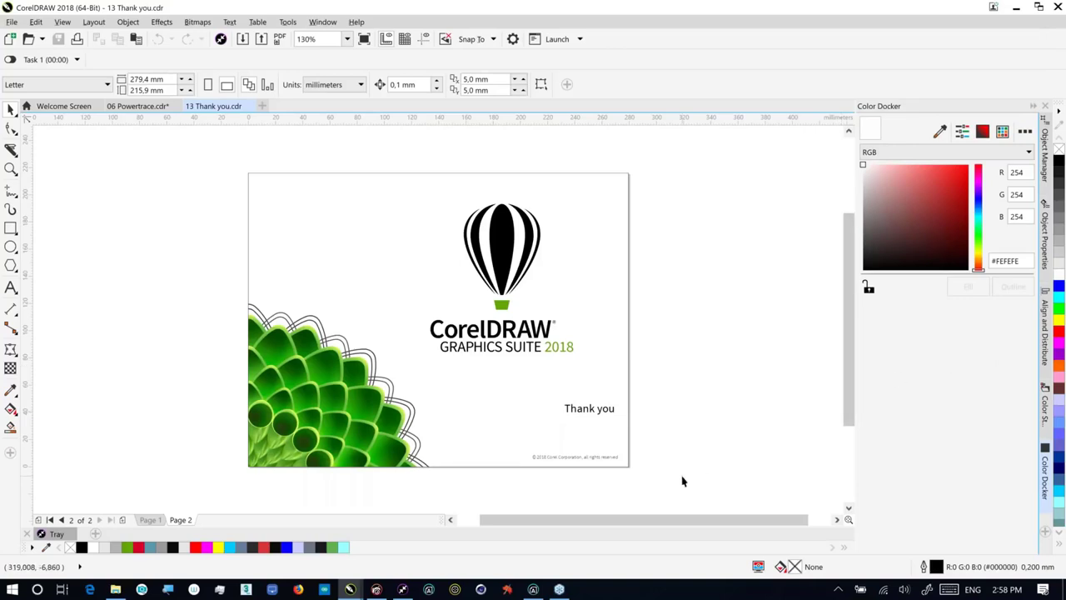
Return to page 1 with the Availability and Pricing slide and show it in full-screen preview
{"action": "key", "text": "Page_Up"}
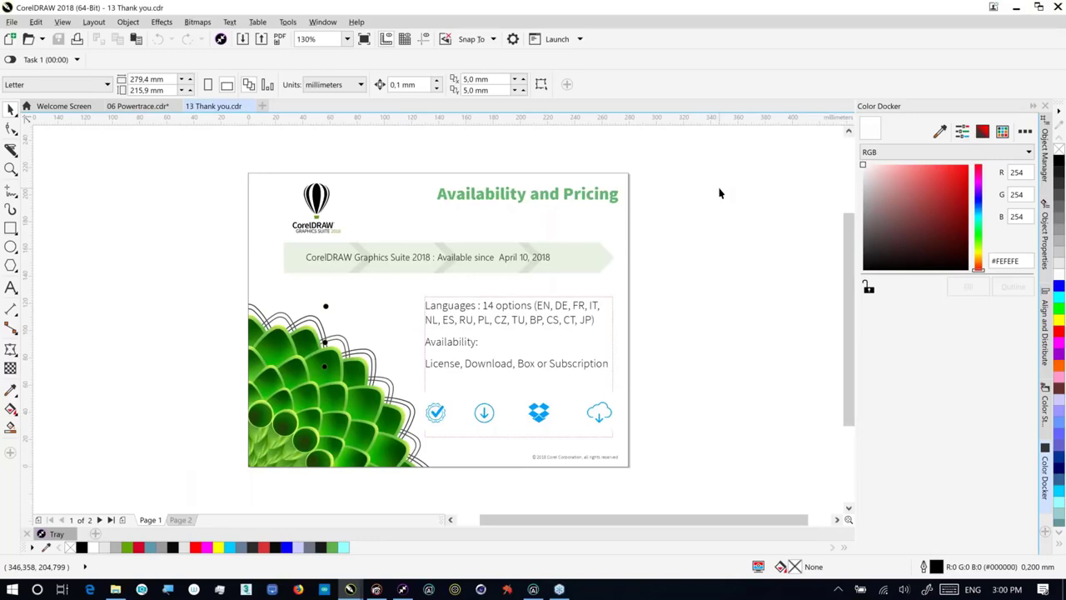
{"action": "key", "text": "F9"}
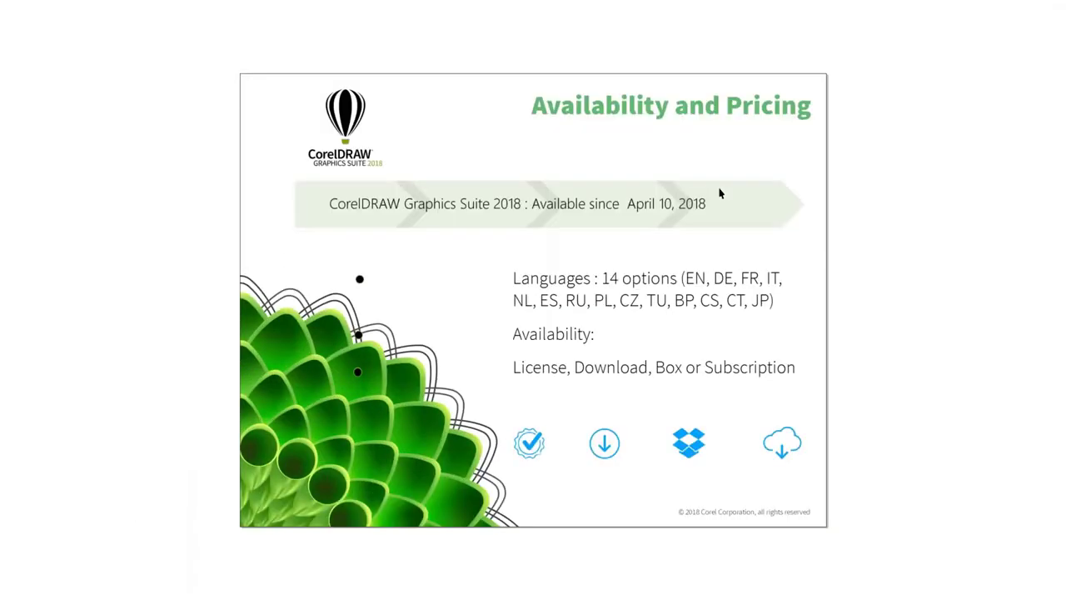